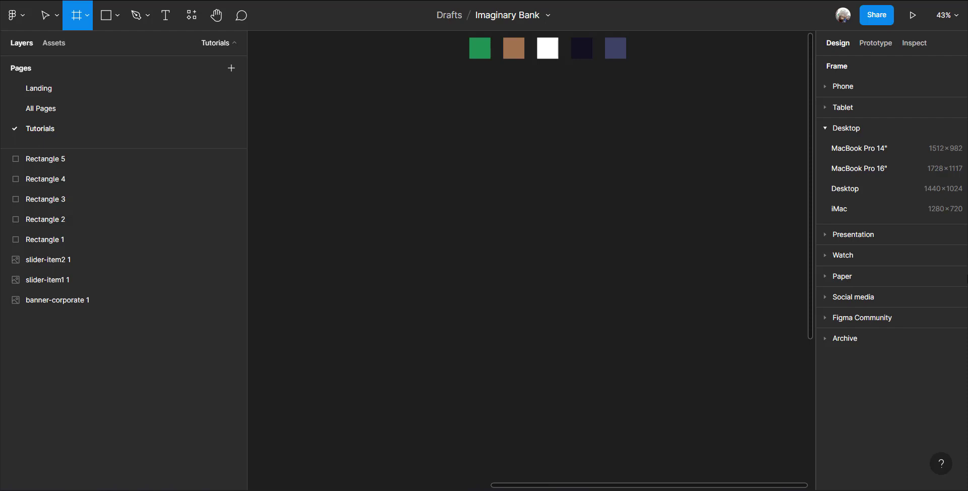
# Create a 1440×1024 Desktop frame below the colour swatches and rename it Imaginary Bank
pyautogui.click(842, 190)
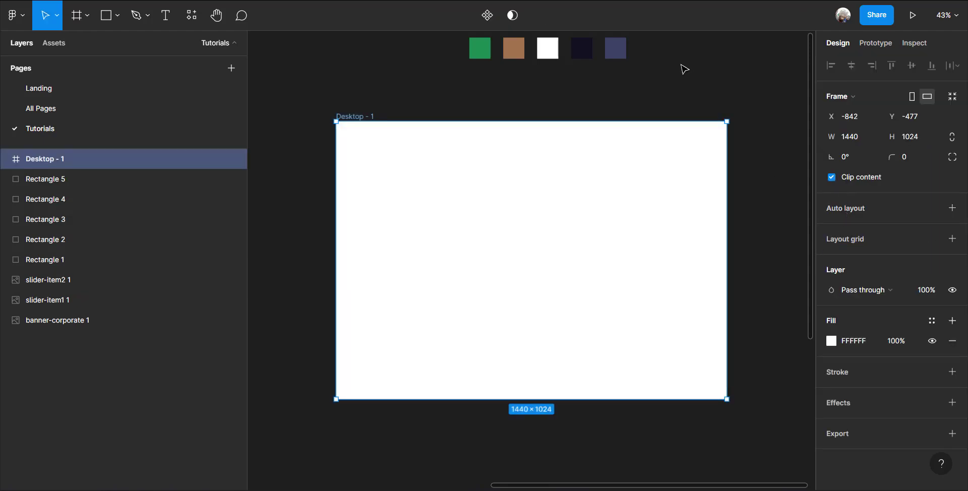
pyautogui.doubleClick(368, 117)
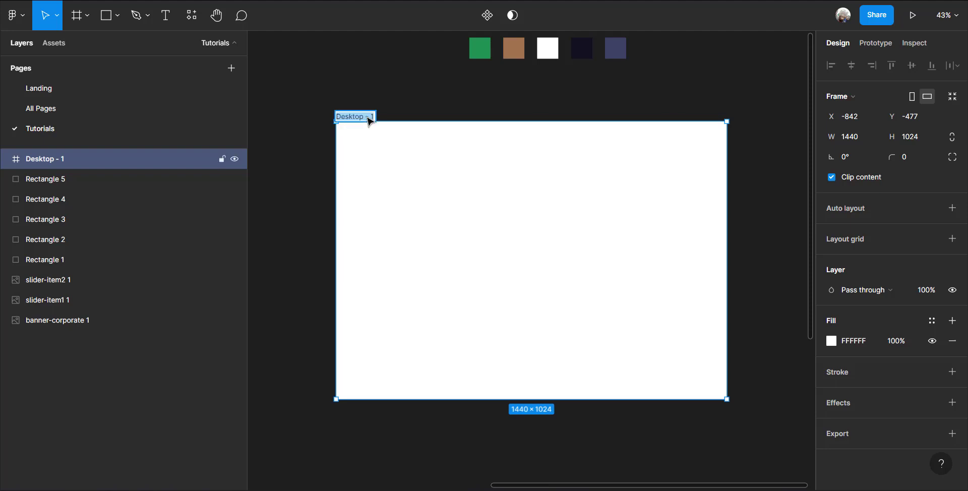
pyautogui.press('BackSpace')
pyautogui.write('Im')
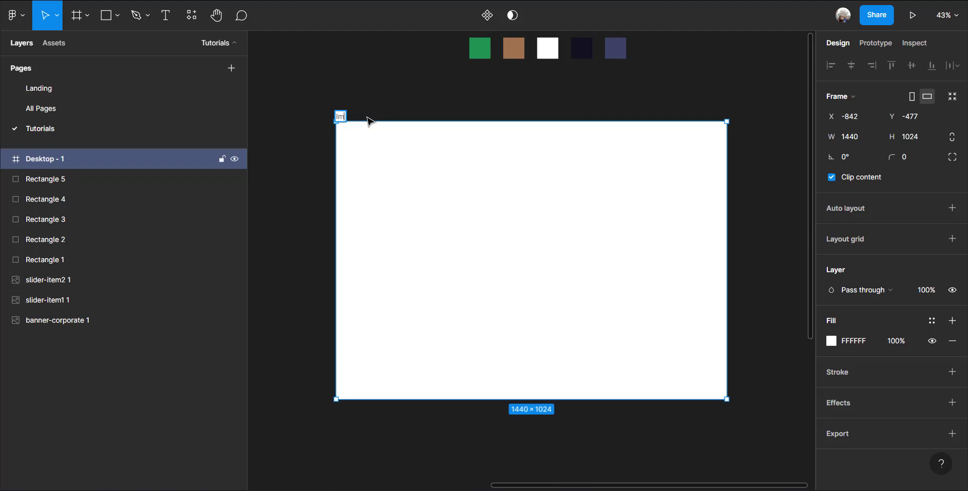
pyautogui.write('aginary Bank')
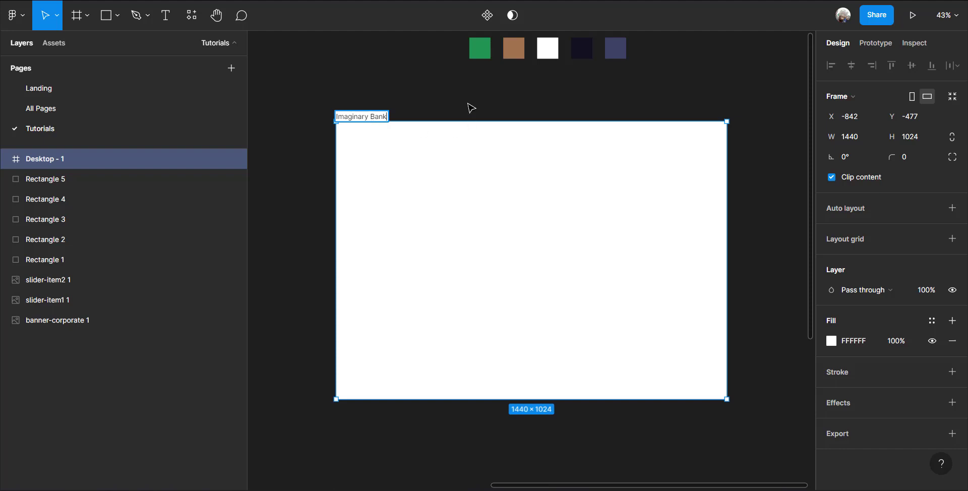
pyautogui.click(507, 99)
pyautogui.scroll(1, 508, 99)
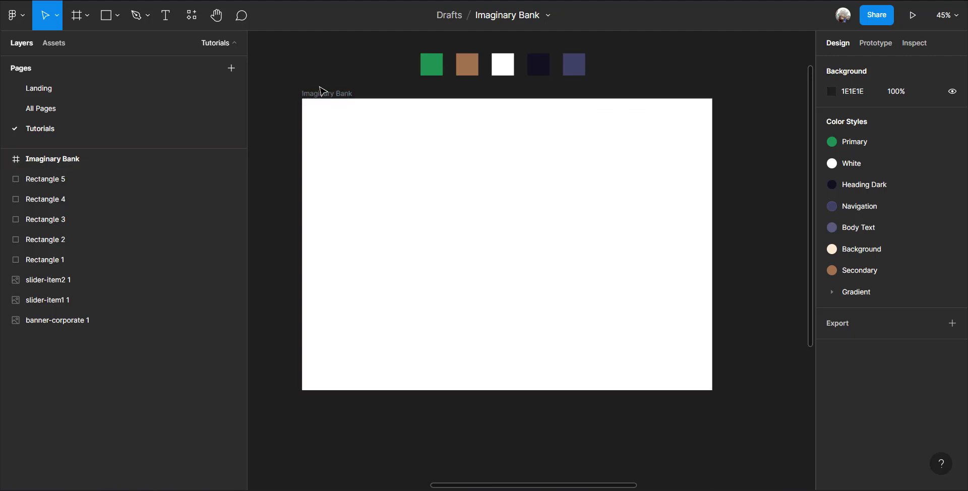
pyautogui.click(323, 96)
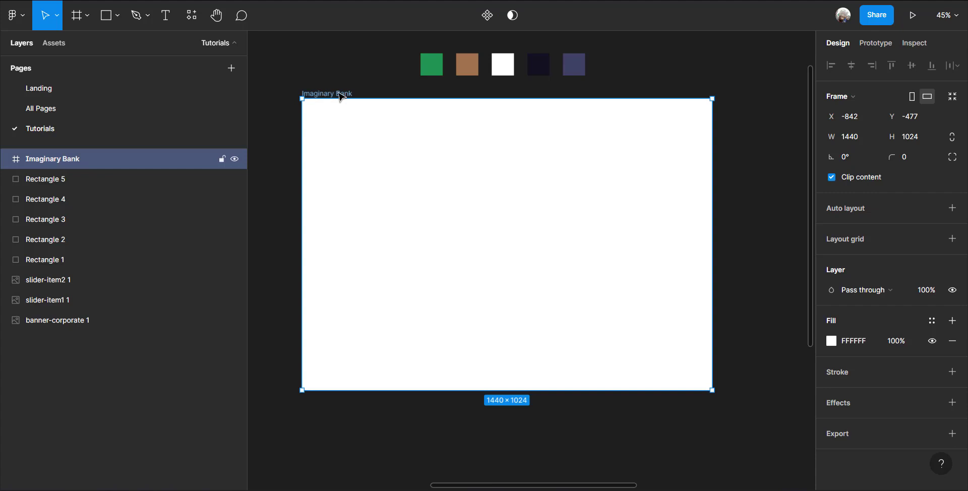
pyautogui.moveTo(404, 42); pyautogui.dragTo(627, 96)
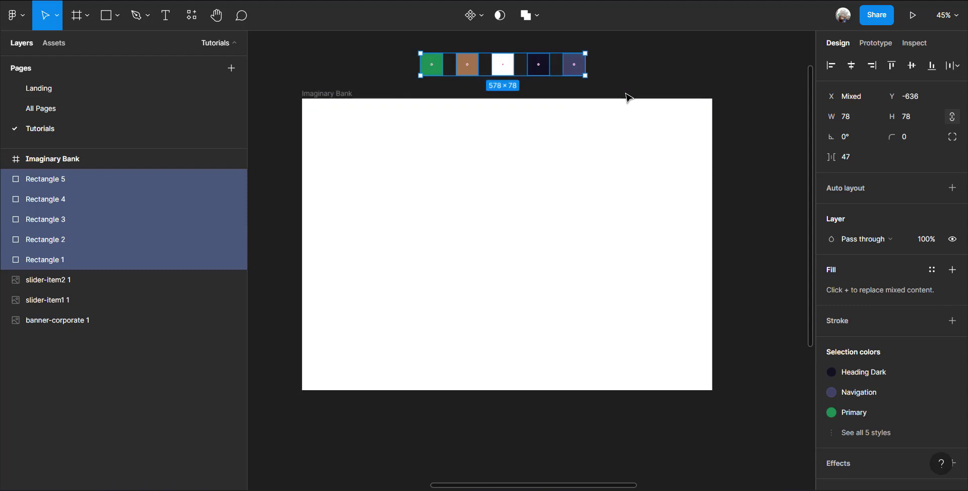
pyautogui.click(633, 89)
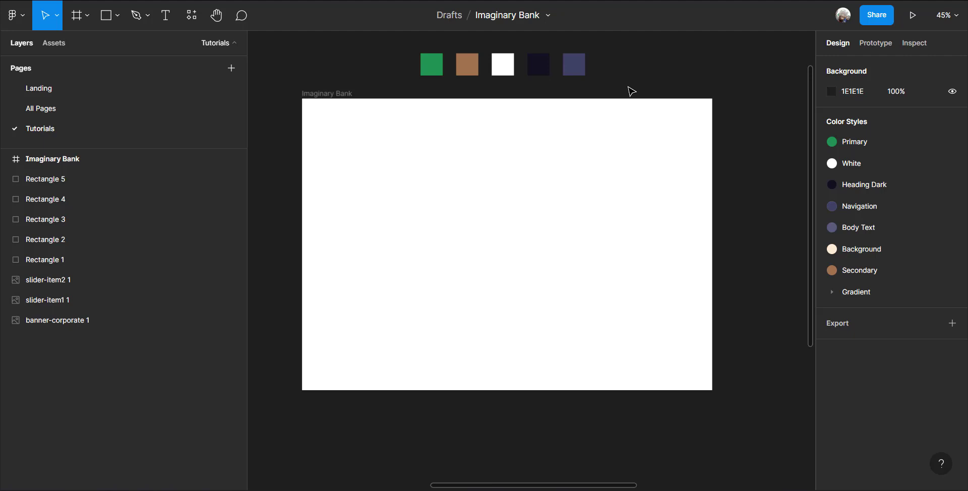
# Add a layout grid to the Imaginary Bank frame and make it a 12-column grid
pyautogui.click(337, 95)
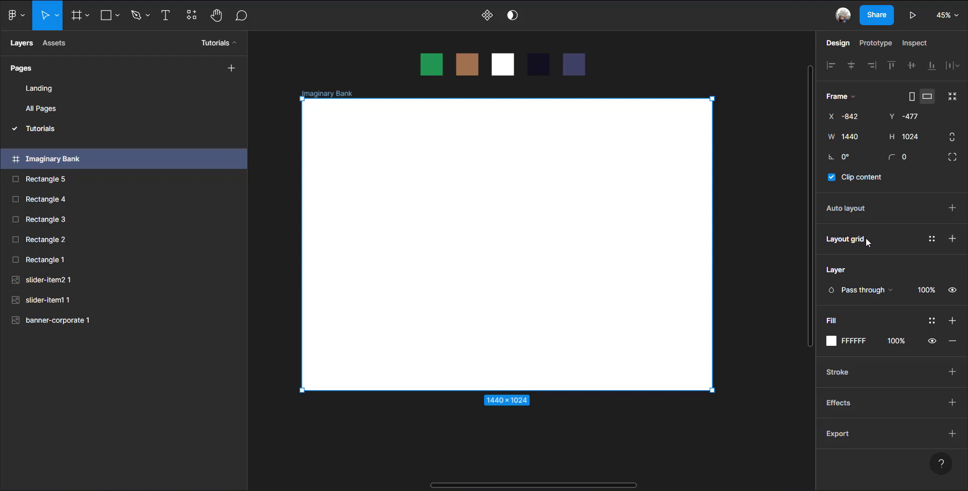
pyautogui.click(953, 239)
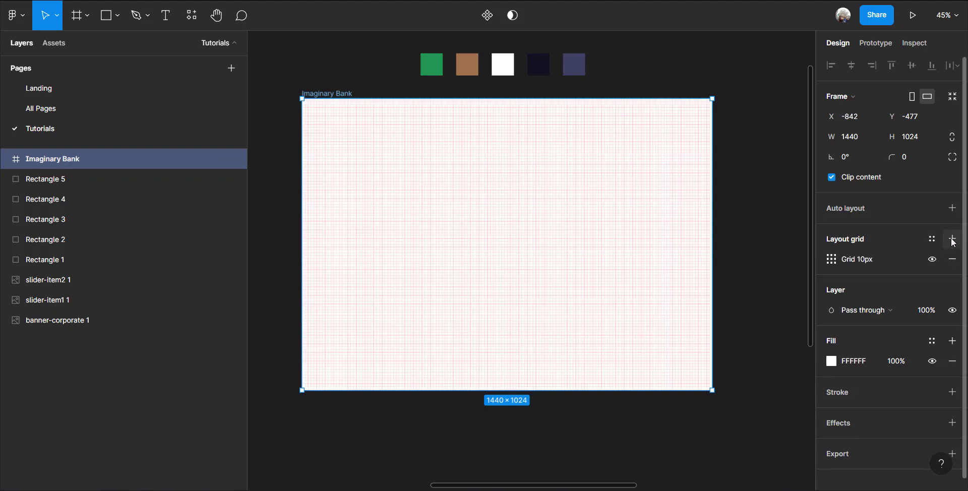
pyautogui.click(833, 267)
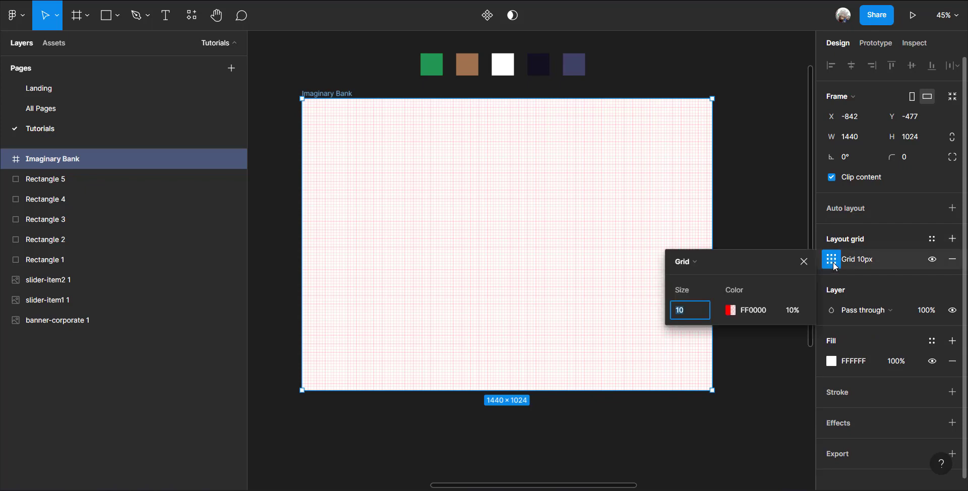
pyautogui.click(701, 260)
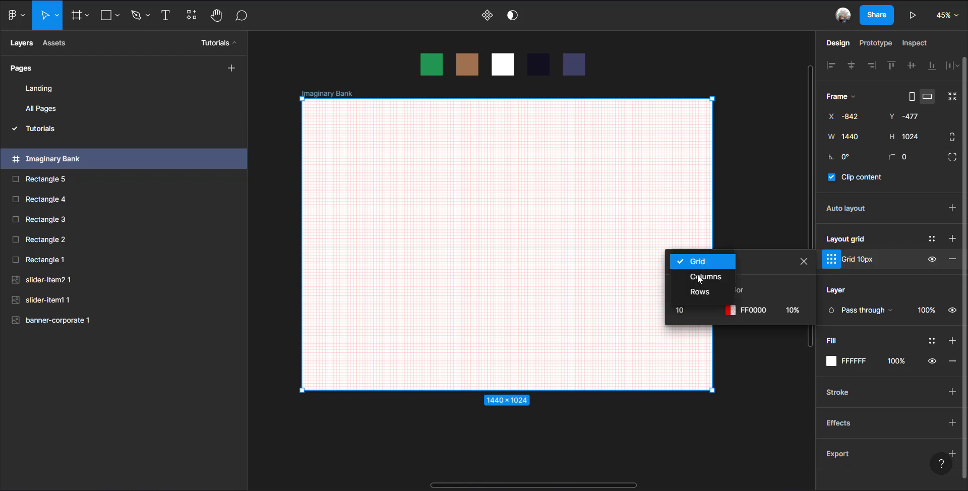
pyautogui.click(707, 277)
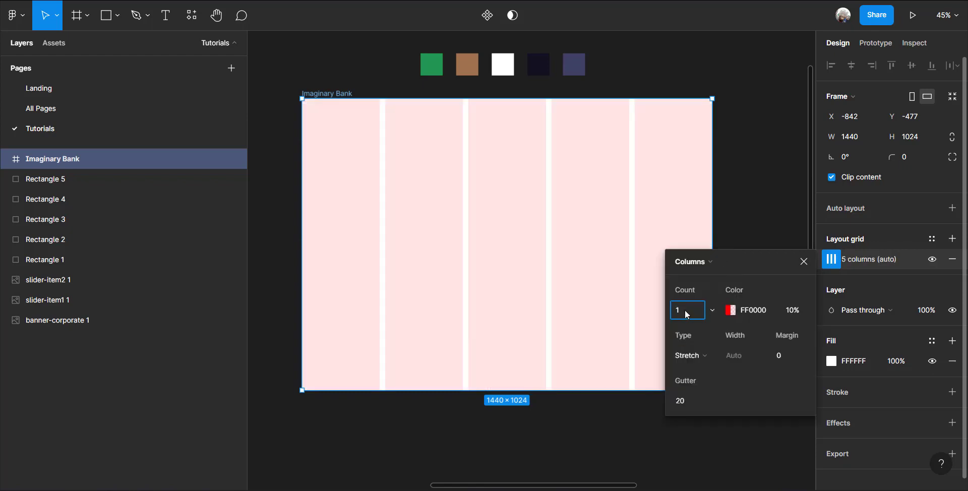
# Set the column grid's margin to 90 and its gutter to 25
pyautogui.click(795, 354)
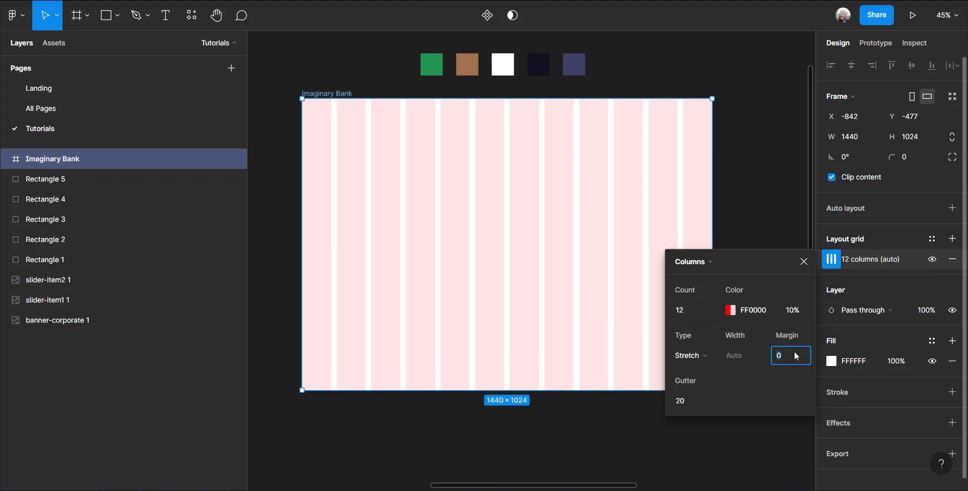
pyautogui.write('90')
pyautogui.click(685, 407)
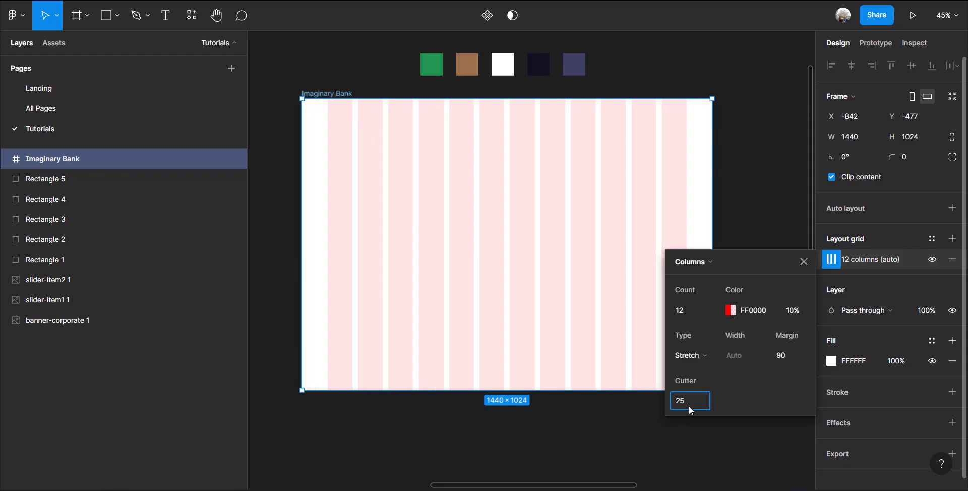
pyautogui.press('Return')
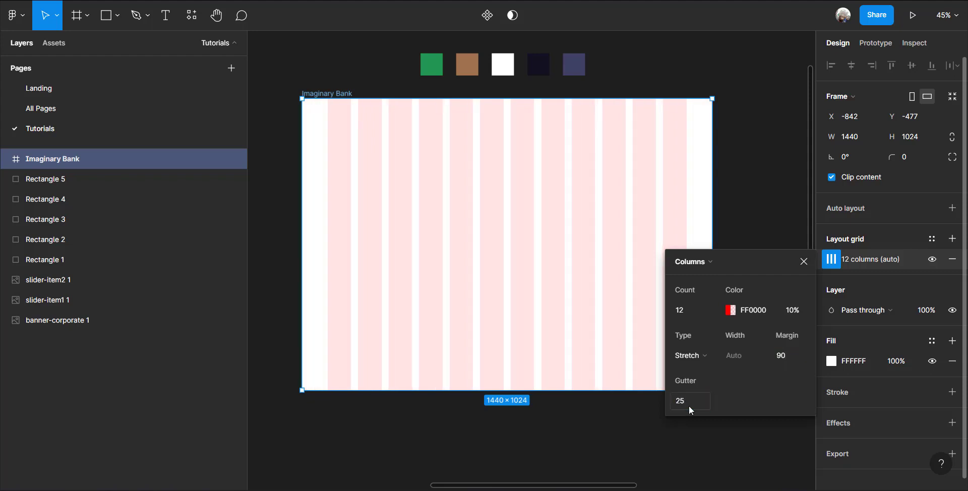
pyautogui.click(760, 125)
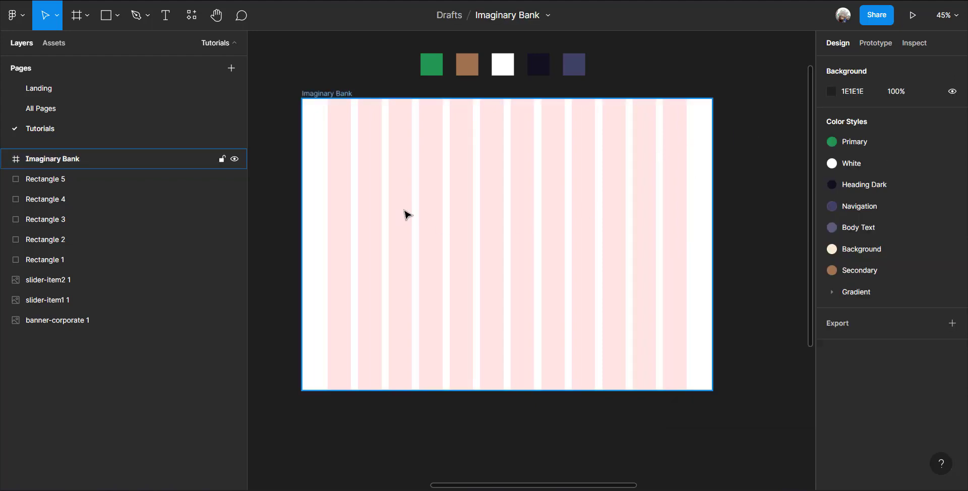
# Draw a nested frame about 97 tall along the top of Imaginary Bank and stretch it to the full 1440 width
pyautogui.scroll(2, 408, 215)
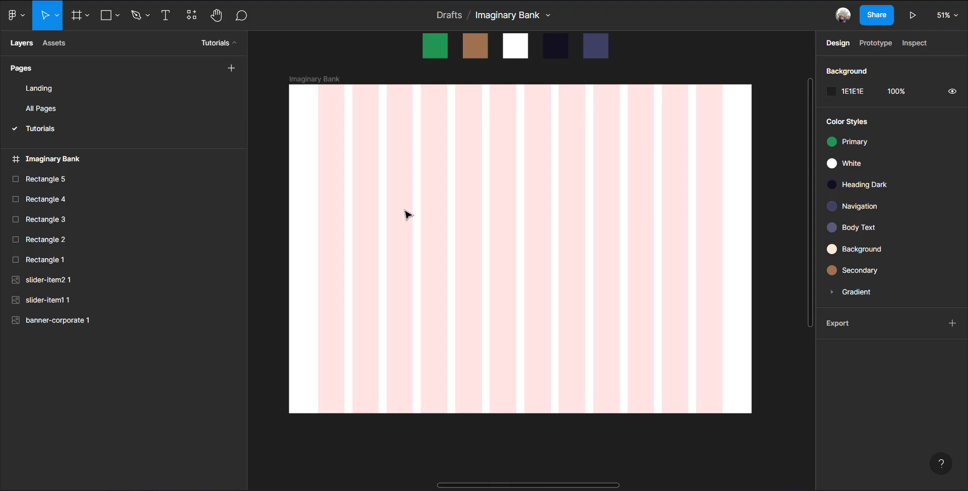
pyautogui.scroll(2, 407, 214)
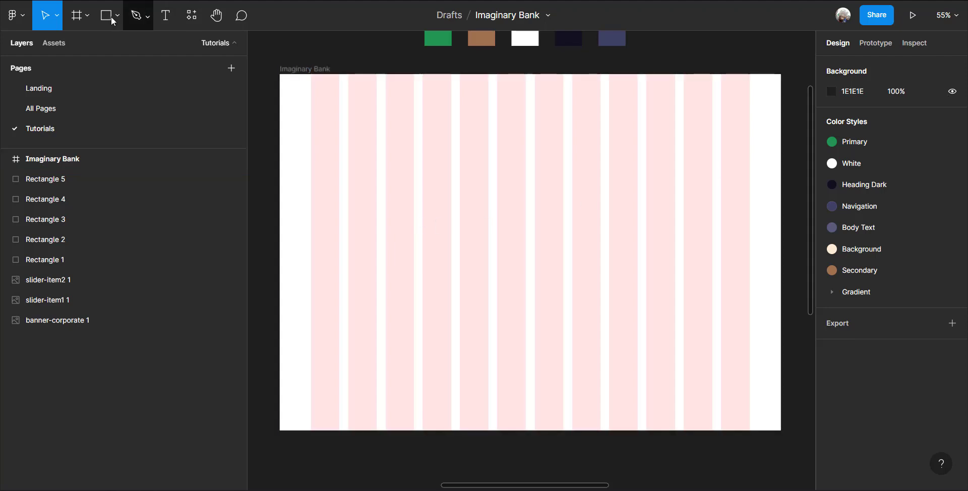
pyautogui.click(75, 16)
pyautogui.moveTo(287, 75); pyautogui.dragTo(355, 103)
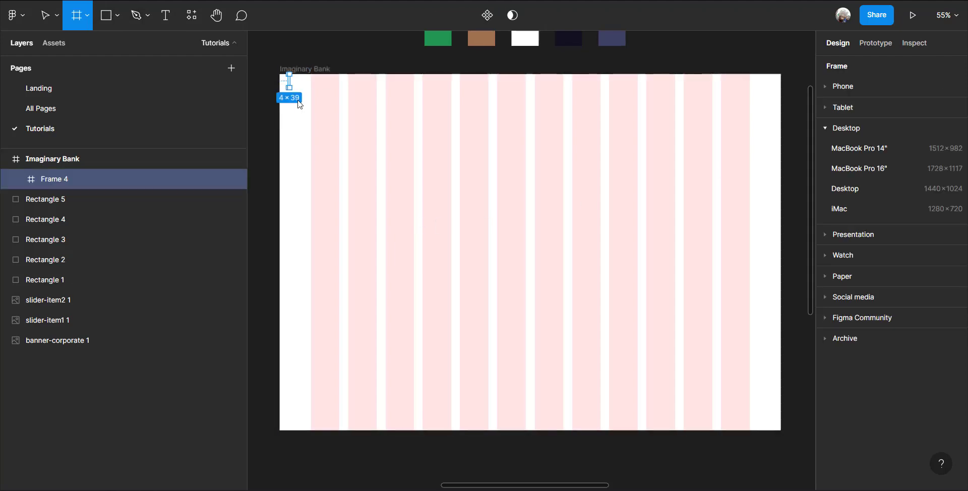
pyautogui.moveTo(465, 114)
pyautogui.mouseDown()
pyautogui.moveTo(691, 121)
pyautogui.moveTo(754, 119)
pyautogui.moveTo(764, 108)
pyautogui.mouseUp()
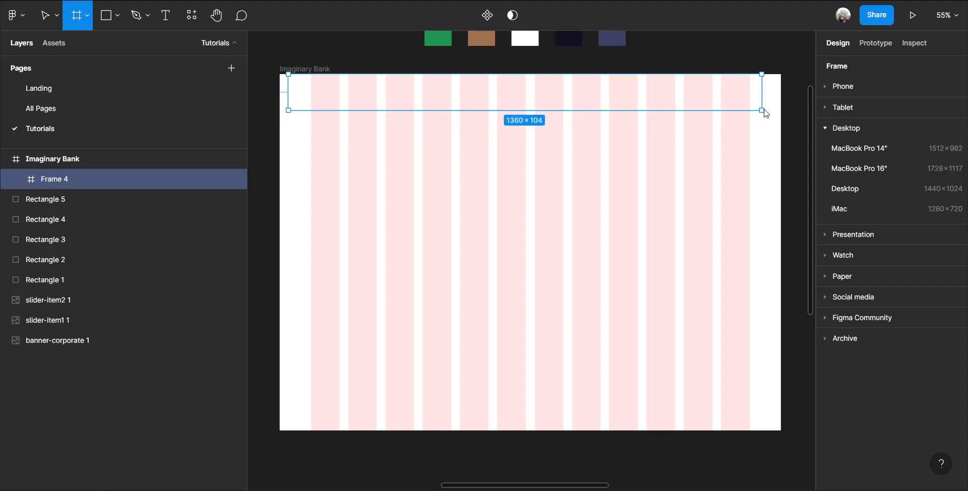
pyautogui.moveTo(288, 90); pyautogui.dragTo(280, 89)
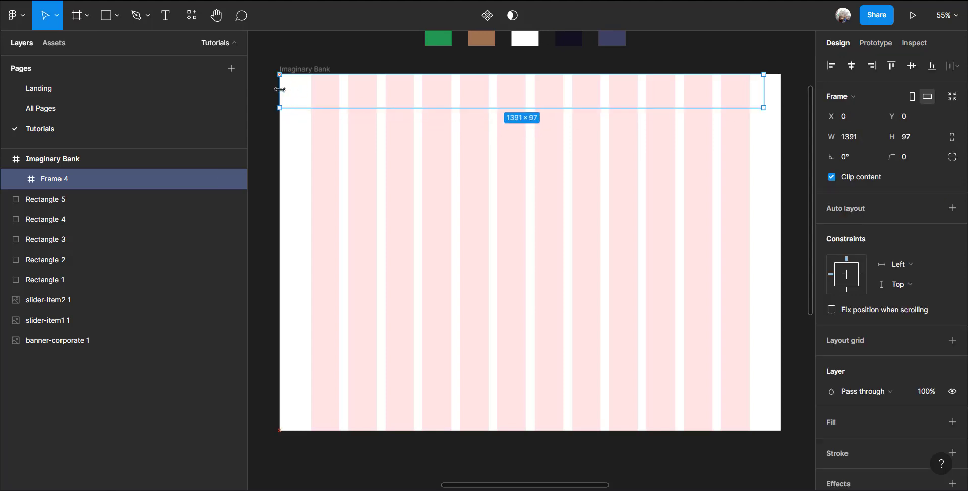
pyautogui.moveTo(765, 96); pyautogui.dragTo(782, 95)
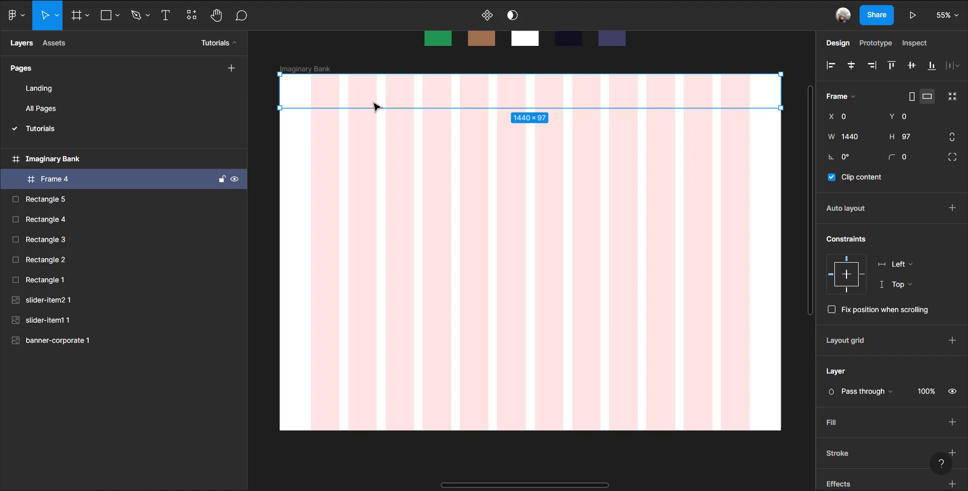
# Set the nested top frame's height to 80 and rename it Header Section
pyautogui.click(916, 143)
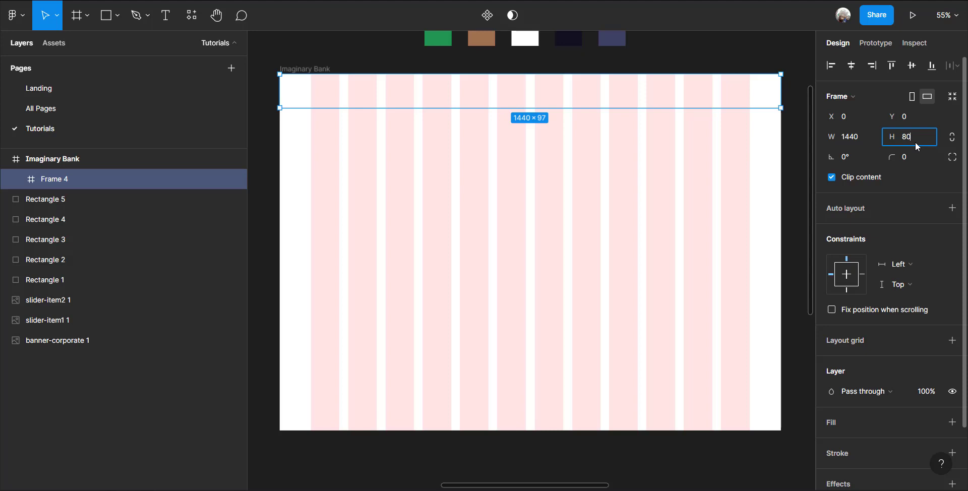
pyautogui.write('80')
pyautogui.press('Return')
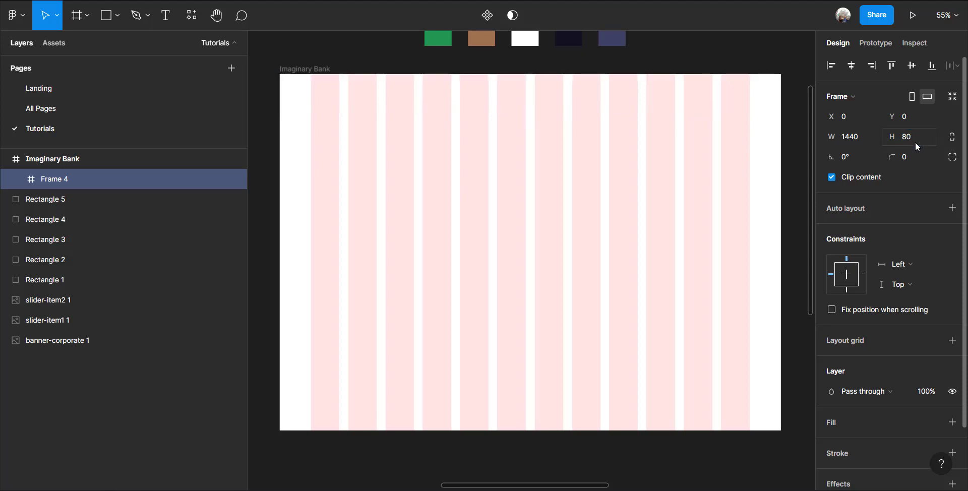
pyautogui.doubleClick(63, 187)
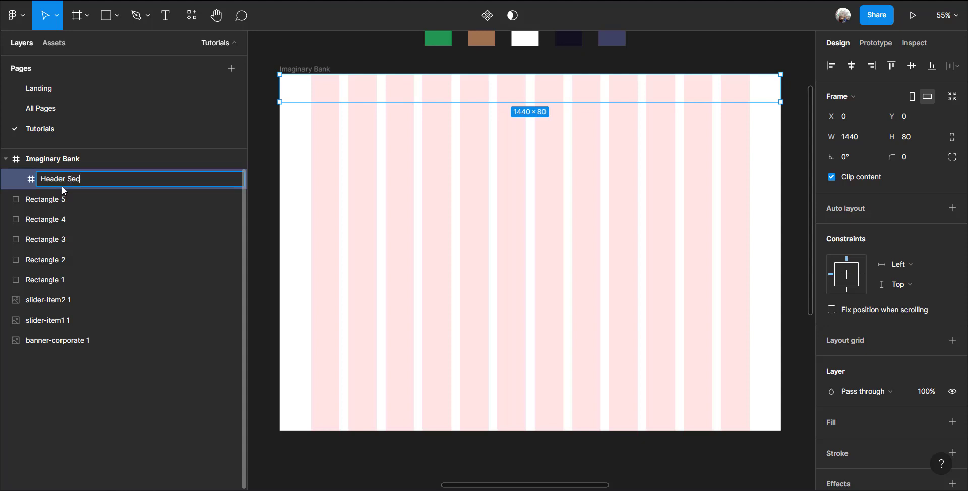
pyautogui.write('Header Section')
pyautogui.press('Return')
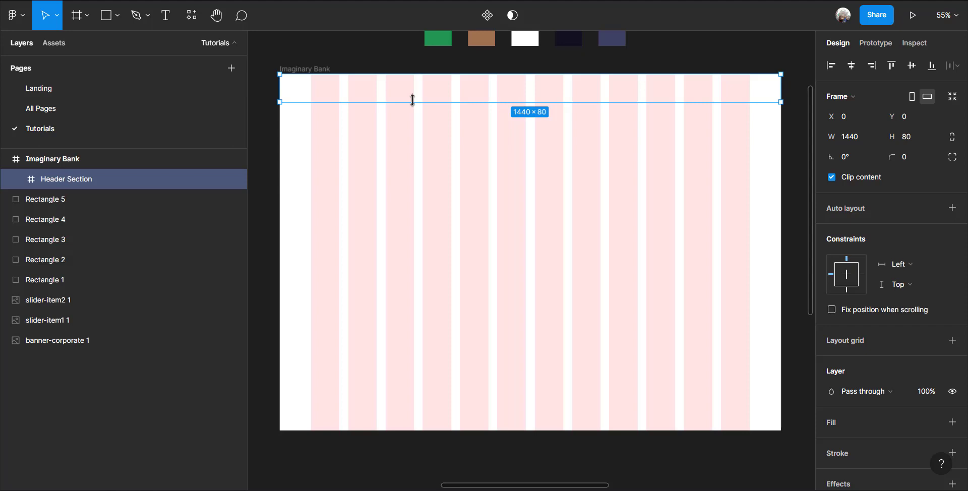
pyautogui.press('Escape')
# Look over the Icons sheet and the photos placed on either side of the Imaginary Bank frame
pyautogui.moveTo(648, 235); pyautogui.dragTo(437, 242)
pyautogui.scroll(-2, 610, 307)
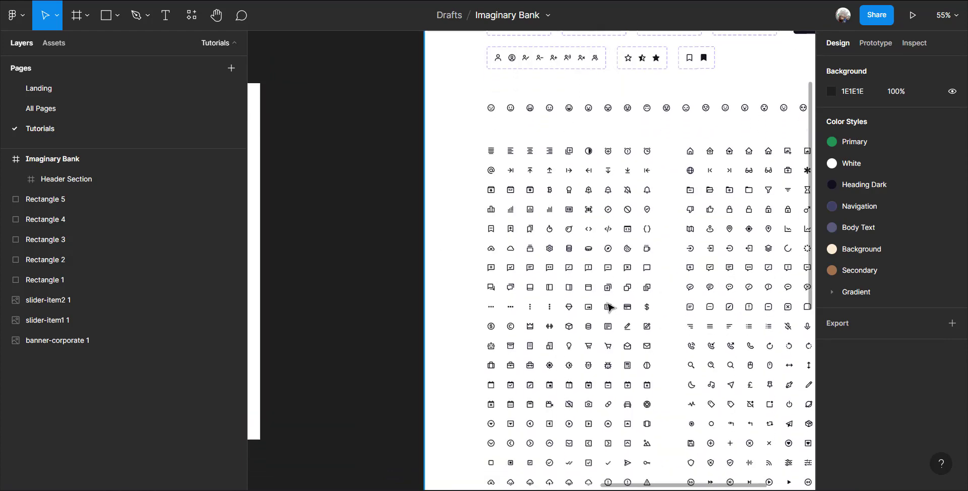
pyautogui.scroll(-3, 609, 305)
pyautogui.keyDown('ctrl'); pyautogui.scroll(-5, 608, 306); pyautogui.keyUp('ctrl')
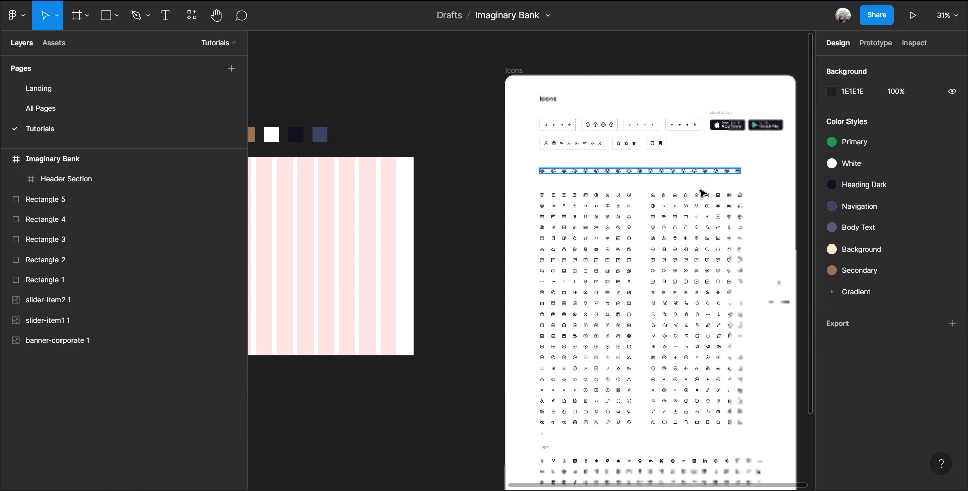
pyautogui.hscroll(-10, 469, 213)
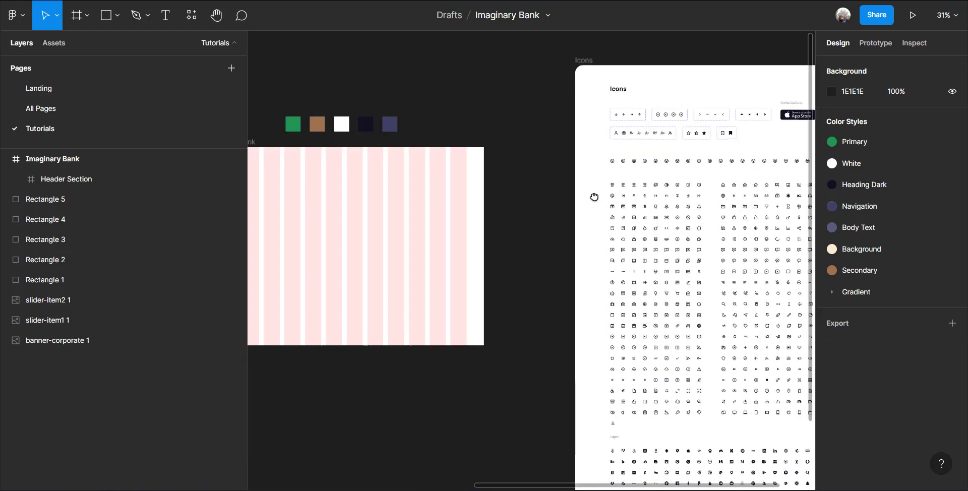
pyautogui.hscroll(-2, 457, 247)
pyautogui.keyDown('ctrl'); pyautogui.scroll(5, 519, 227); pyautogui.keyUp('ctrl')
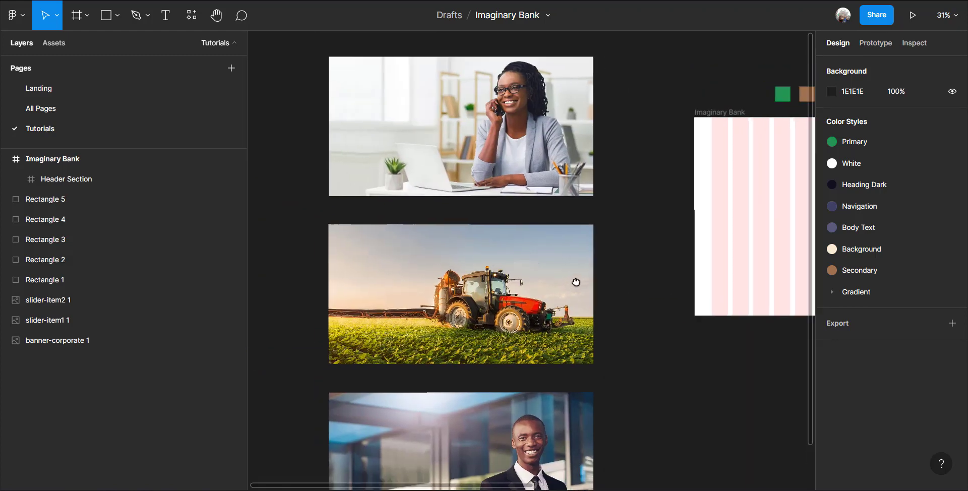
pyautogui.scroll(-4, 514, 253)
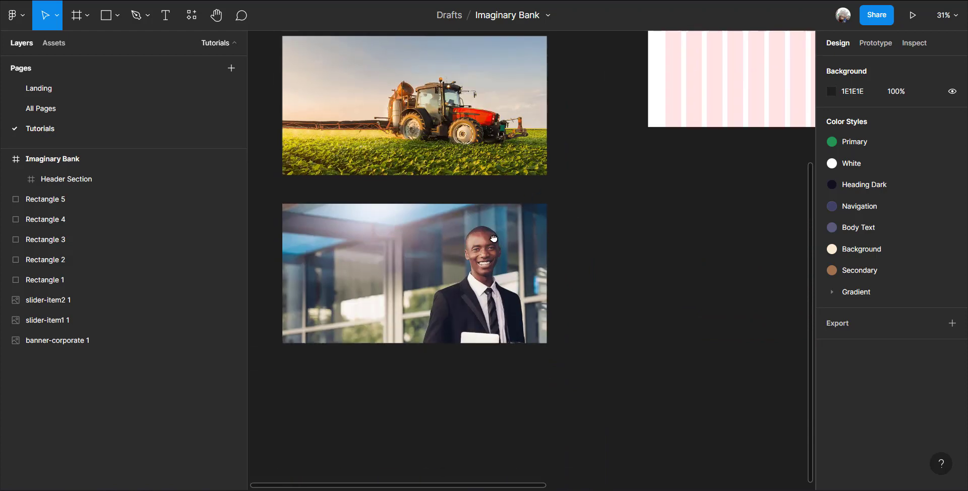
pyautogui.scroll(6, 495, 237)
pyautogui.hscroll(5, 566, 268)
pyautogui.hscroll(3, 554, 262)
pyautogui.scroll(-2, 529, 242)
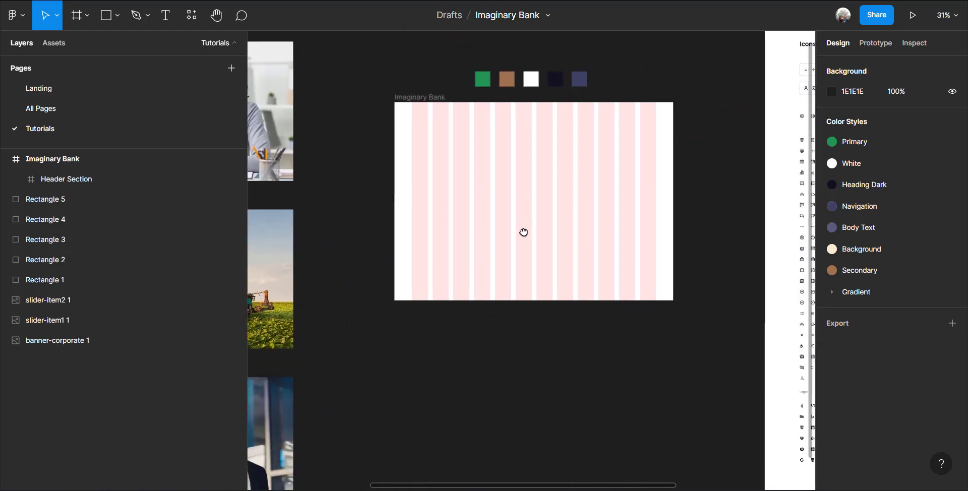
pyautogui.scroll(1, 525, 237)
pyautogui.scroll(-3, 524, 236)
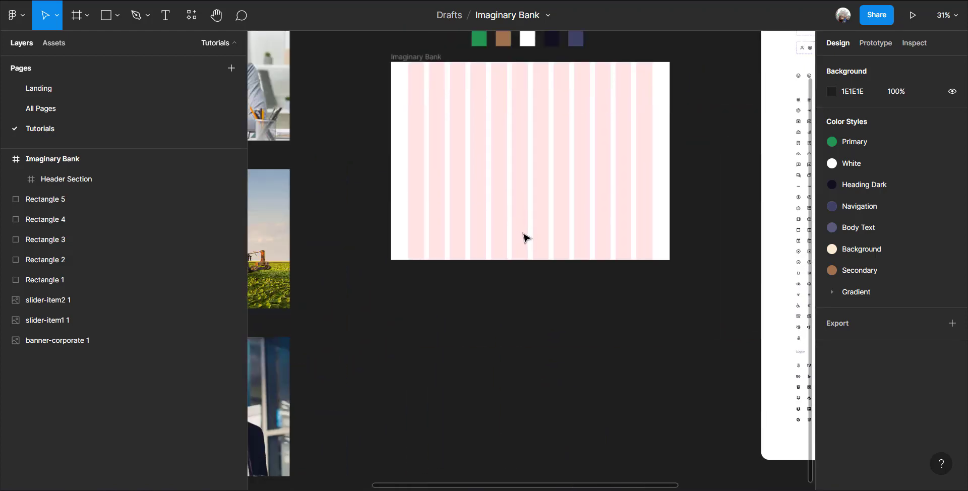
pyautogui.keyDown('ctrl'); pyautogui.scroll(4, 524, 233); pyautogui.keyUp('ctrl')
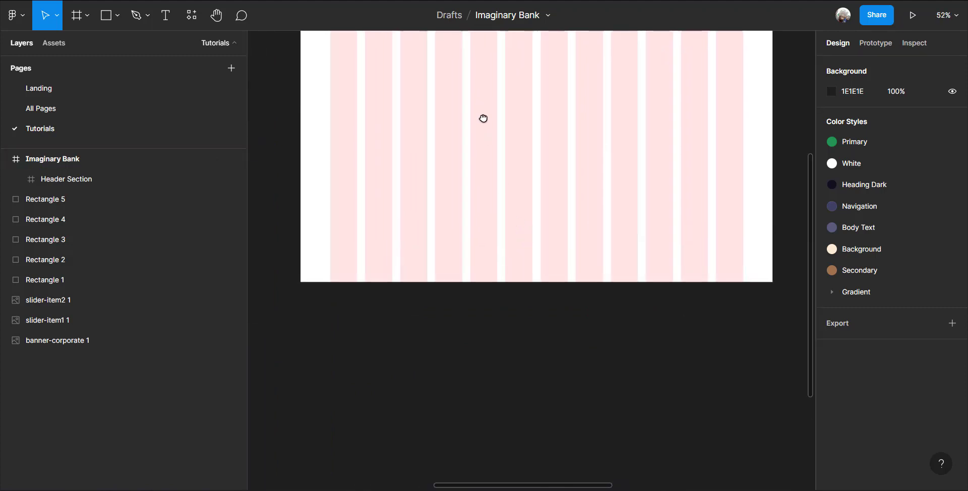
# Move Header Section out of Imaginary Bank to above the color swatches and give it a white FFFFFF fill
pyautogui.scroll(1, 482, 119)
pyautogui.moveTo(482, 119); pyautogui.dragTo(484, 213)
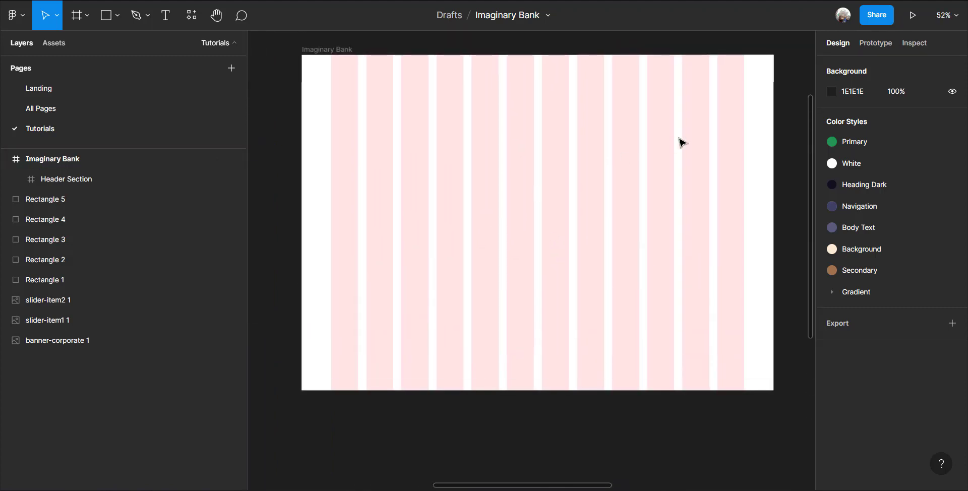
pyautogui.click(443, 81)
pyautogui.scroll(3, 447, 85)
pyautogui.scroll(2, 448, 87)
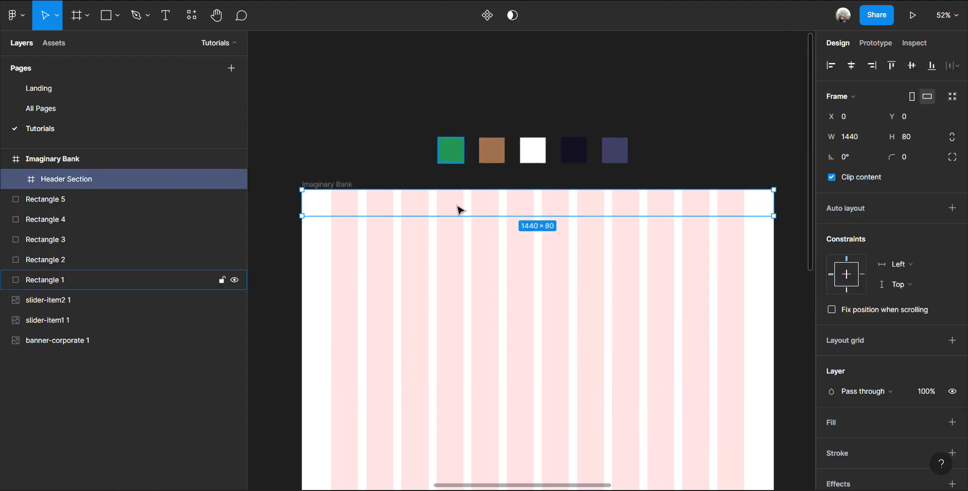
pyautogui.moveTo(459, 212); pyautogui.dragTo(504, 95)
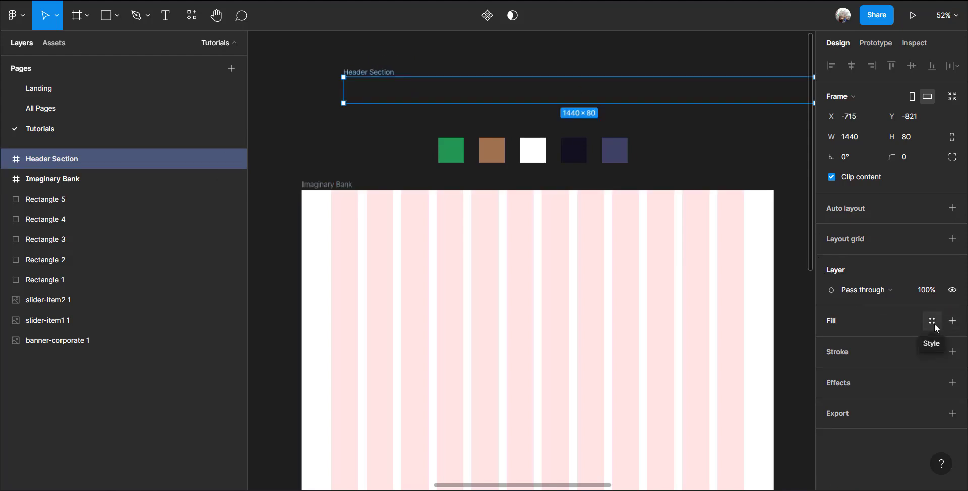
pyautogui.click(952, 321)
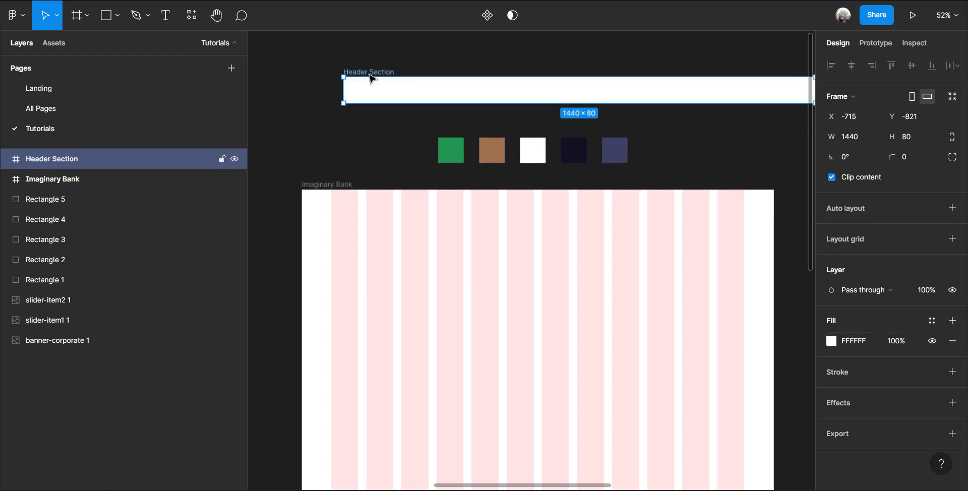
pyautogui.moveTo(351, 74)
pyautogui.mouseDown()
pyautogui.moveTo(317, 76)
pyautogui.moveTo(335, 127)
pyautogui.moveTo(338, 197)
pyautogui.moveTo(352, 69)
pyautogui.moveTo(335, 71)
pyautogui.mouseUp()
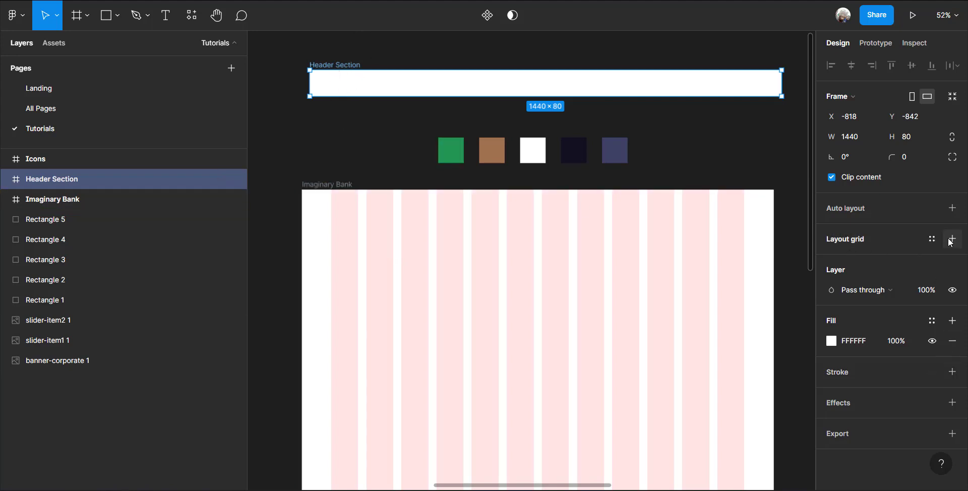
# Add a layout grid to Header Section and turn it into 12 columns
pyautogui.click(952, 238)
pyautogui.click(832, 259)
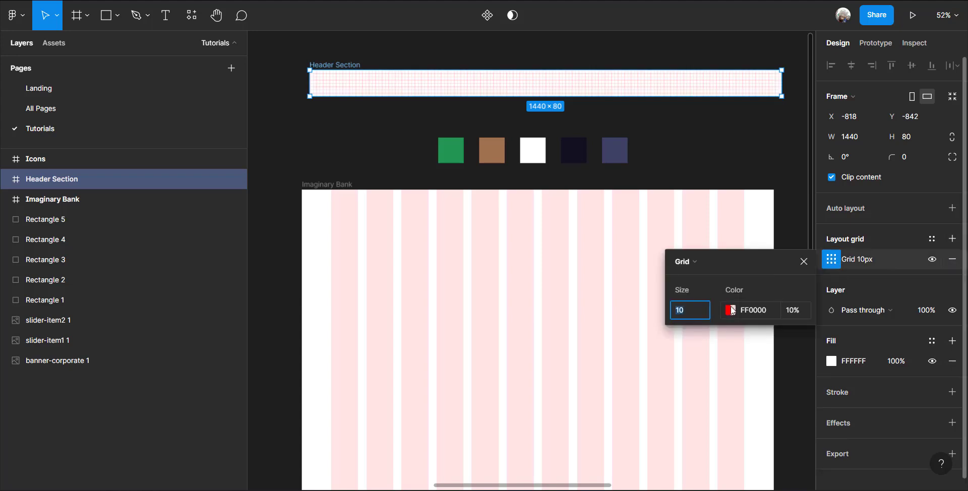
pyautogui.click(691, 263)
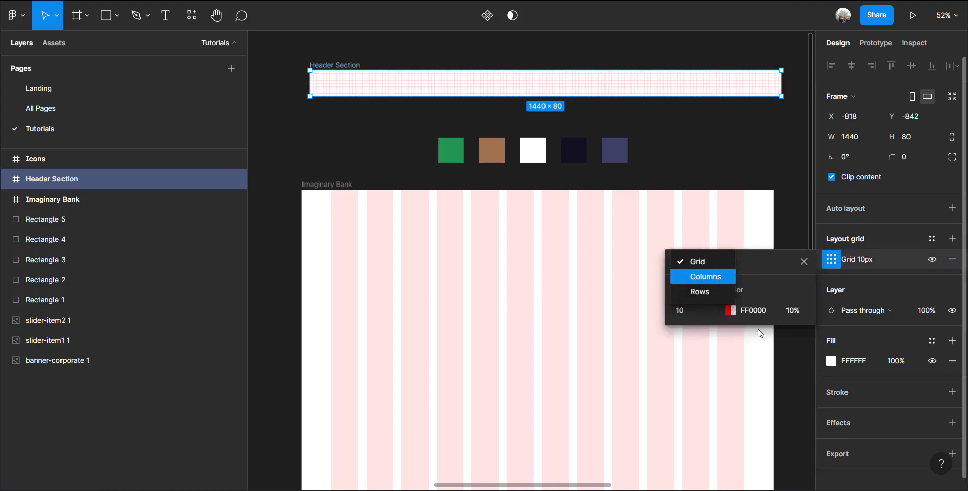
pyautogui.click(702, 274)
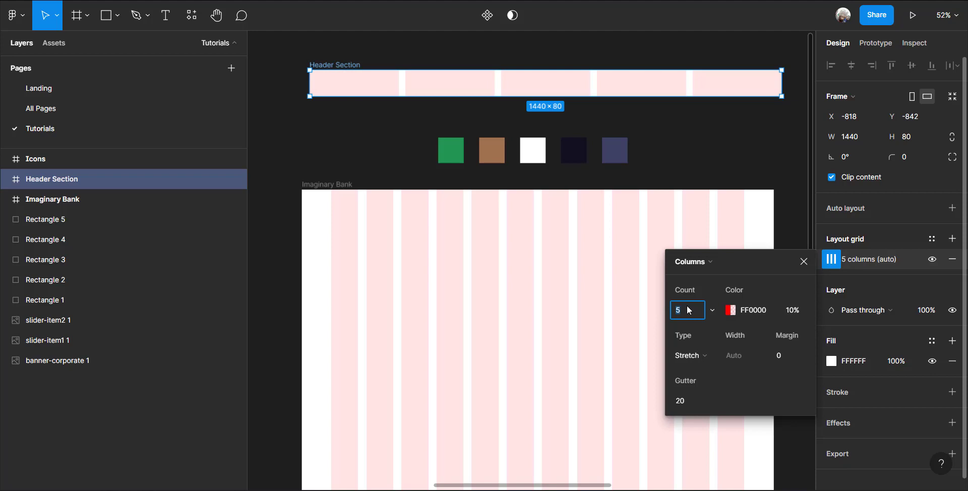
pyautogui.write('13')
pyautogui.write('2')
# Set the Header Section column grid's margin to 90 and its gutter to 25
pyautogui.click(792, 355)
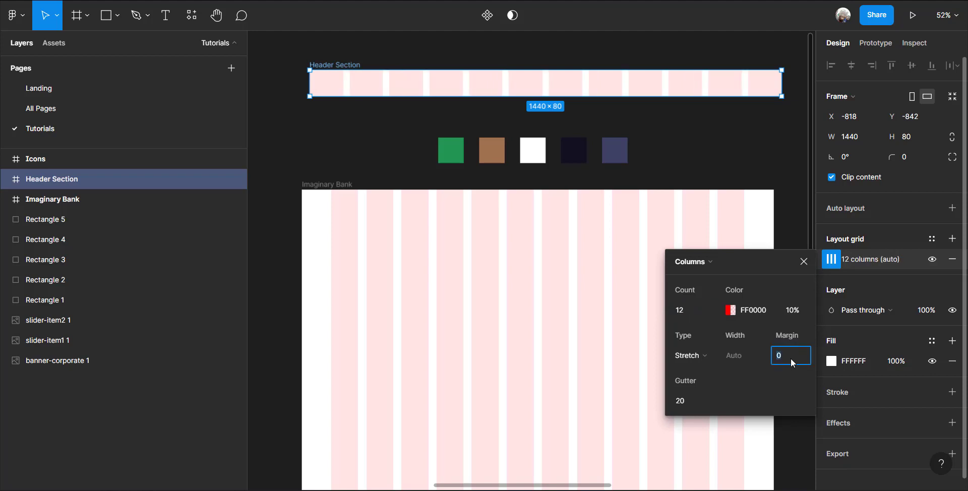
pyautogui.write('90')
pyautogui.click(693, 402)
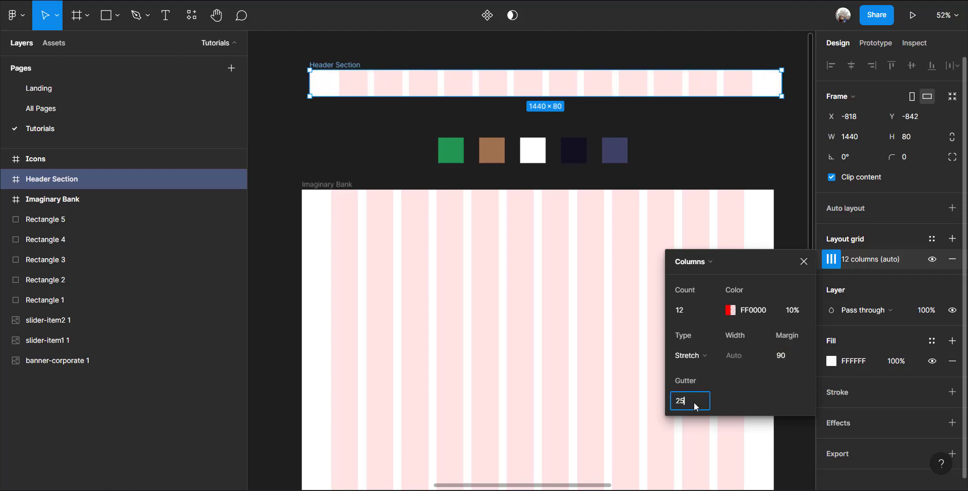
pyautogui.press('Return')
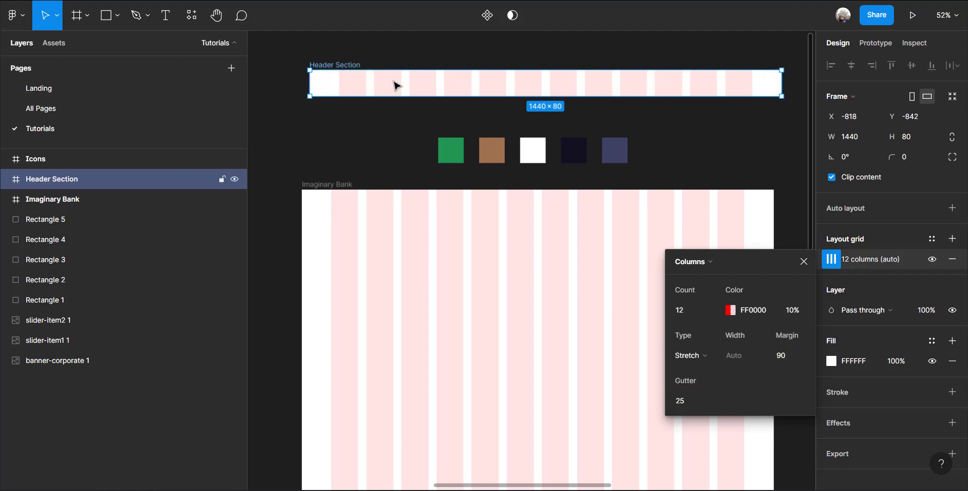
# Add a text layer reading "banking logo" at the start of Header Section's first column
pyautogui.scroll(2, 314, 191)
pyautogui.press('t')
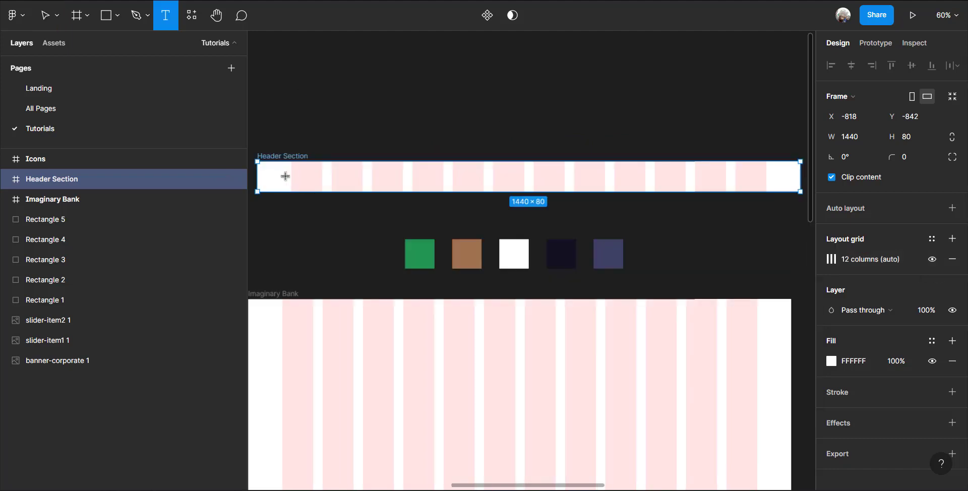
pyautogui.scroll(6, 308, 177)
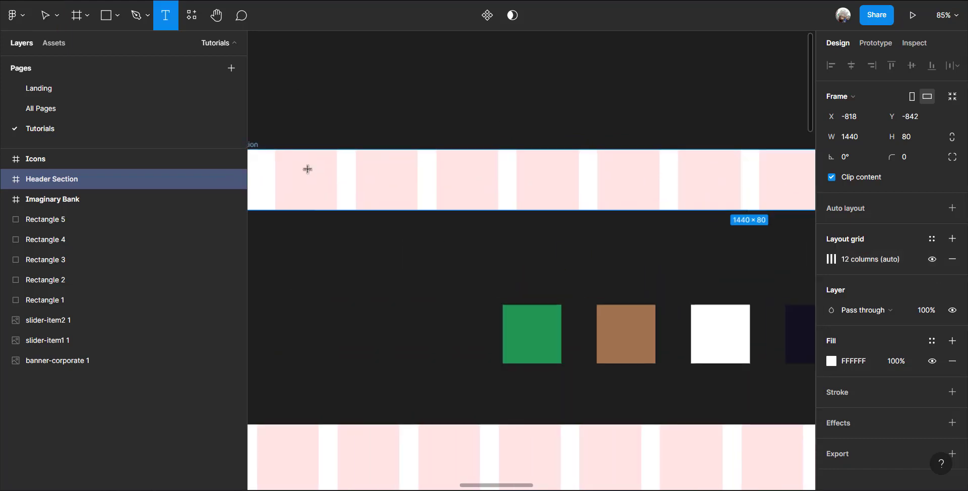
pyautogui.moveTo(325, 181); pyautogui.dragTo(429, 156)
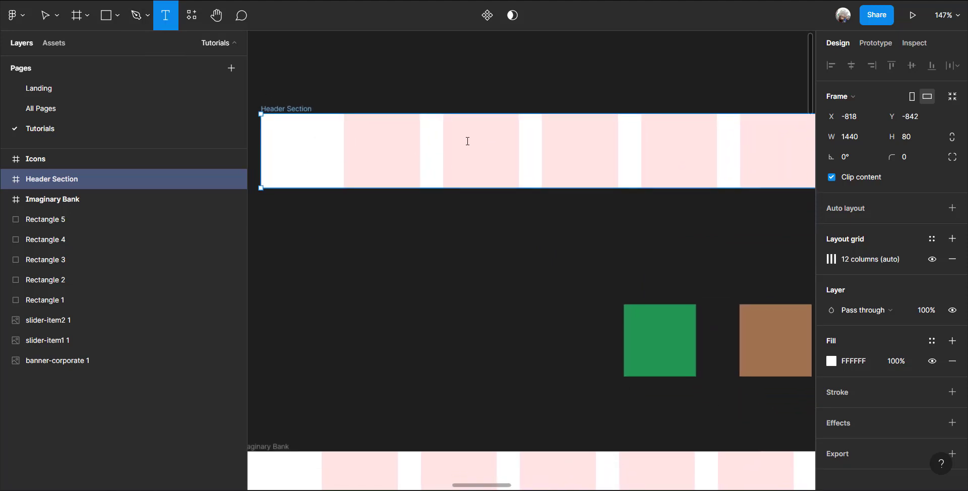
pyautogui.click(498, 136)
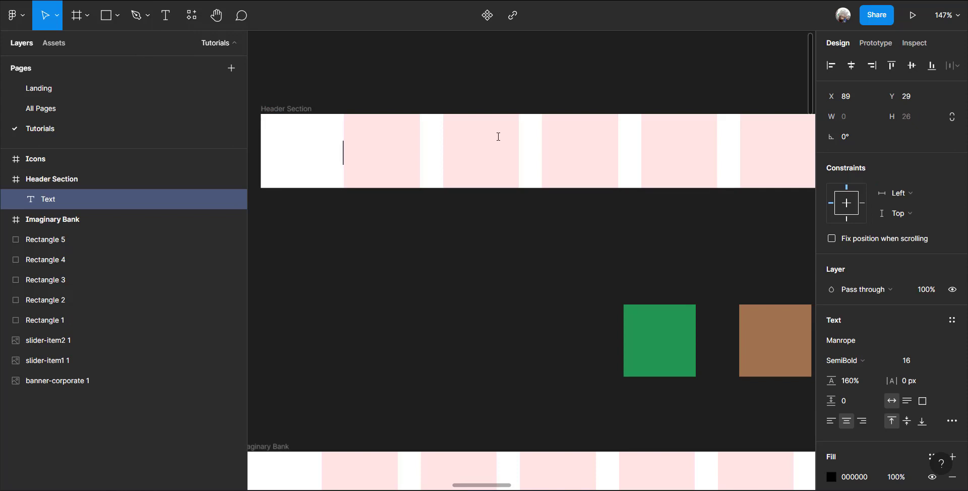
pyautogui.hscroll(-1, 499, 139)
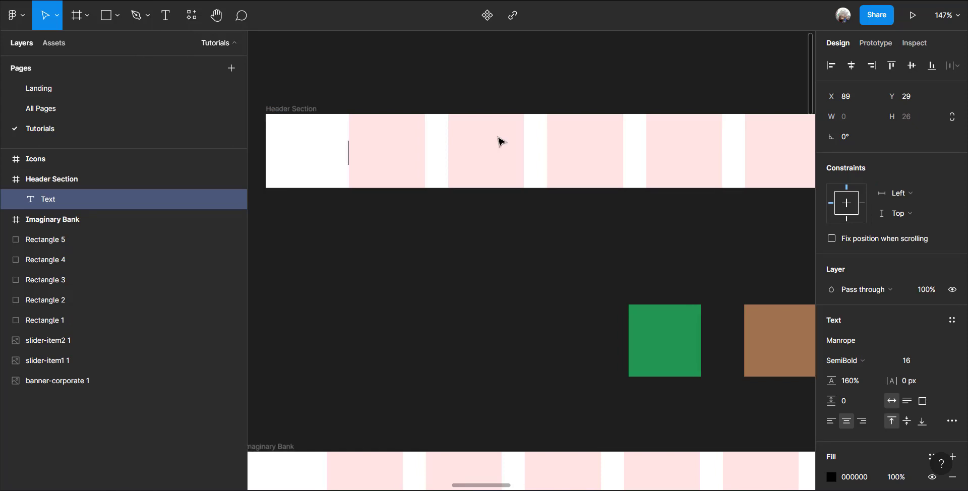
pyautogui.write('ban')
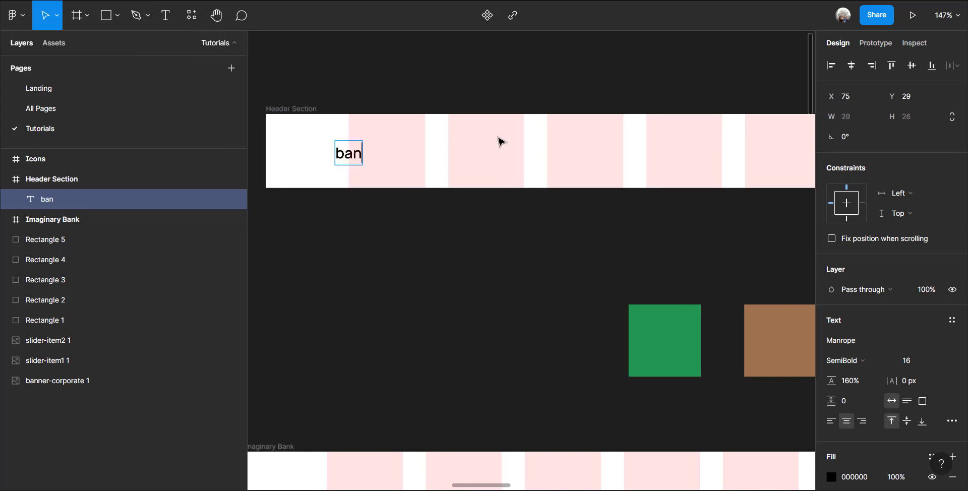
pyautogui.write('king')
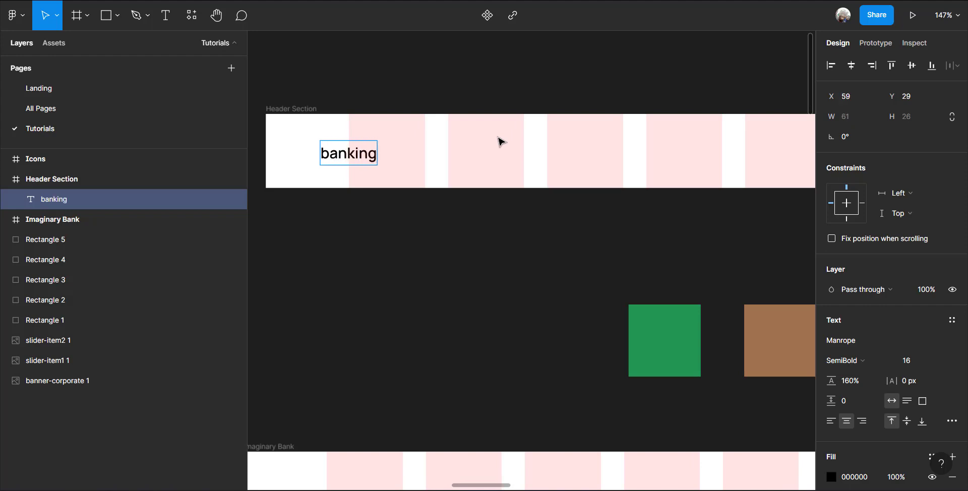
pyautogui.write(' logo')
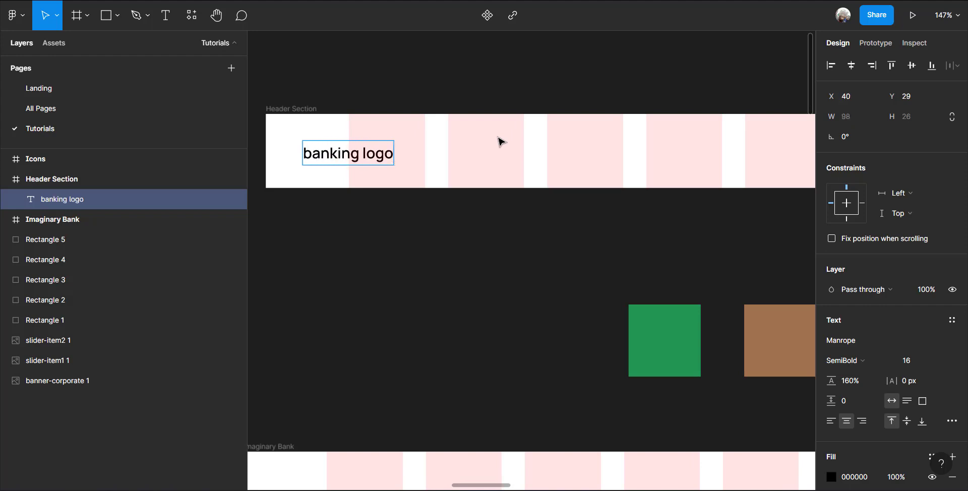
# Replace the logo text with "BinooBank" and align it to the first column's left edge at X 90, vertically centered
pyautogui.tripleClick(365, 154)
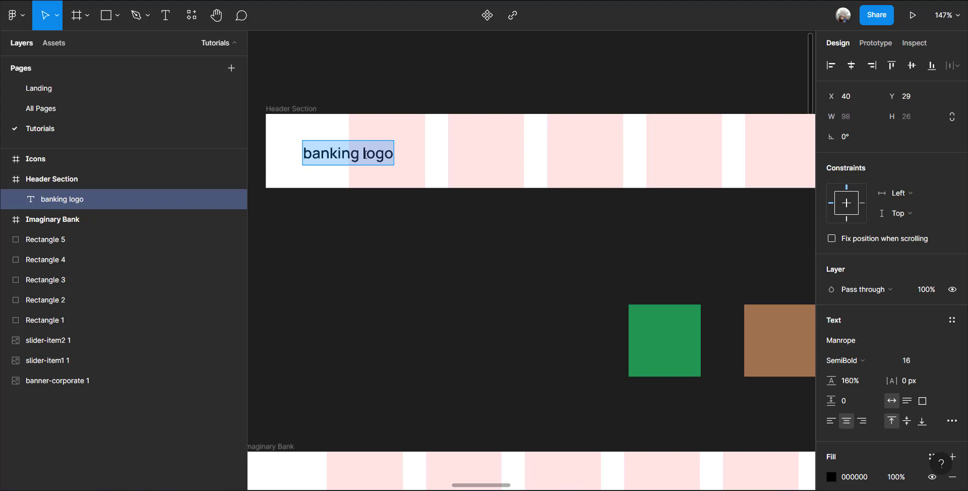
pyautogui.write('Bin')
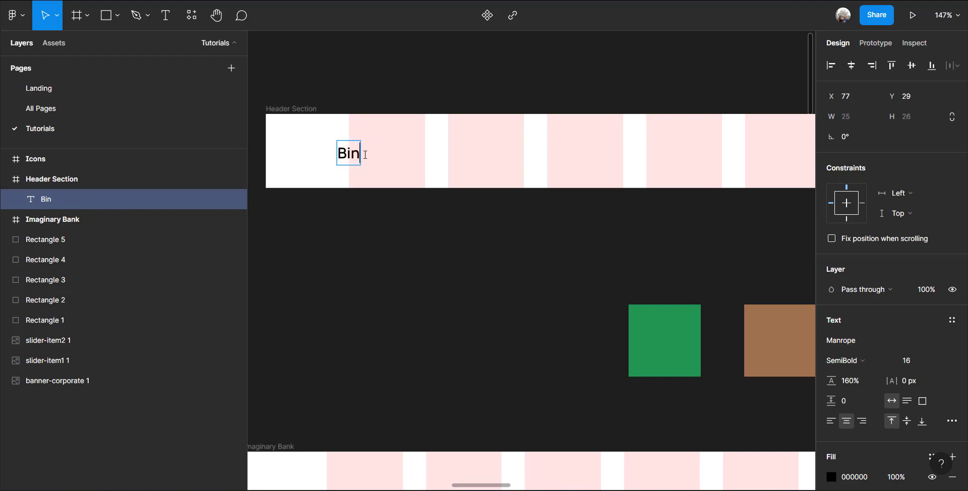
pyautogui.write('ooBank')
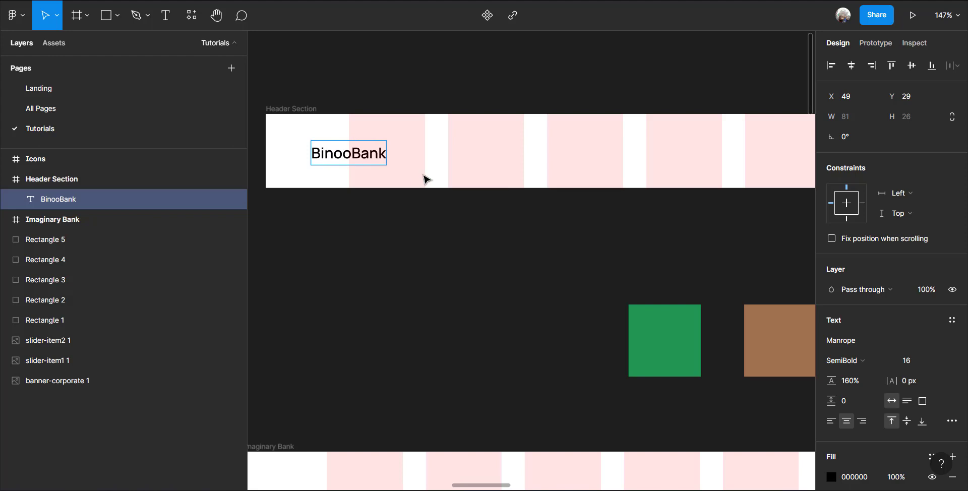
pyautogui.press('Escape')
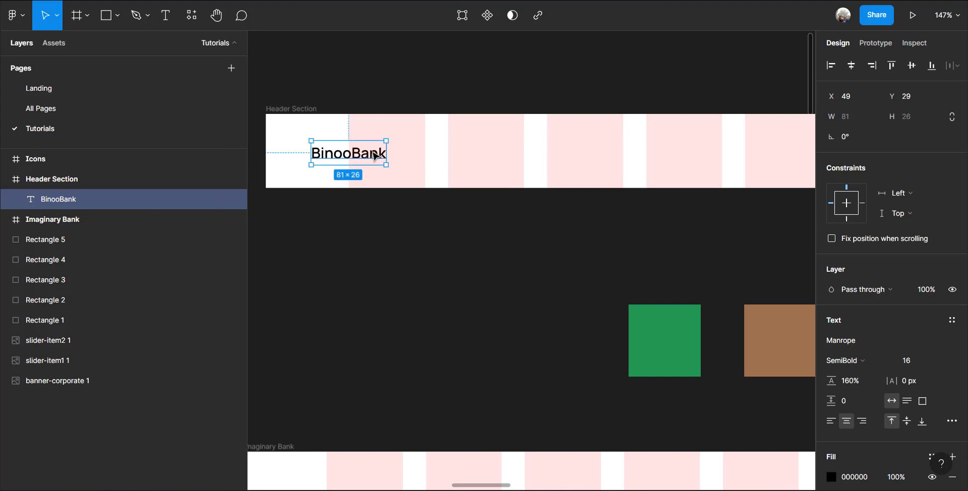
pyautogui.moveTo(374, 154); pyautogui.dragTo(397, 153)
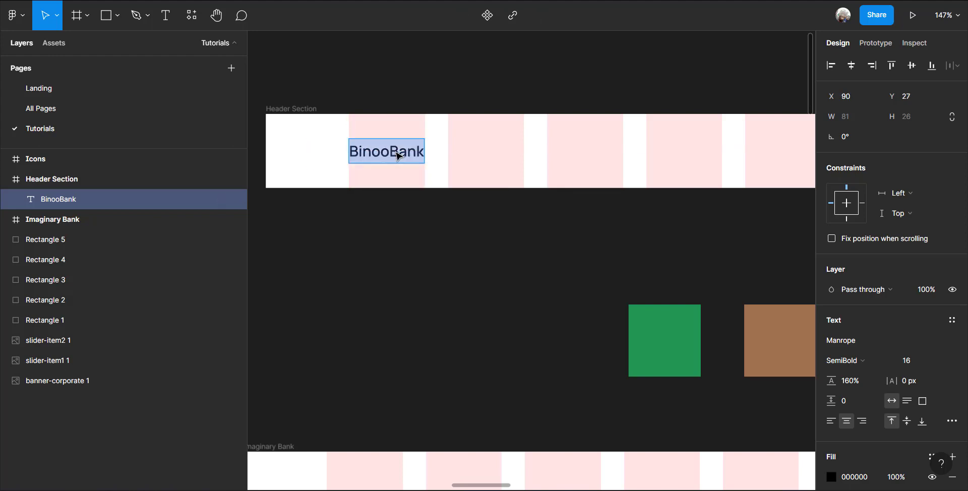
# Set the BinooBank text size to 24 and realign it to the first column at X 90, Y 21
pyautogui.click(939, 361)
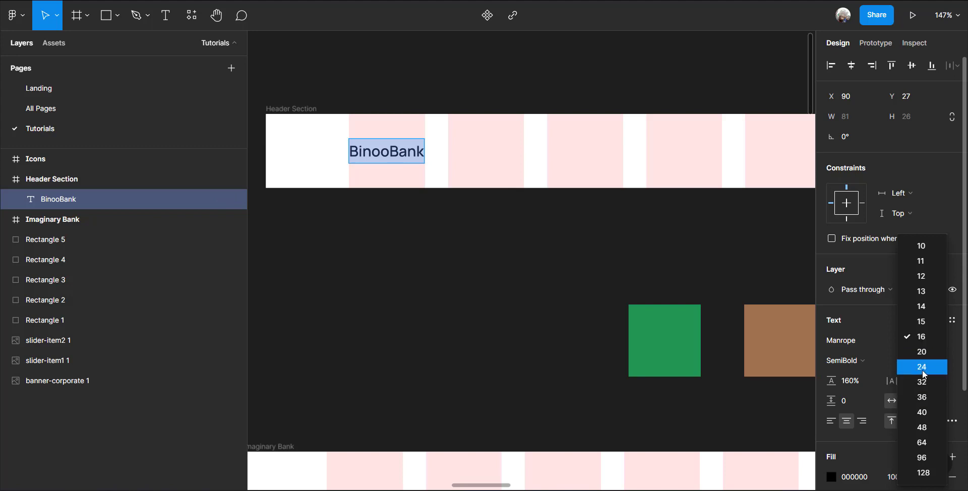
pyautogui.click(921, 370)
pyautogui.click(397, 158)
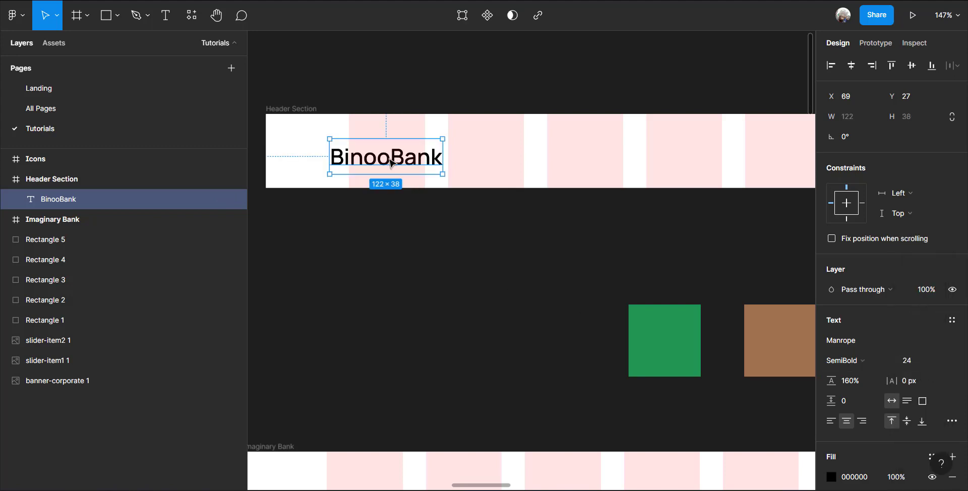
pyautogui.moveTo(391, 163); pyautogui.dragTo(410, 160)
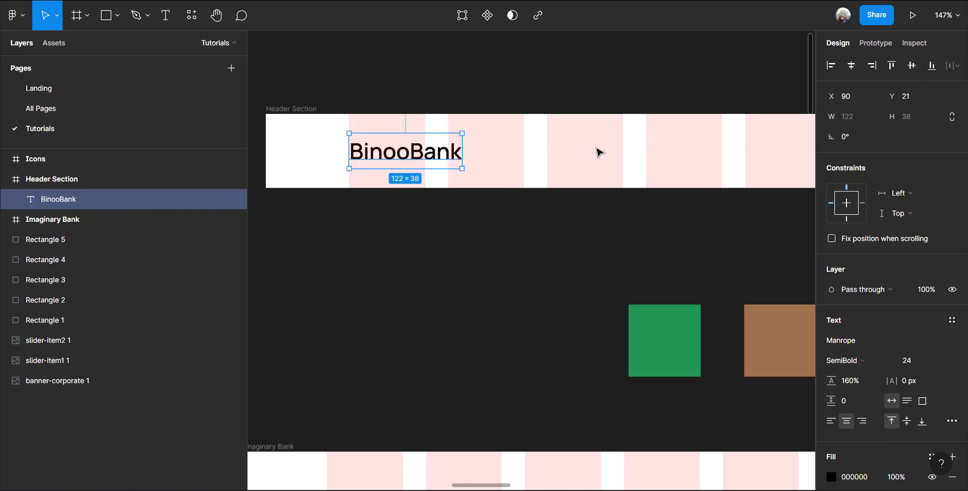
# Add a "Home" text layer to Header Section and center it in the third column at about X 299, Y 21
pyautogui.moveTo(599, 150); pyautogui.dragTo(371, 158)
pyautogui.press('Escape')
pyautogui.click(164, 17)
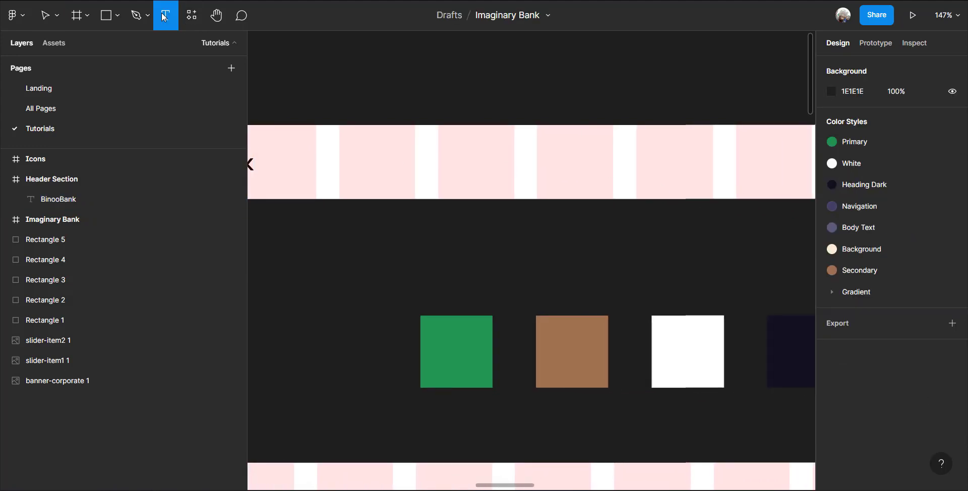
pyautogui.click(340, 154)
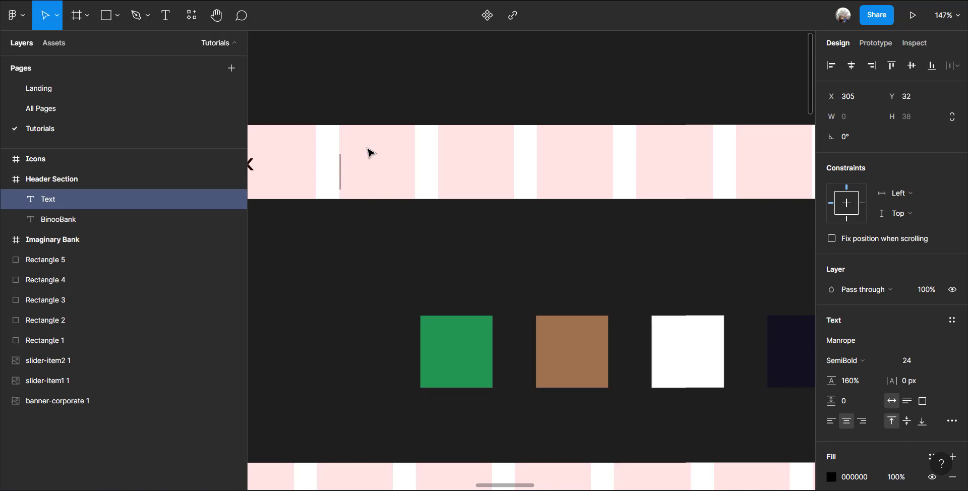
pyautogui.write('Home')
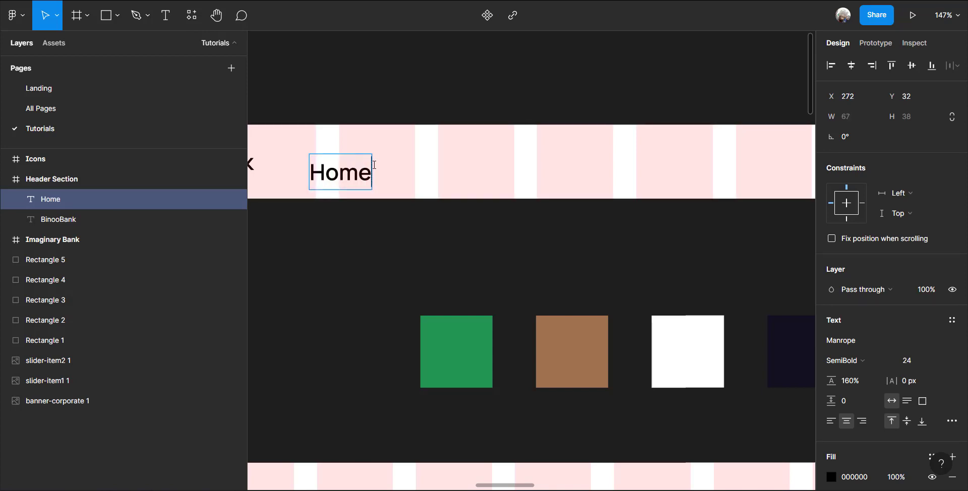
pyautogui.press('Escape')
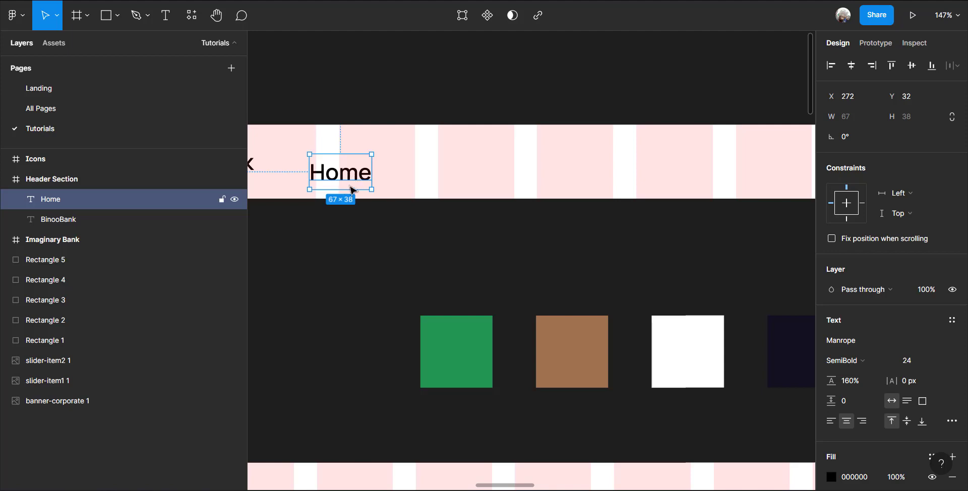
pyautogui.moveTo(359, 173); pyautogui.dragTo(380, 164)
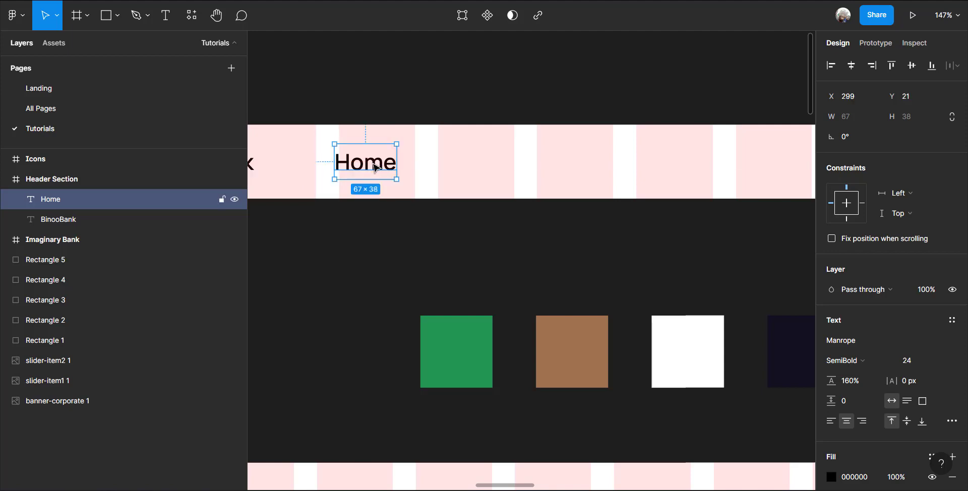
# Set the Home text to Regular weight and size 16
pyautogui.click(866, 362)
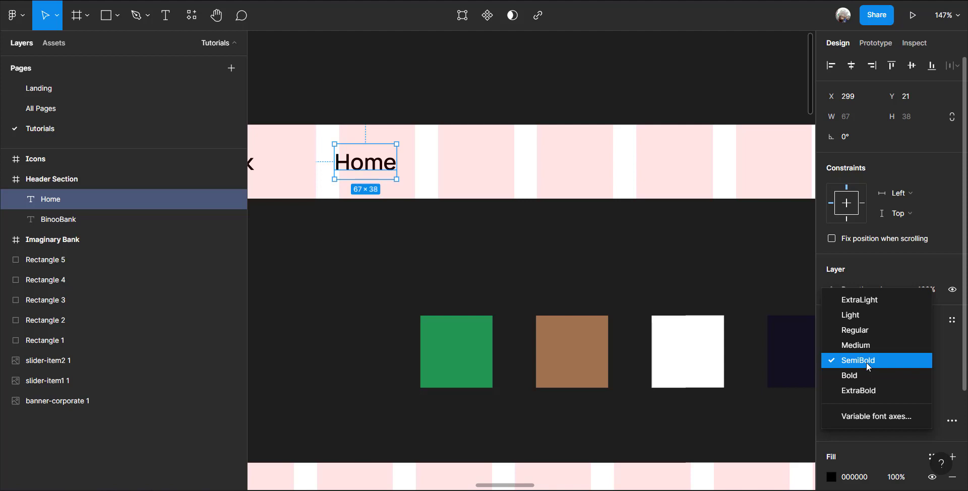
pyautogui.click(863, 331)
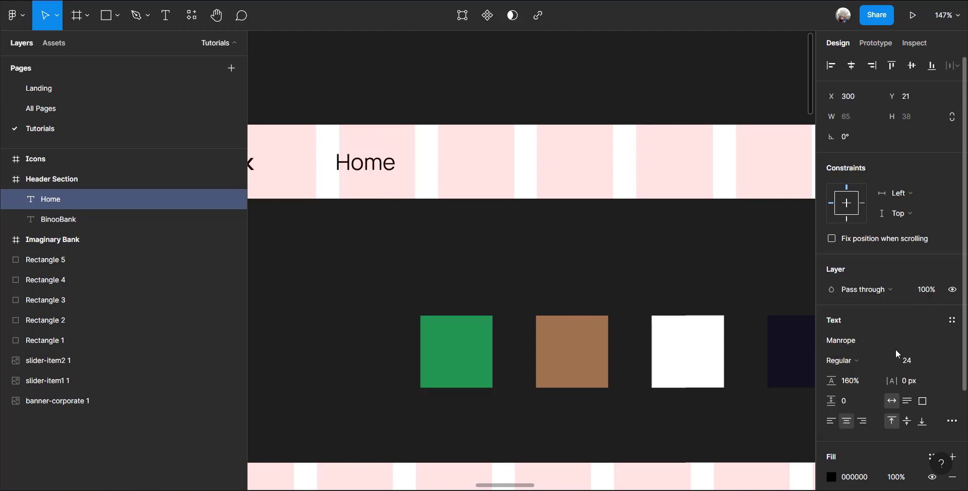
pyautogui.click(940, 362)
pyautogui.click(925, 334)
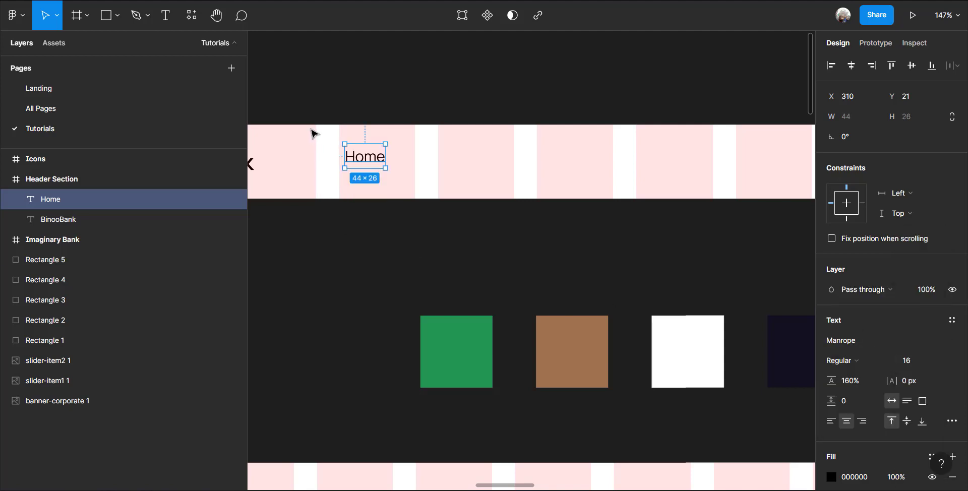
# Move the Home text to about X 309, Y 27 so it sits vertically centered in Header Section
pyautogui.moveTo(362, 166); pyautogui.dragTo(362, 163)
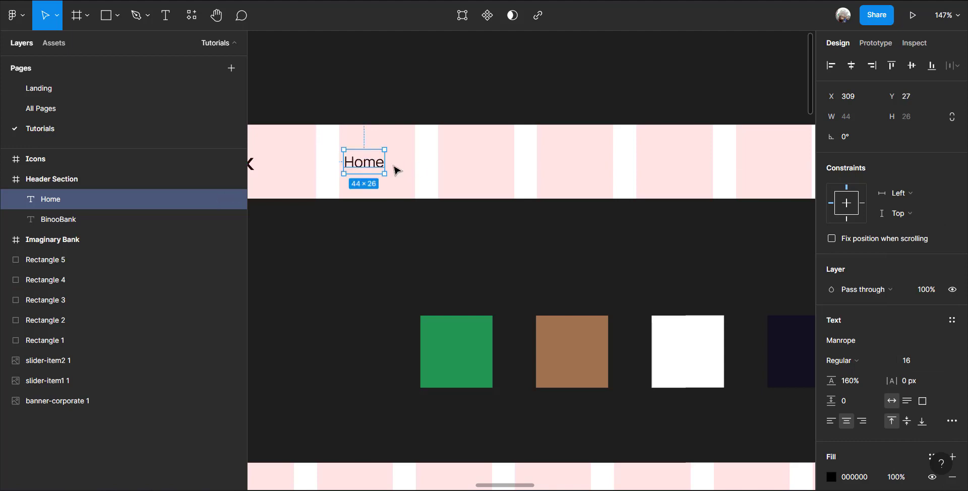
pyautogui.click(396, 195)
# Select the bx-home-smile icon together with the downward chevron vector in the Icons frame
pyautogui.scroll(-4, 361, 211)
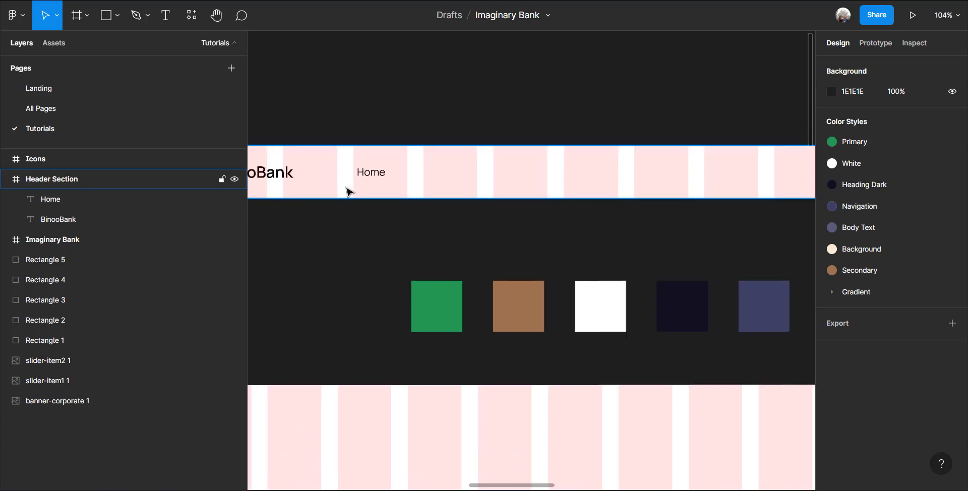
pyautogui.scroll(-6, 356, 176)
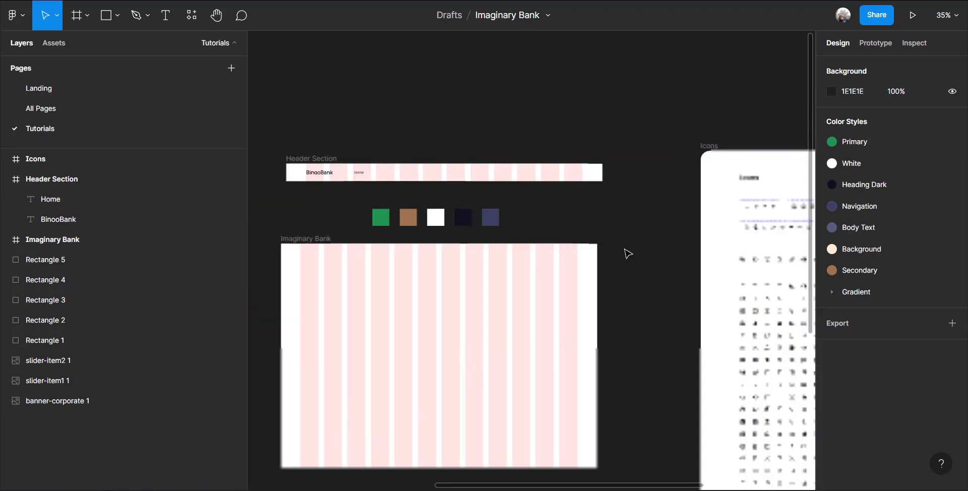
pyautogui.hscroll(6, 581, 243)
pyautogui.scroll(-2, 581, 243)
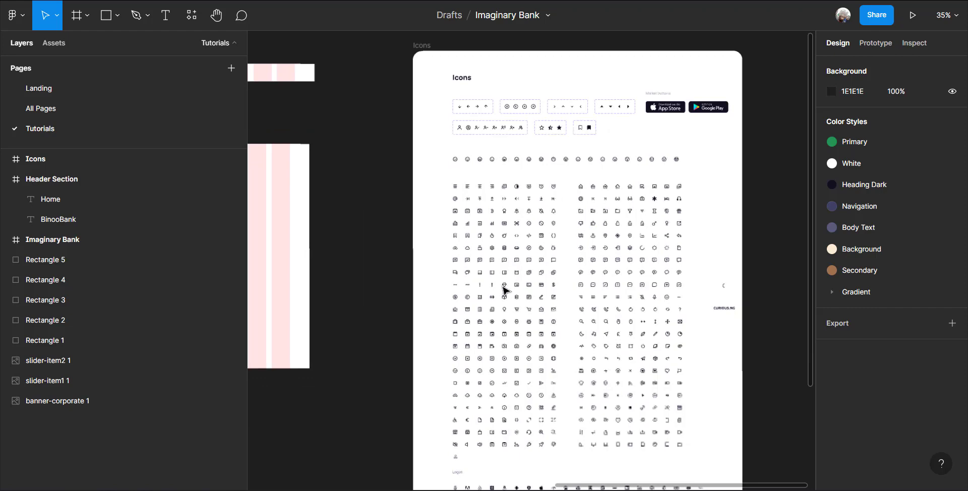
pyautogui.scroll(5, 503, 290)
pyautogui.scroll(4, 504, 288)
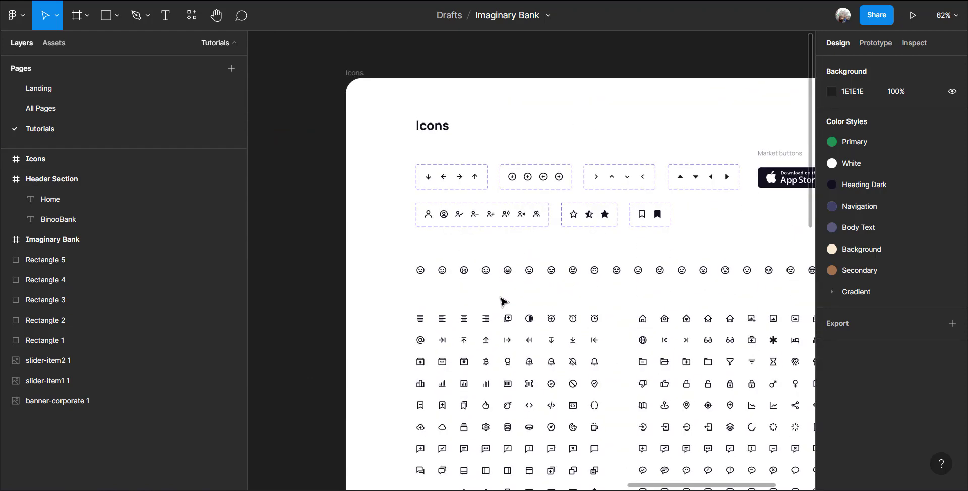
pyautogui.scroll(-2, 503, 301)
pyautogui.hscroll(2, 503, 301)
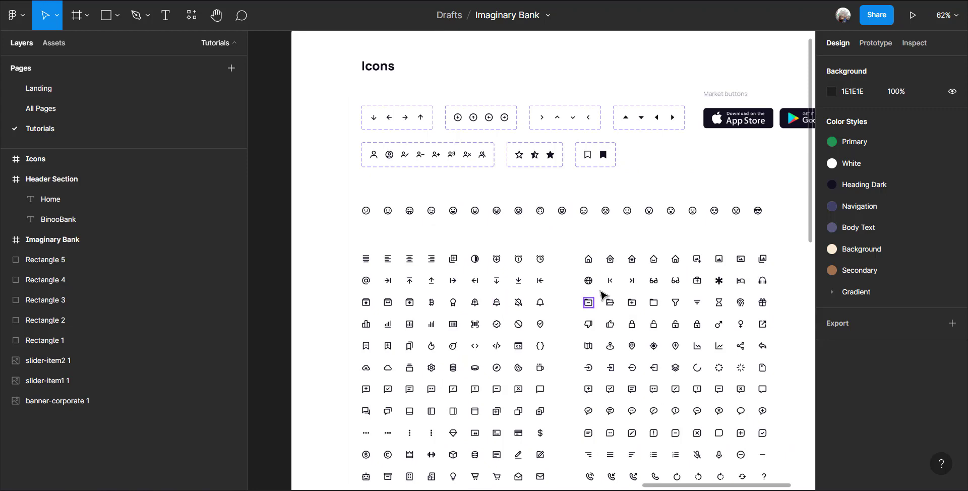
pyautogui.scroll(3, 597, 291)
pyautogui.scroll(3, 691, 270)
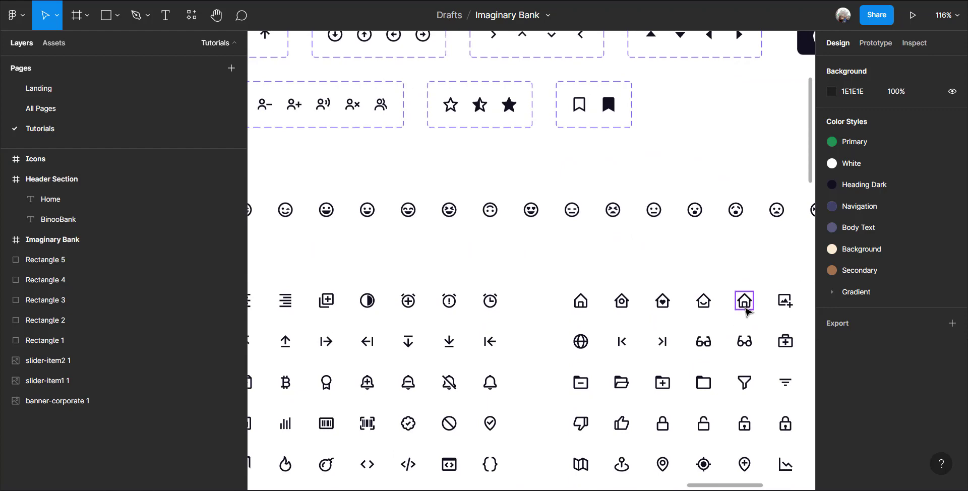
pyautogui.click(704, 301)
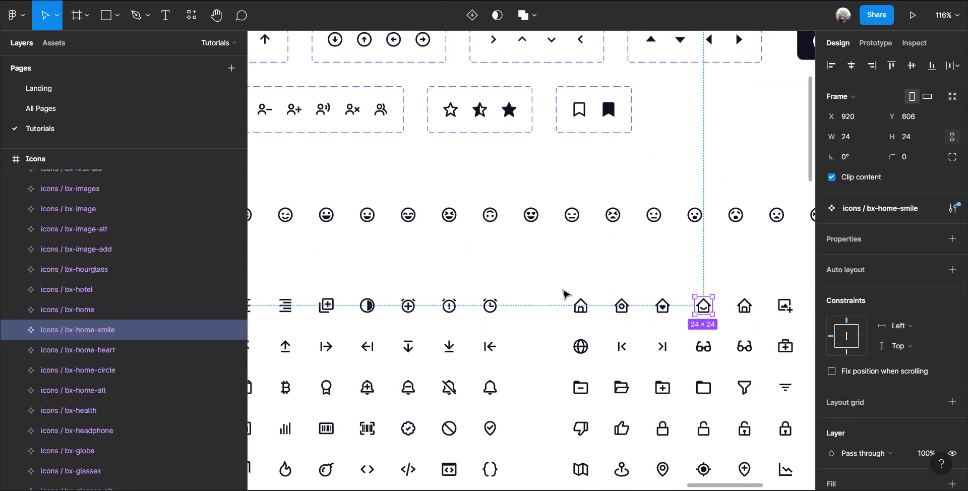
pyautogui.scroll(1, 565, 292)
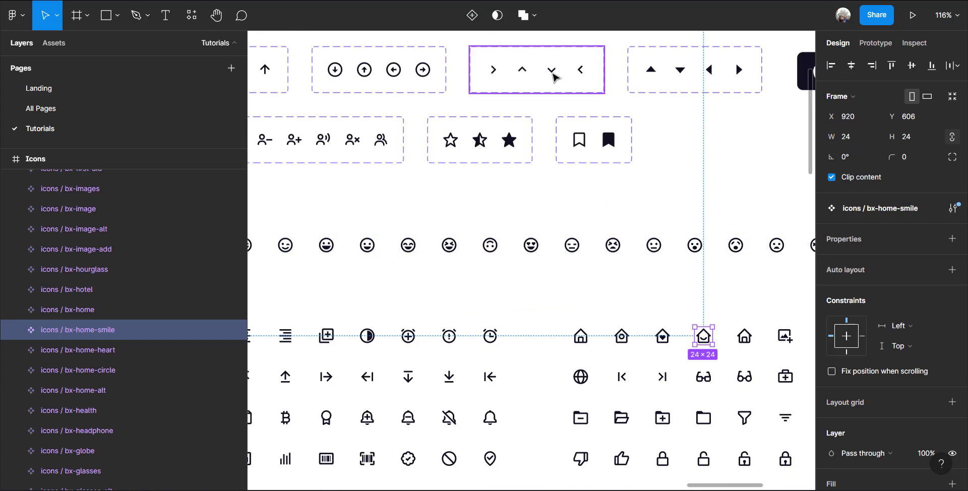
pyautogui.keyDown('ctrl'); pyautogui.keyDown('shift'); pyautogui.click(553, 73); pyautogui.keyUp('shift'); pyautogui.keyUp('ctrl')
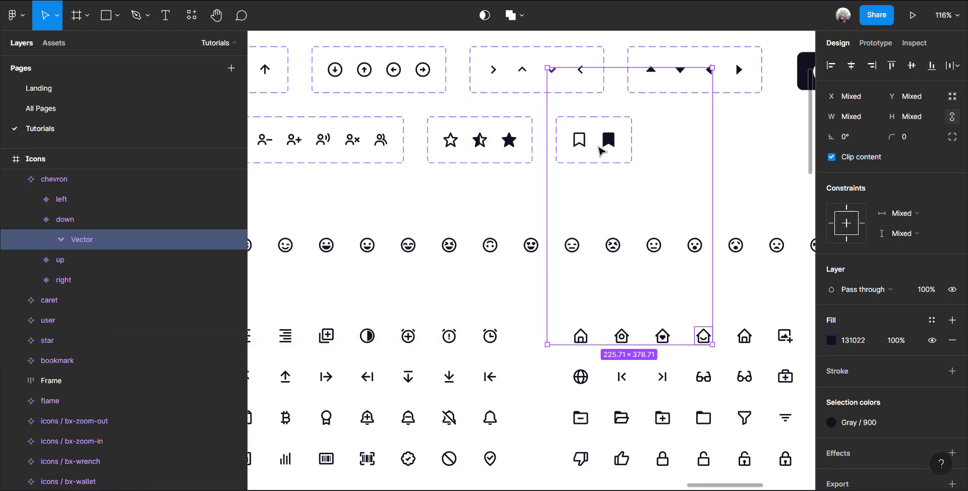
# Paste copies of the home-smile icon and down chevron onto the empty canvas above Header Section
pyautogui.keyDown('ctrl'); pyautogui.scroll(-6, 700, 231); pyautogui.keyUp('ctrl')
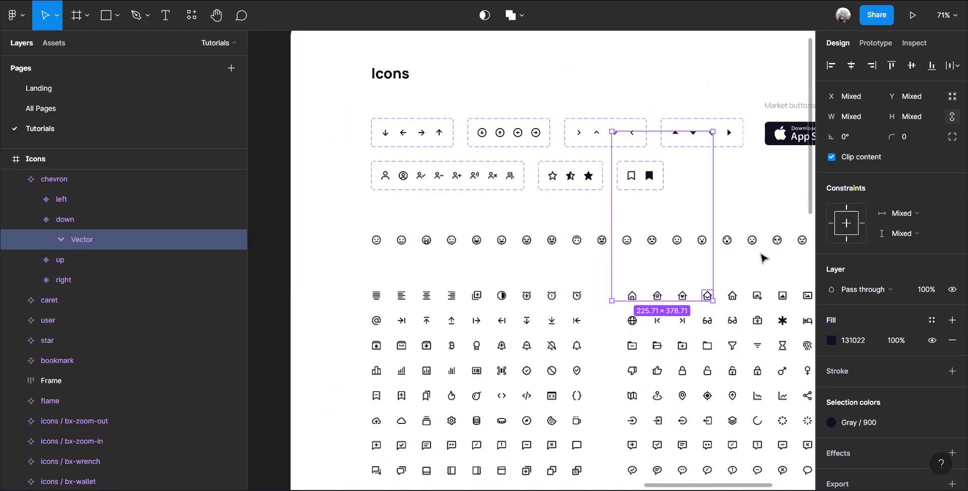
pyautogui.hscroll(-5, 760, 255)
pyautogui.hscroll(-1, 698, 169)
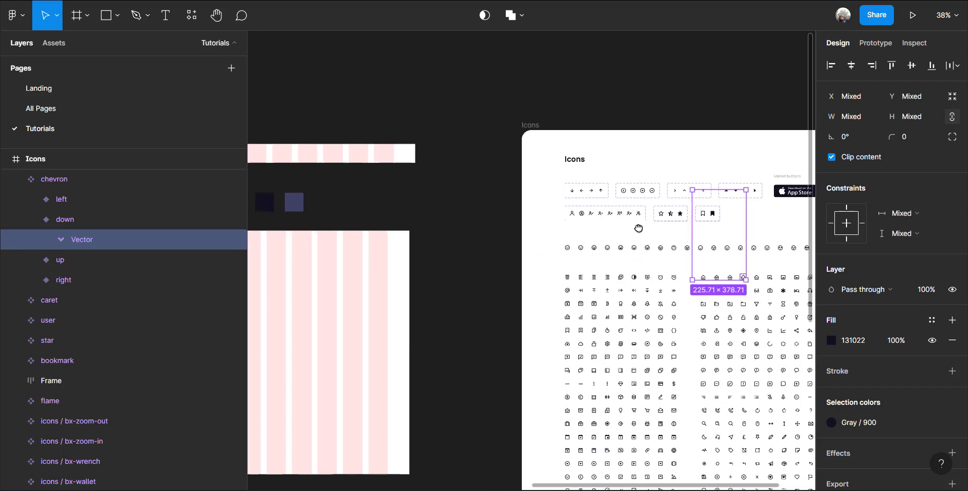
pyautogui.keyDown('ctrl'); pyautogui.scroll(-3, 552, 189); pyautogui.keyUp('ctrl')
pyautogui.rightClick(492, 119)
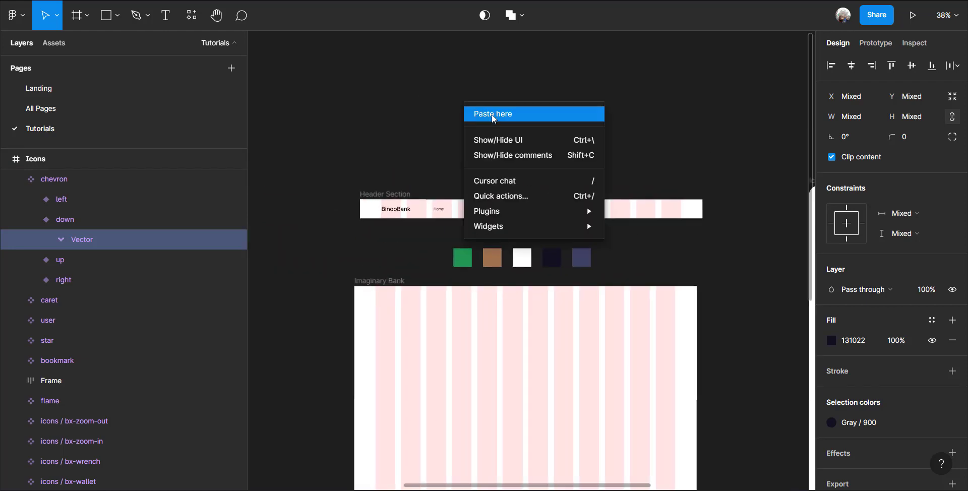
pyautogui.click(493, 114)
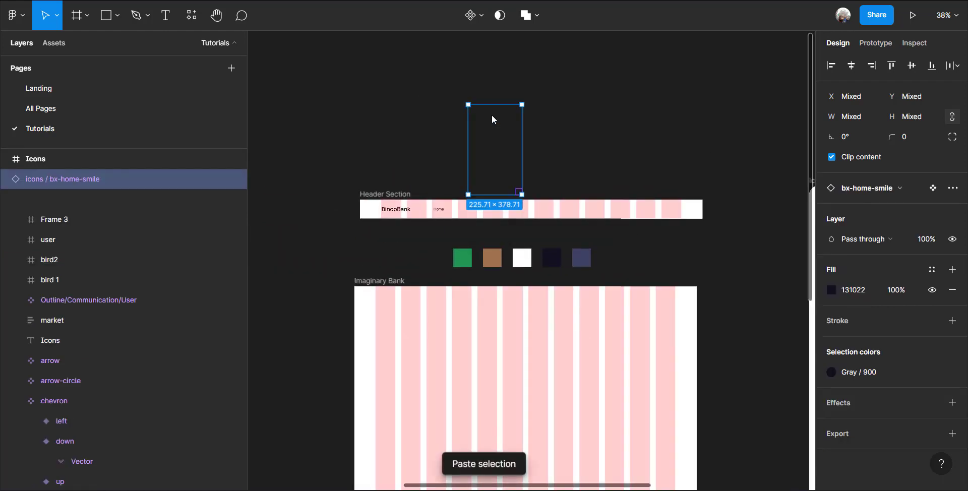
# Apply the White color style to the pasted home-smile icon and chevron
pyautogui.keyDown('ctrl'); pyautogui.scroll(1, 502, 158); pyautogui.keyUp('ctrl')
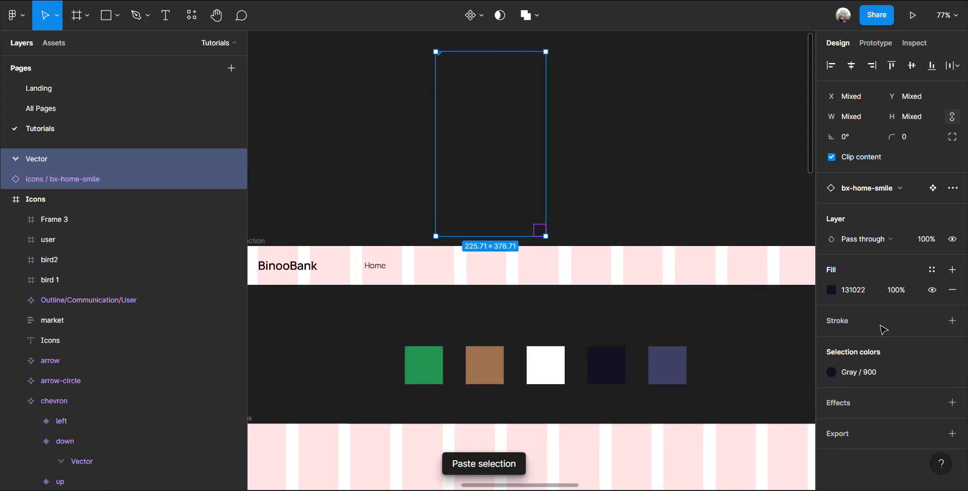
pyautogui.click(905, 378)
pyautogui.click(719, 306)
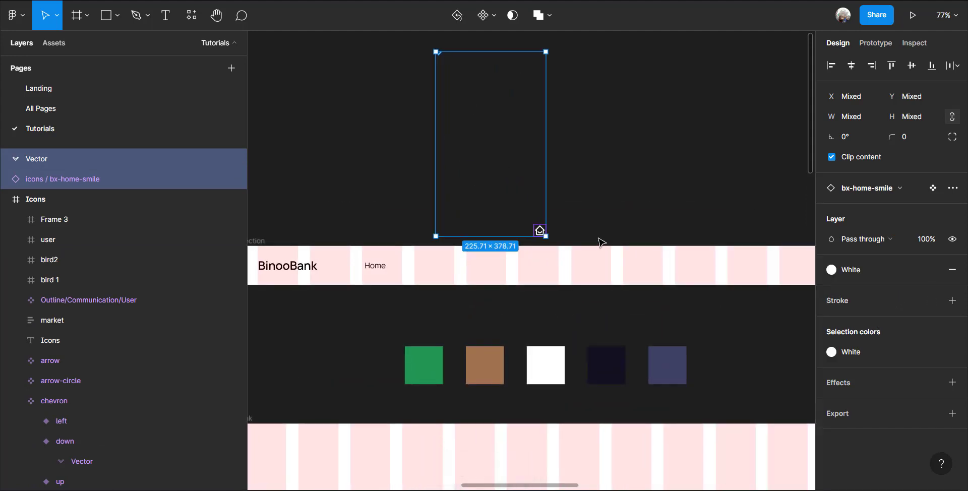
# Move the pasted home-smile icon into Header Section just before the Home text, at about X 278, Y 28
pyautogui.scroll(-2, 583, 180)
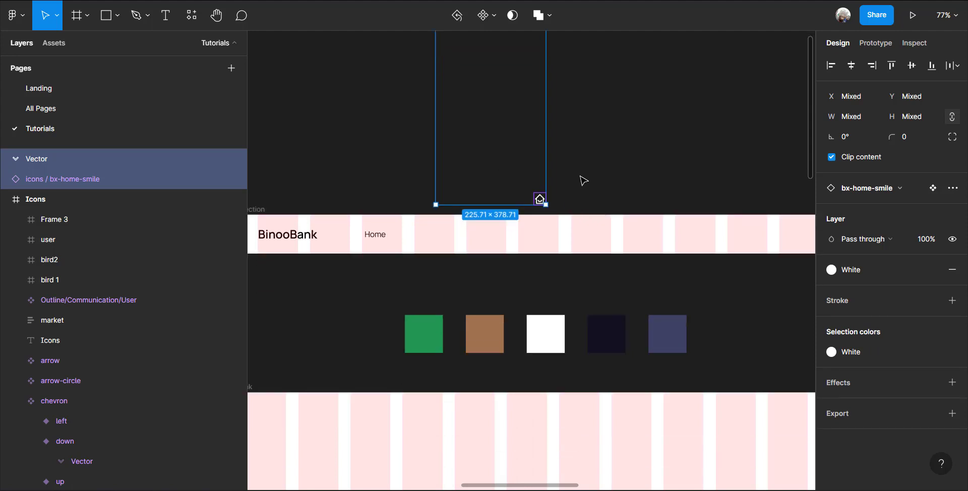
pyautogui.press('Escape')
pyautogui.click(539, 199)
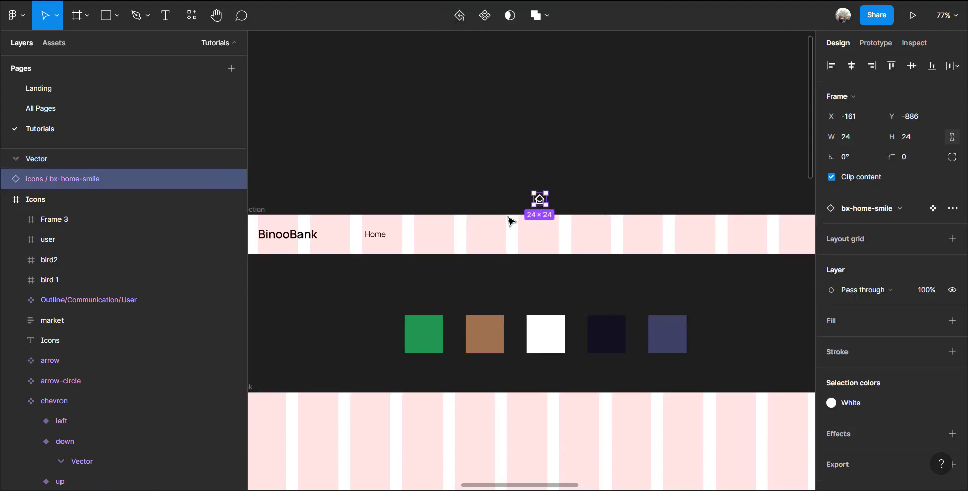
pyautogui.moveTo(542, 201); pyautogui.dragTo(356, 233)
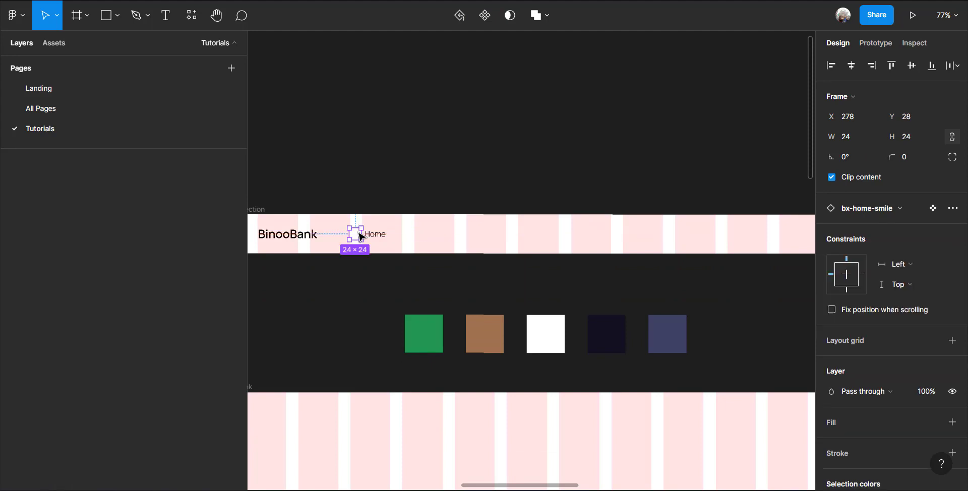
# Shift the home-smile icon and Home text together so the icon starts at the third column's left edge
pyautogui.scroll(5, 355, 229)
pyautogui.scroll(3, 353, 221)
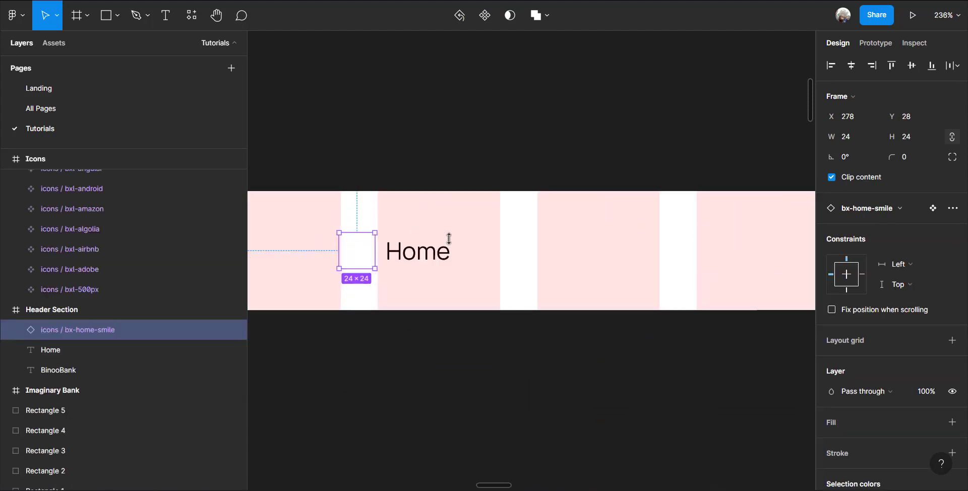
pyautogui.keyDown('shift'); pyautogui.click(429, 260); pyautogui.keyUp('shift')
pyautogui.moveTo(373, 261); pyautogui.dragTo(411, 258)
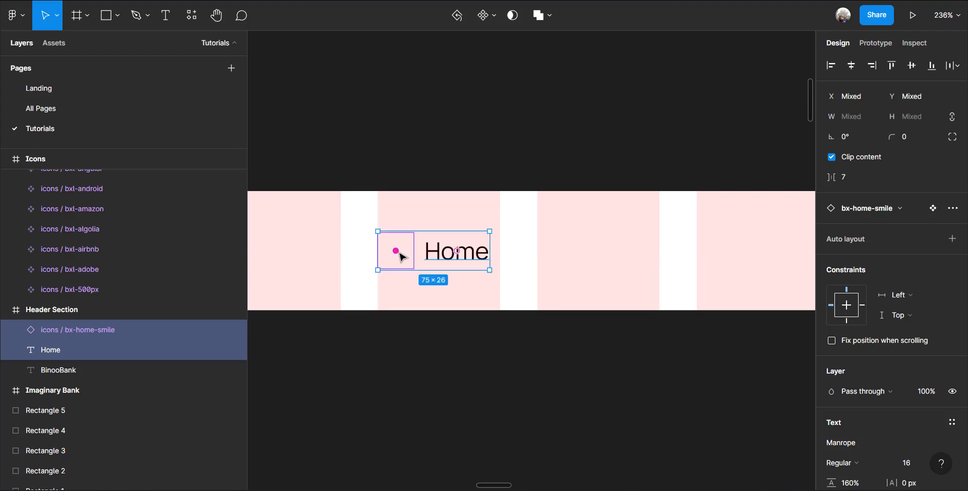
# Change the home-smile icon's color style to Navigation
pyautogui.scroll(-6, 881, 348)
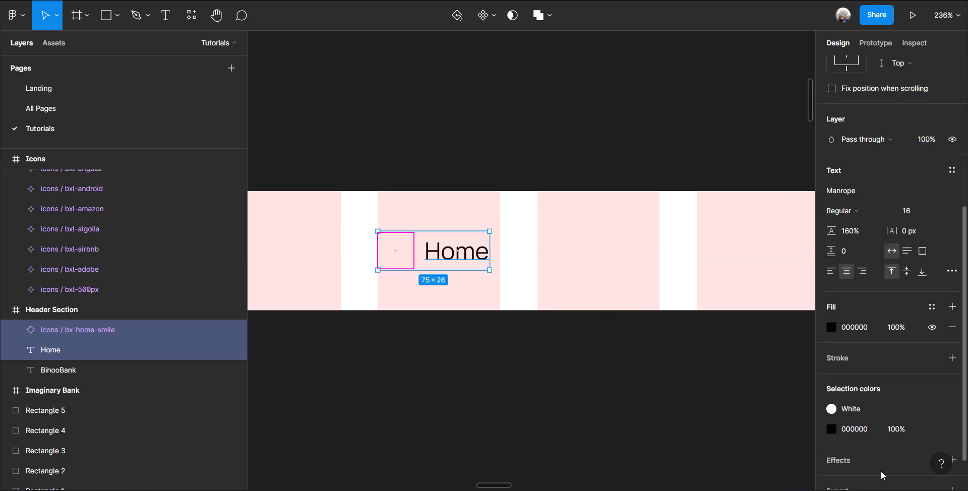
pyautogui.click(879, 362)
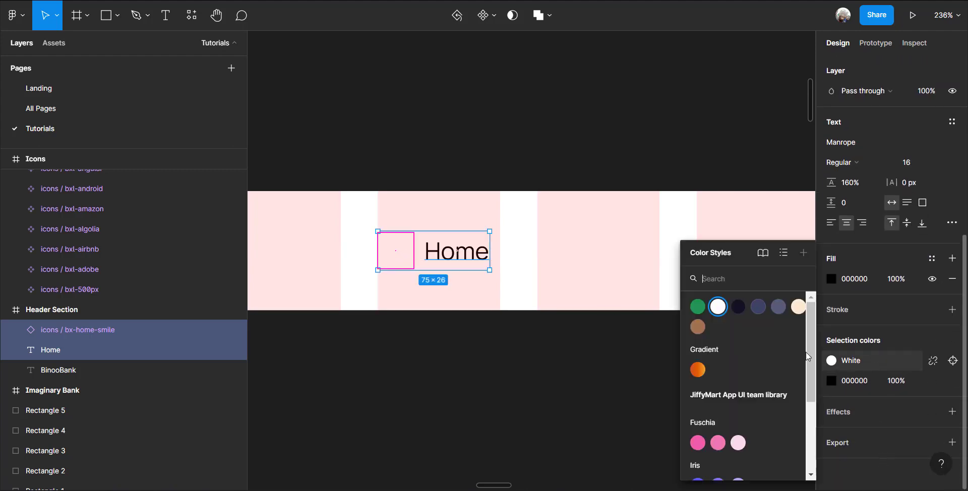
pyautogui.click(757, 309)
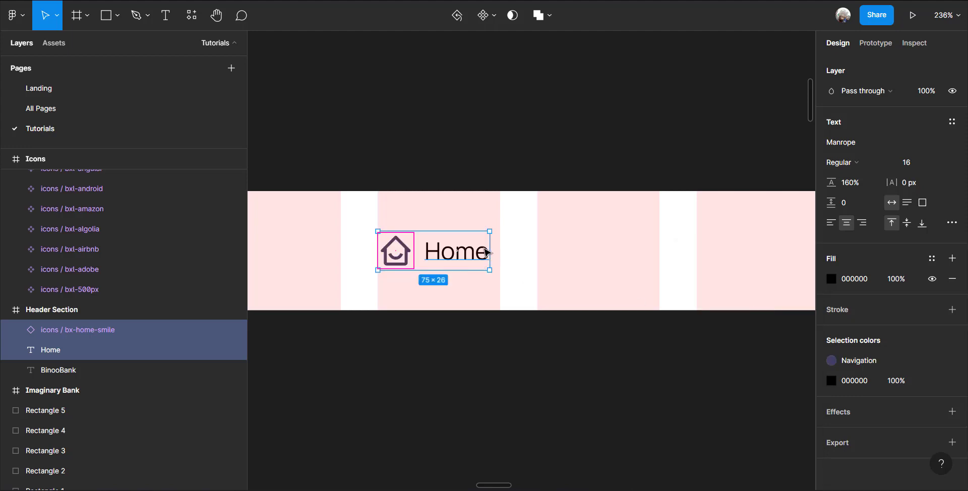
pyautogui.click(524, 251)
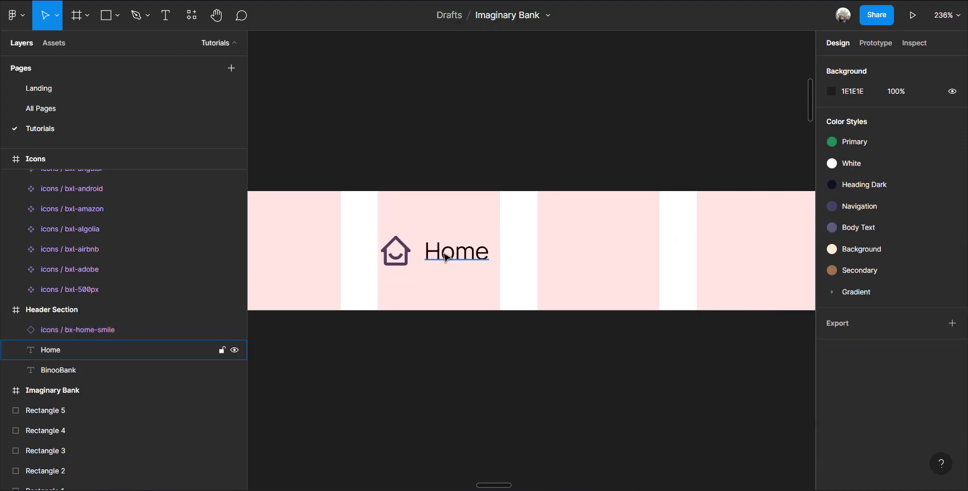
# Combine the home-smile icon and Home text into a horizontal auto layout frame
pyautogui.doubleClick(445, 257)
pyautogui.press('Escape')
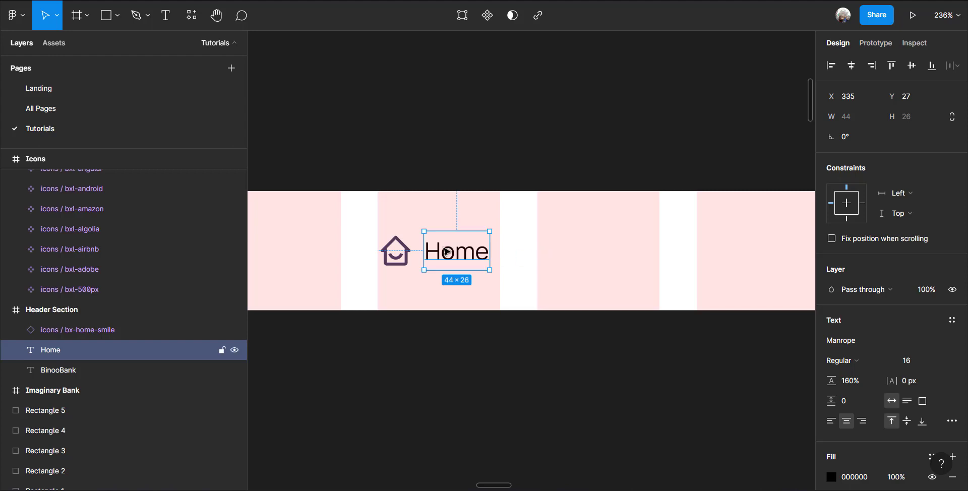
pyautogui.press('Return')
pyautogui.press('Escape')
pyautogui.keyDown('shift'); pyautogui.click(398, 251); pyautogui.keyUp('shift')
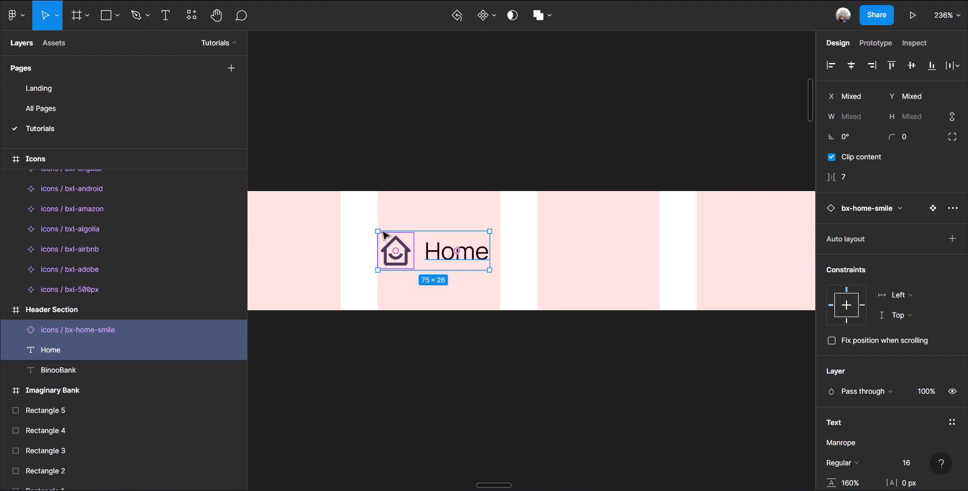
pyautogui.moveTo(361, 209); pyautogui.dragTo(521, 295)
pyautogui.hotkey('shift', 'a')
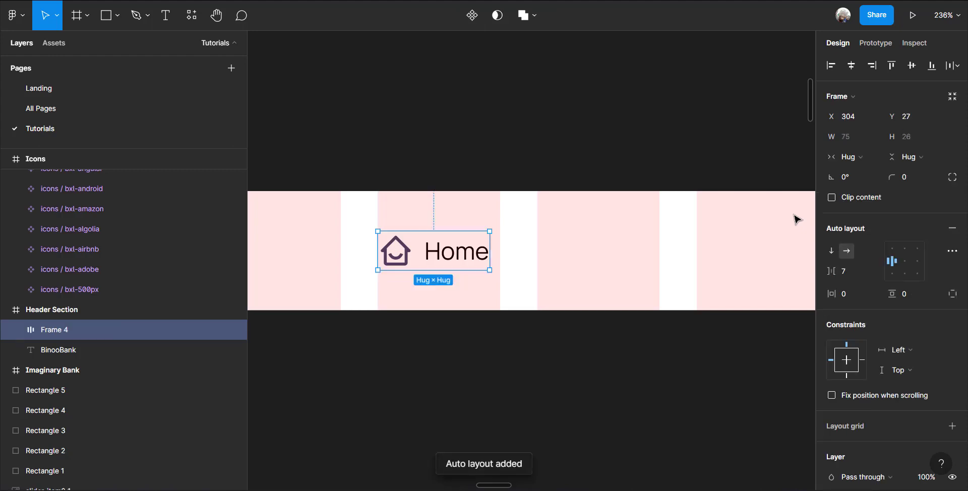
# Set the spacing between the icon and Home text in the auto layout frame to 4
pyautogui.click(852, 270)
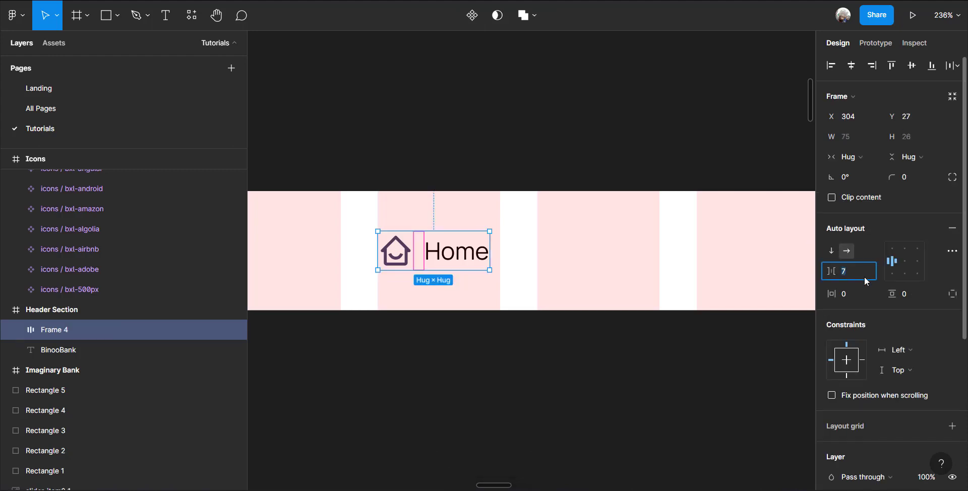
pyautogui.write('4')
pyautogui.click(404, 289)
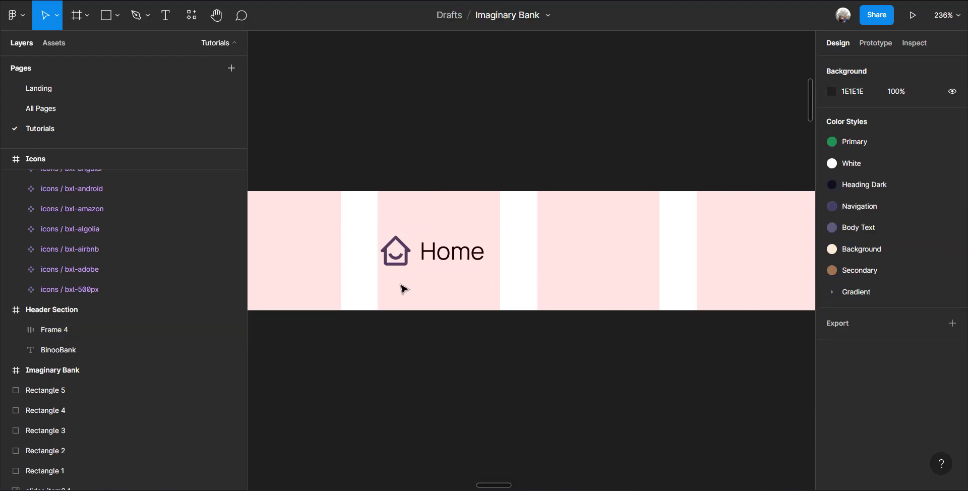
pyautogui.scroll(-1, 403, 289)
pyautogui.click(415, 251)
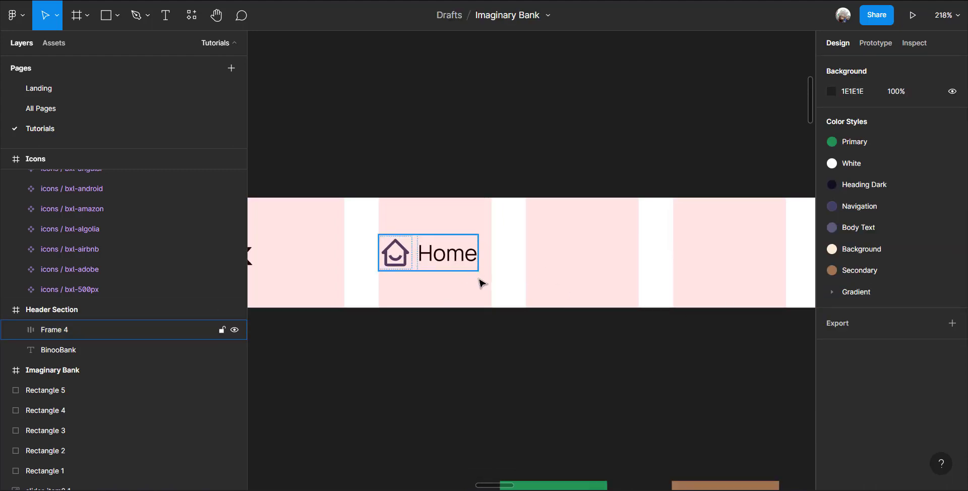
pyautogui.click(433, 258)
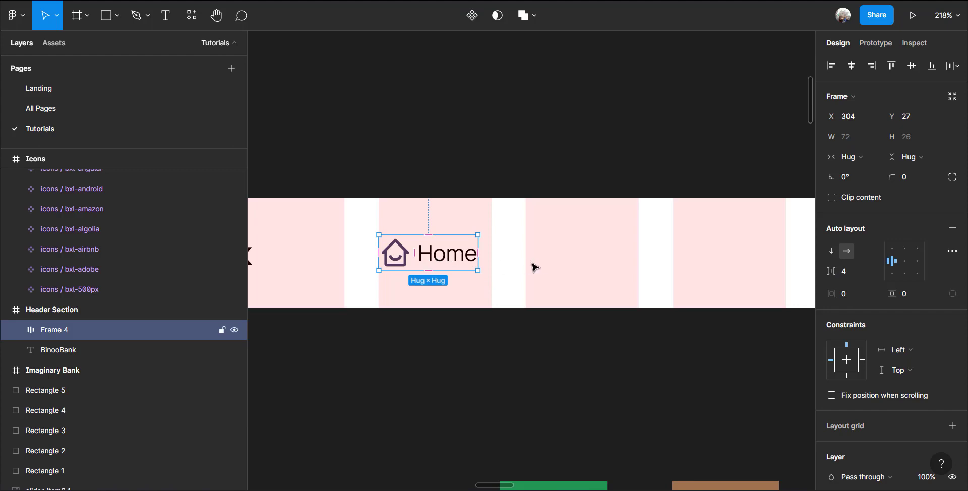
# Add the text "Features" beside the Home link, level with it and starting at the fourth column's left edge
pyautogui.click(165, 15)
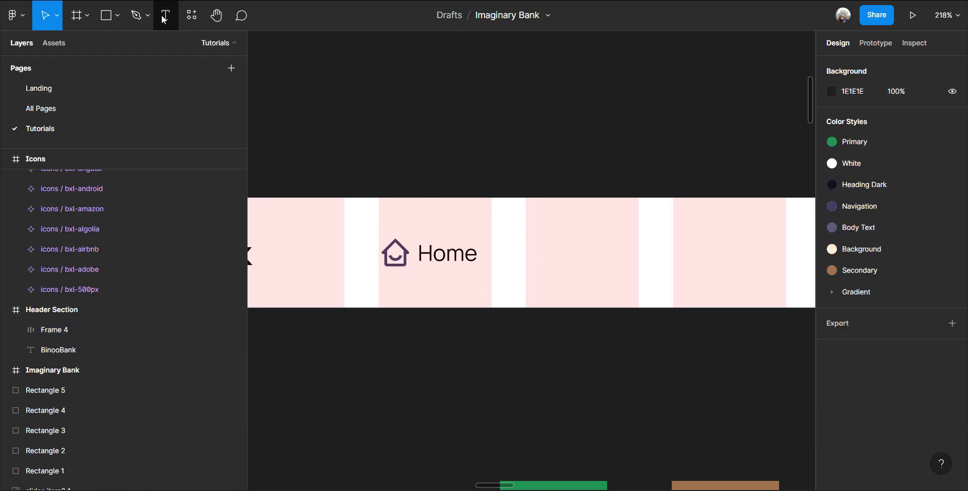
pyautogui.click(549, 251)
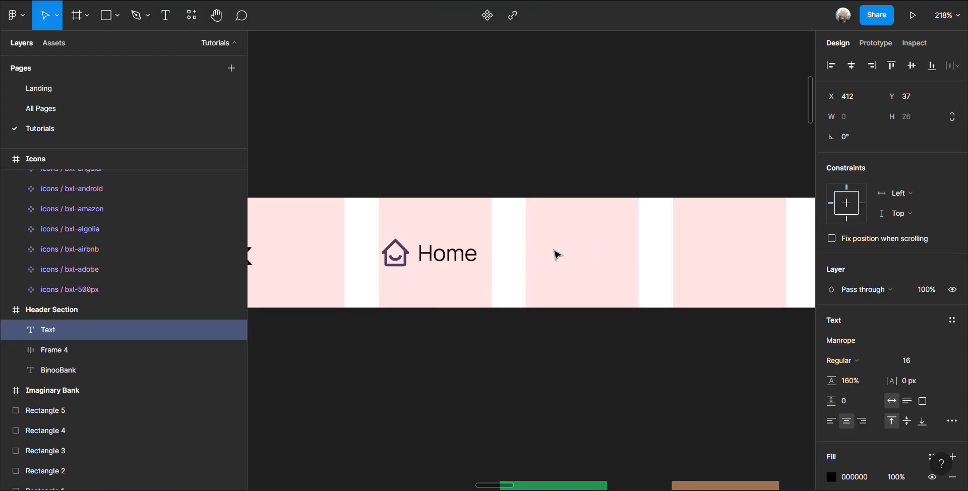
pyautogui.write('Fea')
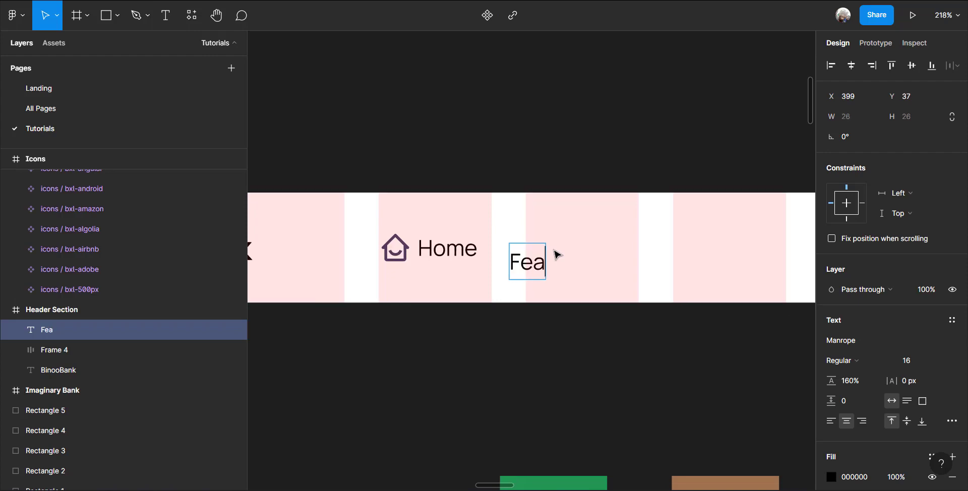
pyautogui.write('tures')
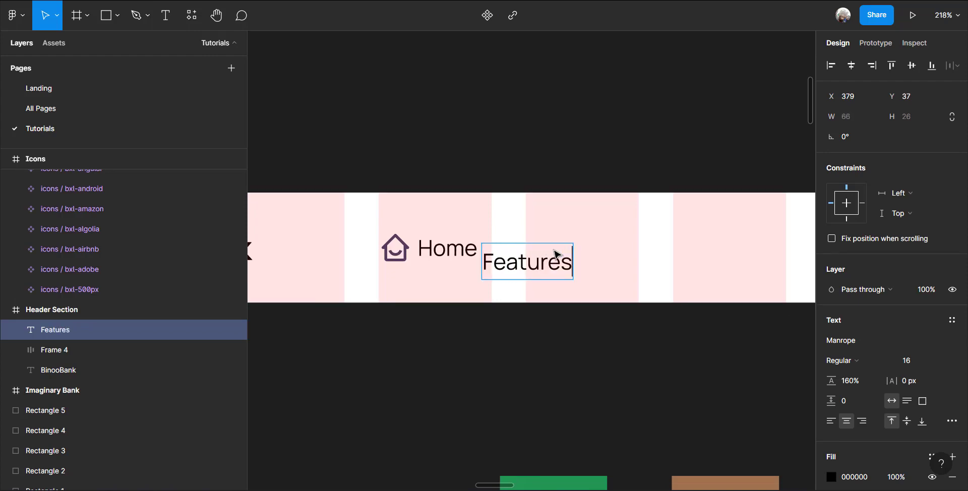
pyautogui.press('Escape')
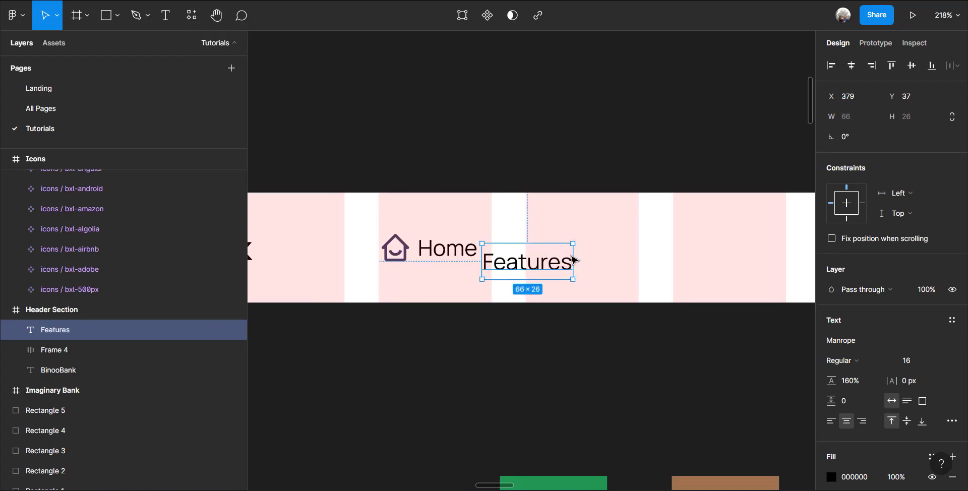
pyautogui.moveTo(573, 262); pyautogui.dragTo(583, 256)
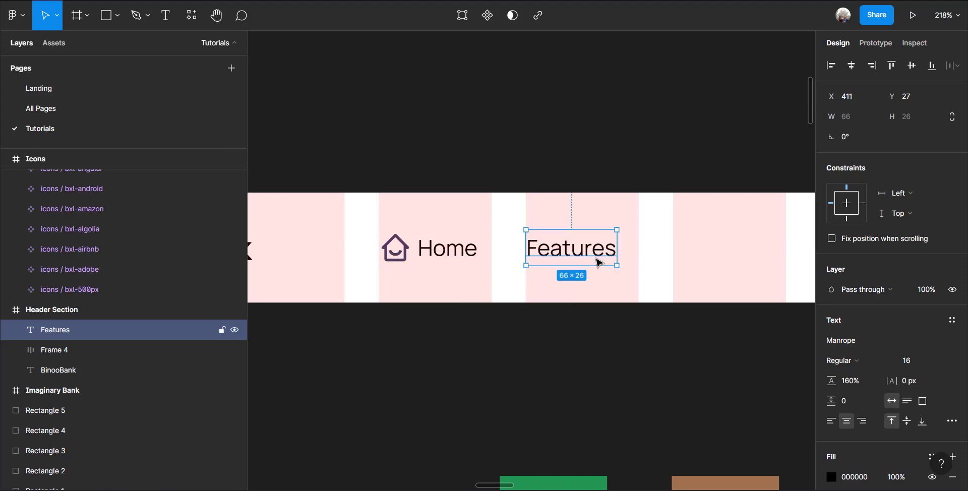
# Move the loose white chevron from above the header into the Header Section, just after the Features text
pyautogui.moveTo(670, 259); pyautogui.dragTo(557, 320)
pyautogui.scroll(-5, 525, 334)
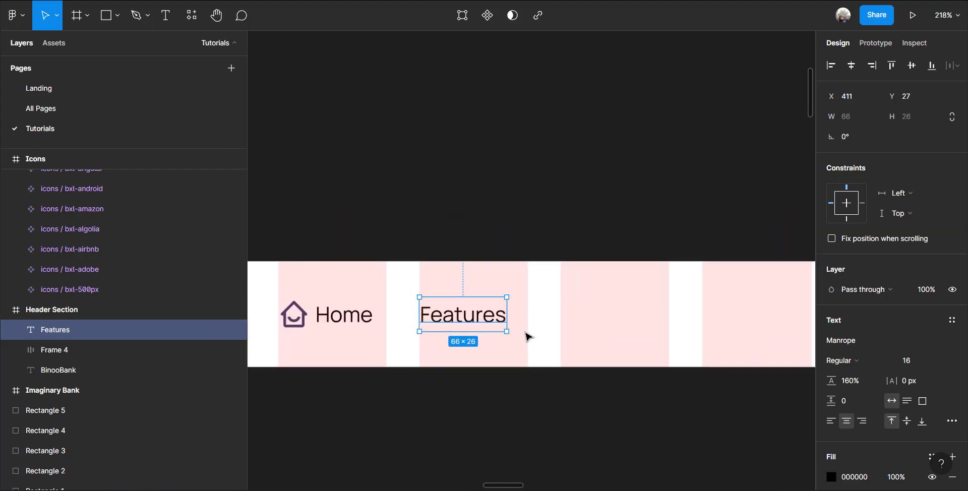
pyautogui.scroll(-3, 522, 334)
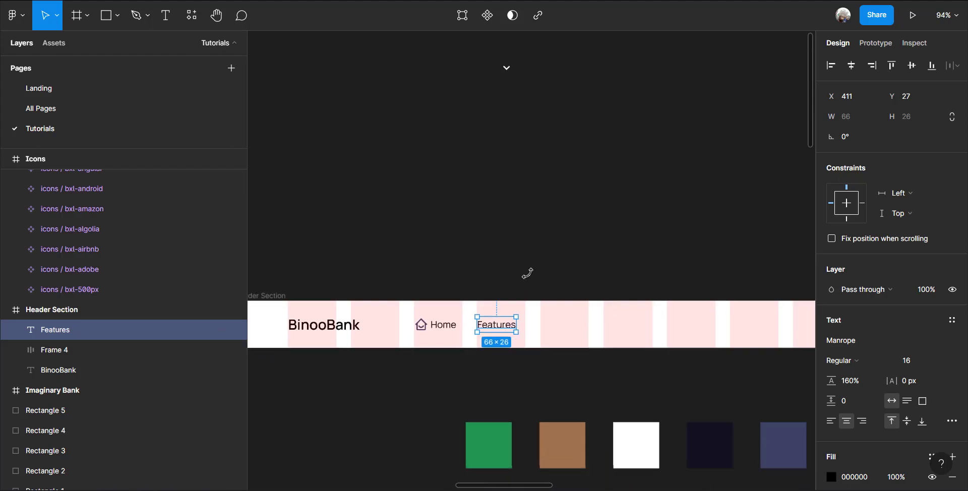
pyautogui.click(525, 73)
pyautogui.moveTo(492, 55)
pyautogui.mouseDown()
pyautogui.moveTo(542, 97)
pyautogui.moveTo(509, 72)
pyautogui.moveTo(525, 333)
pyautogui.mouseUp()
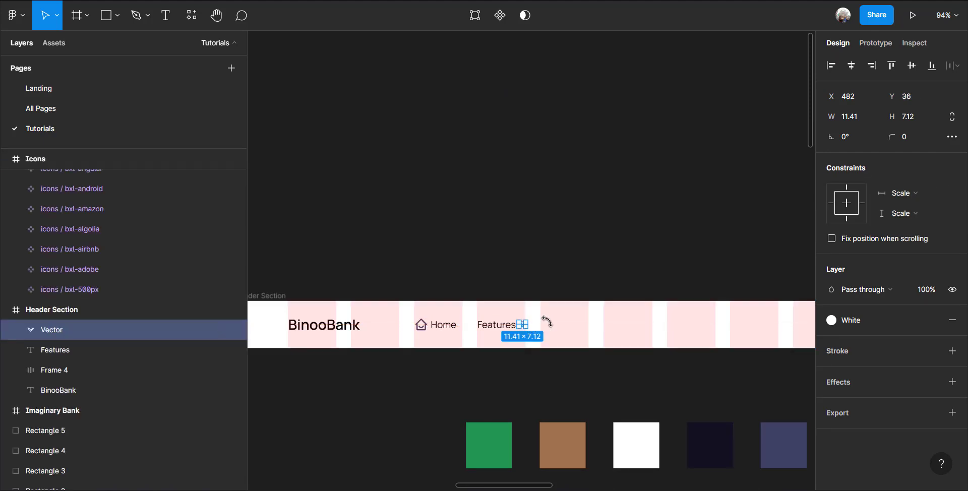
# Apply the Navigation color style to the chevron and lower it to Y 39 beside the Features text
pyautogui.click(896, 330)
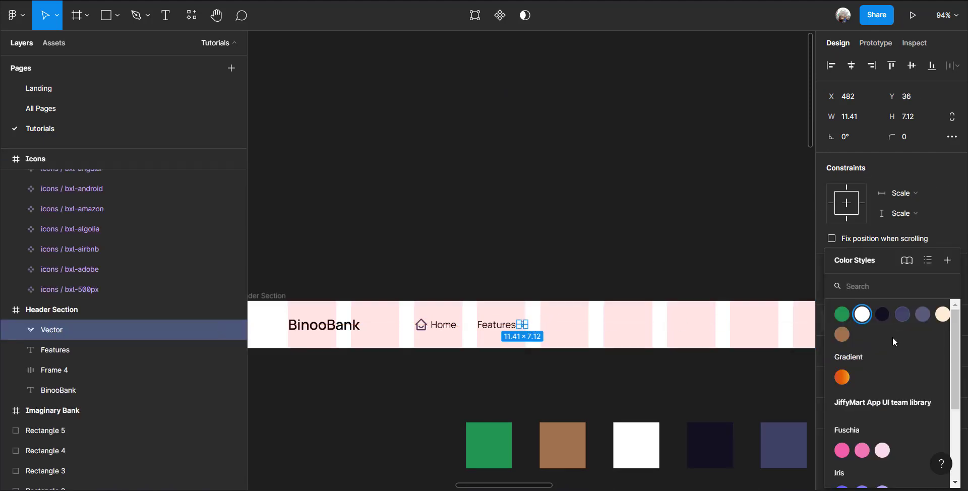
pyautogui.scroll(-2, 899, 321)
pyautogui.scroll(2, 896, 325)
pyautogui.click(910, 320)
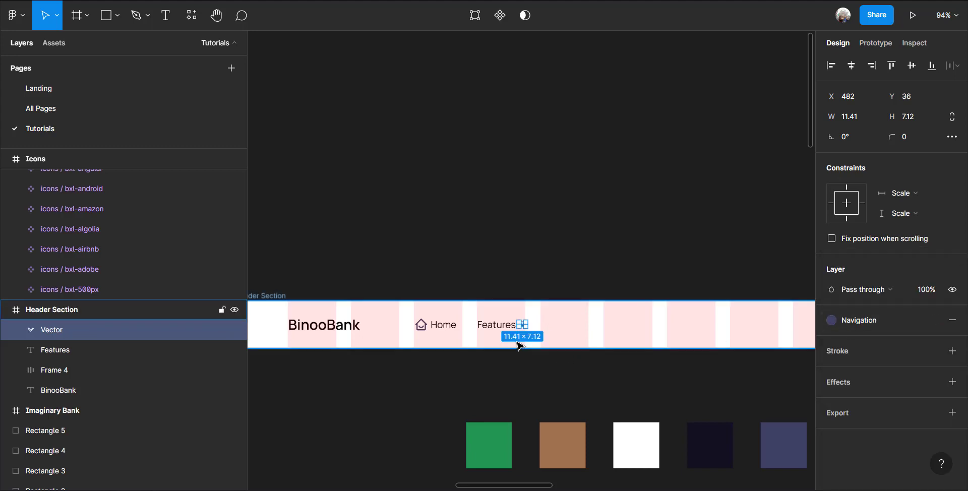
pyautogui.scroll(3, 514, 339)
pyautogui.scroll(6, 514, 339)
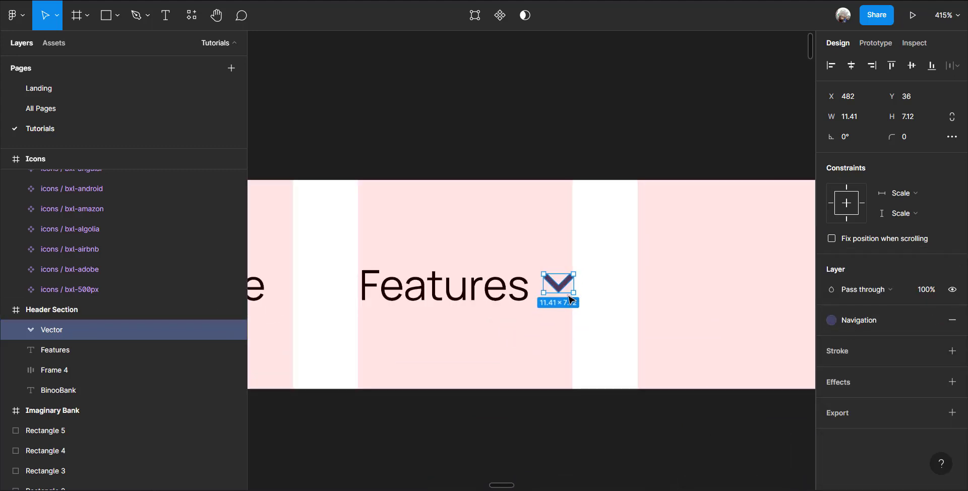
pyautogui.moveTo(565, 294); pyautogui.dragTo(565, 300)
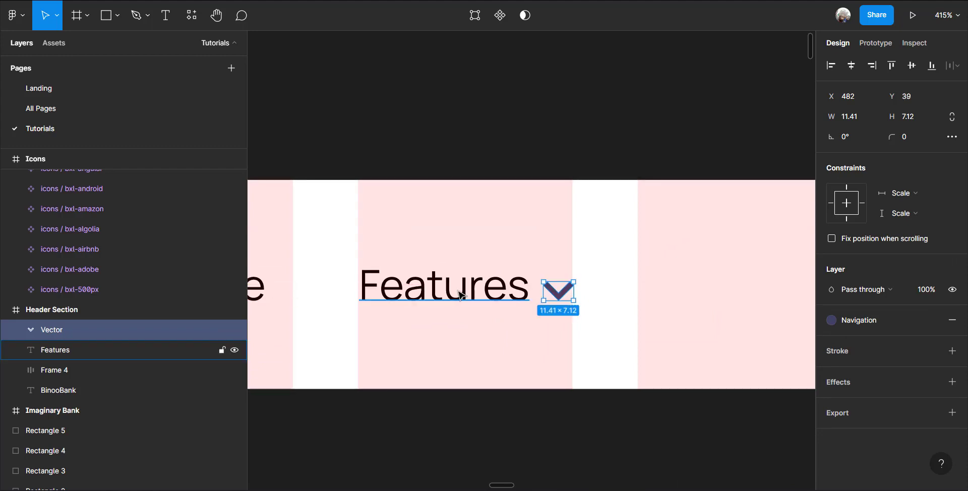
# Combine the Features text and its chevron into a horizontal auto layout frame with a spacing of 4
pyautogui.keyDown('shift'); pyautogui.click(460, 294); pyautogui.keyUp('shift')
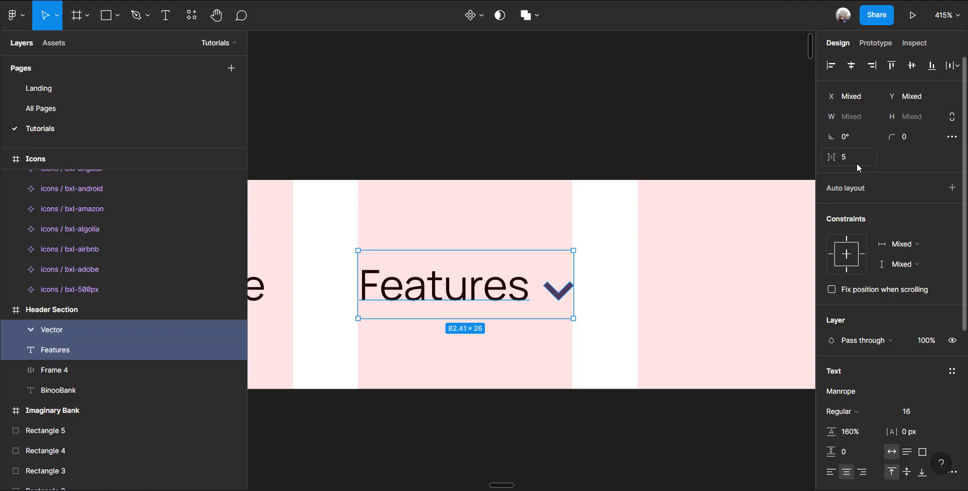
pyautogui.hotkey('shift', 'a')
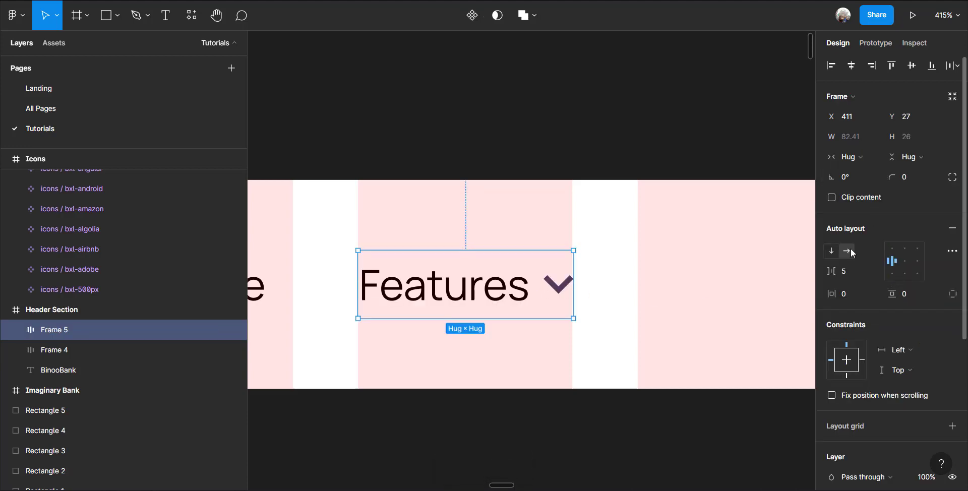
pyautogui.click(855, 278)
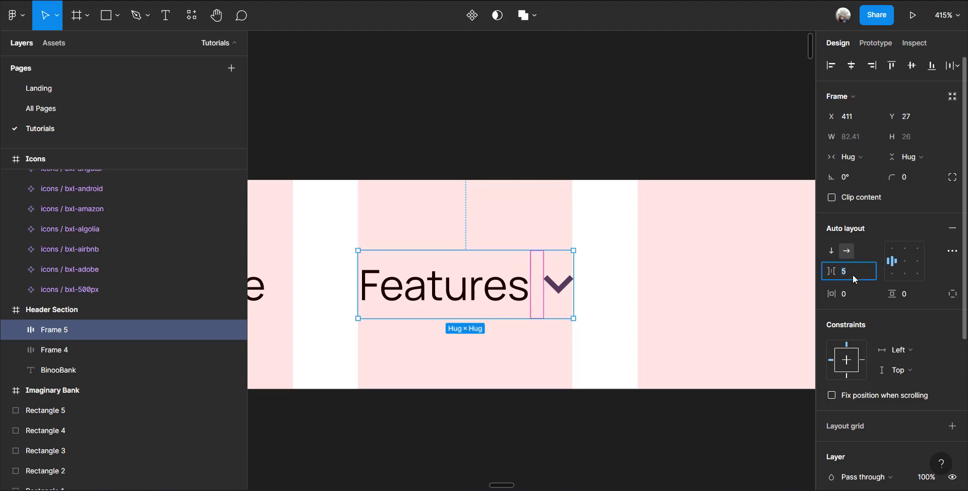
pyautogui.write('4')
pyautogui.press('Return')
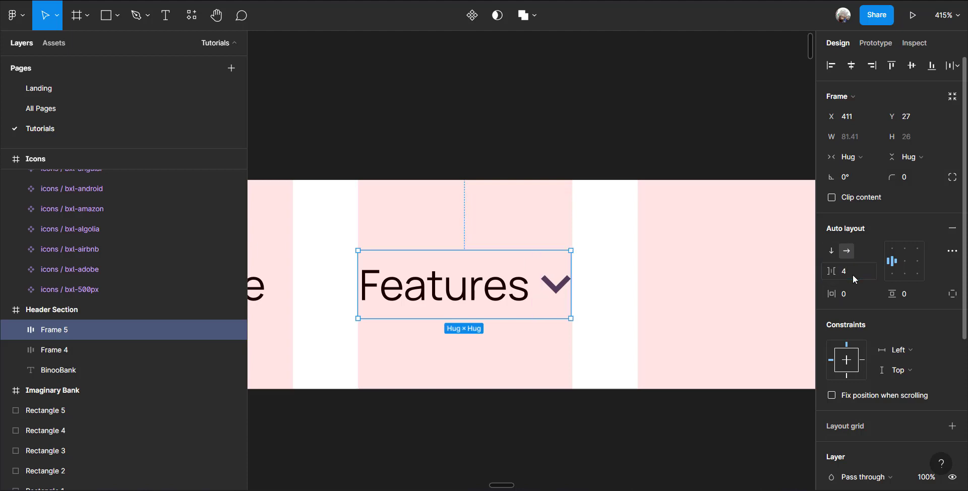
# Combine the Home and Features frames into one horizontal auto layout frame with a spacing of 24
pyautogui.scroll(-5, 570, 340)
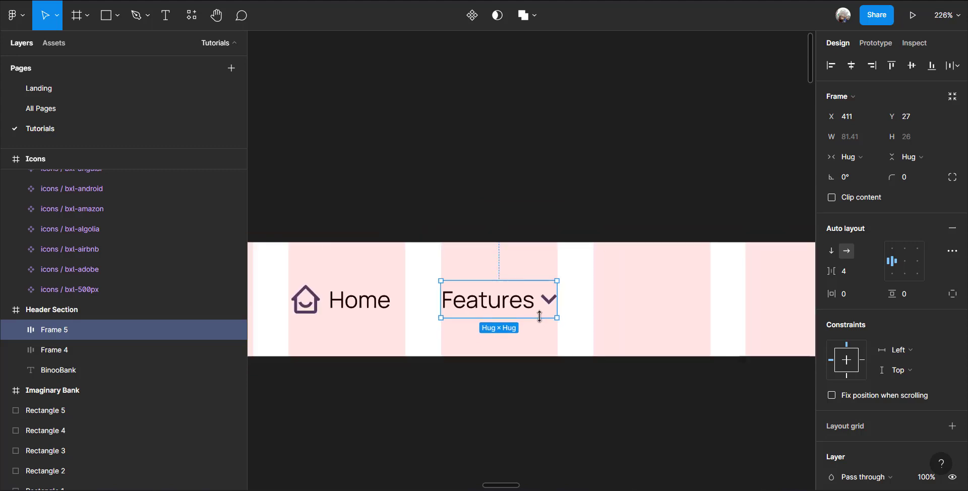
pyautogui.click(531, 364)
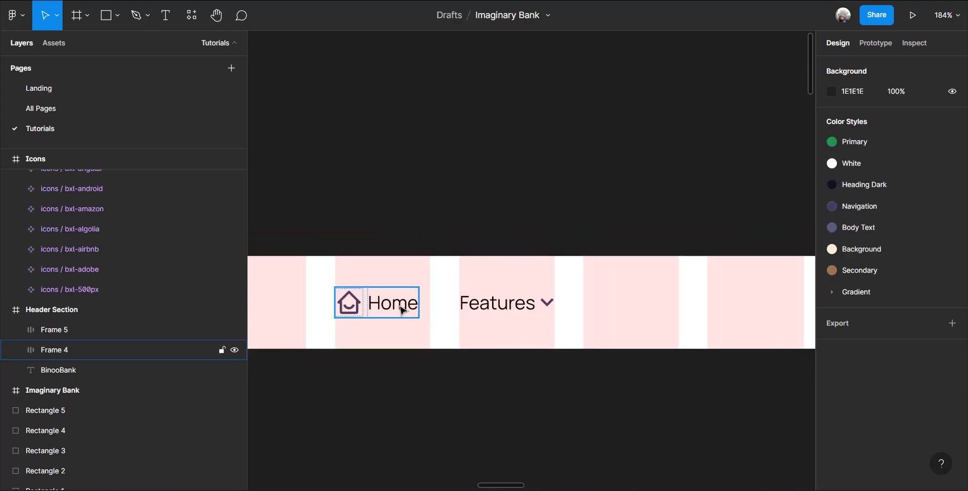
pyautogui.click(403, 310)
pyautogui.keyDown('shift'); pyautogui.click(525, 313); pyautogui.keyUp('shift')
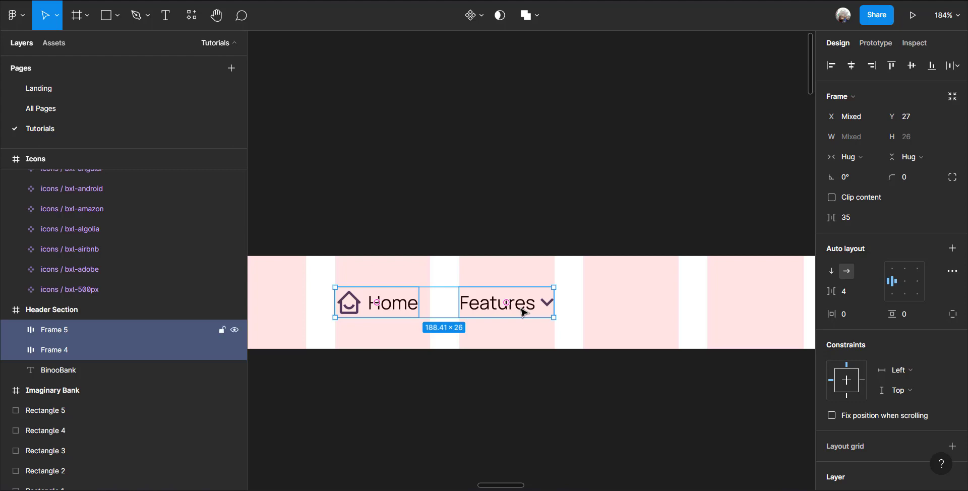
pyautogui.hotkey('shift', 'a')
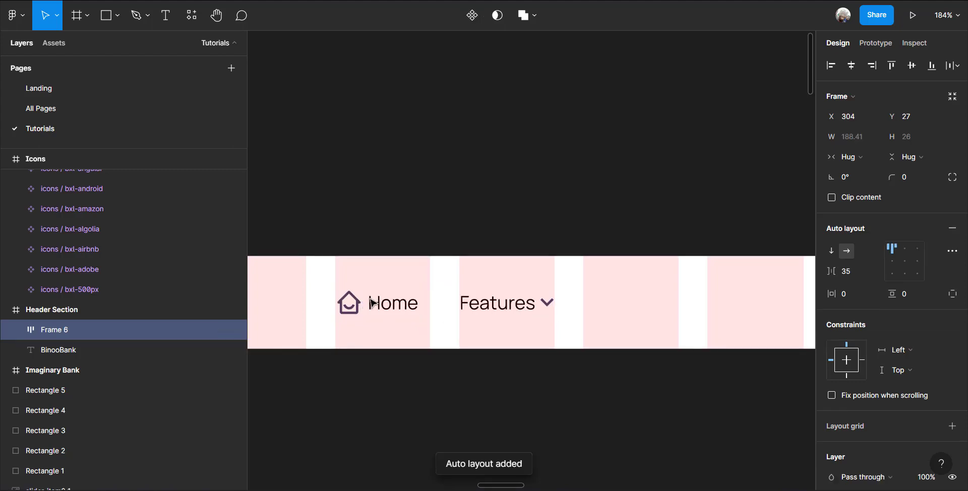
pyautogui.click(855, 275)
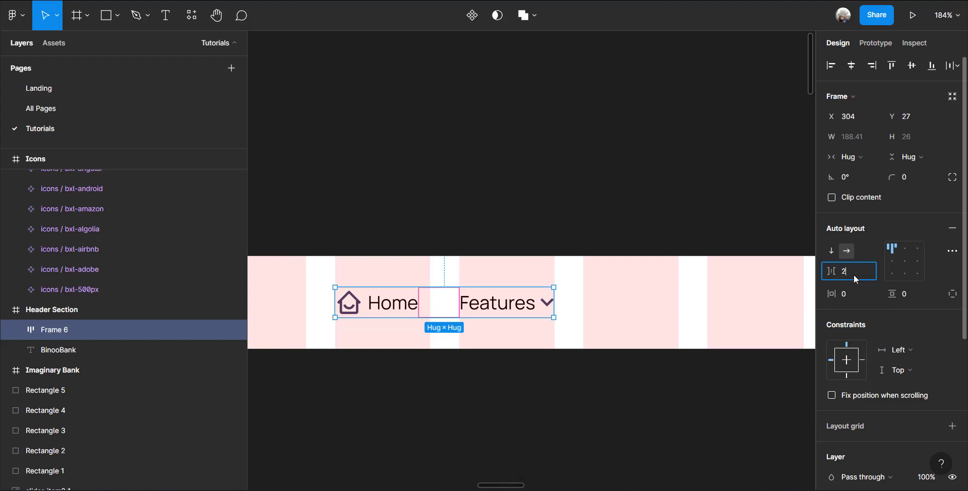
pyautogui.press('Return')
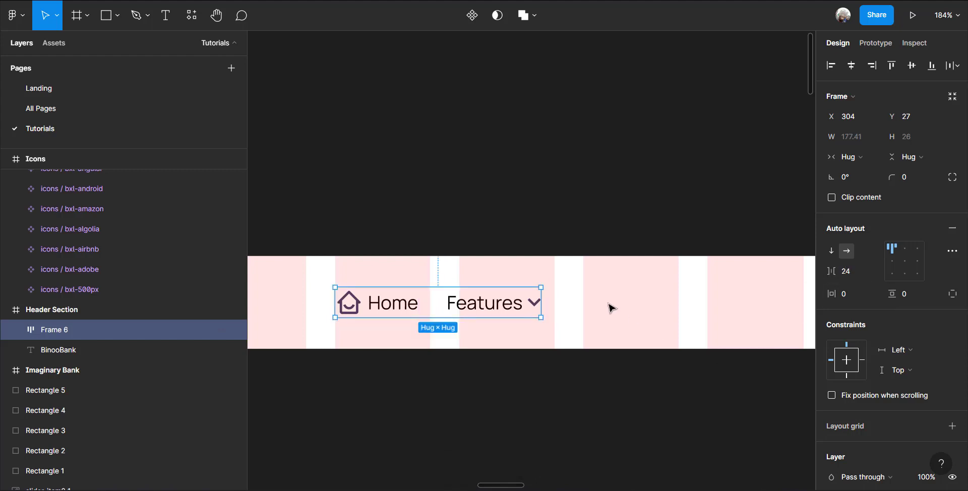
# Duplicate the Features link frame five times inside the navigation auto layout
pyautogui.press('Escape')
pyautogui.click(509, 301)
pyautogui.click(507, 302)
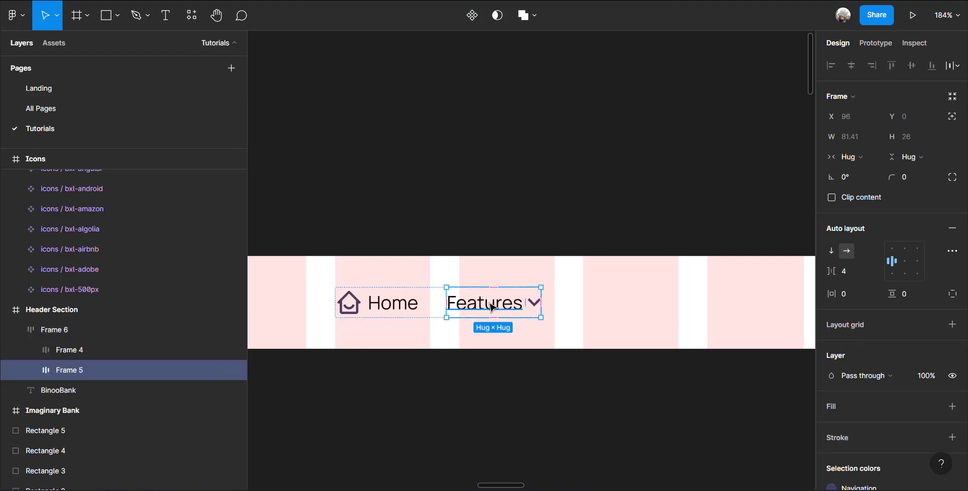
pyautogui.hotkey('ctrl', 'd')
pyautogui.hotkey('ctrl', 'd')
pyautogui.hotkey('ctrl', 'd')
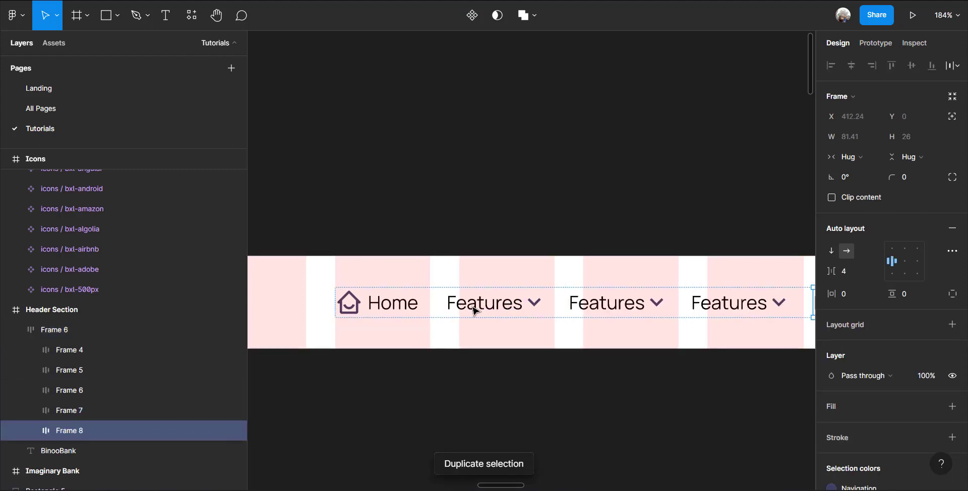
pyautogui.hotkey('ctrl', 'd')
pyautogui.scroll(-3, 471, 310)
pyautogui.scroll(-6, 469, 315)
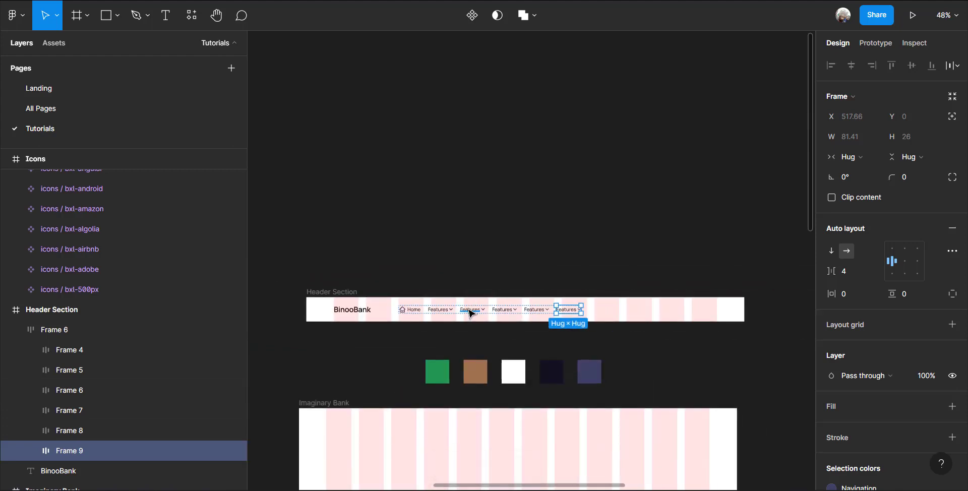
pyautogui.hotkey('ctrl', 'd')
# Change the text of the first duplicated Features link to "Investors"
pyautogui.scroll(3, 470, 311)
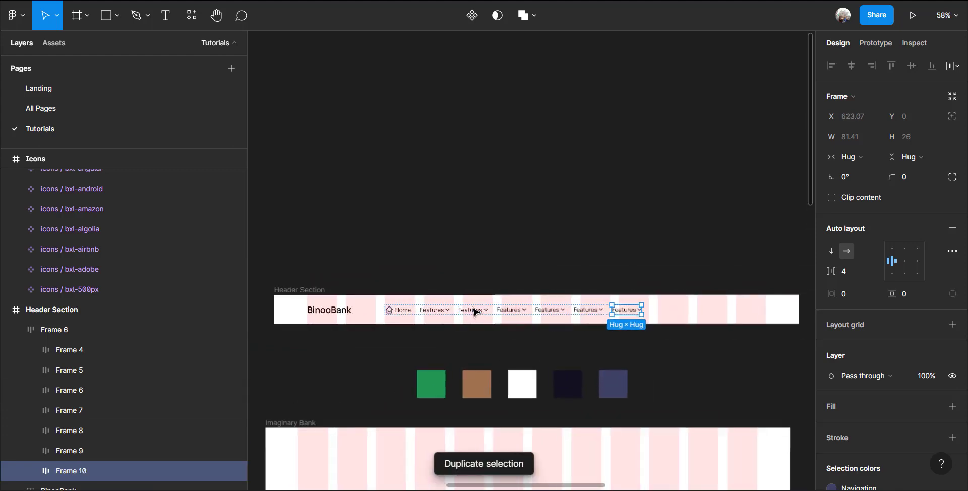
pyautogui.scroll(15, 473, 310)
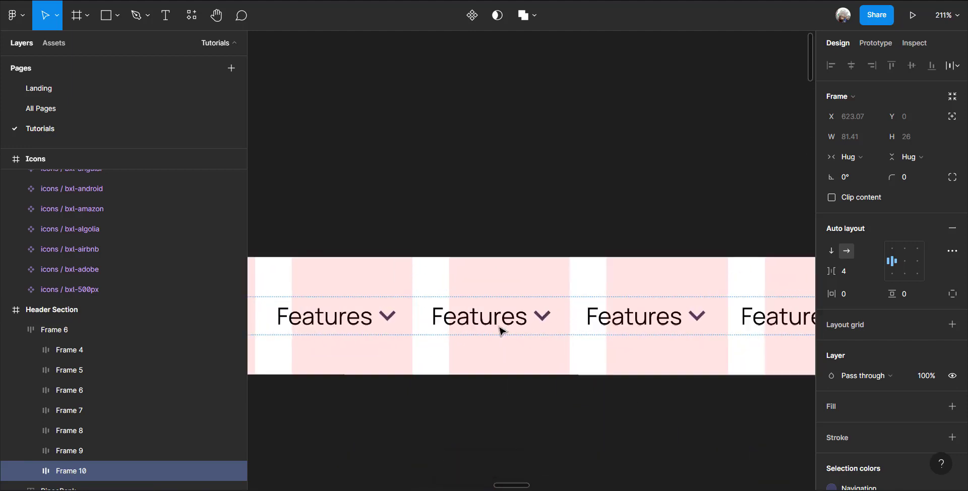
pyautogui.doubleClick(489, 316)
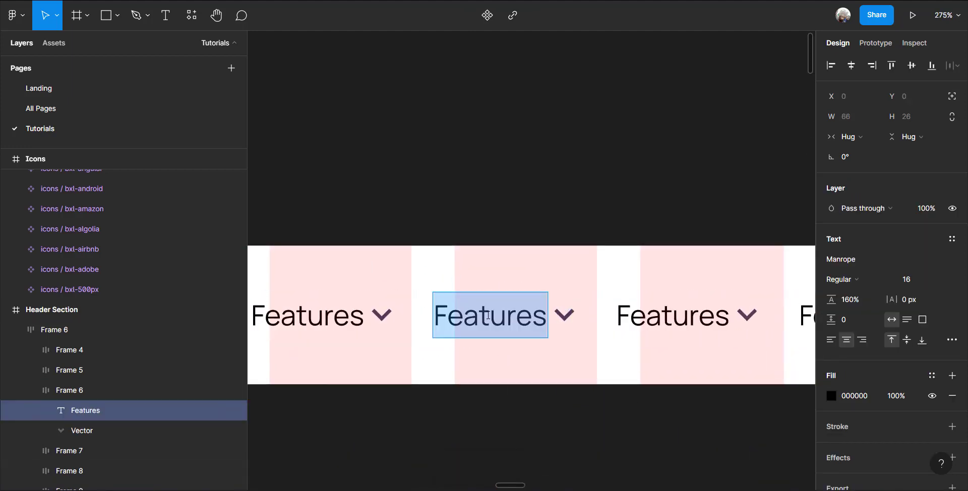
pyautogui.write('Inves')
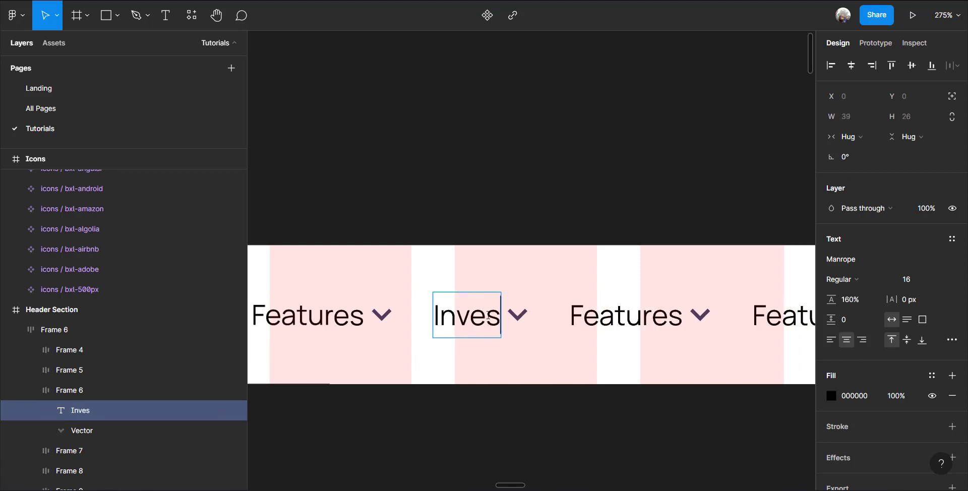
pyautogui.write('tors')
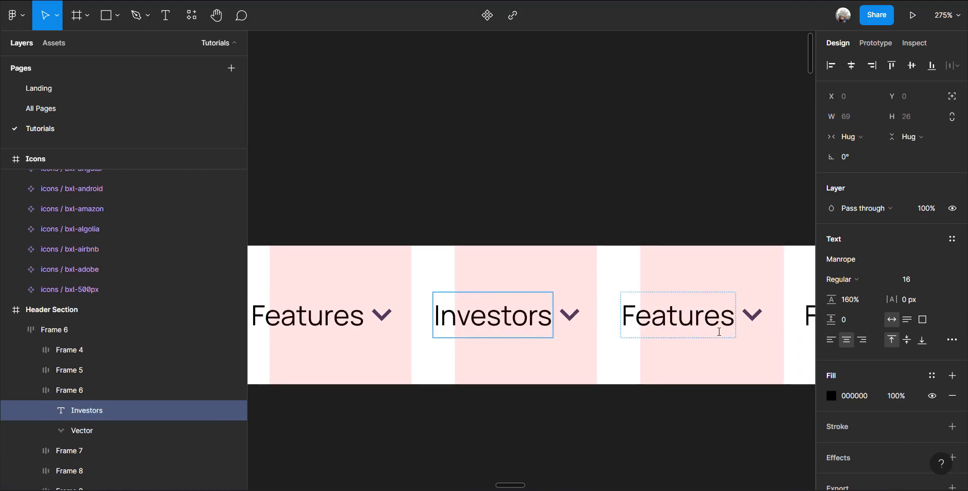
# Change the text of the Features link following Investors to "About Us"
pyautogui.doubleClick(708, 319)
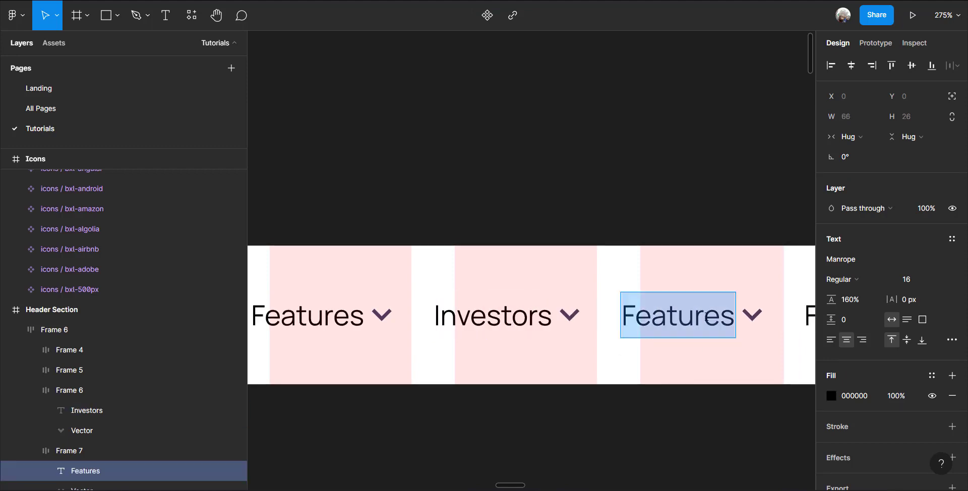
pyautogui.write('About')
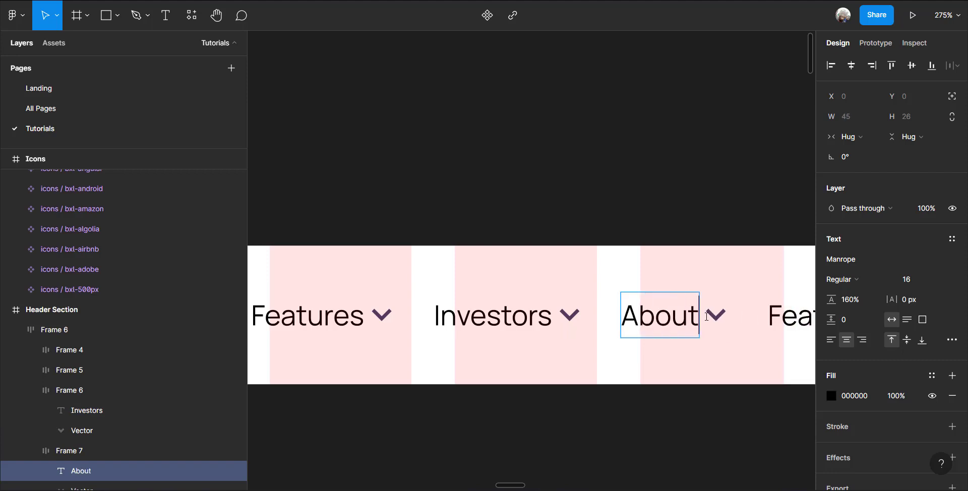
pyautogui.write(' Us')
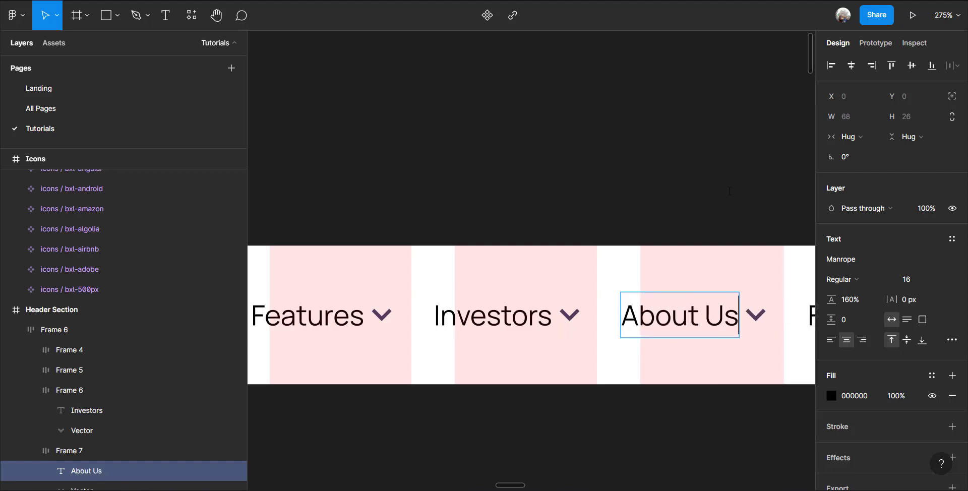
pyautogui.press('Escape')
pyautogui.moveTo(743, 335); pyautogui.dragTo(467, 350)
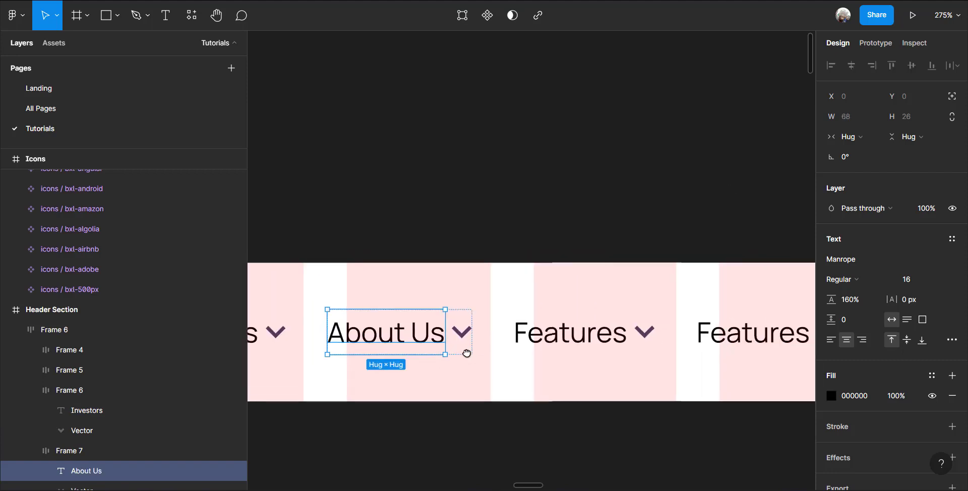
# Change the text of the Features link following About Us to "Contact Us"
pyautogui.click(576, 342)
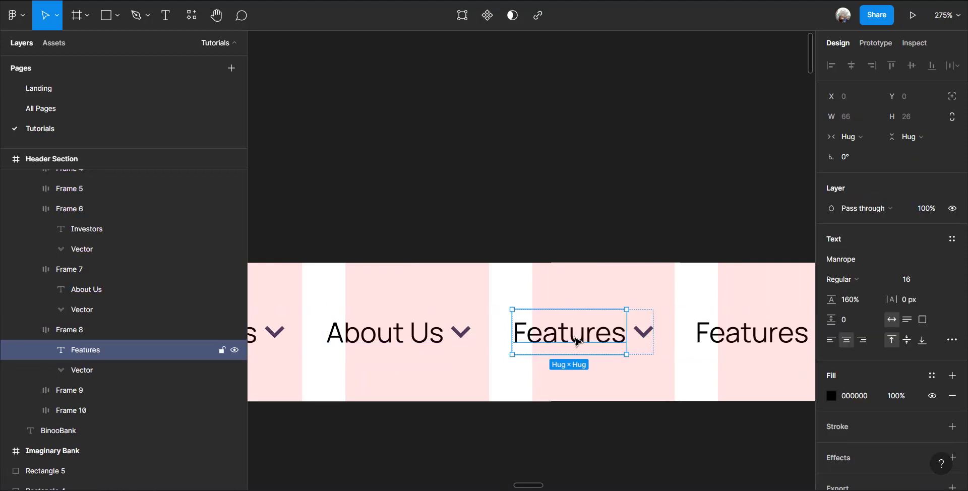
pyautogui.doubleClick(577, 341)
pyautogui.write('Contact')
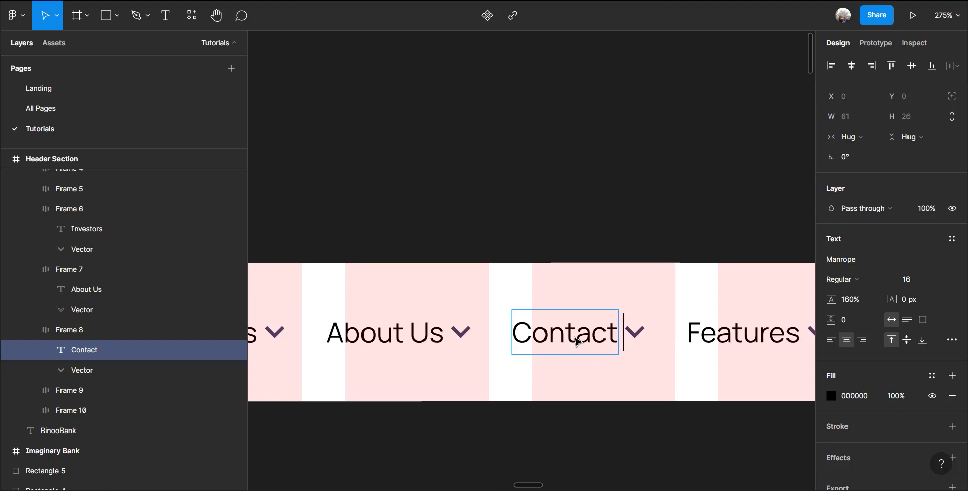
pyautogui.write(' Us')
pyautogui.press('Escape')
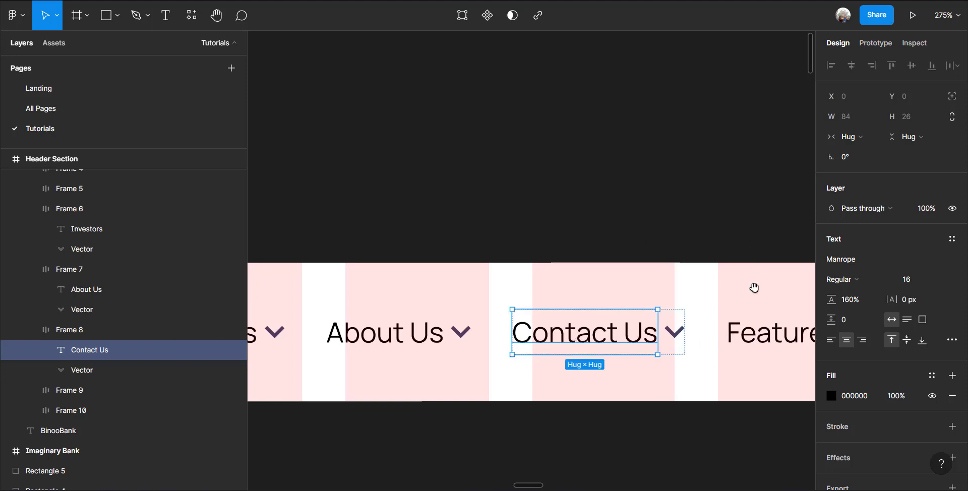
# Change the text of the Features link following Contact Us to "Plans"
pyautogui.hscroll(10, 438, 298)
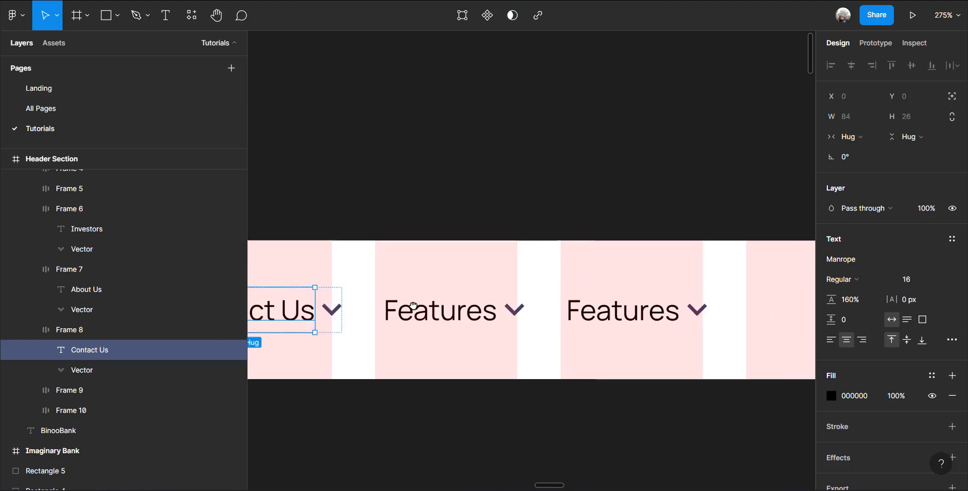
pyautogui.doubleClick(438, 323)
pyautogui.doubleClick(438, 325)
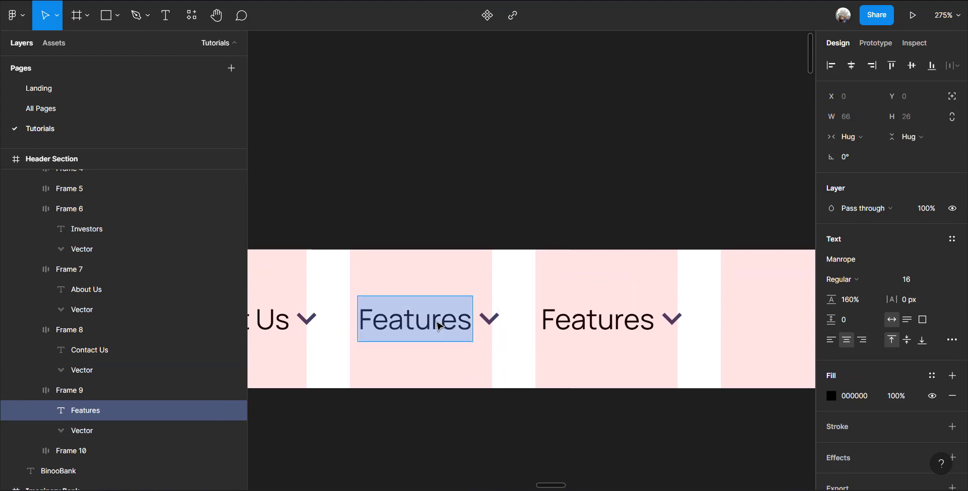
pyautogui.write('Plans')
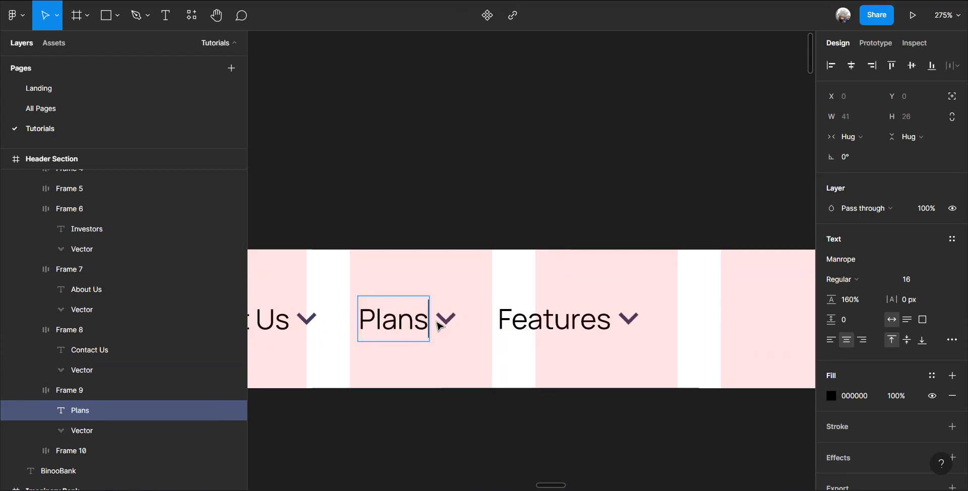
pyautogui.press('Escape')
# Change the text of the last remaining Features duplicate, following Plans, to "Media"
pyautogui.scroll(-2, 639, 305)
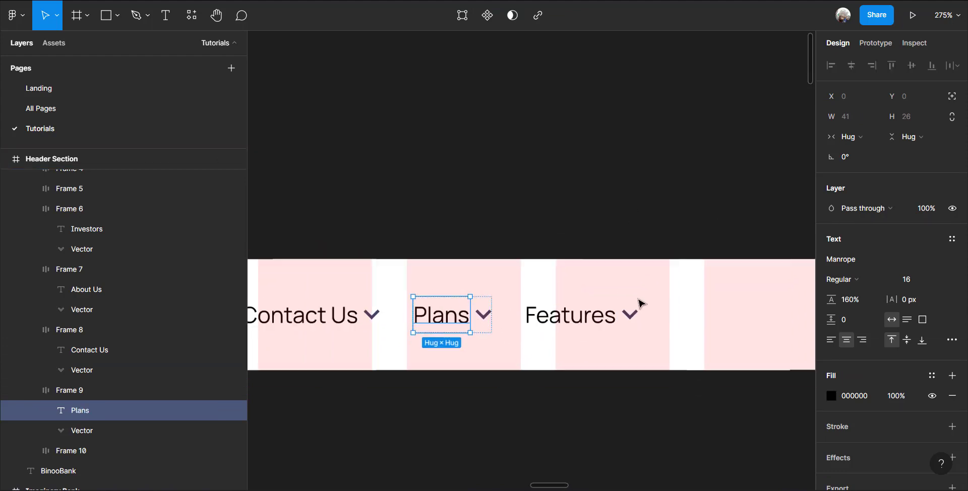
pyautogui.scroll(-1, 640, 309)
pyautogui.click(580, 314)
pyautogui.doubleClick(581, 316)
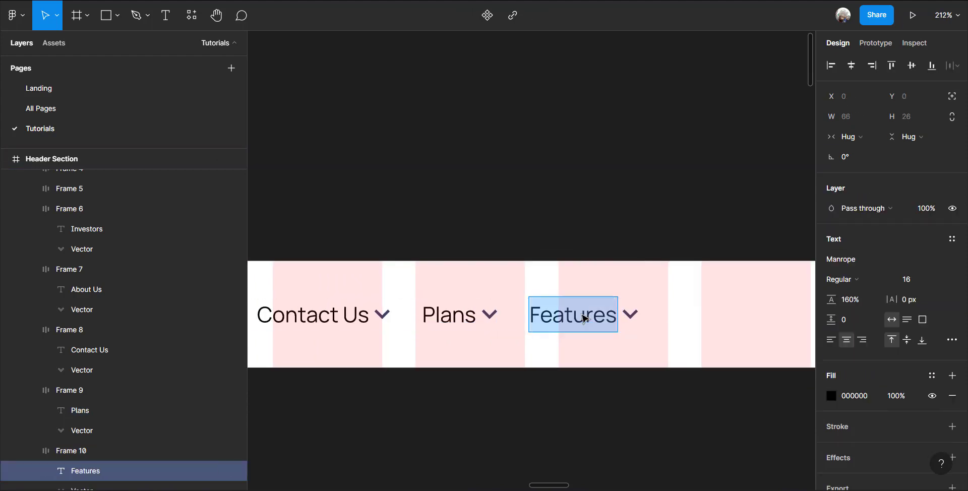
pyautogui.write('Media')
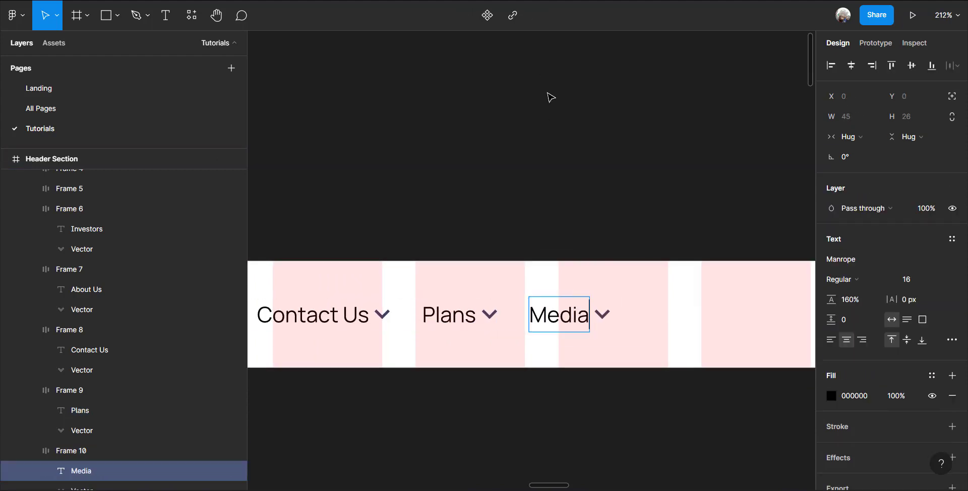
pyautogui.press('Escape')
# Draw a square frame about 41 × 41 in the header just after the Media link, vertically in line with the links
pyautogui.scroll(-5, 688, 277)
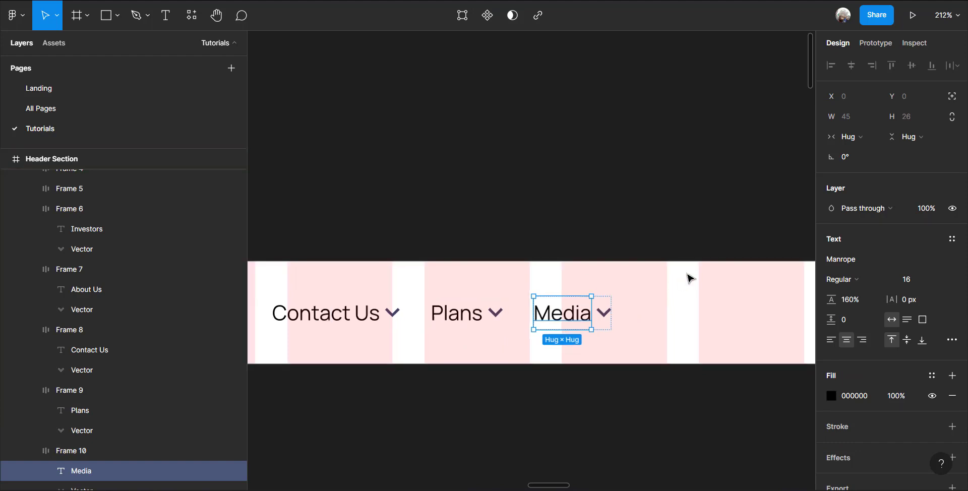
pyautogui.scroll(-3, 688, 277)
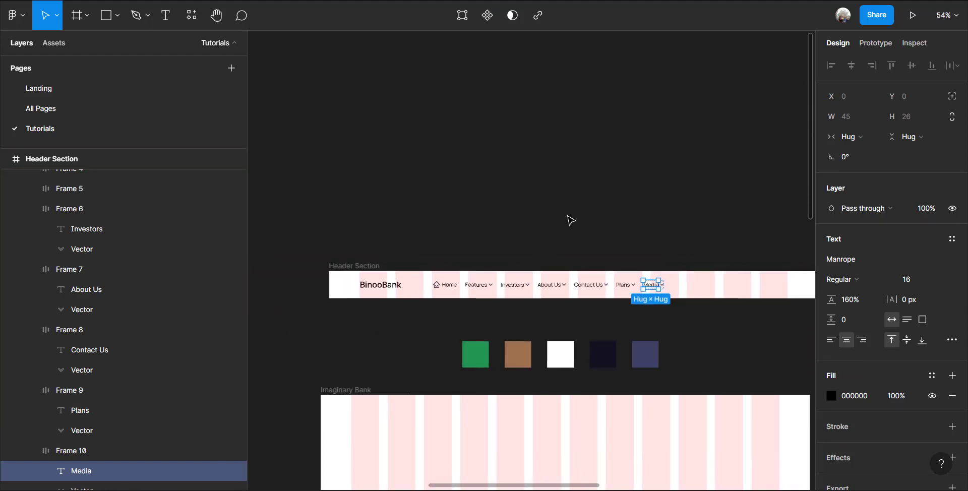
pyautogui.click(629, 326)
pyautogui.hscroll(5, 580, 302)
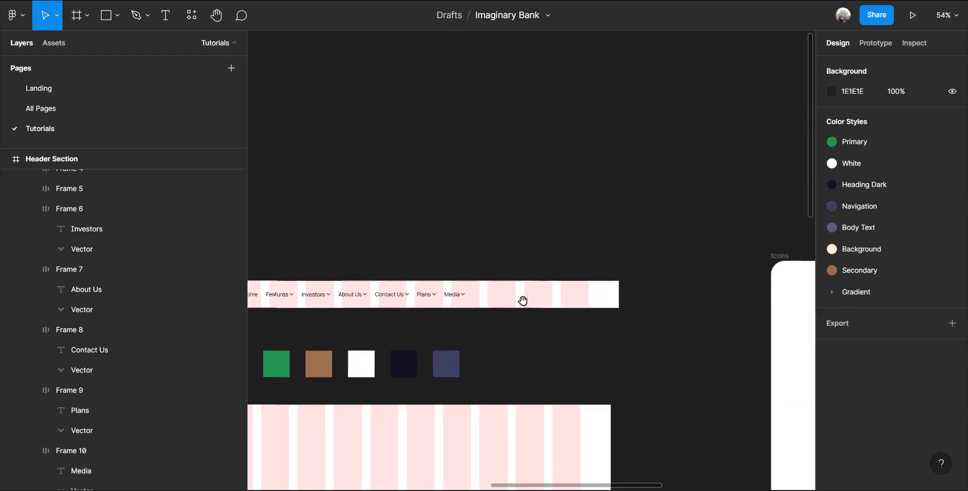
pyautogui.scroll(2, 483, 317)
pyautogui.scroll(4, 484, 316)
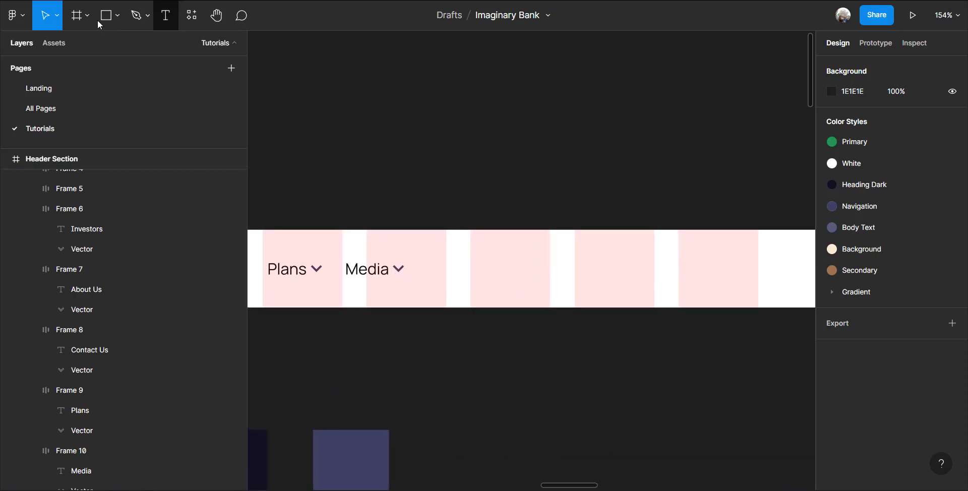
pyautogui.click(76, 15)
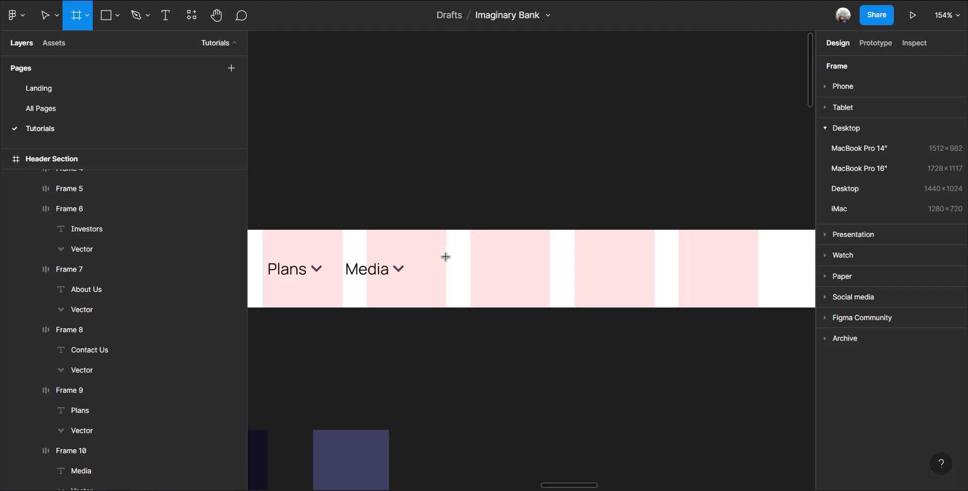
pyautogui.moveTo(446, 257); pyautogui.dragTo(488, 285)
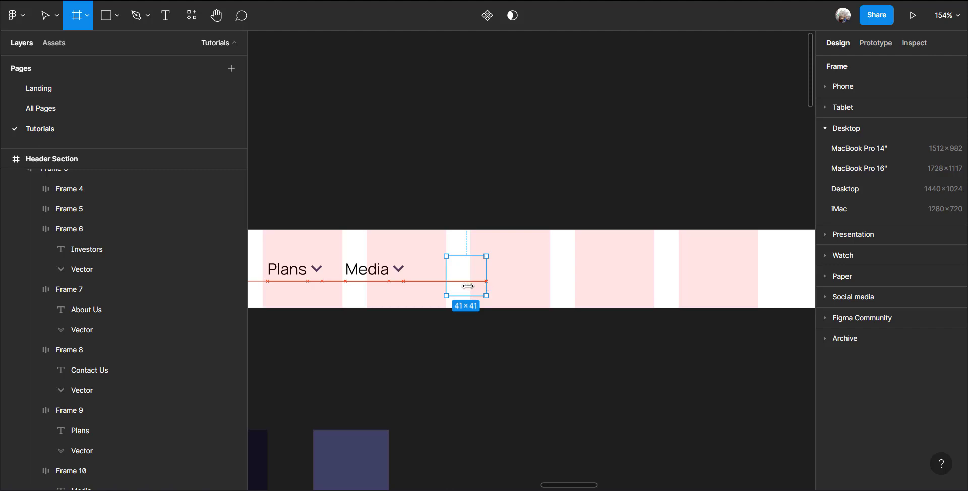
pyautogui.moveTo(468, 286); pyautogui.dragTo(470, 281)
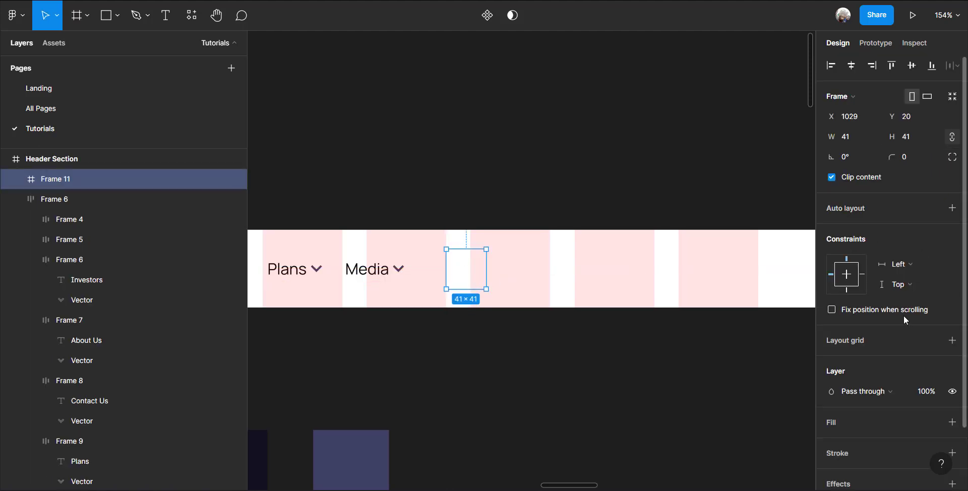
# Fill the new square frame with the Primary color style and set its corner radius to 50
pyautogui.scroll(-3, 903, 317)
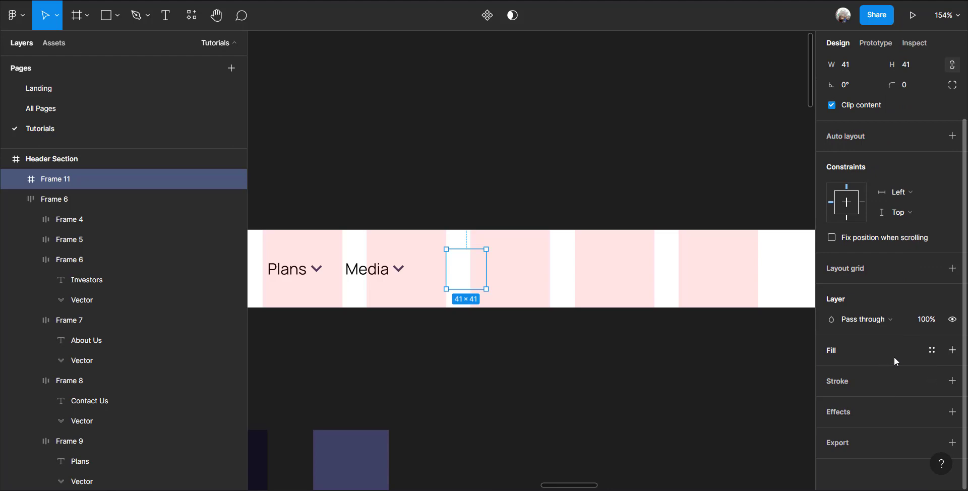
pyautogui.click(932, 351)
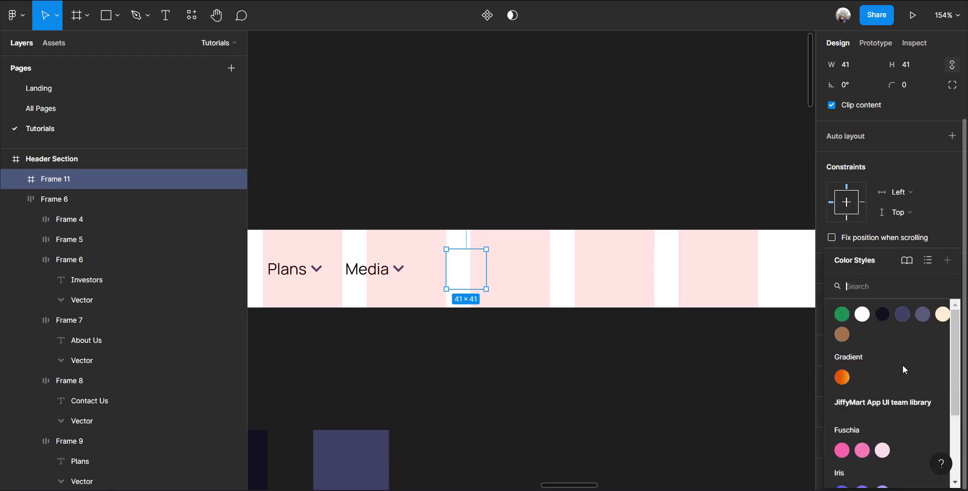
pyautogui.click(841, 315)
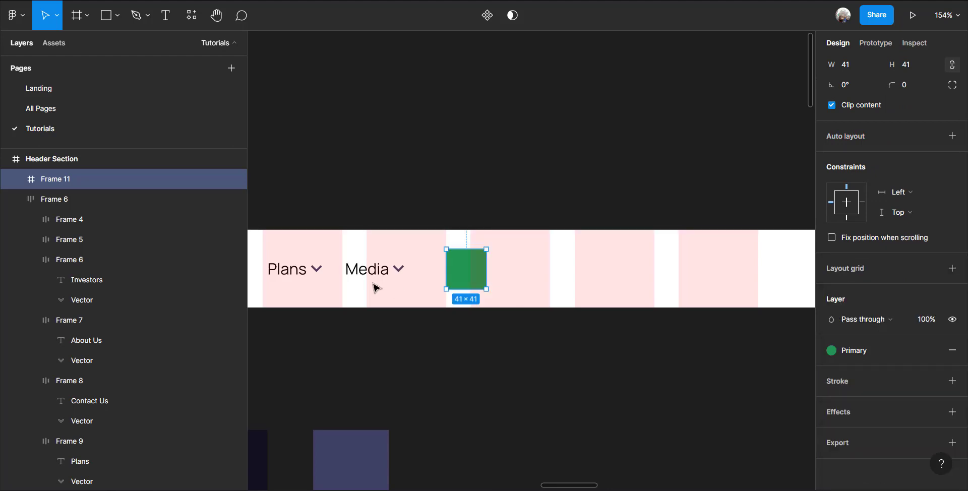
pyautogui.scroll(3, 822, 143)
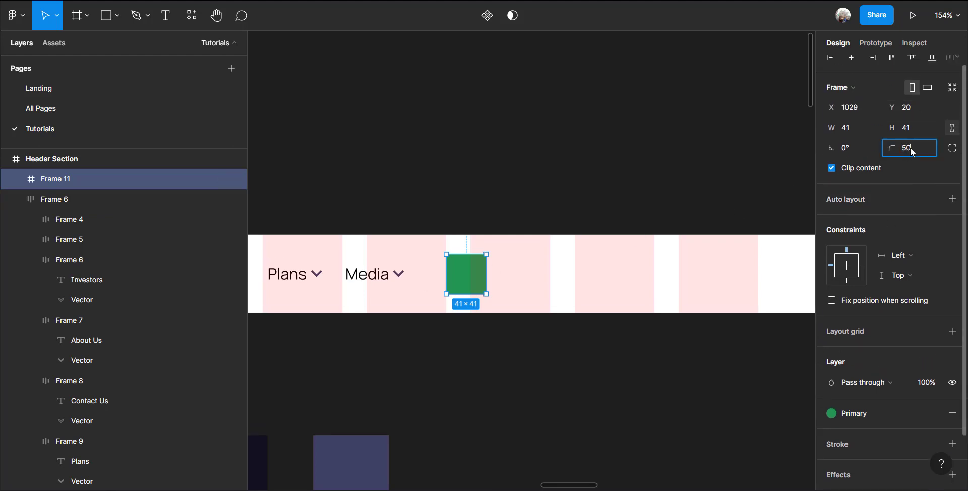
pyautogui.press('Return')
# Draw a vertical rectangle stripe inside the green circle and resize it to about 15 × 43, spanning the circle's full height
pyautogui.scroll(3, 496, 300)
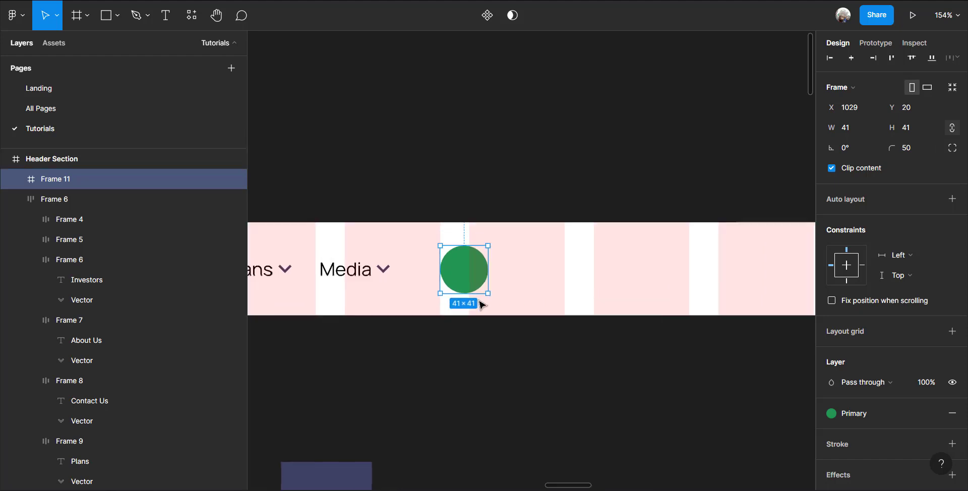
pyautogui.scroll(3, 470, 288)
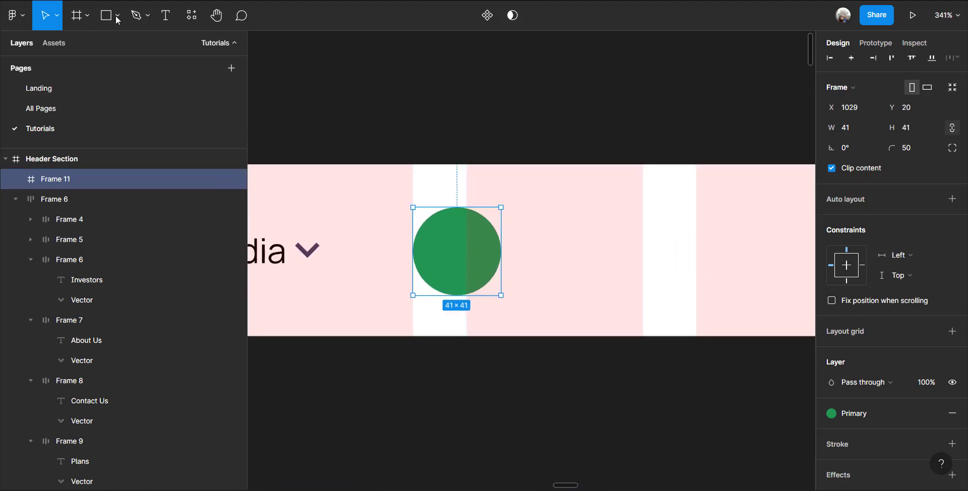
pyautogui.click(117, 16)
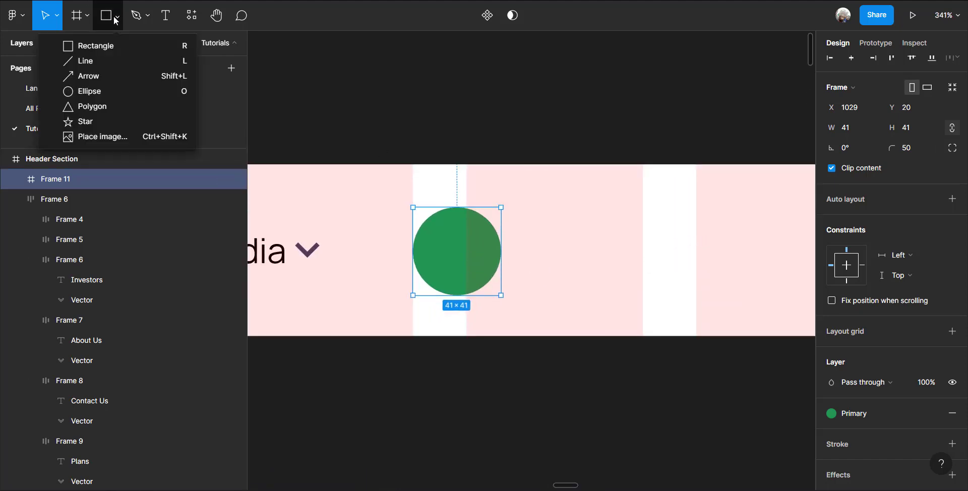
pyautogui.click(90, 46)
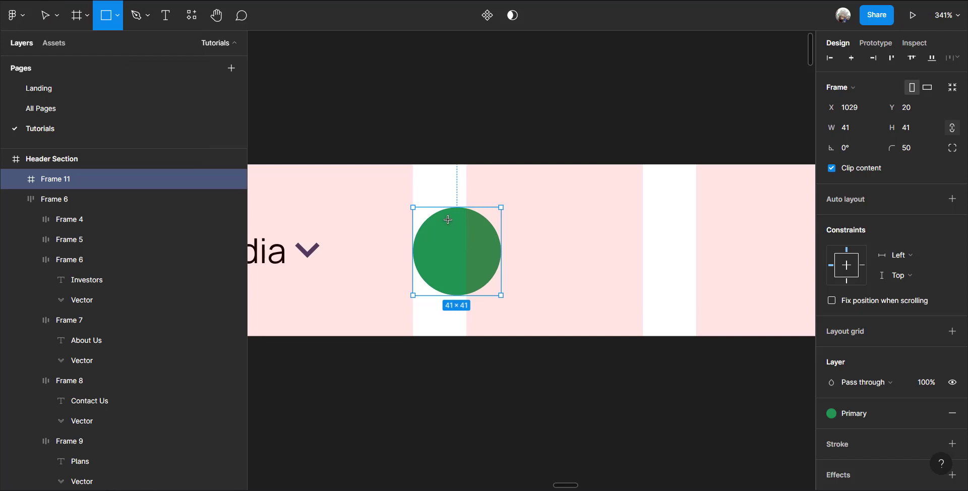
pyautogui.moveTo(457, 238); pyautogui.dragTo(475, 308)
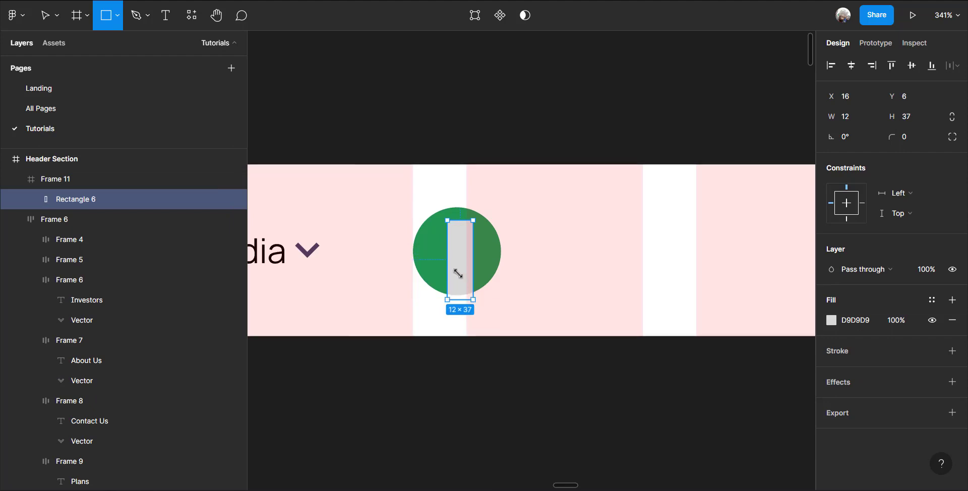
pyautogui.moveTo(448, 264); pyautogui.dragTo(441, 263)
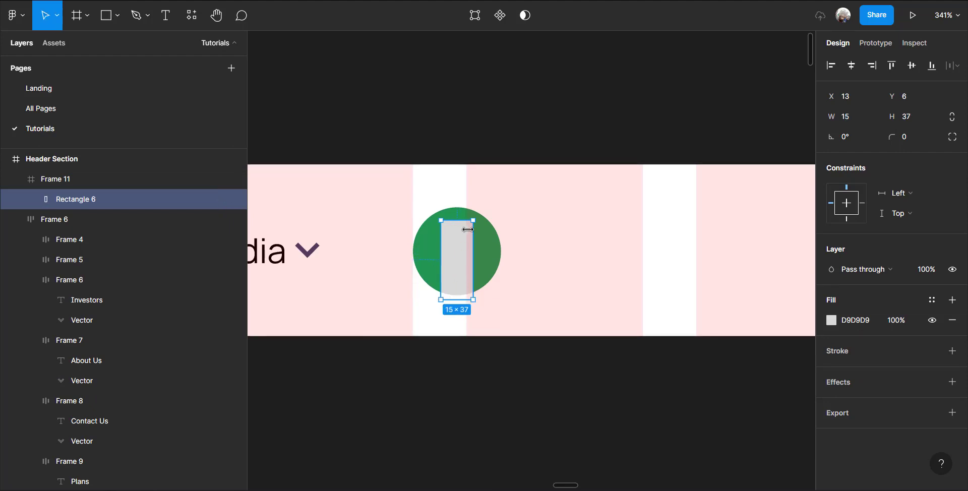
pyautogui.moveTo(458, 220); pyautogui.dragTo(459, 208)
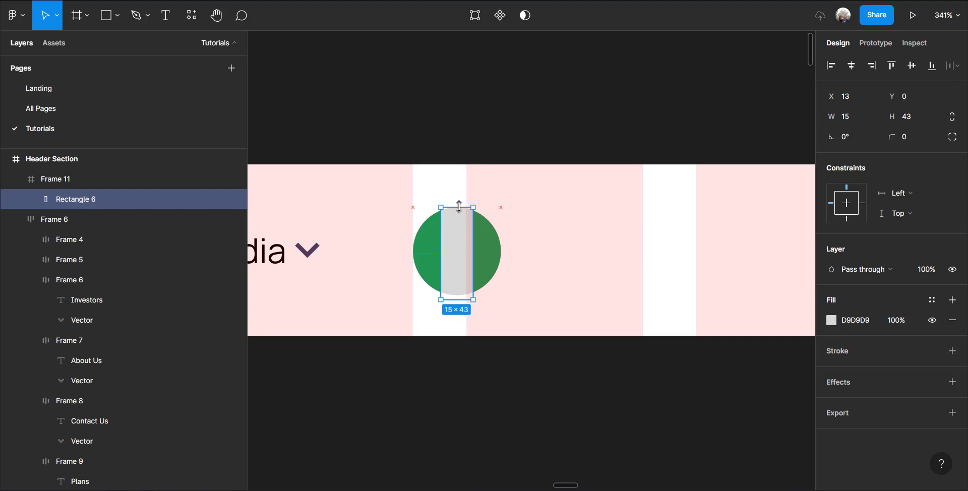
# Rename the green circle frame as "Flag"
pyautogui.click(483, 259)
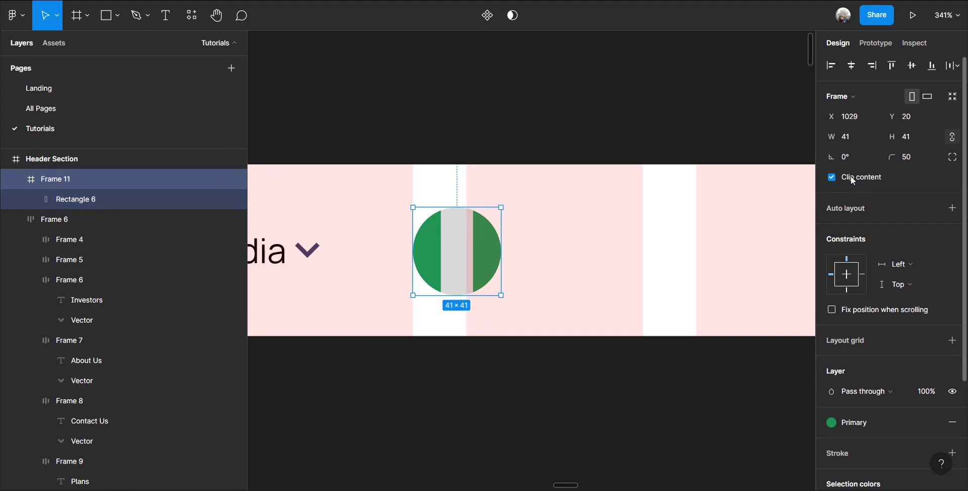
pyautogui.doubleClick(56, 179)
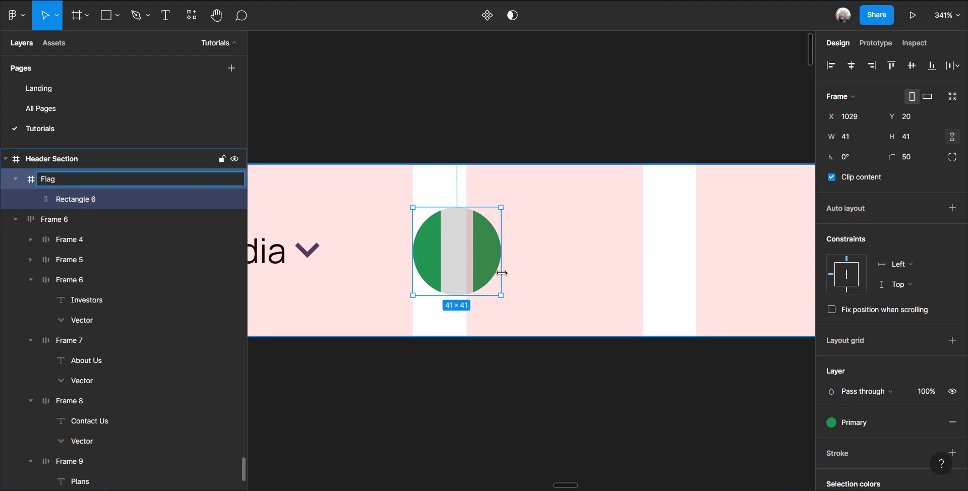
pyautogui.click(464, 269)
# Fill the stripe rectangle inside the Flag frame with the White color style
pyautogui.doubleClick(465, 268)
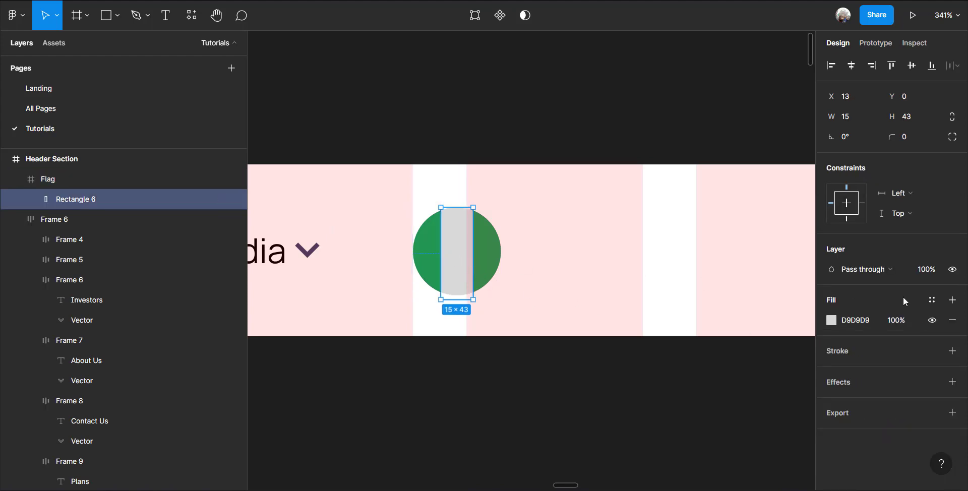
pyautogui.click(931, 299)
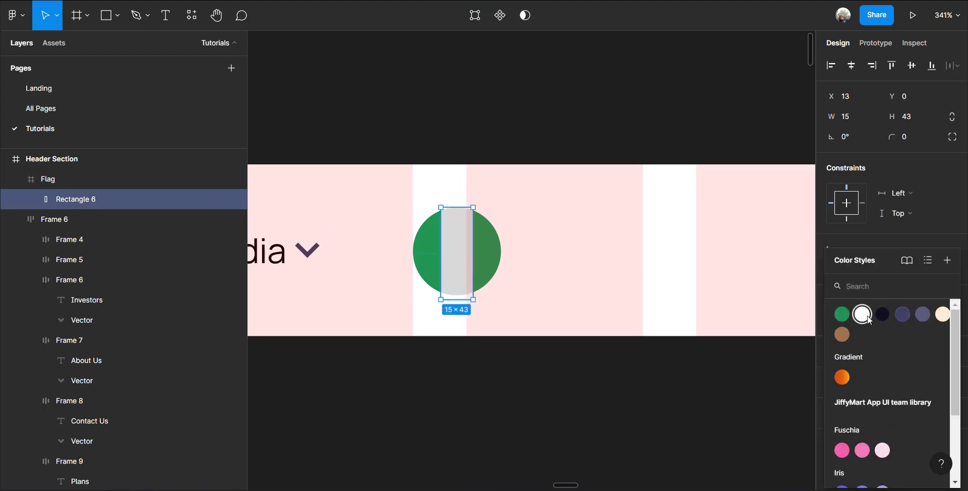
pyautogui.click(862, 314)
pyautogui.press('Escape')
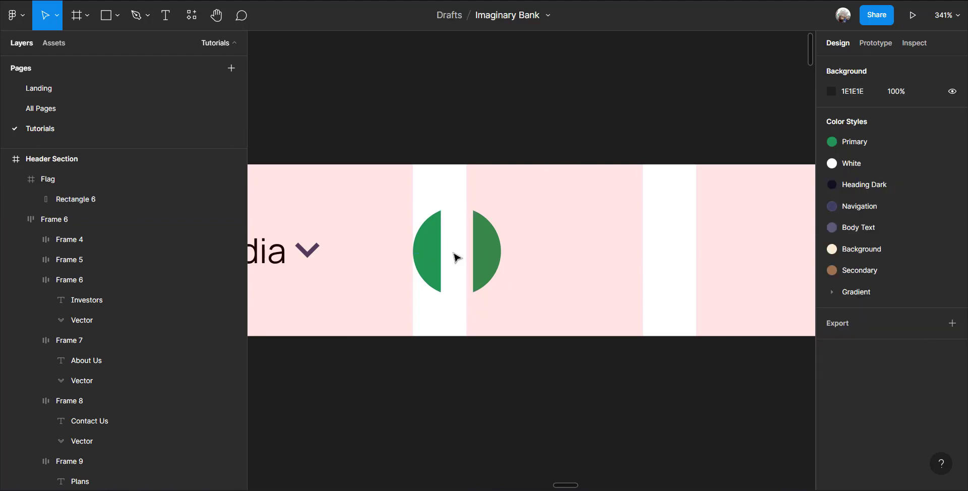
# Add a stroke to the circular Flag frame
pyautogui.click(455, 257)
pyautogui.scroll(-5, 867, 303)
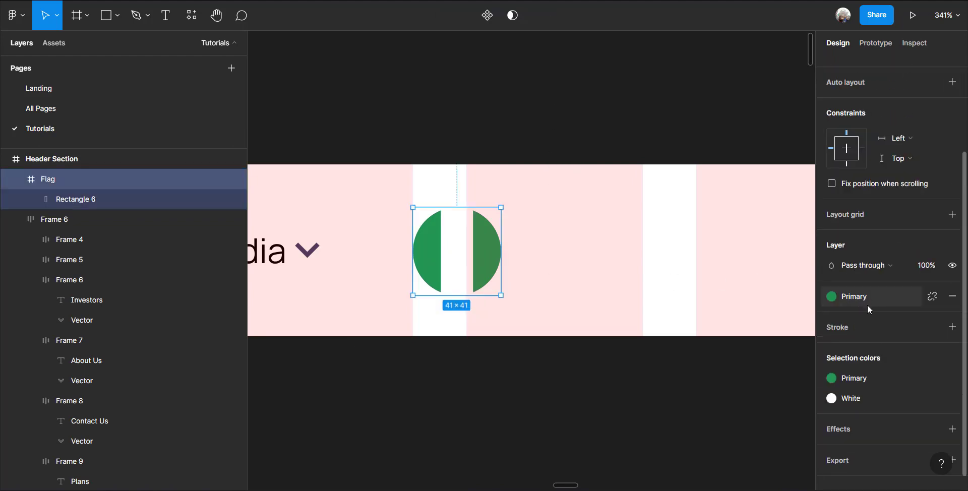
pyautogui.scroll(-1, 915, 410)
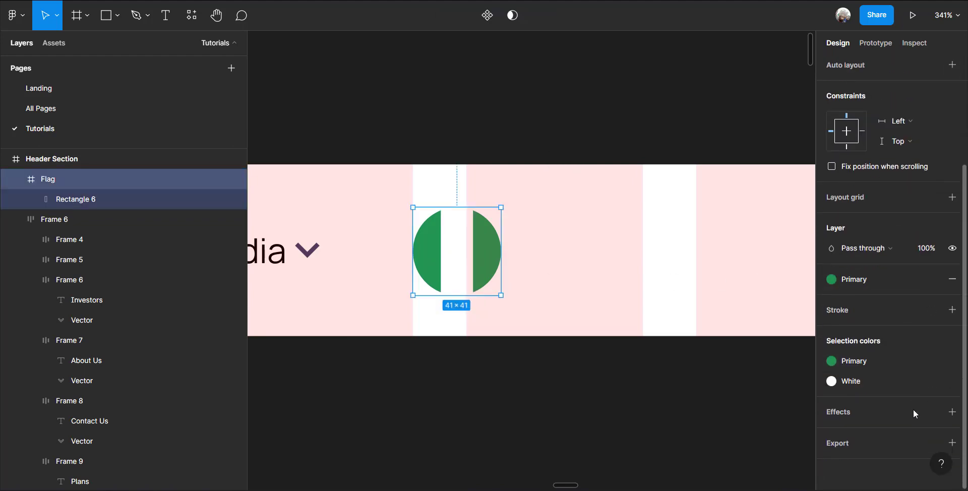
pyautogui.click(951, 311)
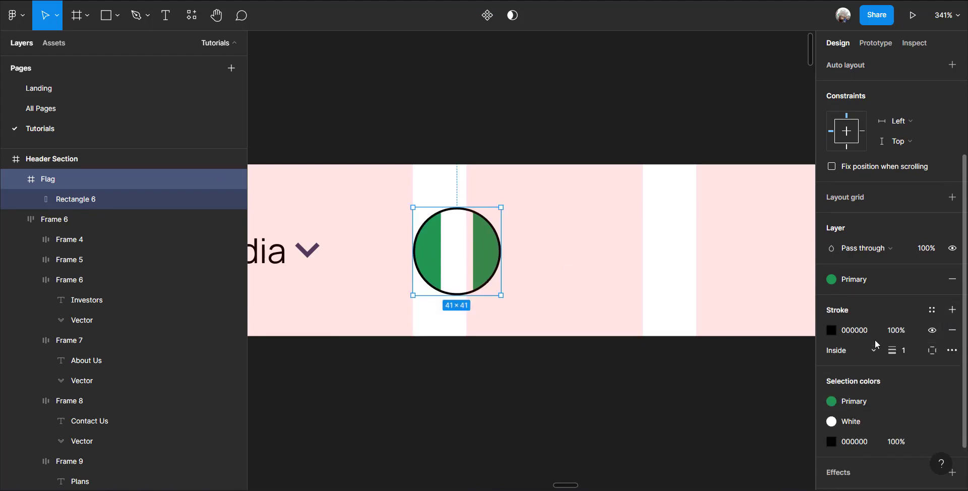
# Apply the Navigation color style to the circular Flag frame's stroke
pyautogui.click(932, 310)
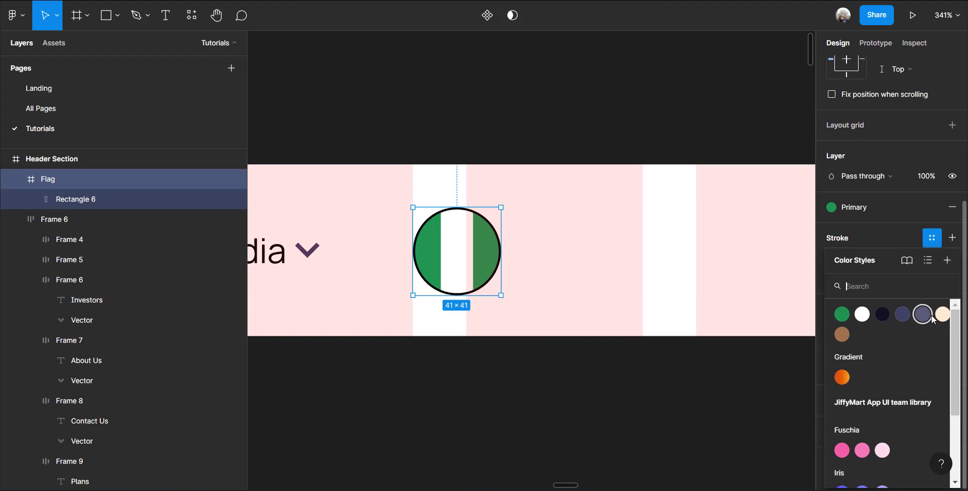
pyautogui.click(902, 314)
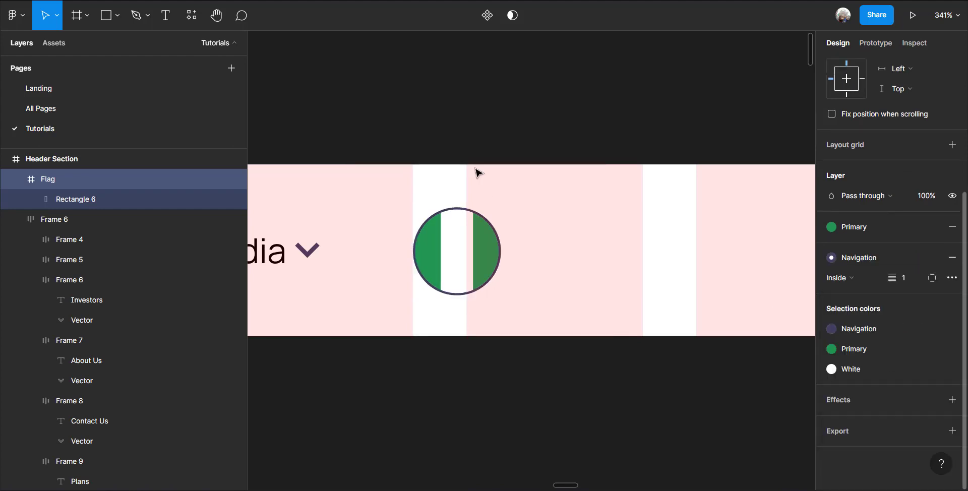
pyautogui.click(492, 181)
pyautogui.scroll(-10, 493, 197)
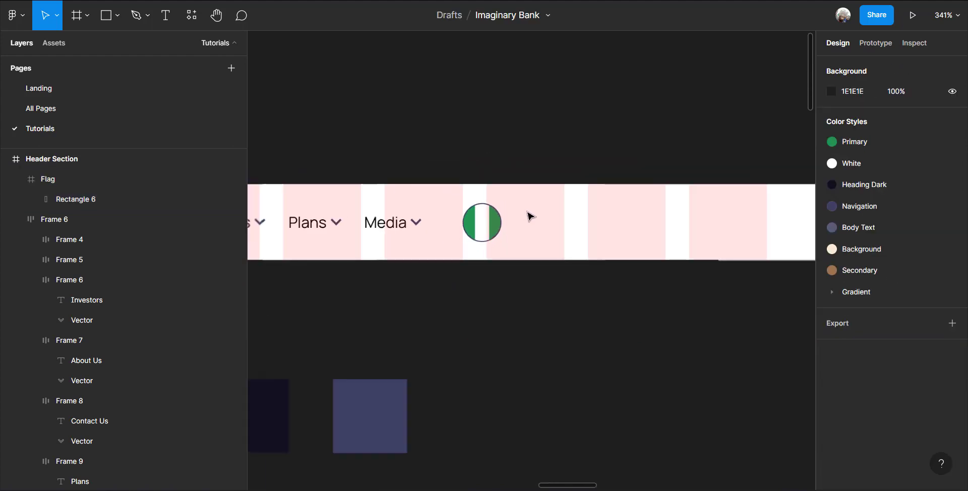
pyautogui.scroll(-5, 653, 252)
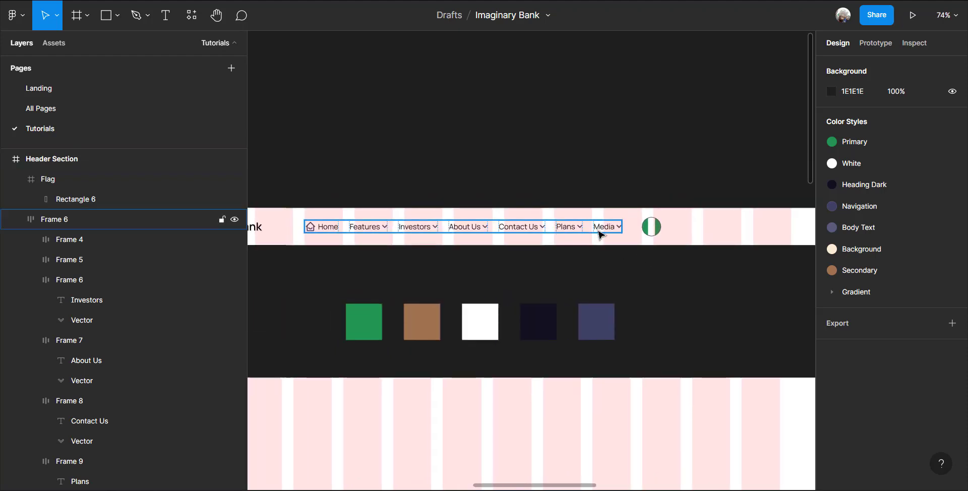
# Tidy up the spacing between the BinooBank logo text, the navigation link row and the Flag icon
pyautogui.click(658, 232)
pyautogui.keyDown('shift'); pyautogui.click(657, 232); pyautogui.keyUp('shift')
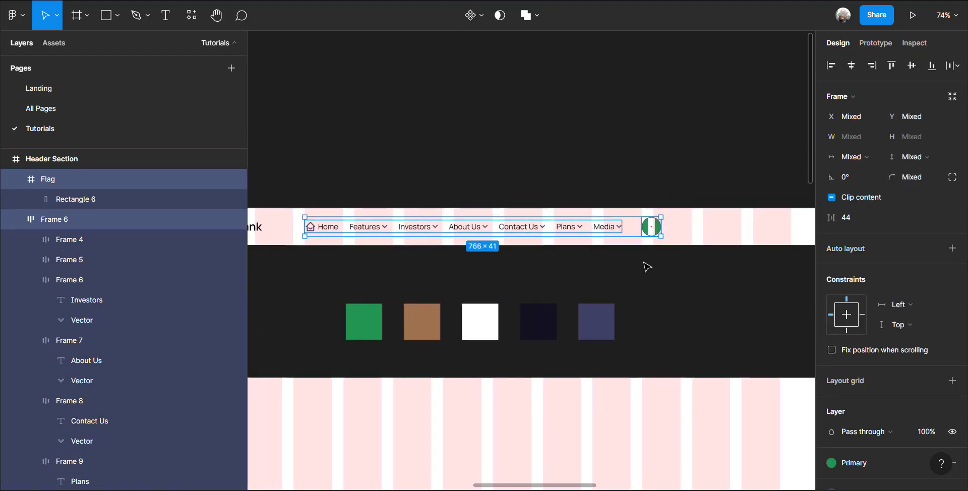
pyautogui.scroll(-1, 693, 274)
pyautogui.scroll(-3, 694, 275)
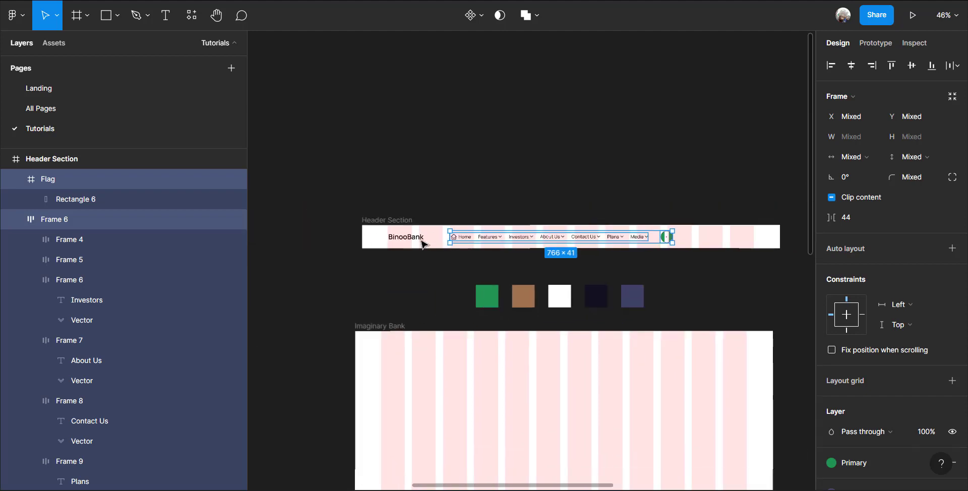
pyautogui.keyDown('shift'); pyautogui.click(411, 242); pyautogui.keyUp('shift')
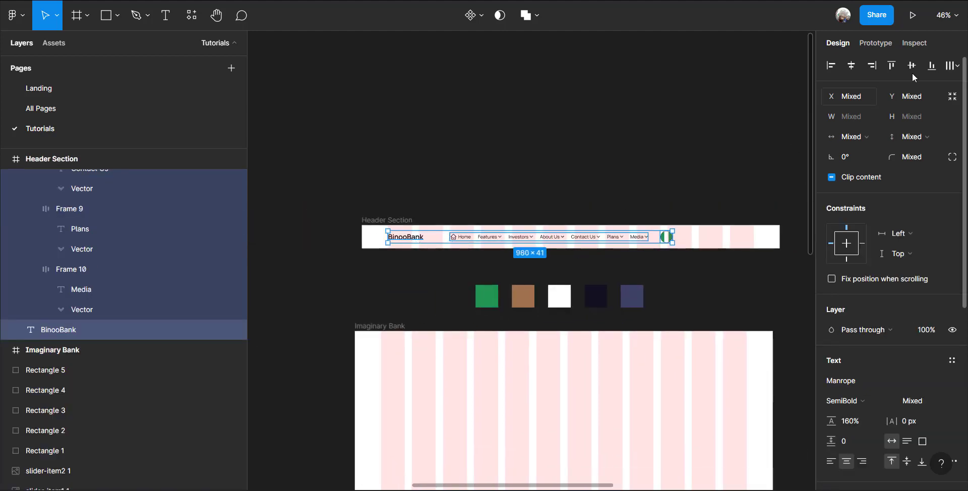
pyautogui.click(954, 66)
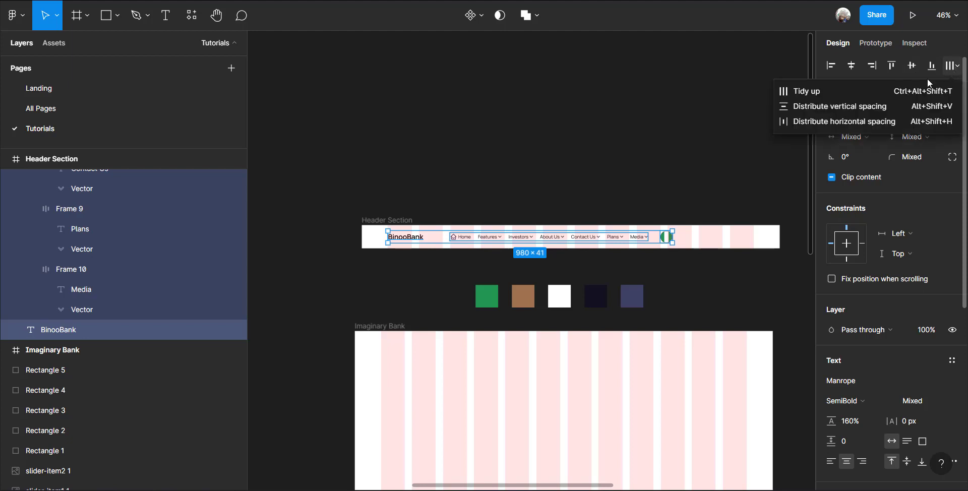
pyautogui.click(843, 97)
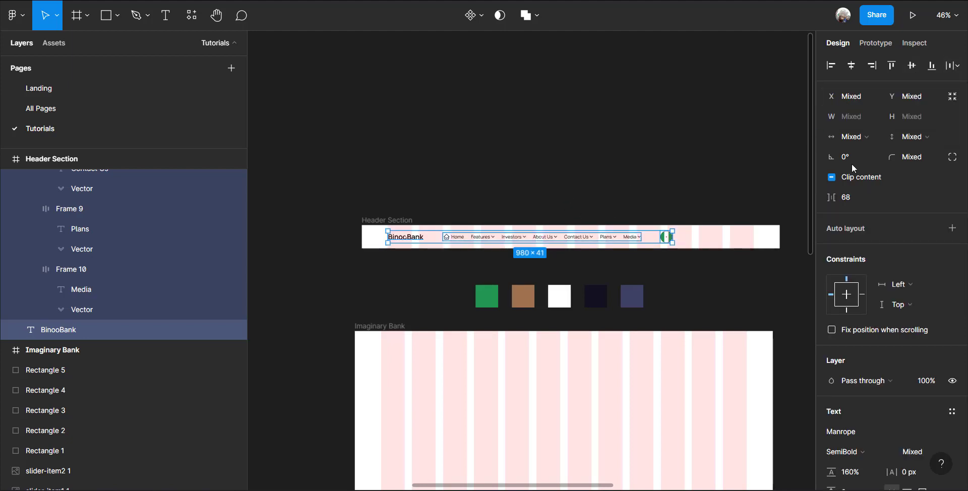
pyautogui.click(600, 173)
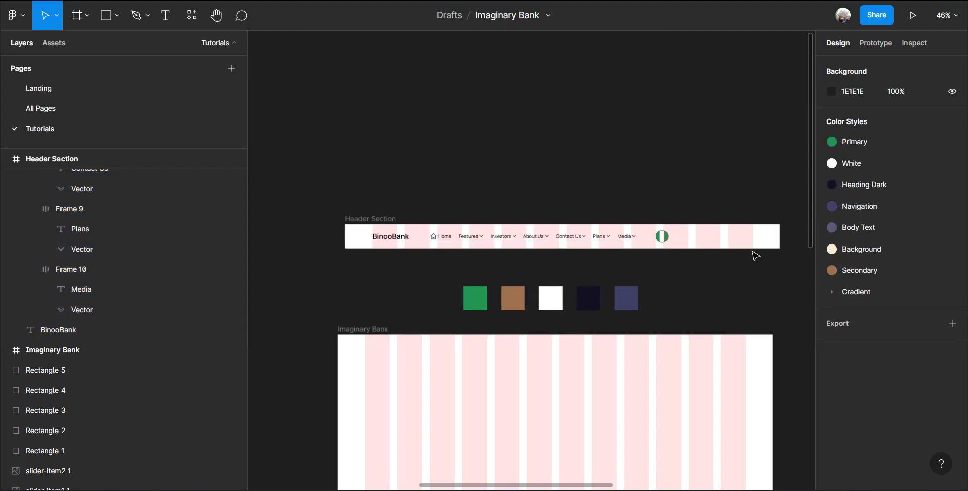
# Draw a frame of about 189 × 39 across the last two grid columns of the Header Section
pyautogui.scroll(5, 755, 255)
pyautogui.moveTo(741, 227); pyautogui.dragTo(602, 267)
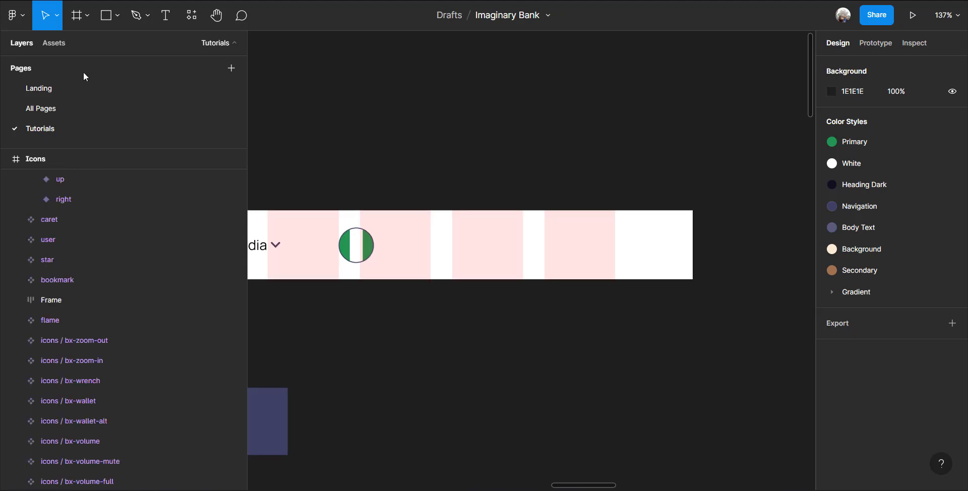
pyautogui.click(75, 17)
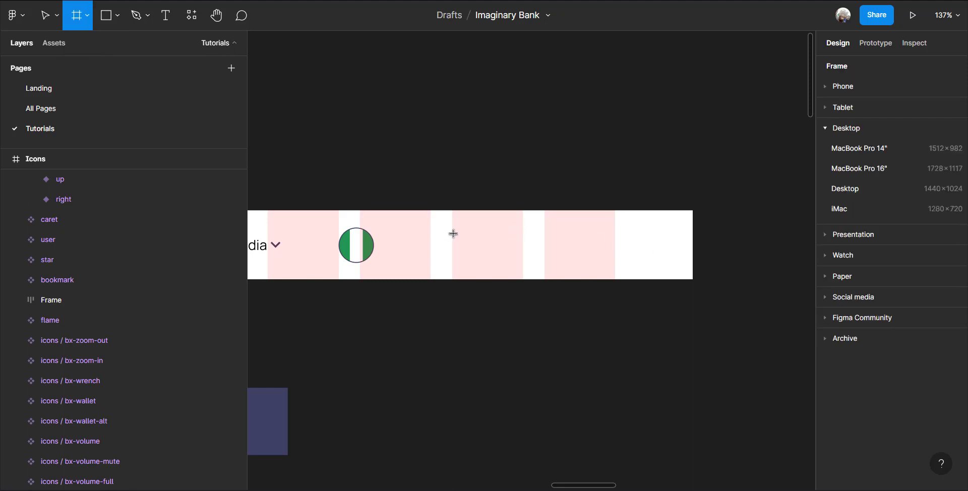
pyautogui.moveTo(453, 231); pyautogui.dragTo(615, 265)
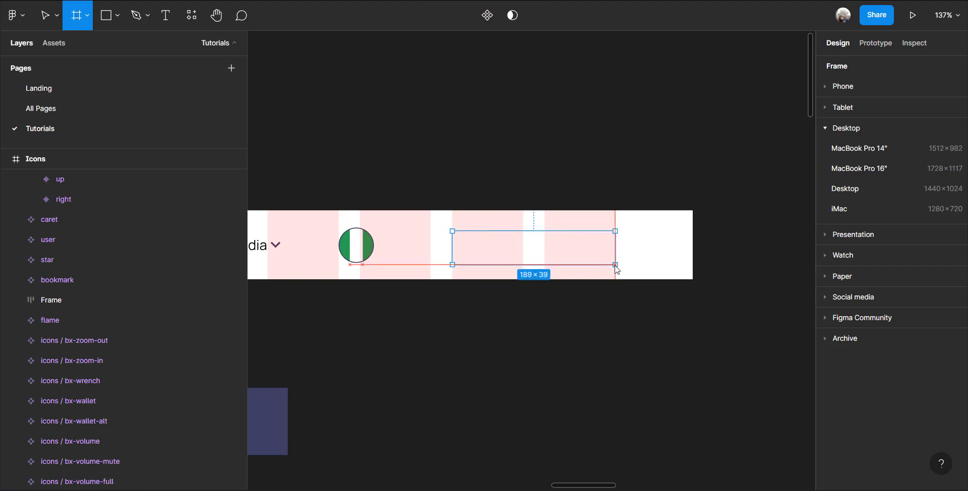
pyautogui.moveTo(615, 265); pyautogui.dragTo(615, 266)
# Set the new header frame's width to 198 and its height to 41
pyautogui.click(869, 138)
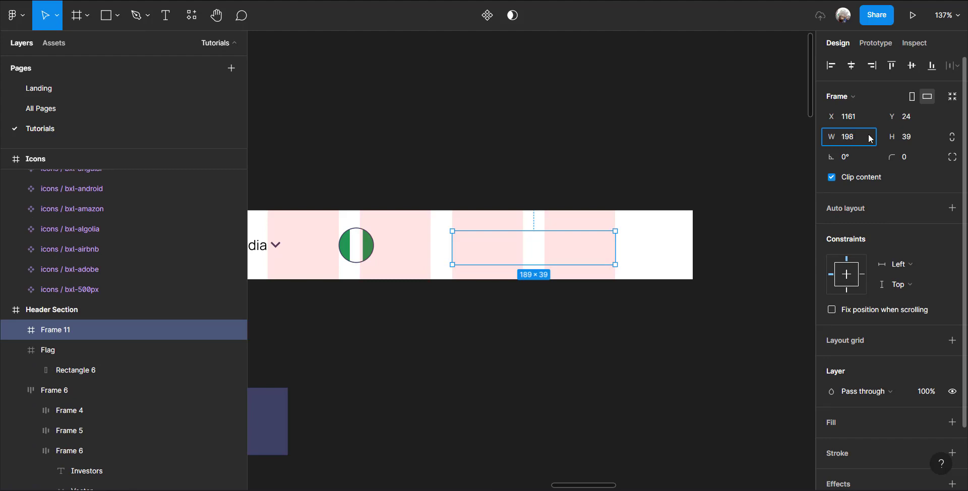
pyautogui.write('198')
pyautogui.click(912, 138)
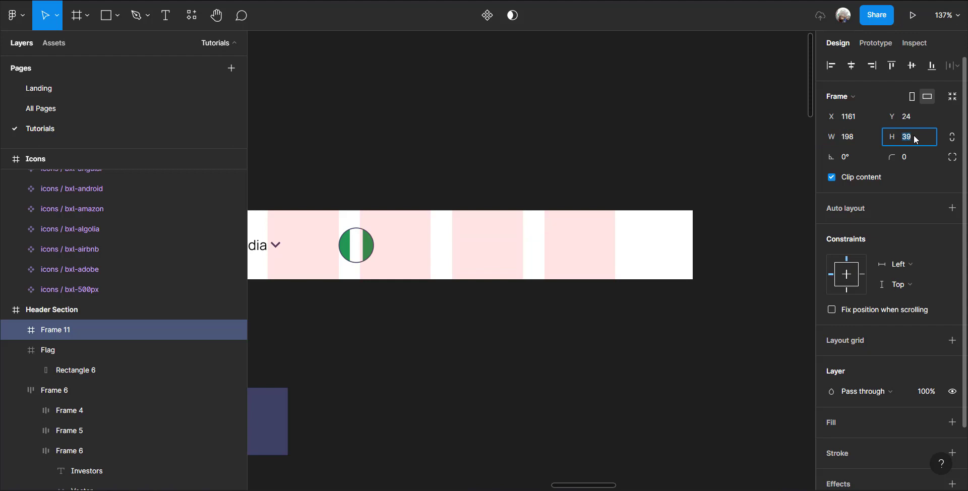
pyautogui.write('41')
pyautogui.press('Return')
# Give the 198 × 41 header frame a stroke in the Primary color style
pyautogui.scroll(-2, 930, 365)
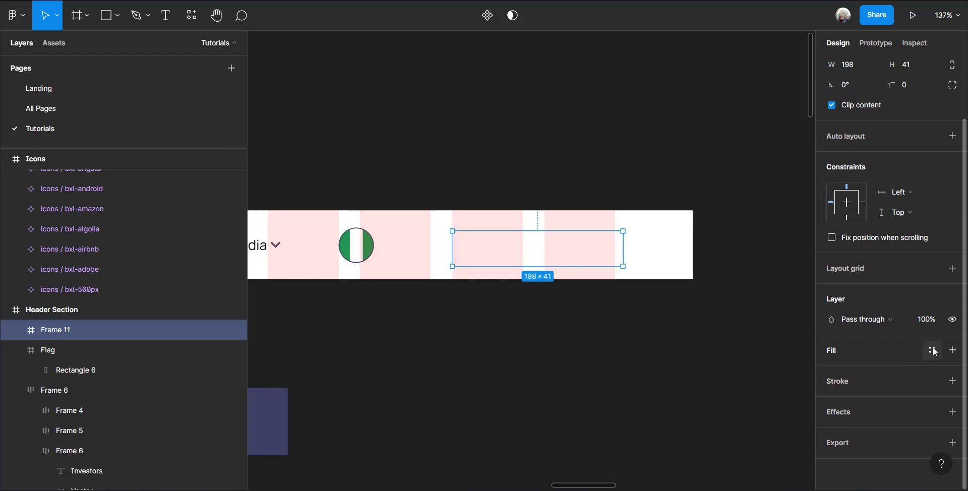
pyautogui.click(932, 381)
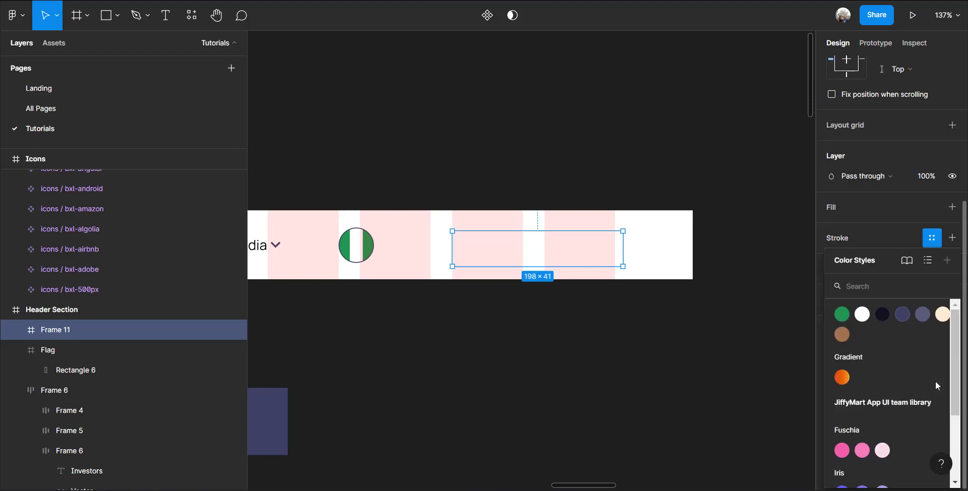
pyautogui.click(841, 314)
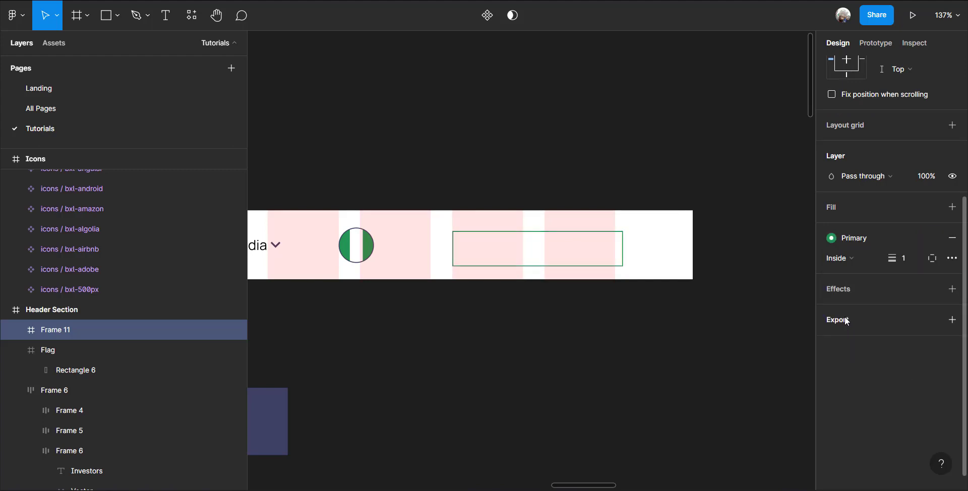
# Set the green-outlined frame's corner radius to 8 and center it vertically in the Header Section
pyautogui.scroll(5, 877, 225)
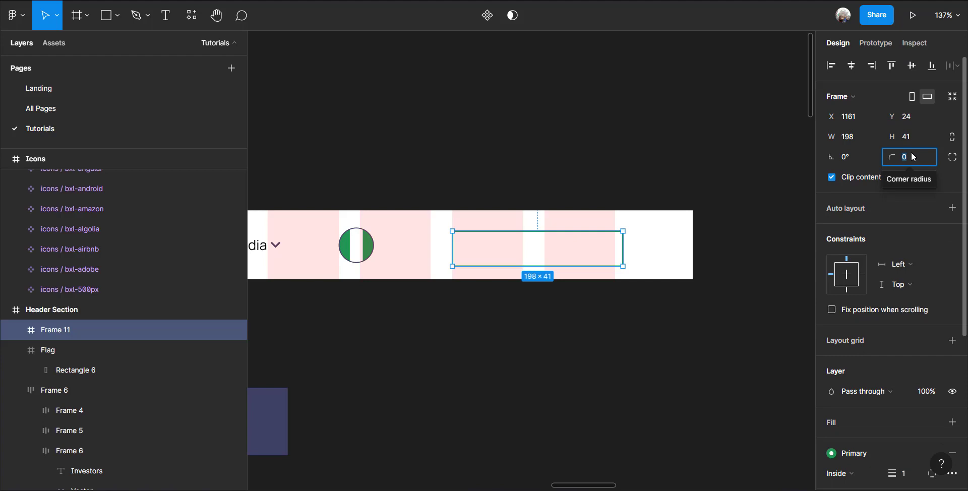
pyautogui.write('8')
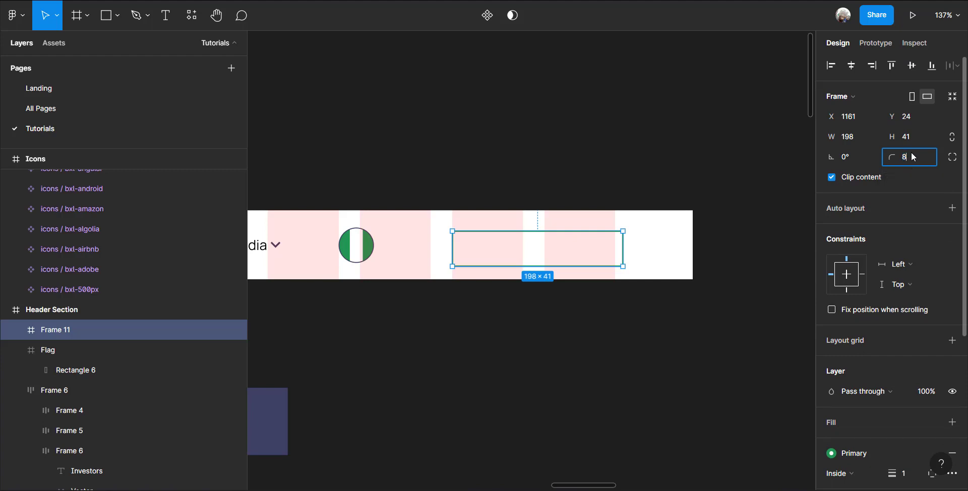
pyautogui.press('Return')
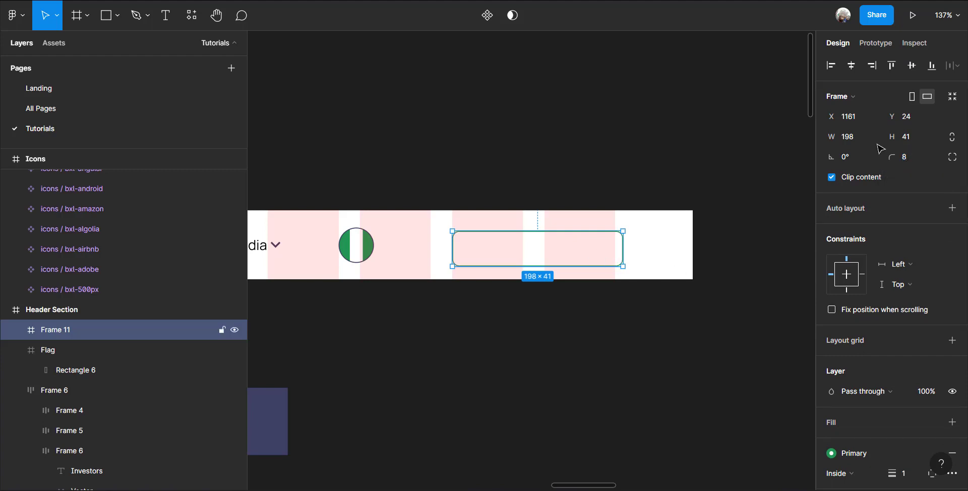
pyautogui.click(910, 71)
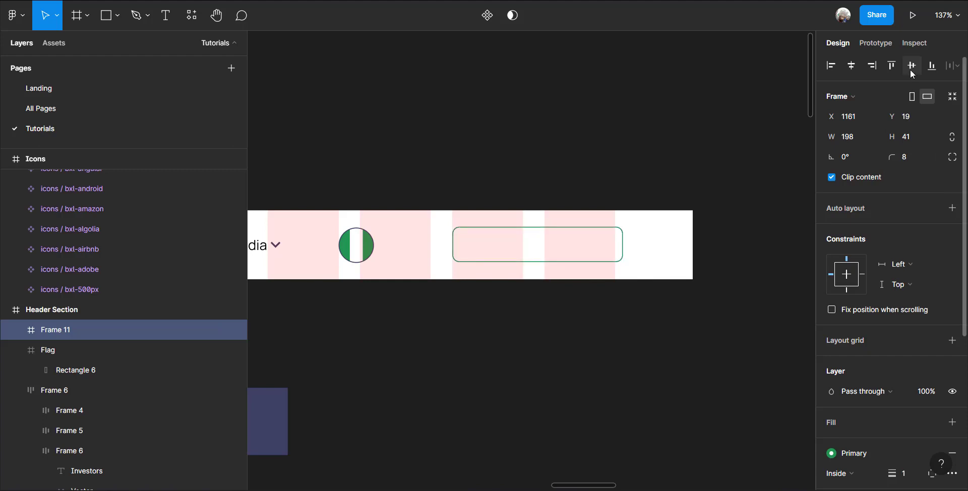
pyautogui.scroll(2, 485, 249)
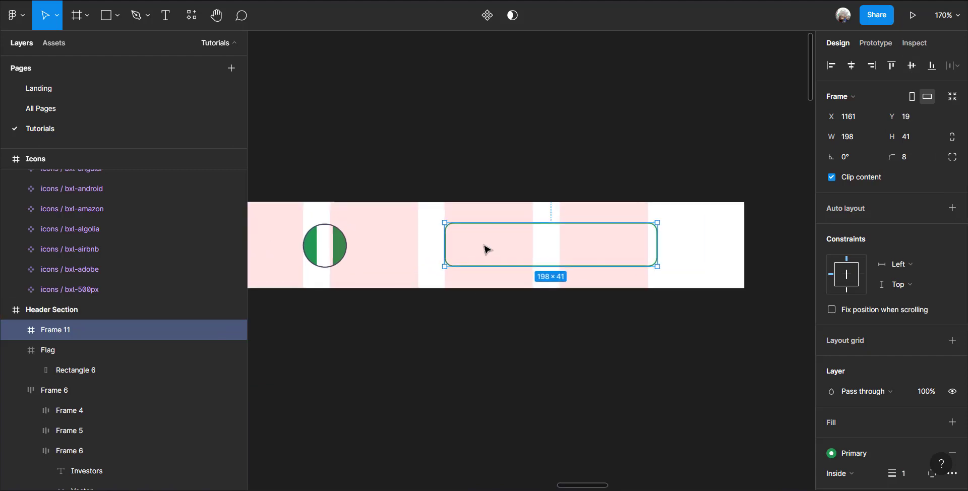
pyautogui.scroll(-3, 487, 252)
pyautogui.scroll(-2, 479, 262)
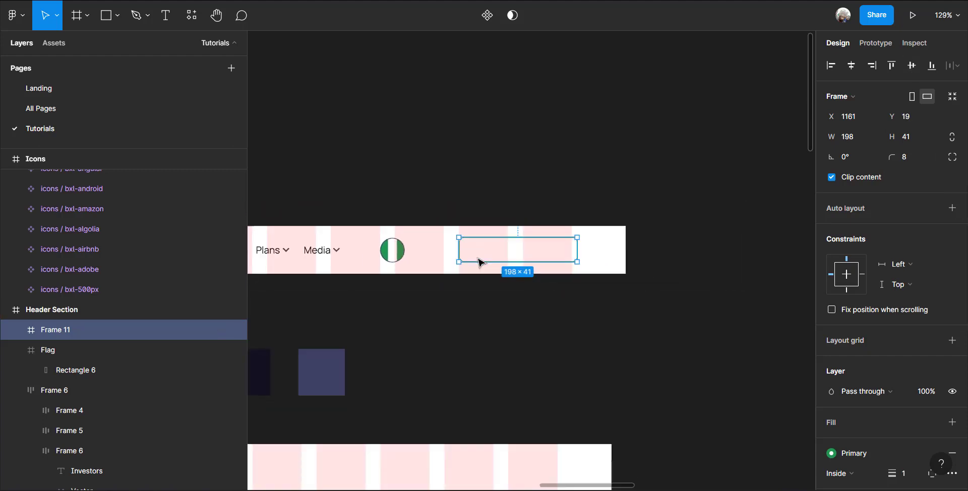
pyautogui.scroll(4, 482, 261)
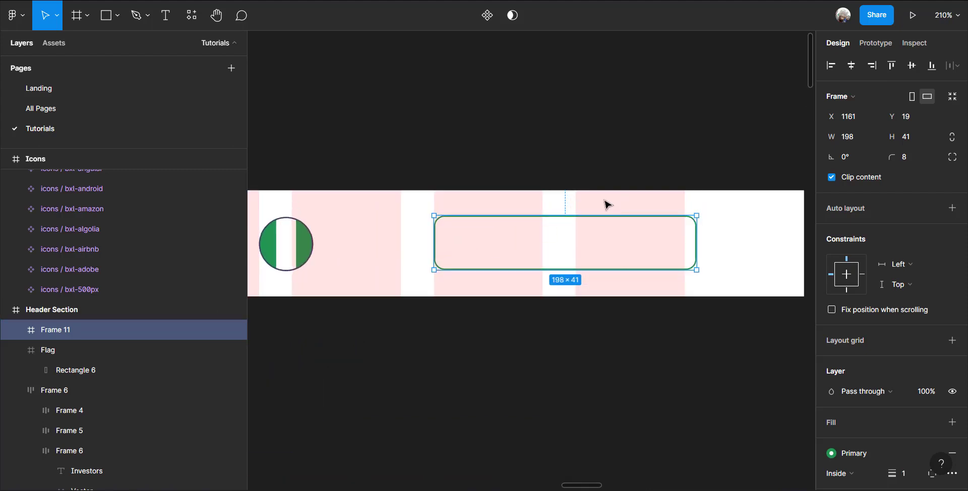
# Add the text "OPEN AN ACCOUNT" inside the rounded green frame and move it to about X 46, Y 11
pyautogui.press('t')
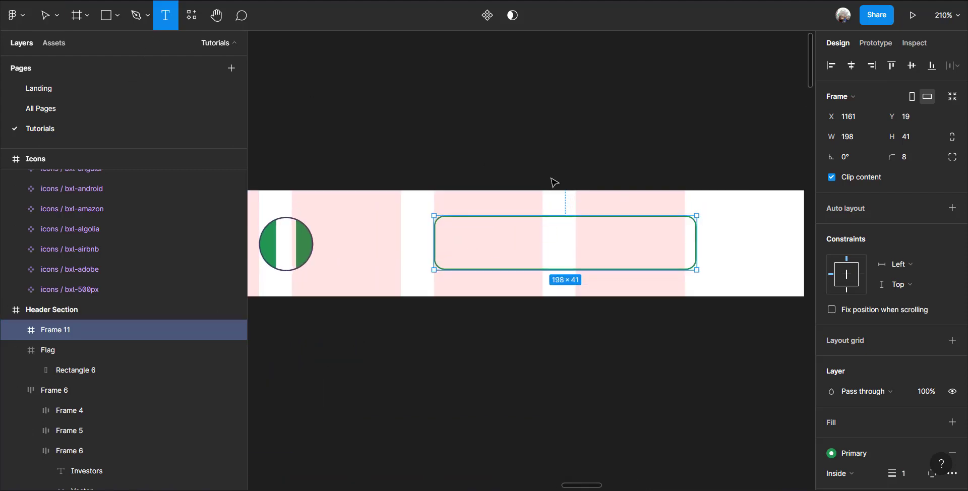
pyautogui.click(509, 235)
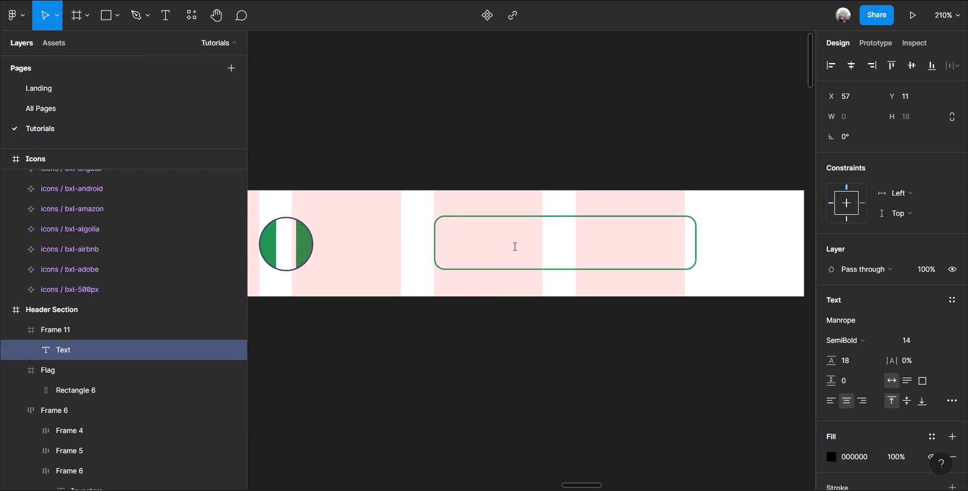
pyautogui.write('OPEN')
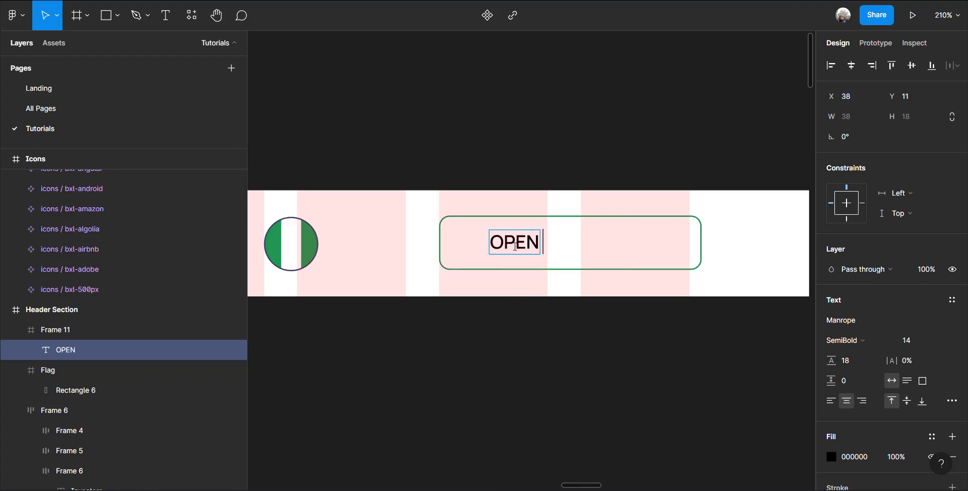
pyautogui.write(' AN AC')
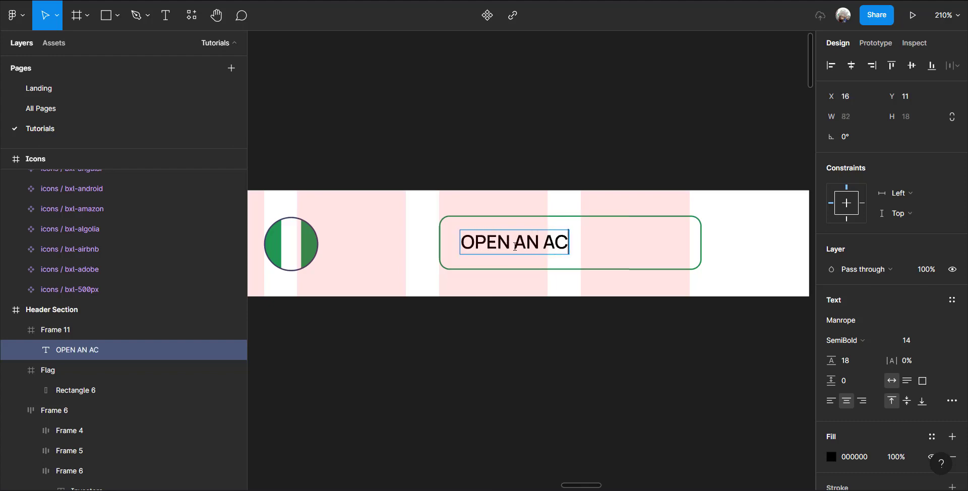
pyautogui.write('COUNT')
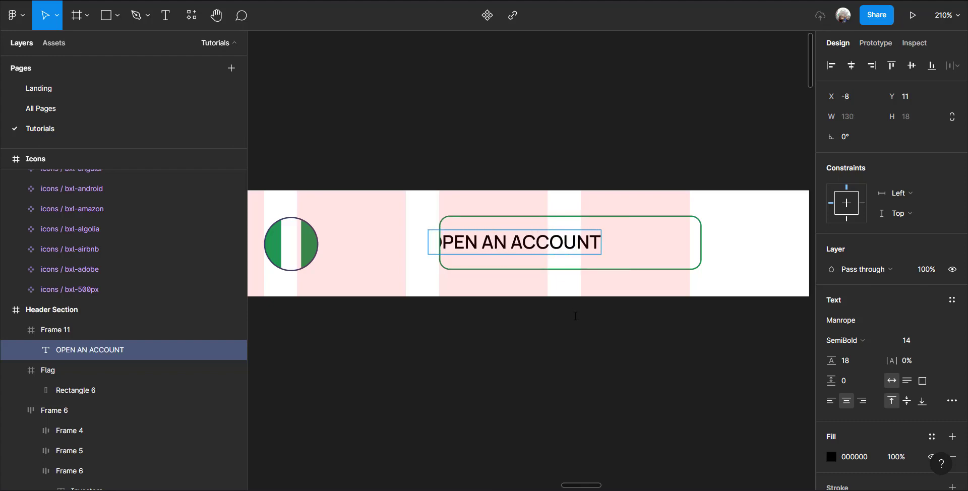
pyautogui.press('Escape')
pyautogui.moveTo(549, 249); pyautogui.dragTo(604, 252)
pyautogui.scroll(-2, 478, 262)
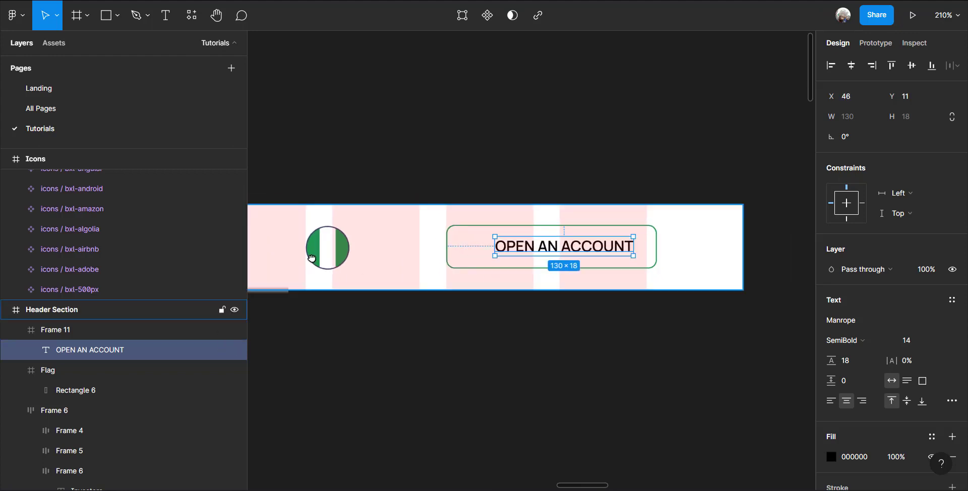
# Copy the default user icon from the Icons frame into the outlined button and place it before the text at X 16, Y 8
pyautogui.scroll(-6, 311, 259)
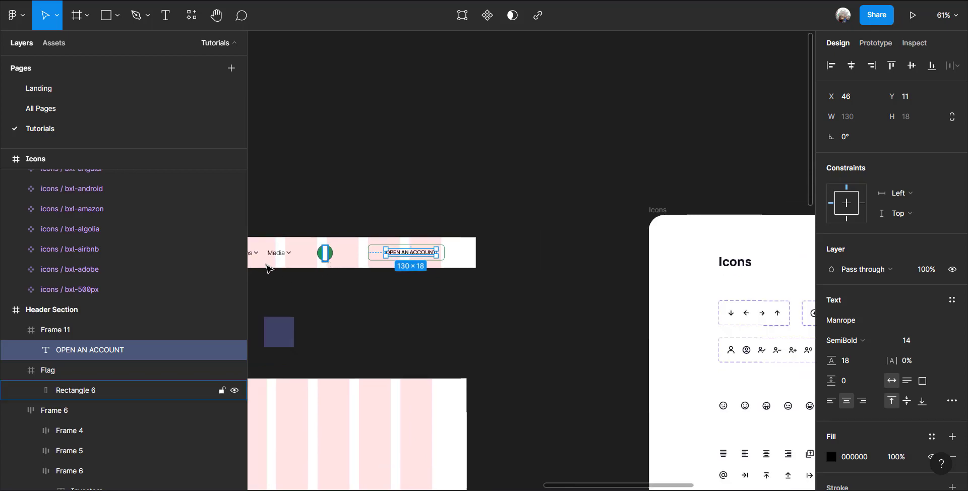
pyautogui.scroll(-2, 269, 269)
pyautogui.scroll(5, 514, 318)
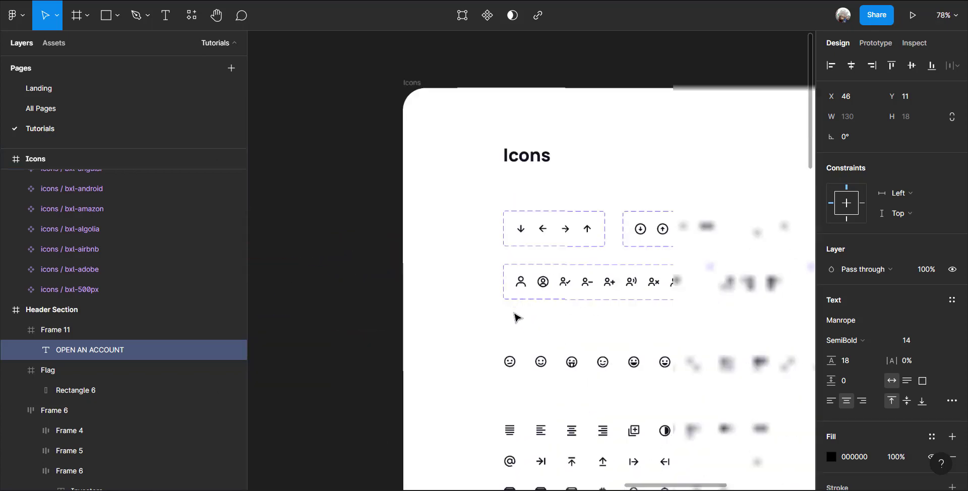
pyautogui.scroll(5, 514, 318)
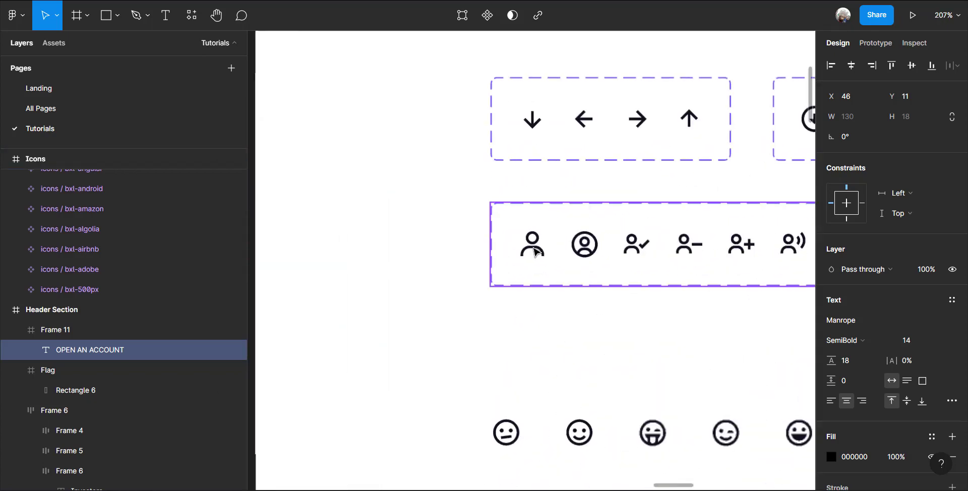
pyautogui.click(535, 251)
pyautogui.click(536, 250)
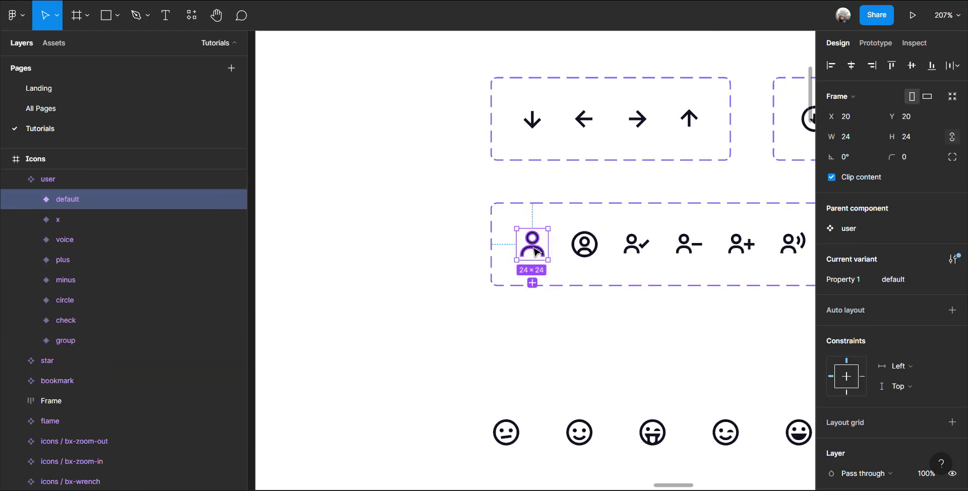
pyautogui.scroll(-4, 642, 309)
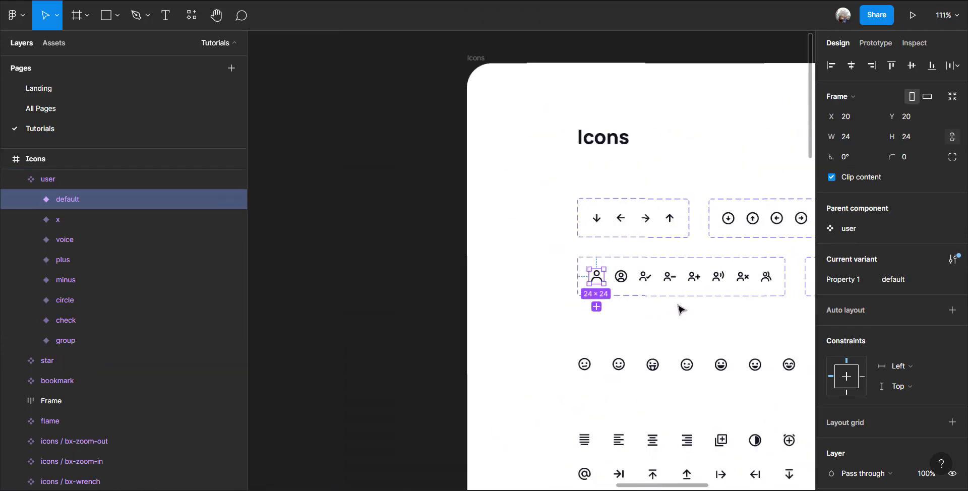
pyautogui.scroll(-3, 681, 309)
pyautogui.hscroll(-10, 447, 251)
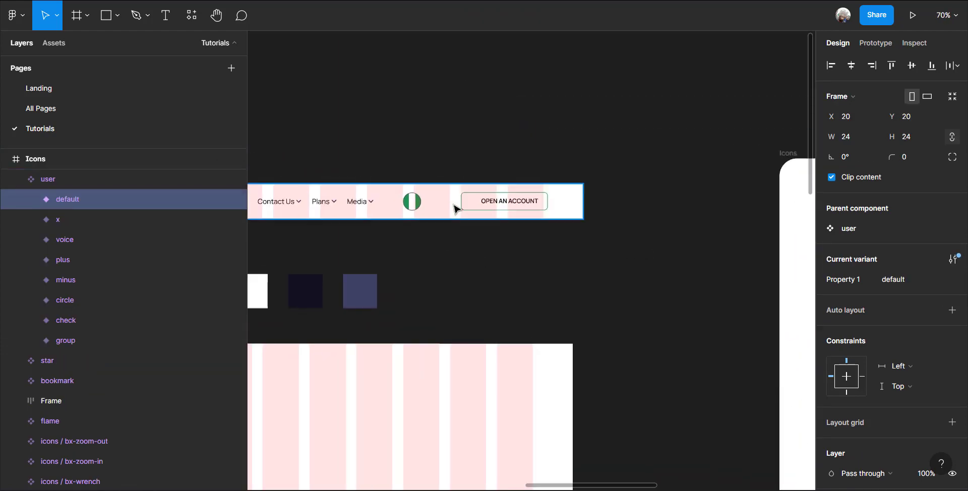
pyautogui.scroll(6, 456, 208)
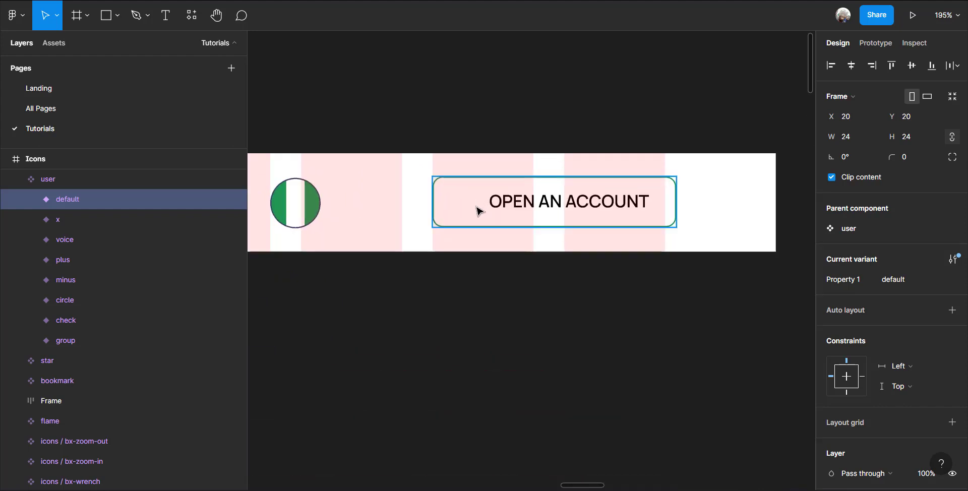
pyautogui.click(478, 210)
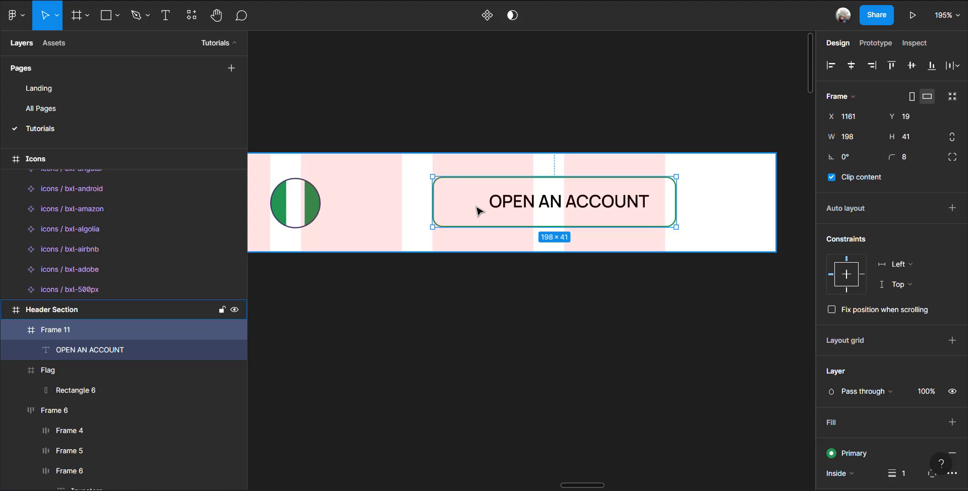
pyautogui.hotkey('ctrl', 'v')
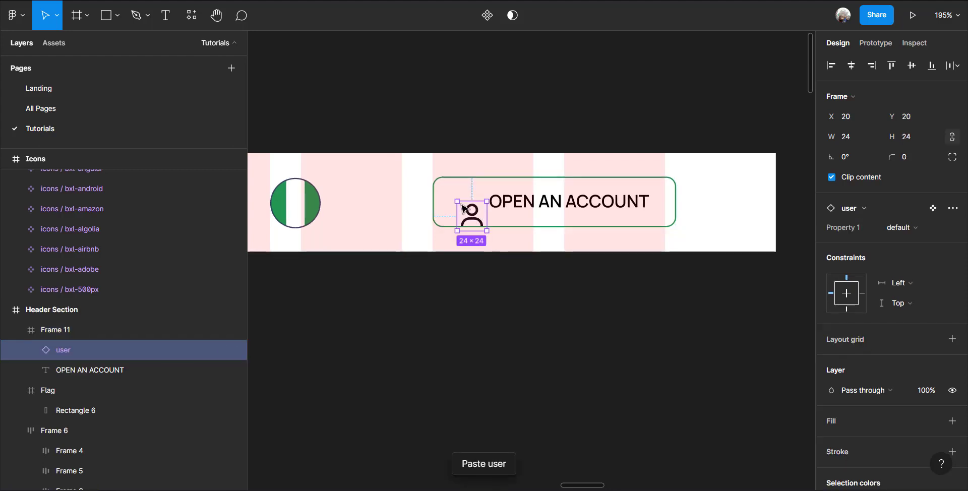
pyautogui.moveTo(463, 207); pyautogui.dragTo(469, 204)
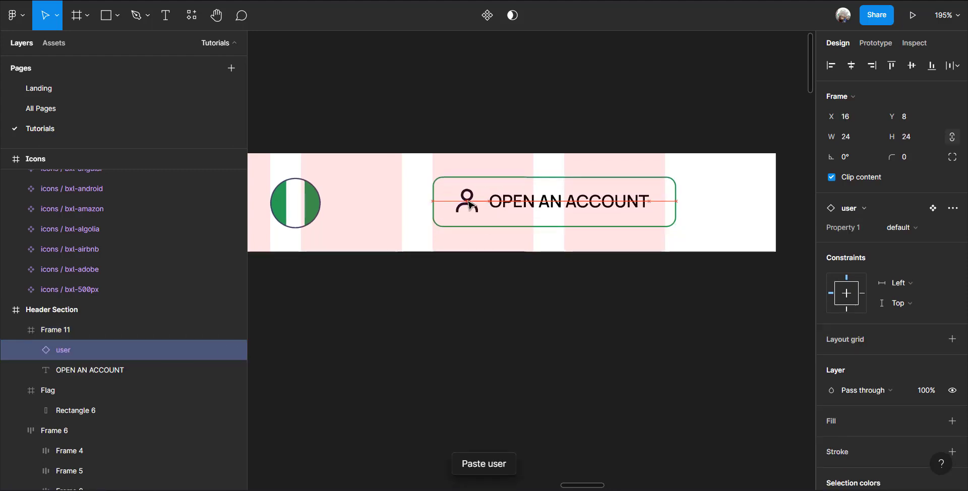
# Rename the outlined frame containing the user icon and OPEN AN ACCOUNT text as "Button"
pyautogui.doubleClick(68, 331)
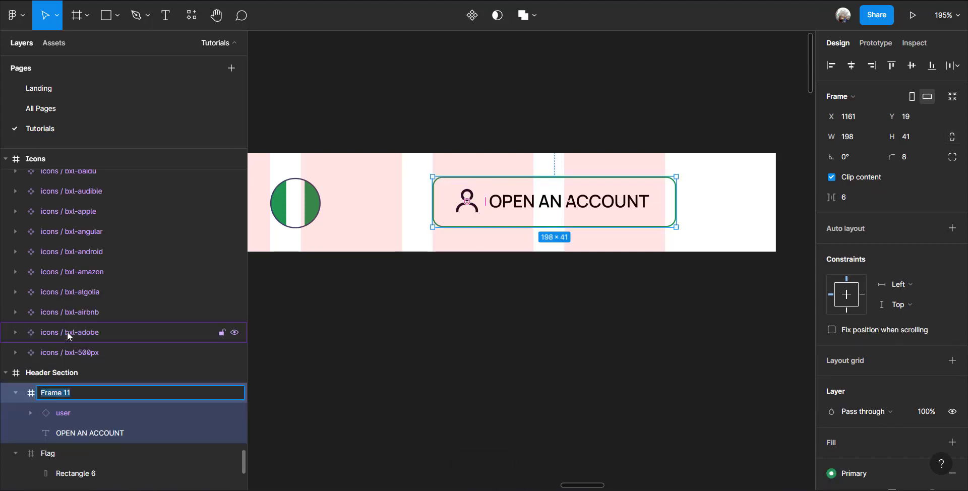
pyautogui.write('My')
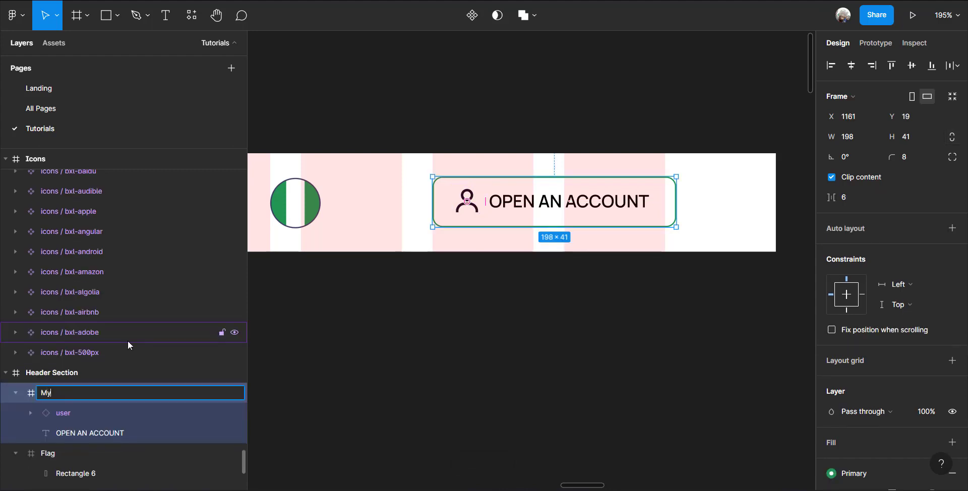
pyautogui.press('BackSpace')
pyautogui.press('BackSpace')
pyautogui.write('Button')
# Set the spacing between the user icon and the OPEN AN ACCOUNT text to 4
pyautogui.click(557, 204)
pyautogui.doubleClick(557, 204)
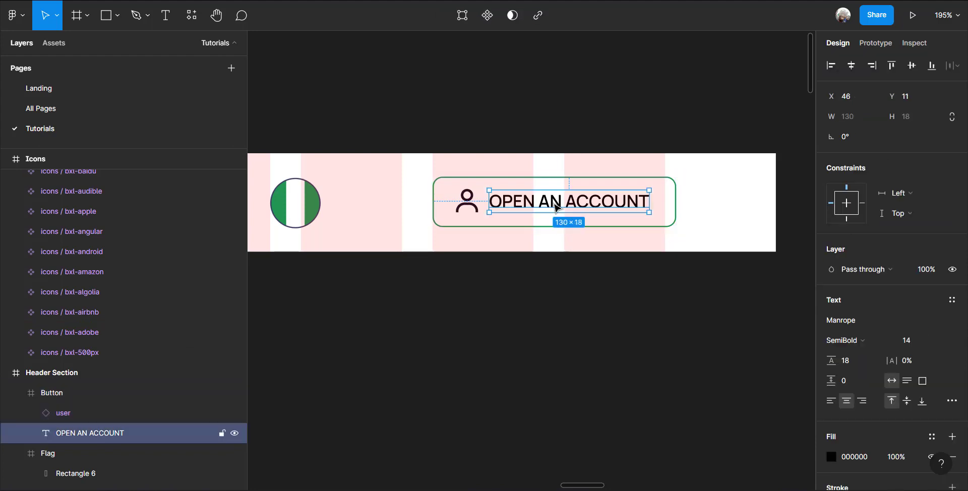
pyautogui.keyDown('shift'); pyautogui.click(464, 206); pyautogui.keyUp('shift')
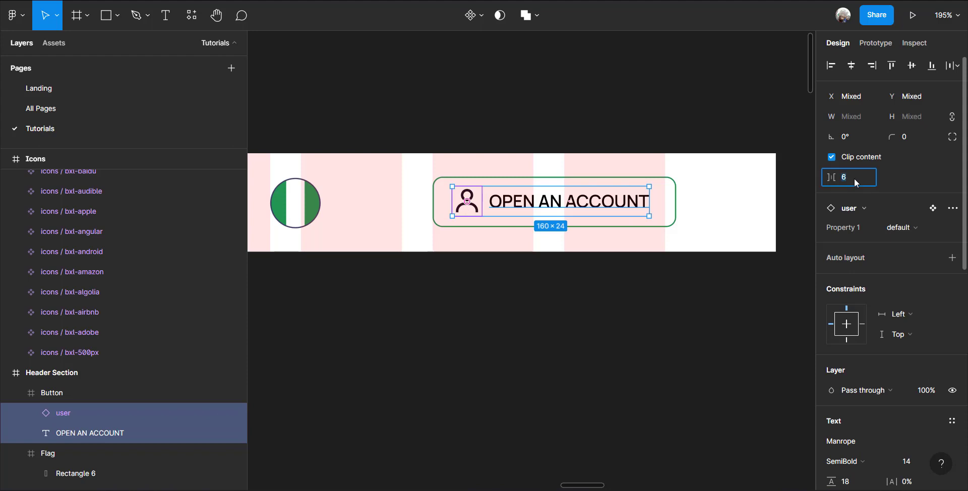
pyautogui.write('4')
pyautogui.press('Return')
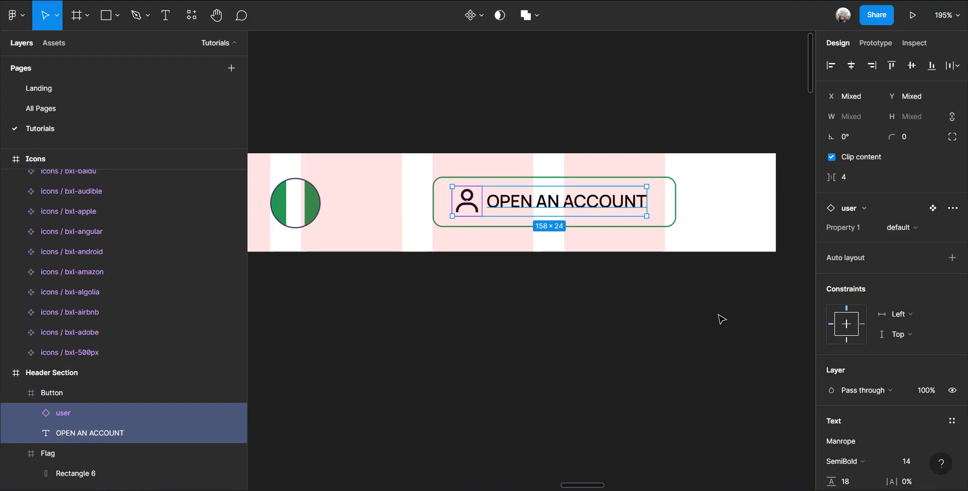
# Wrap the user icon and text in an auto layout frame named "text and icon" and center it horizontally in the Button frame
pyautogui.hotkey('shift', 'a')
pyautogui.doubleClick(72, 415)
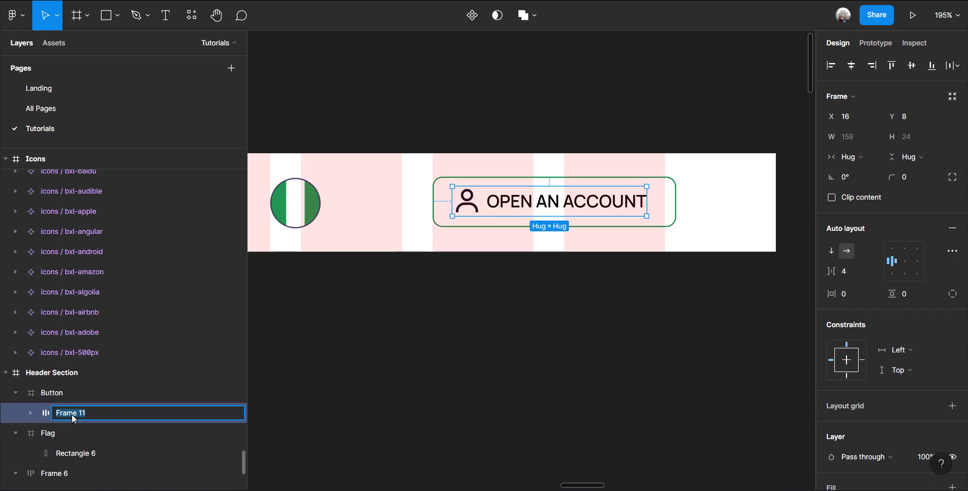
pyautogui.write('text and icon')
pyautogui.press('Return')
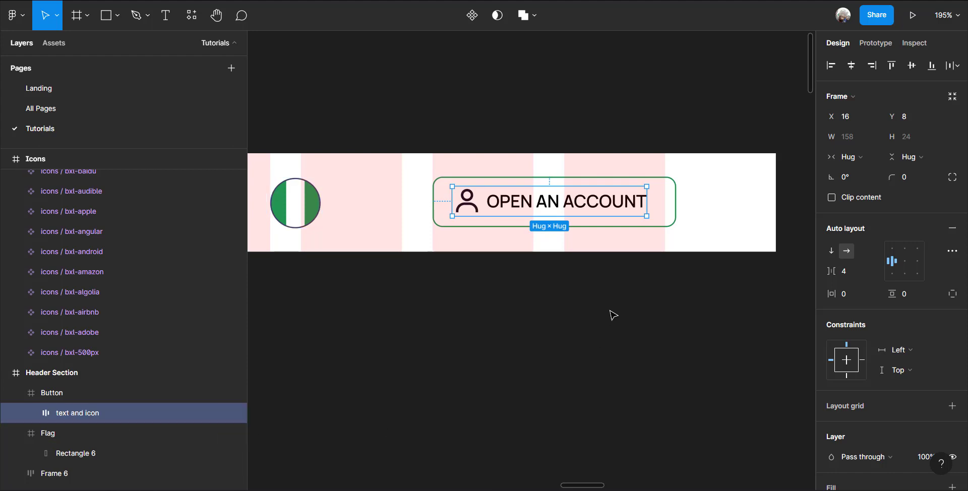
pyautogui.click(854, 66)
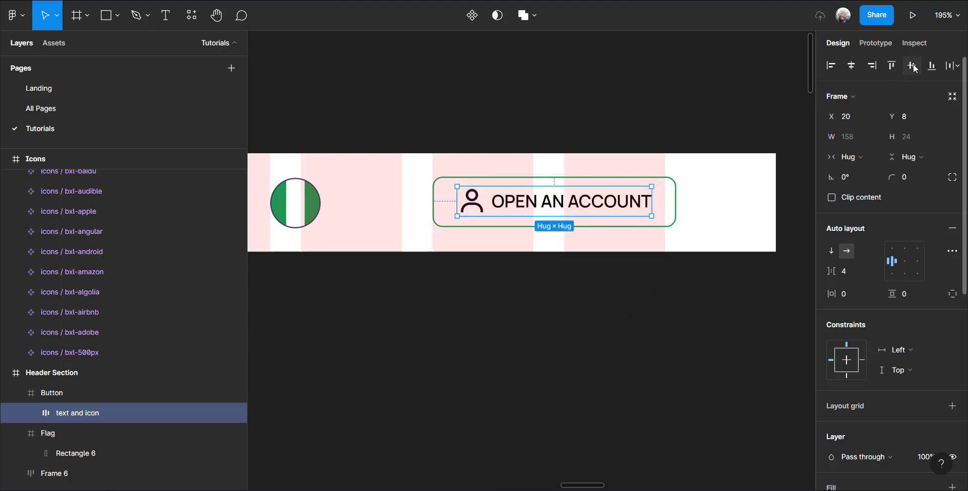
pyautogui.press('Escape')
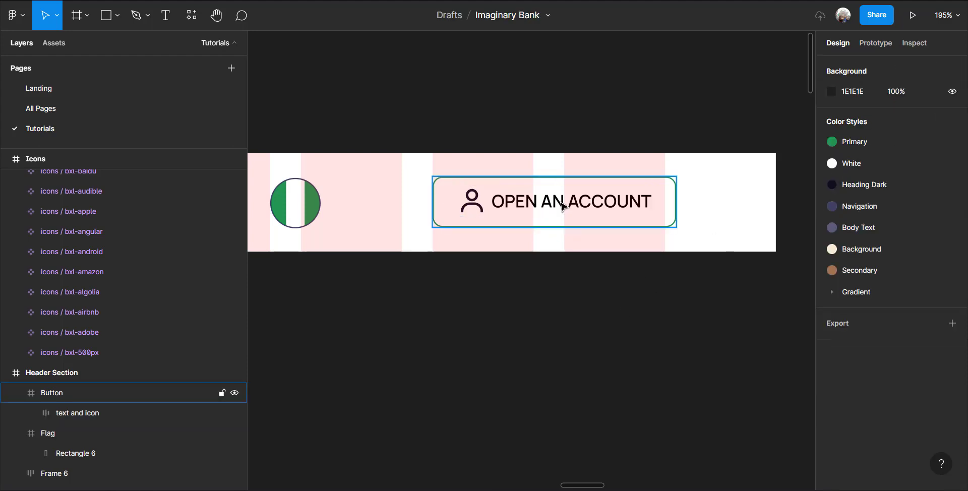
# Apply the Navigation color style to both the OPEN AN ACCOUNT text and the user icon
pyautogui.click(563, 206)
pyautogui.click(563, 205)
pyautogui.scroll(-6, 908, 353)
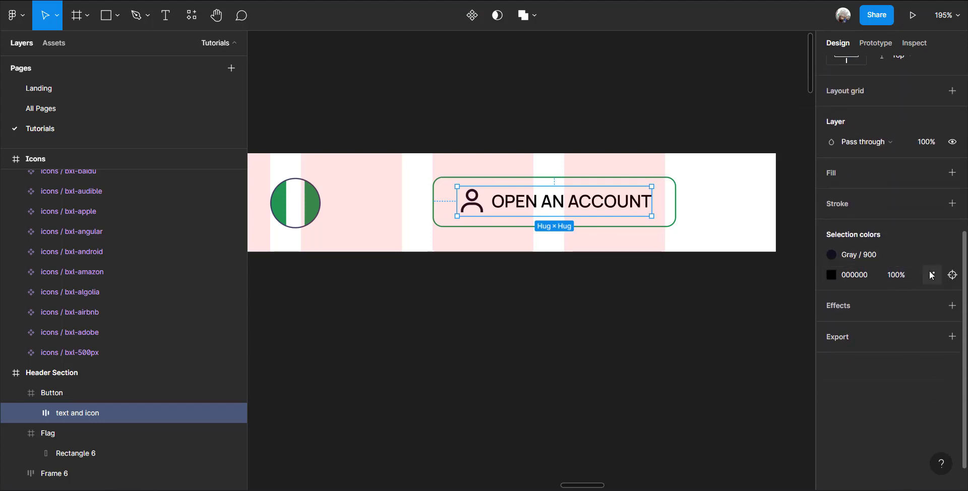
pyautogui.click(931, 275)
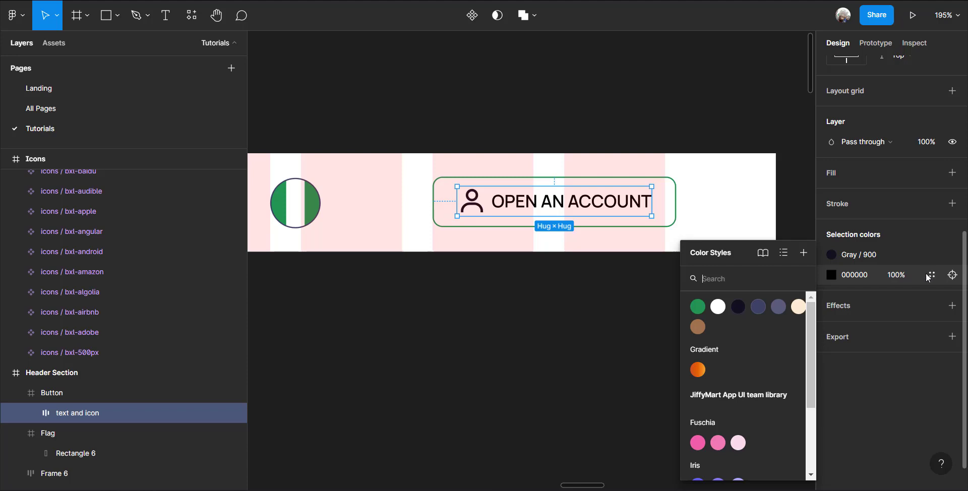
pyautogui.click(760, 308)
pyautogui.click(886, 259)
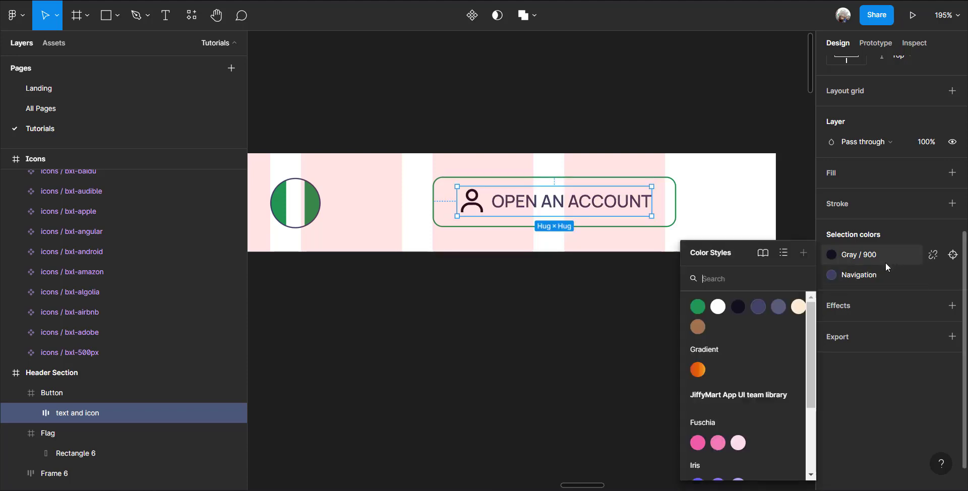
pyautogui.click(757, 308)
pyautogui.click(670, 316)
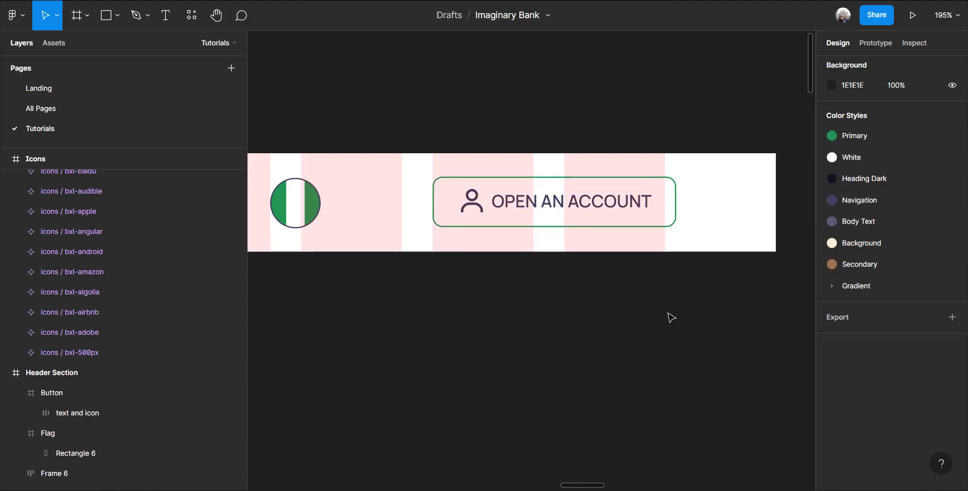
# Move the Button frame to X 1152, flush with the last grid column's outer edge, and center it vertically in the Header Section
pyautogui.scroll(-5, 670, 317)
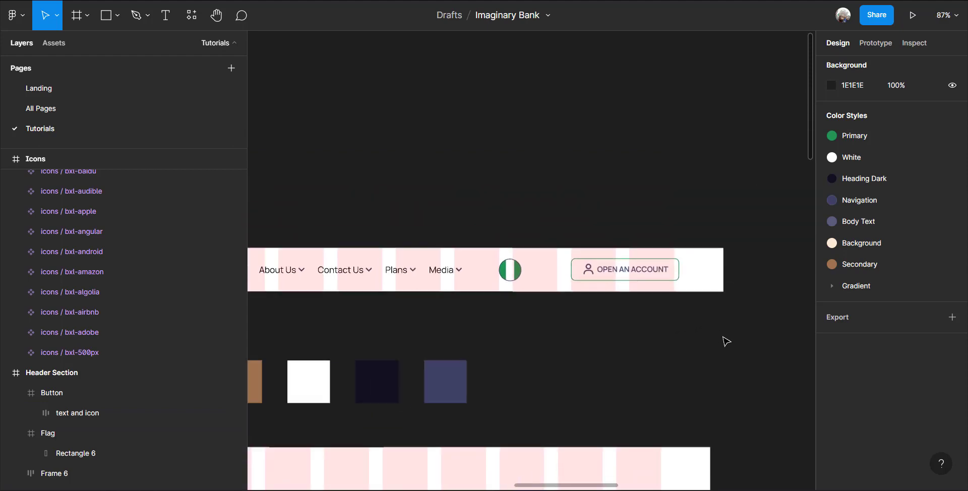
pyautogui.scroll(-2, 726, 341)
pyautogui.scroll(3, 645, 292)
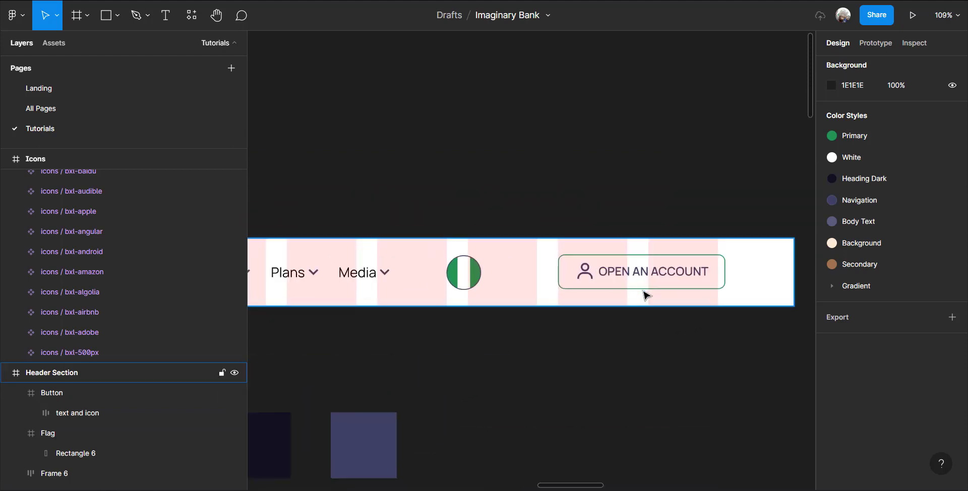
pyautogui.scroll(4, 644, 294)
pyautogui.click(652, 273)
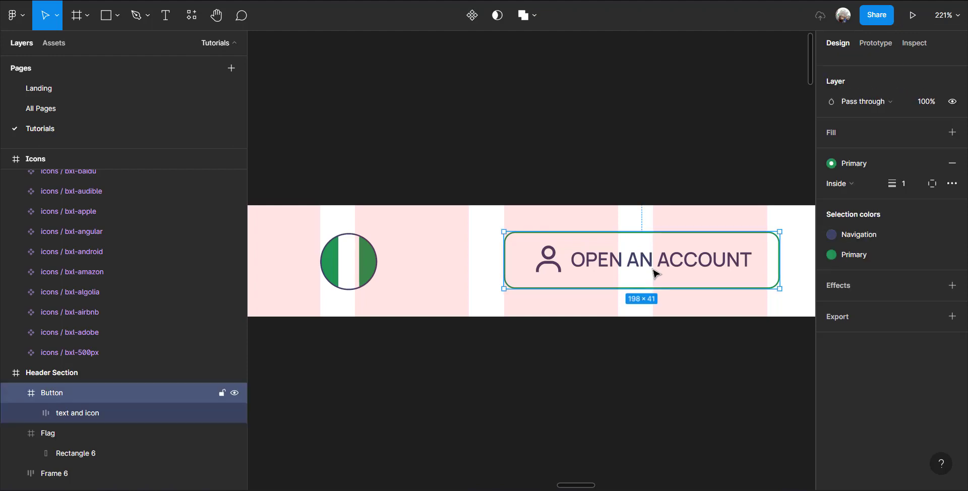
pyautogui.moveTo(660, 263); pyautogui.dragTo(657, 266)
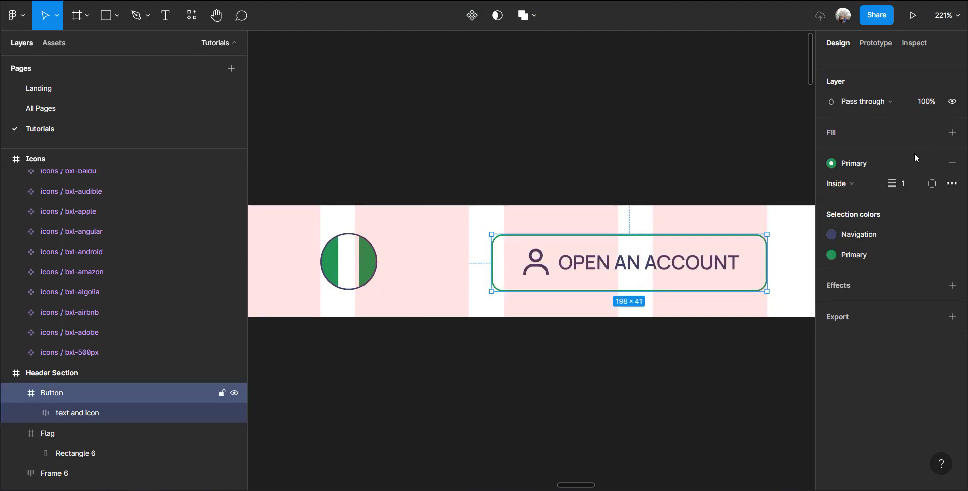
pyautogui.scroll(5, 913, 150)
pyautogui.click(917, 67)
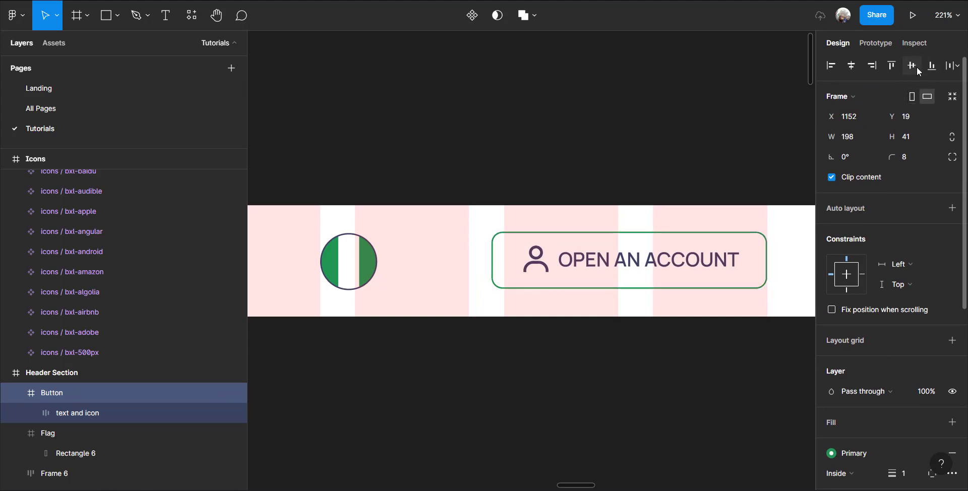
# Move the Header Section into the Imaginary Bank frame at X 0, Y 0
pyautogui.scroll(-4, 681, 328)
pyautogui.scroll(-2, 683, 325)
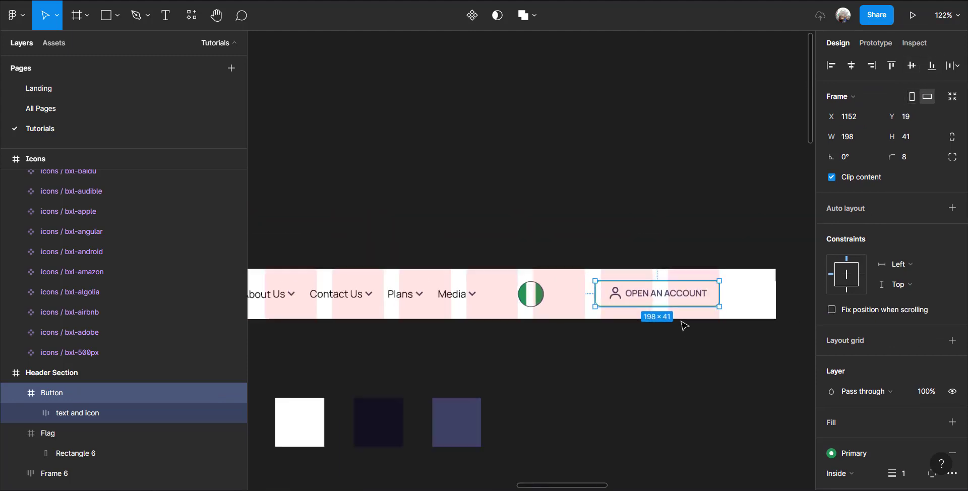
pyautogui.scroll(-5, 683, 325)
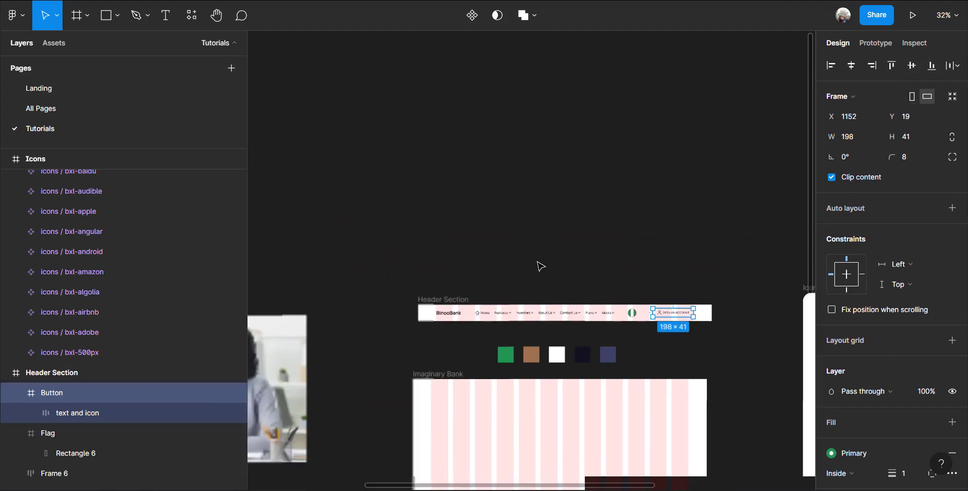
pyautogui.press('Escape')
pyautogui.scroll(-2, 627, 393)
pyautogui.scroll(-3, 627, 393)
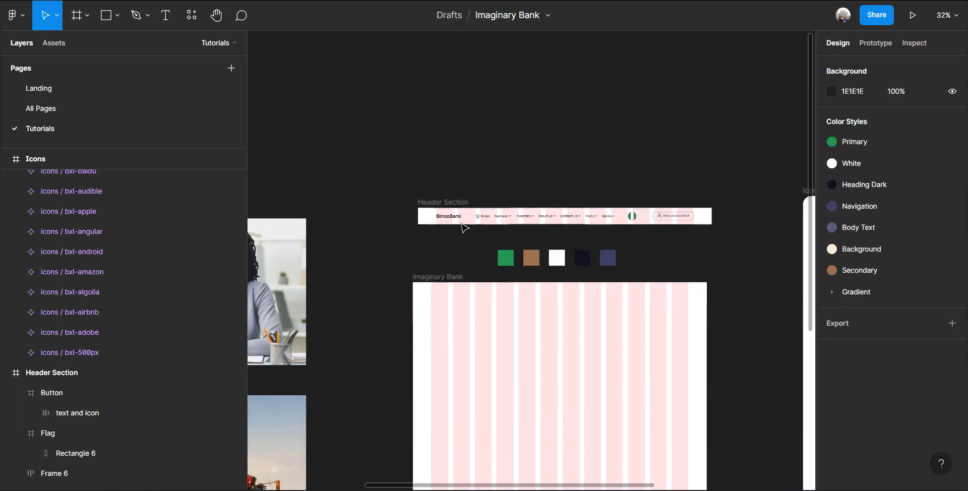
pyautogui.moveTo(446, 203); pyautogui.dragTo(441, 281)
pyautogui.hotkey('shift', '2')
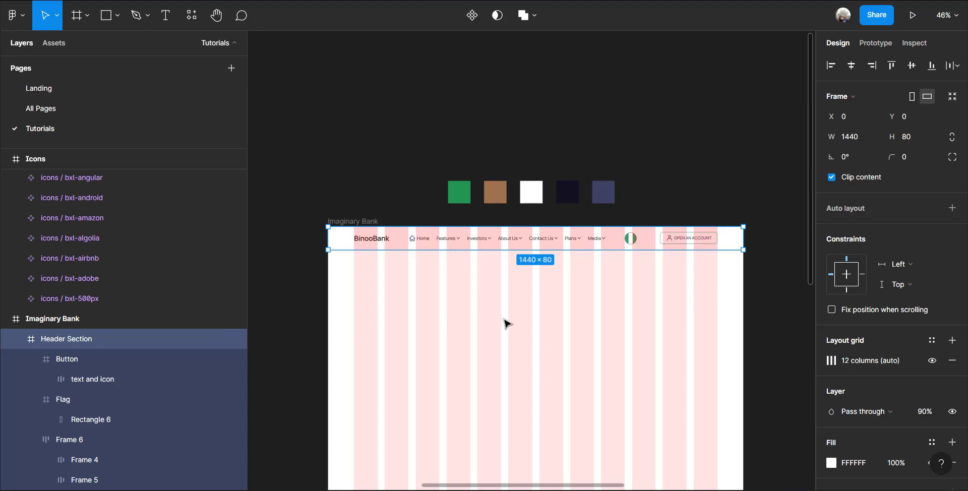
pyautogui.scroll(-3, 506, 326)
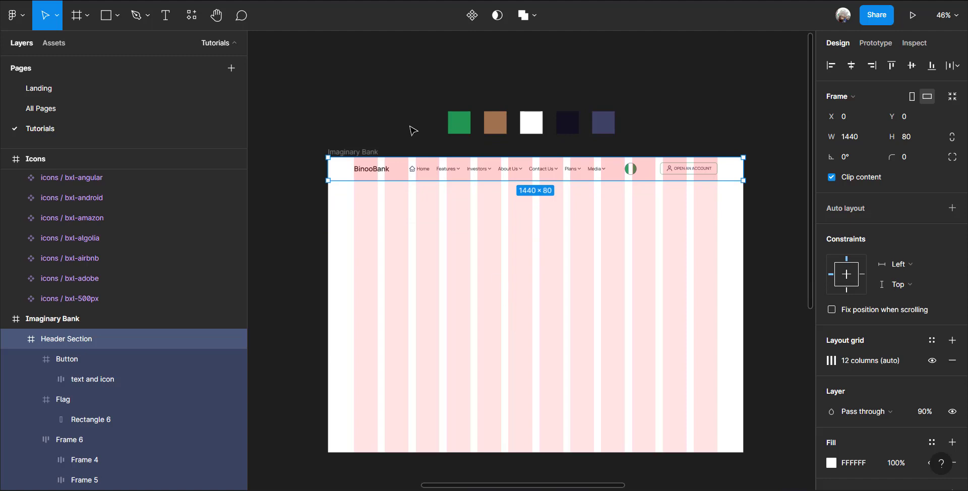
pyautogui.moveTo(420, 180); pyautogui.dragTo(426, 179)
pyautogui.hscroll(-5, 448, 179)
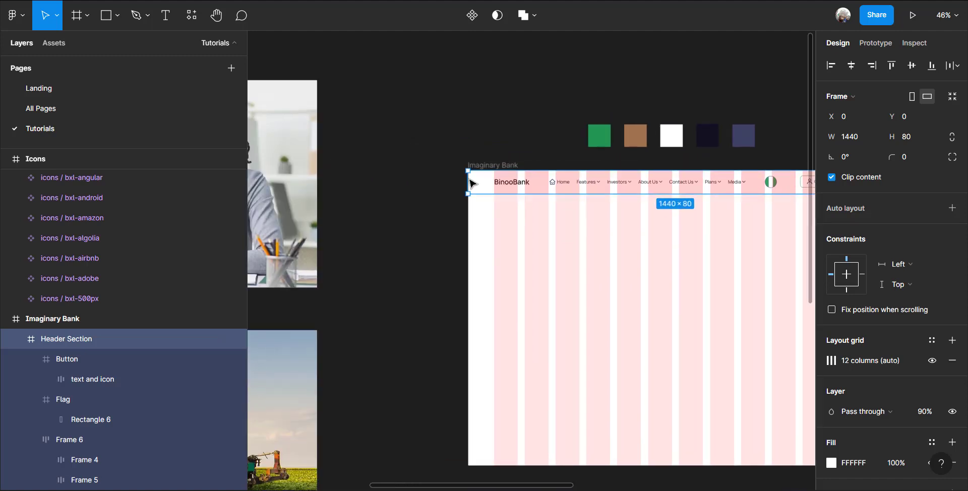
pyautogui.scroll(-2, 529, 272)
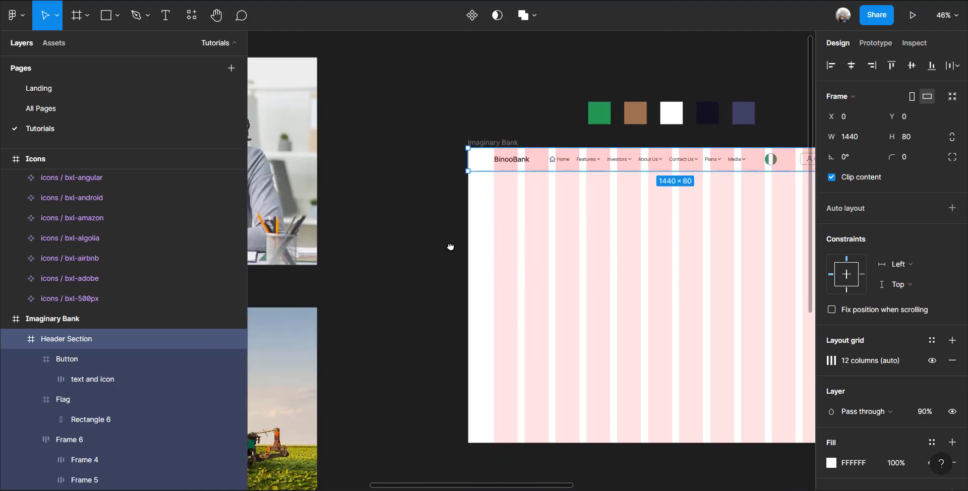
# Draw a full-width frame about 1440 × 475 in the Imaginary Bank frame and place it directly below the Header Section at Y 80
pyautogui.hscroll(5, 418, 242)
pyautogui.scroll(-1, 418, 242)
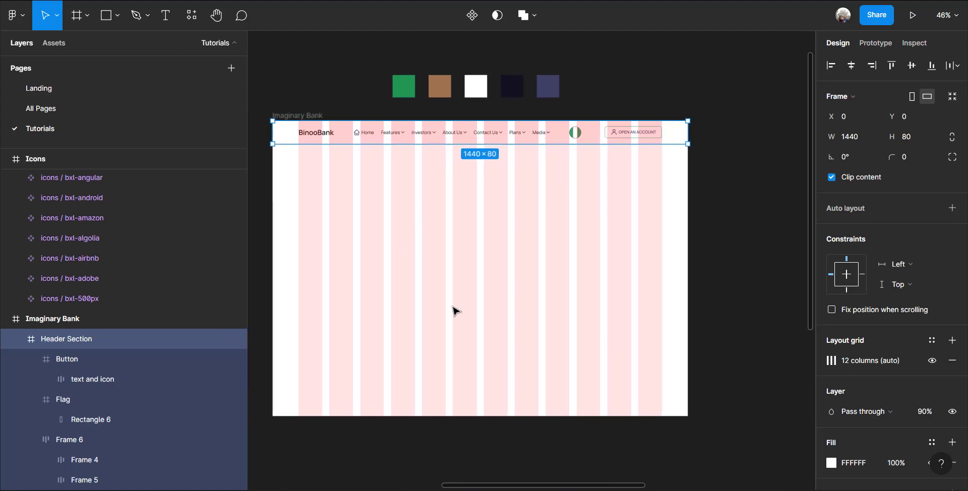
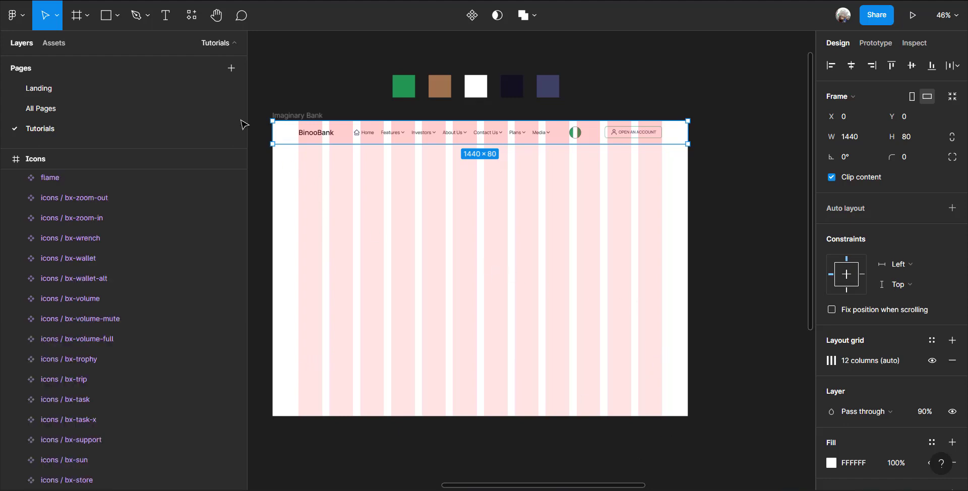
pyautogui.click(77, 15)
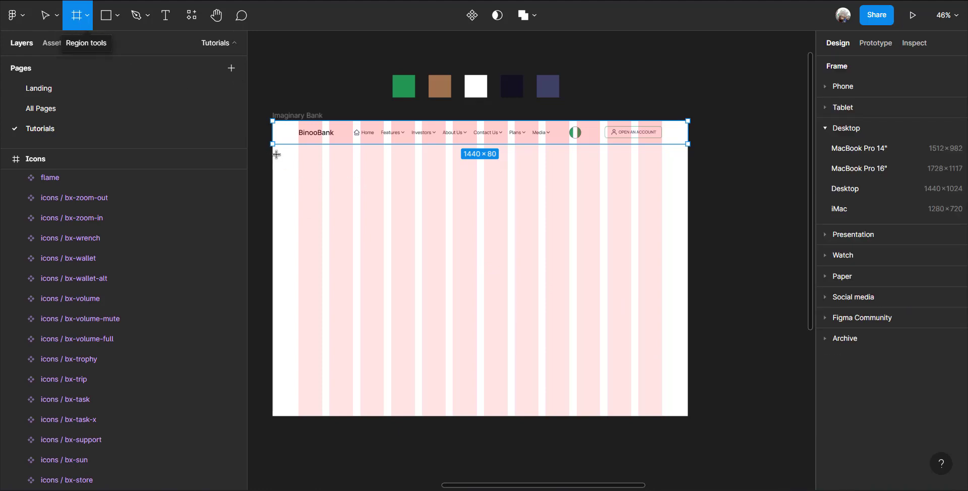
pyautogui.moveTo(272, 152); pyautogui.dragTo(281, 164)
pyautogui.moveTo(307, 239)
pyautogui.mouseDown()
pyautogui.moveTo(378, 274)
pyautogui.moveTo(688, 291)
pyautogui.mouseUp()
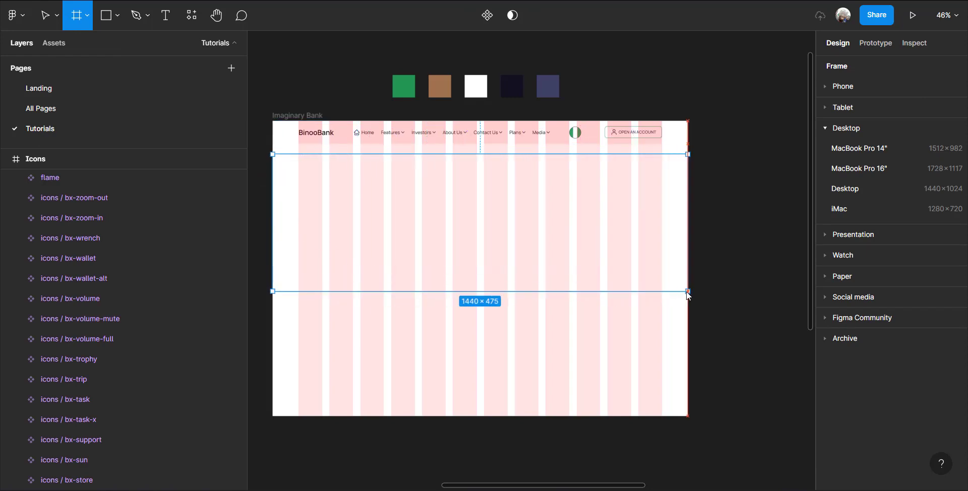
pyautogui.moveTo(493, 195); pyautogui.dragTo(495, 186)
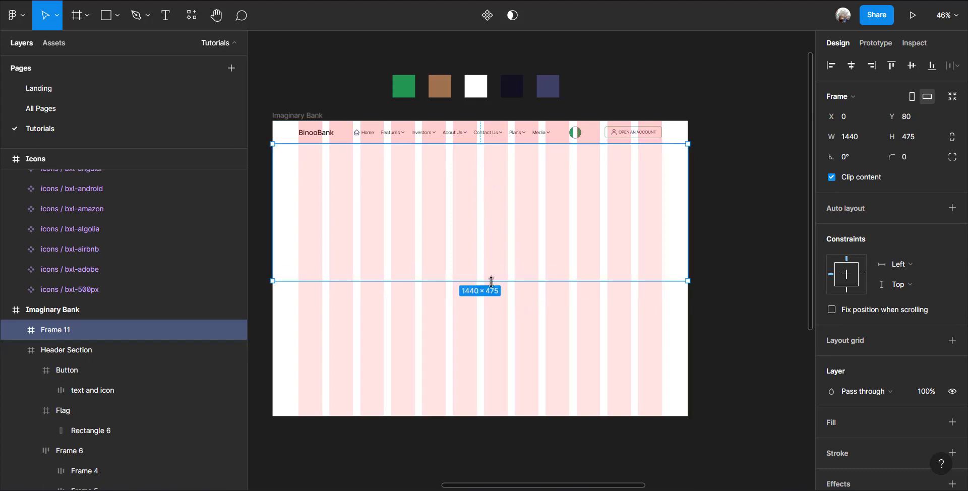
# Increase the new section frame's height to 762
pyautogui.moveTo(495, 310); pyautogui.dragTo(497, 321)
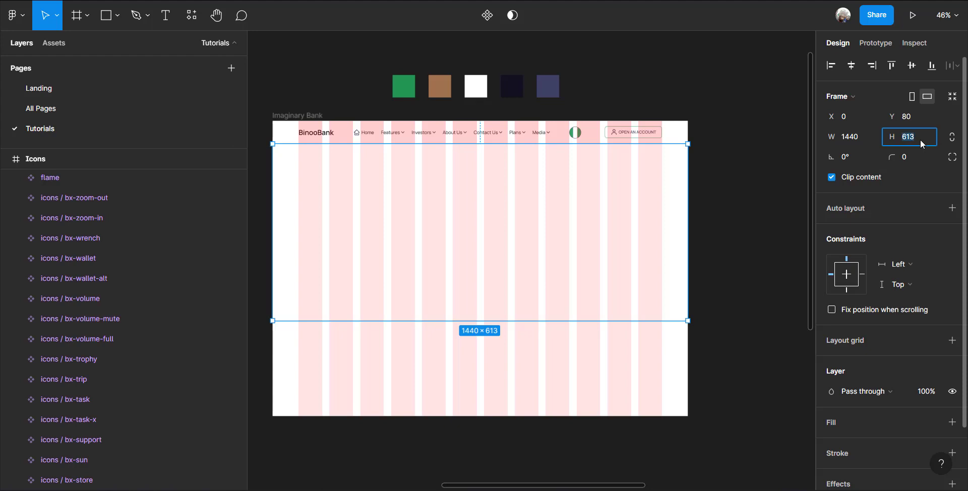
pyautogui.press('Return')
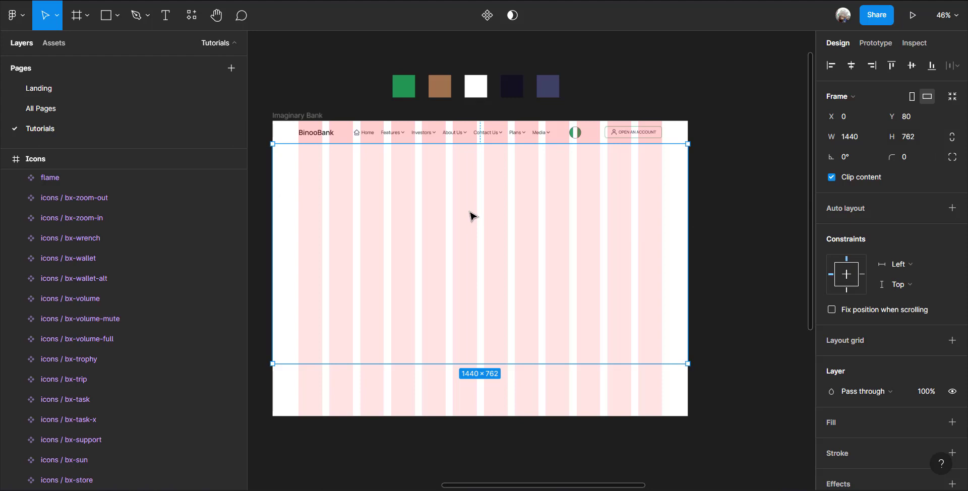
pyautogui.click(755, 228)
# Draw a rectangle about 620 × 461 inside the new section frame and move it to X 720, Y 0
pyautogui.scroll(2, 560, 264)
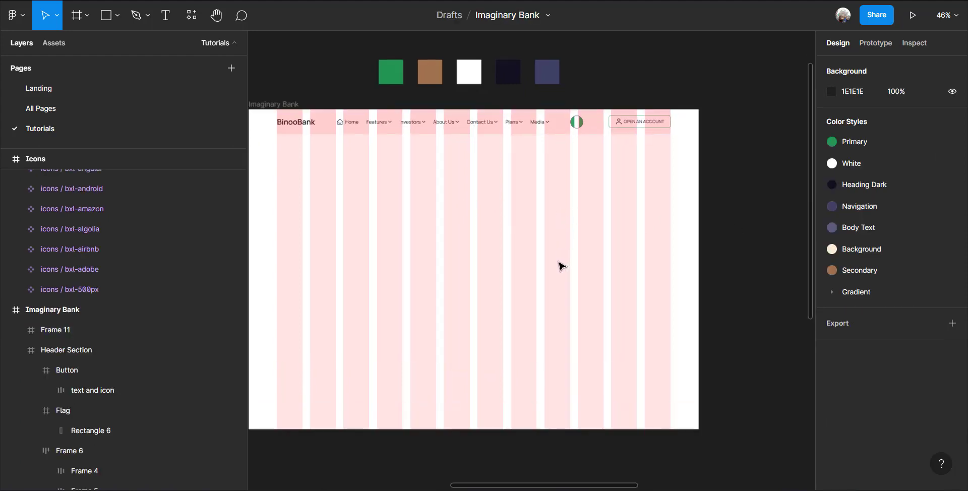
pyautogui.scroll(-3, 563, 267)
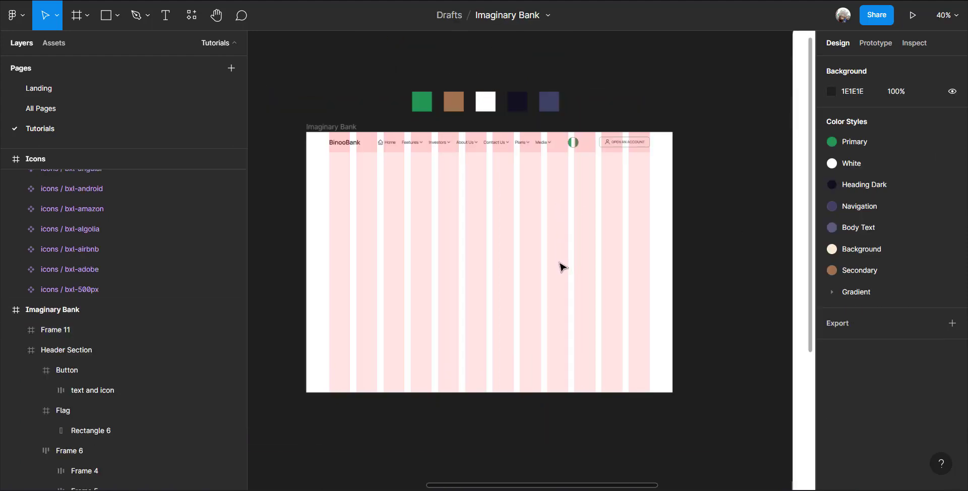
pyautogui.click(106, 23)
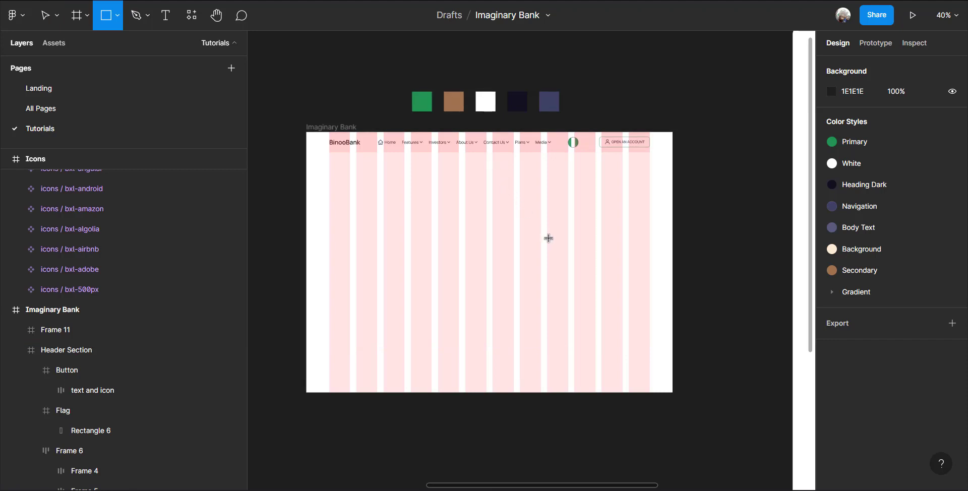
pyautogui.moveTo(493, 160)
pyautogui.mouseDown()
pyautogui.moveTo(566, 249)
pyautogui.moveTo(650, 278)
pyautogui.mouseUp()
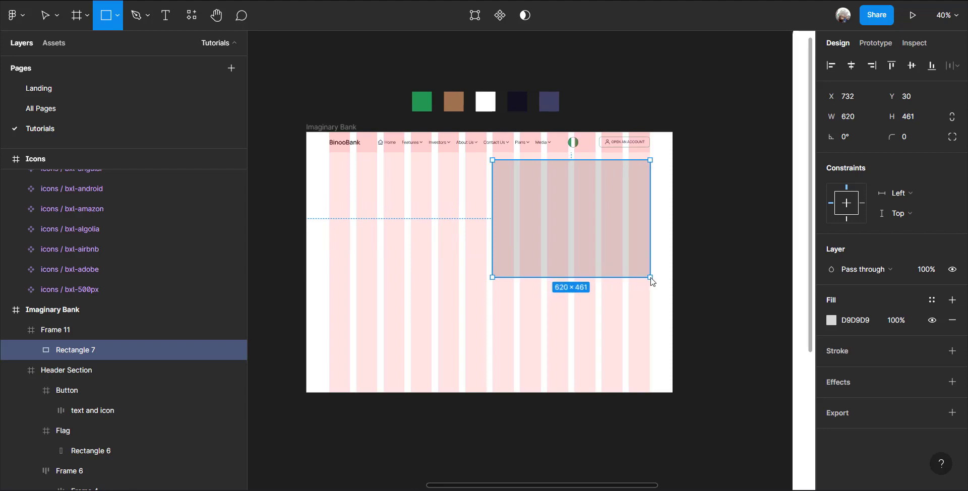
pyautogui.moveTo(553, 214); pyautogui.dragTo(559, 206)
# Resize the rectangle to 724 × 762 so it spans the sixth to last grid columns and the section frame's full height
pyautogui.scroll(2, 639, 216)
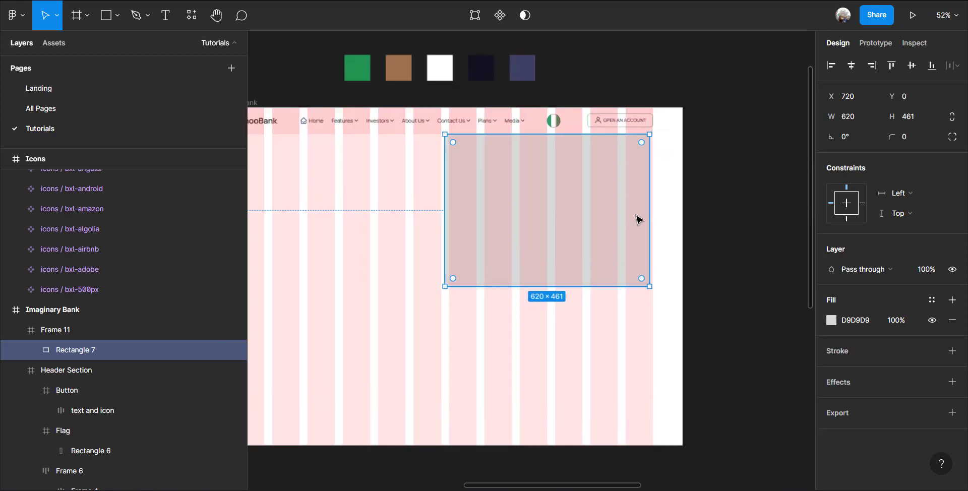
pyautogui.scroll(3, 631, 222)
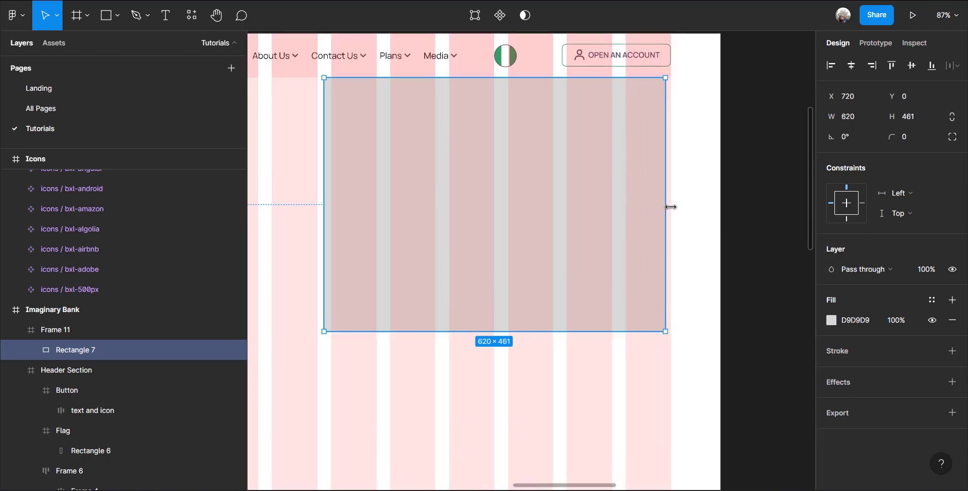
pyautogui.moveTo(673, 206); pyautogui.dragTo(670, 207)
pyautogui.scroll(-4, 689, 239)
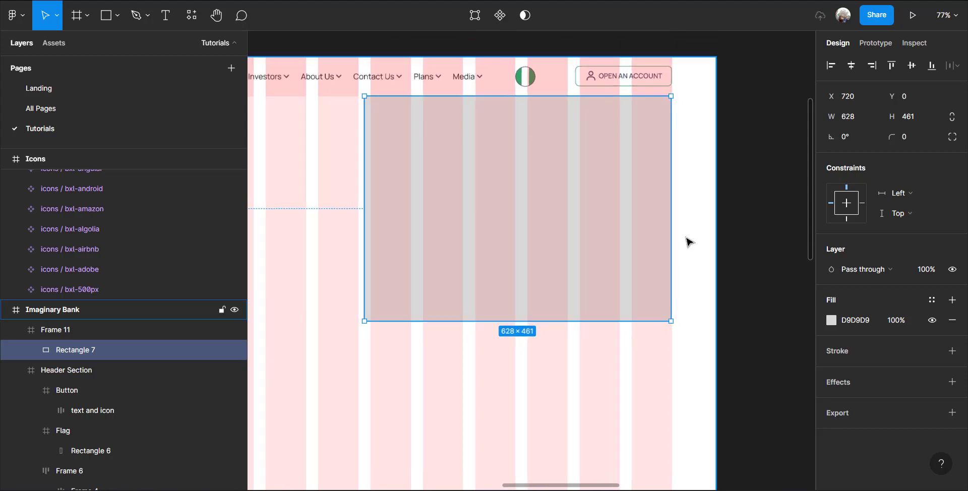
pyautogui.scroll(-2, 690, 239)
pyautogui.hscroll(2, 692, 232)
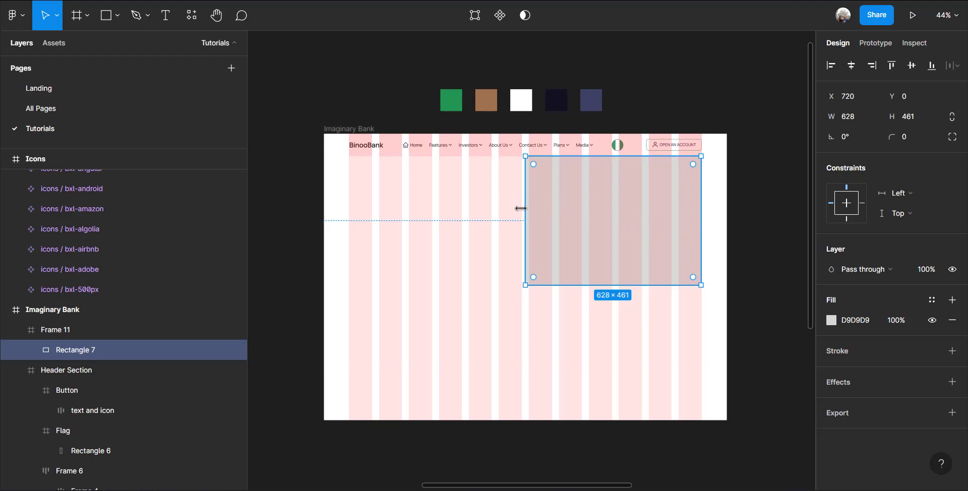
pyautogui.moveTo(522, 209); pyautogui.dragTo(498, 210)
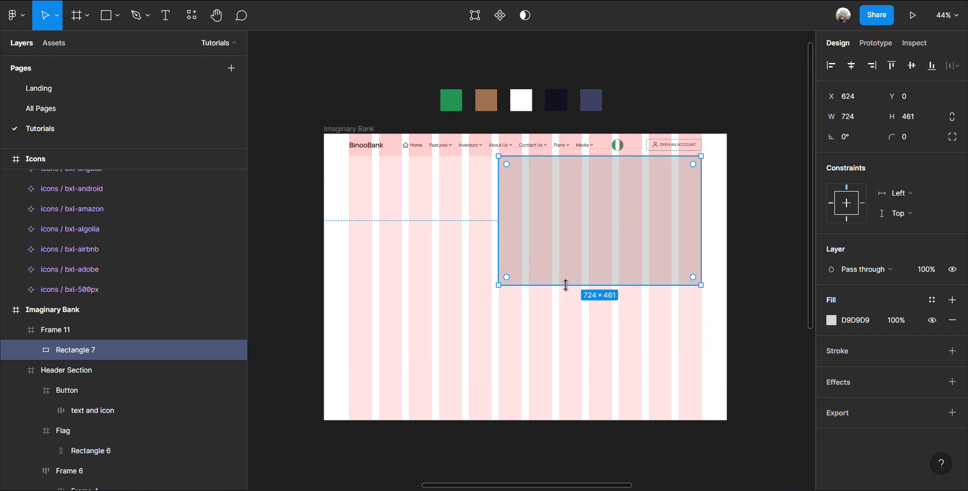
pyautogui.moveTo(566, 285); pyautogui.dragTo(573, 369)
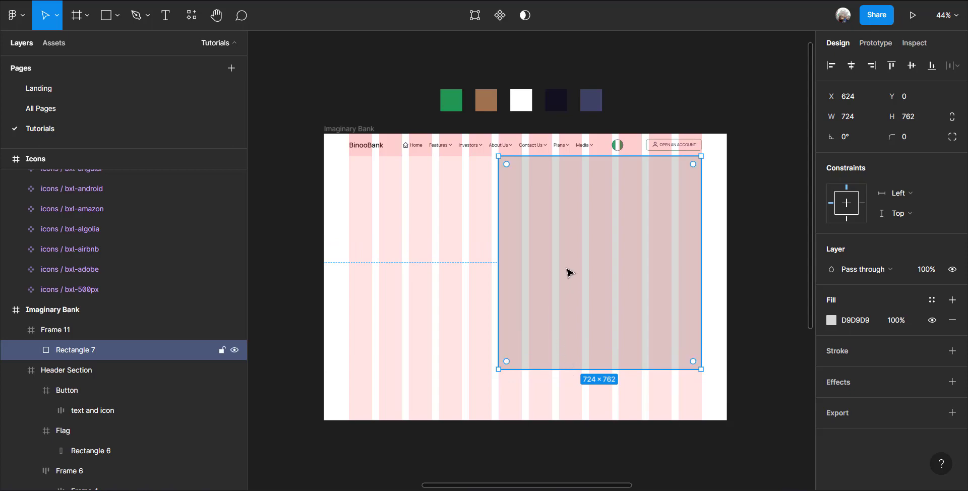
# Round only the two left corners of the rectangle with a radius of 30
pyautogui.doubleClick(569, 273)
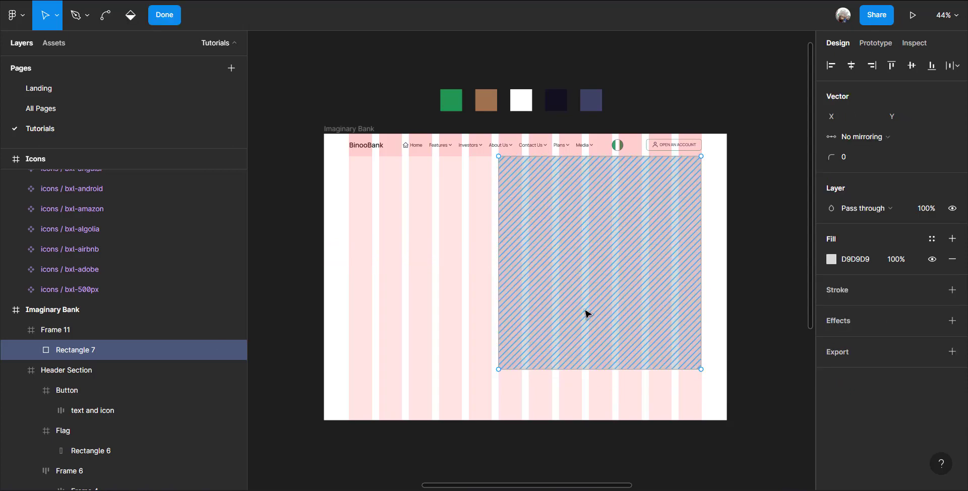
pyautogui.moveTo(472, 133)
pyautogui.mouseDown()
pyautogui.moveTo(525, 188)
pyautogui.moveTo(537, 242)
pyautogui.moveTo(538, 401)
pyautogui.mouseUp()
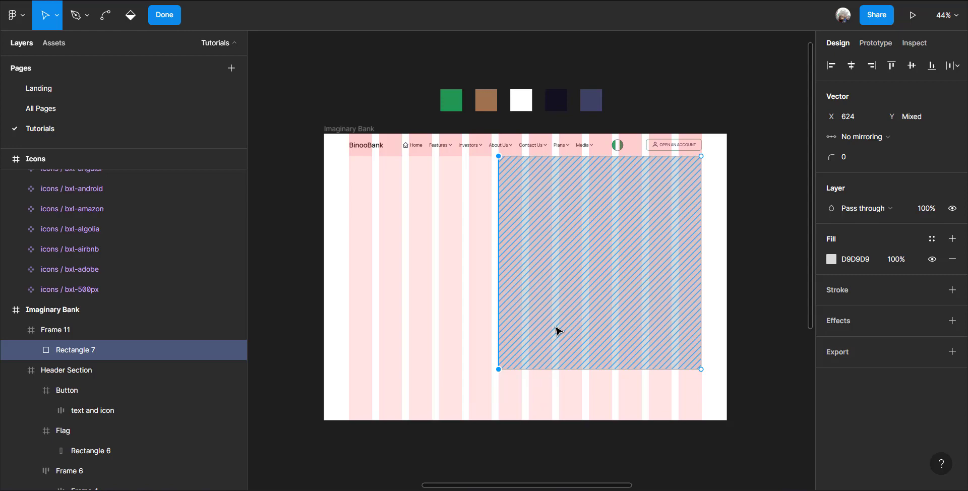
pyautogui.click(873, 163)
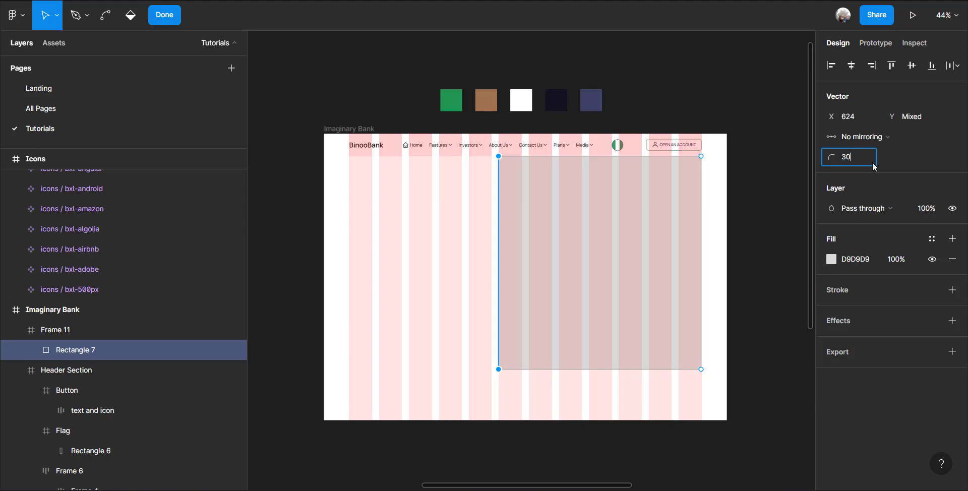
pyautogui.write('30')
pyautogui.press('Return')
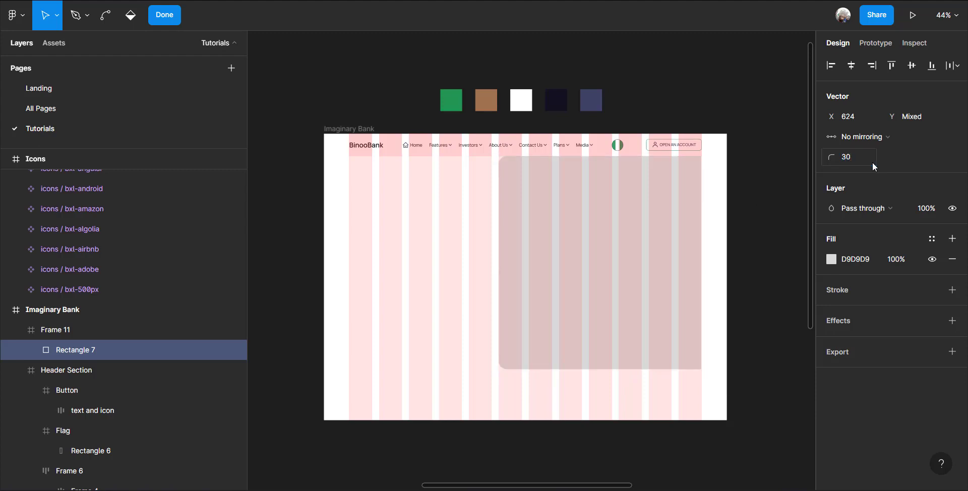
pyautogui.press('Escape')
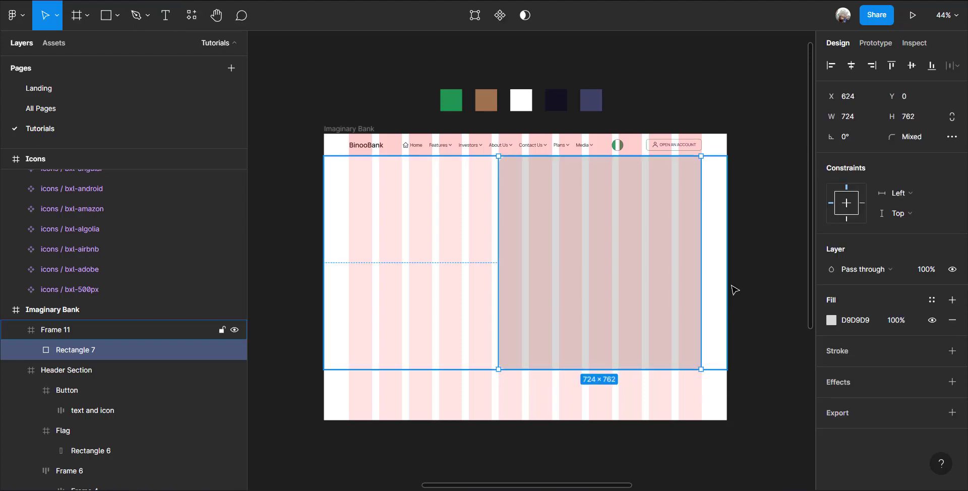
pyautogui.click(771, 159)
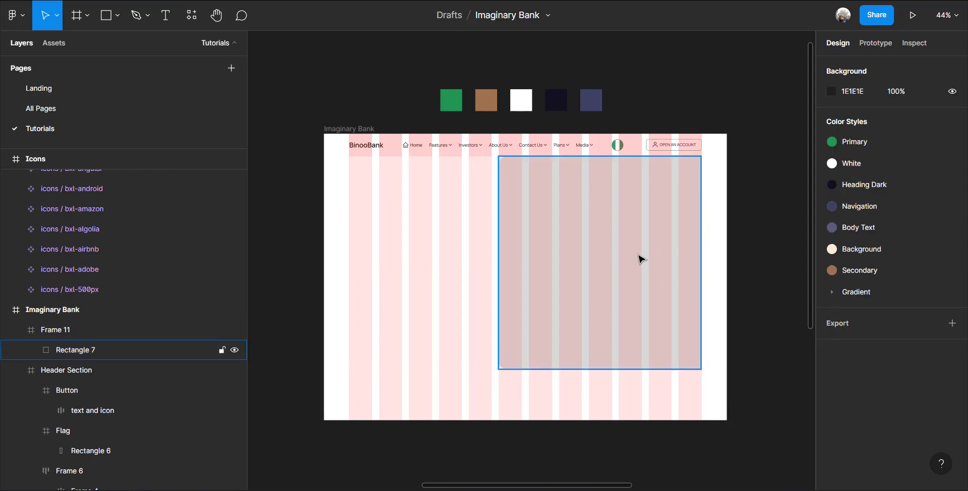
# Select the banner-corporate 1 photo of the woman on the phone and set its layer opacity to 90%
pyautogui.scroll(-5, 641, 257)
pyautogui.scroll(1, 642, 262)
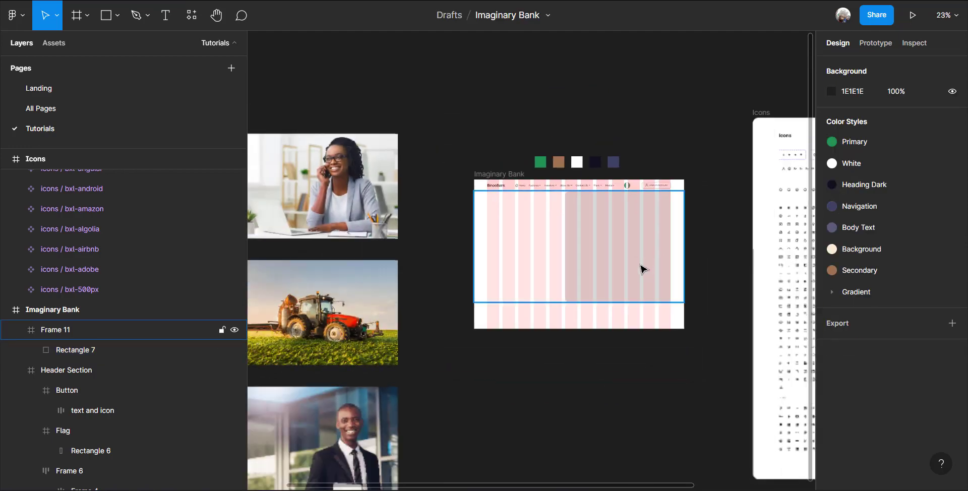
pyautogui.scroll(-2, 639, 266)
pyautogui.doubleClick(346, 193)
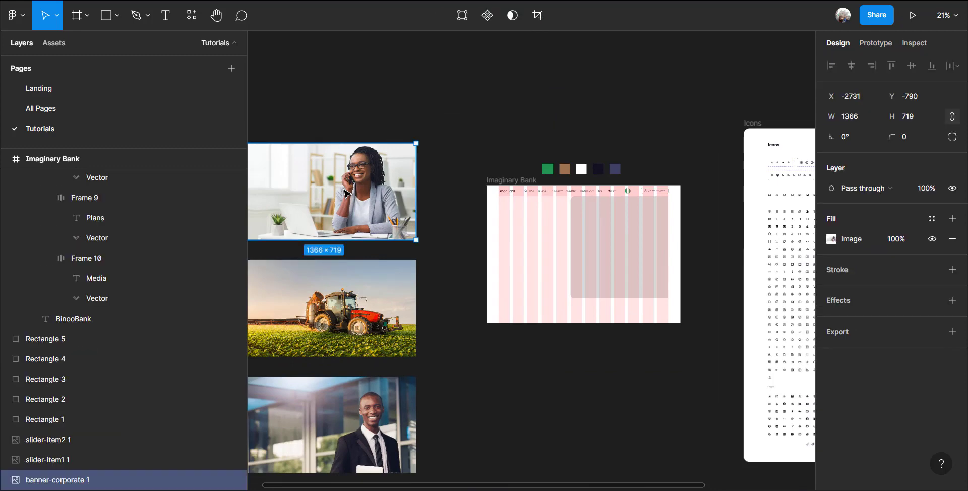
pyautogui.press('Escape')
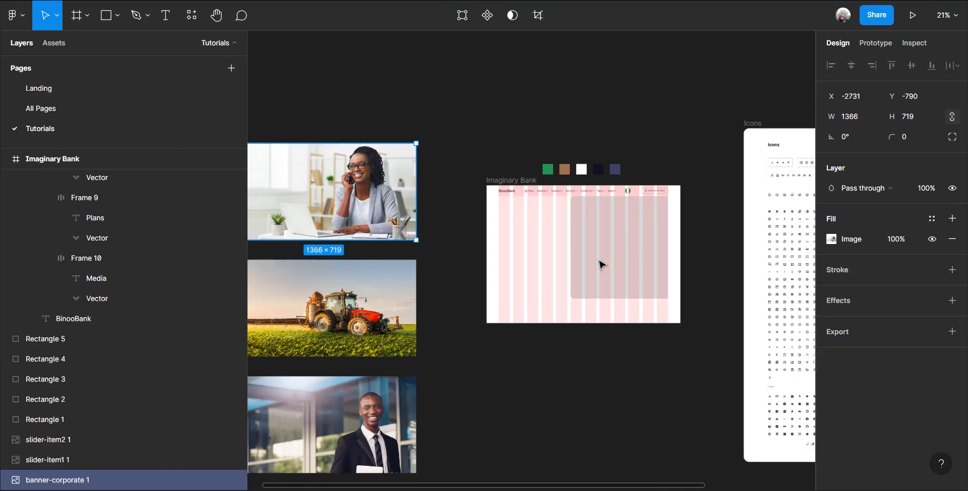
pyautogui.scroll(4, 544, 281)
pyautogui.scroll(2, 545, 281)
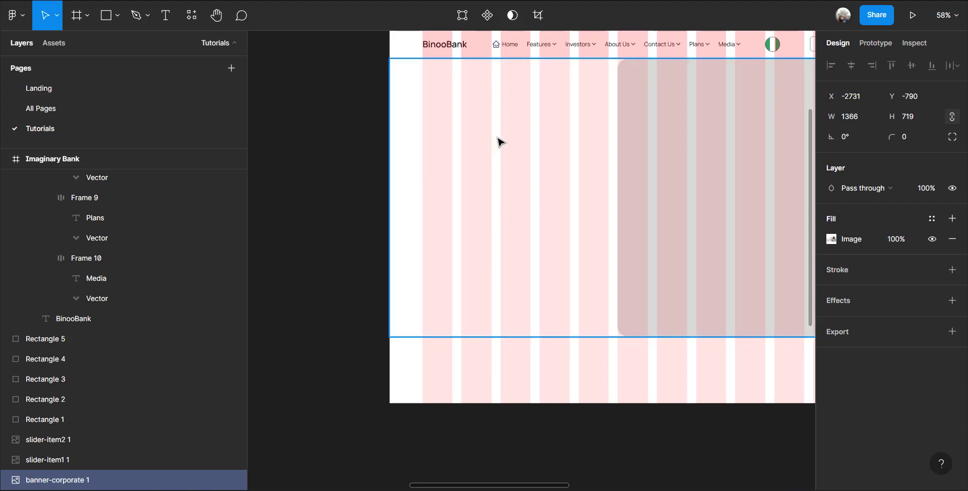
pyautogui.press('9')
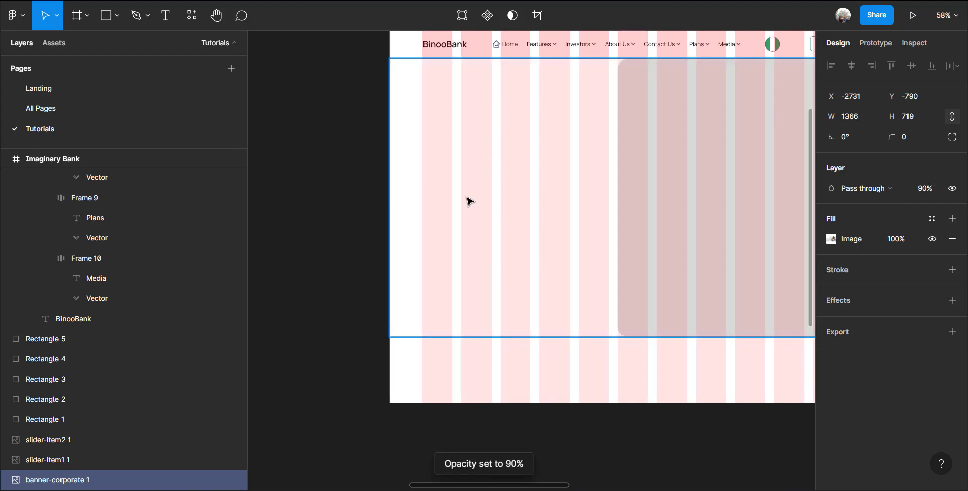
# Add the green (219653) text "TRUE FREE BANKING EXPERIENCE" to the section frame at about X 99, Y 189
pyautogui.scroll(-1, 451, 212)
pyautogui.scroll(-2, 446, 216)
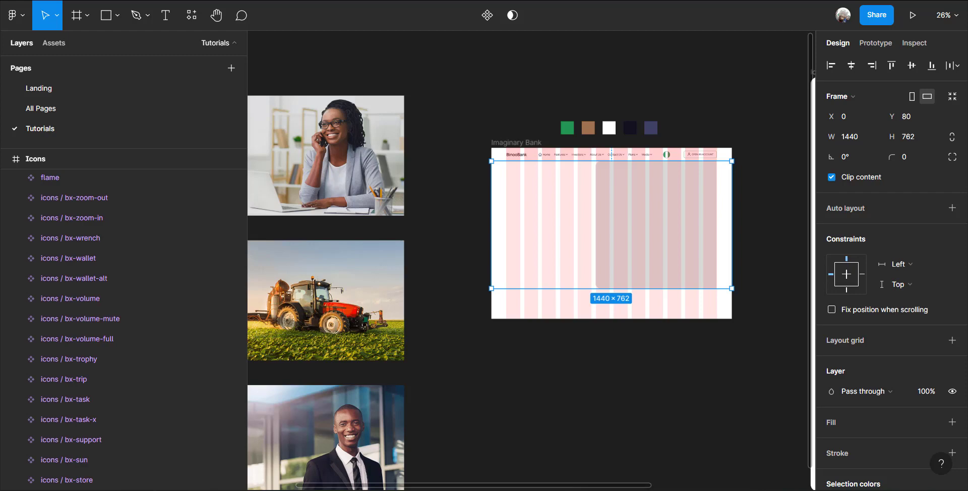
pyautogui.scroll(3, 573, 264)
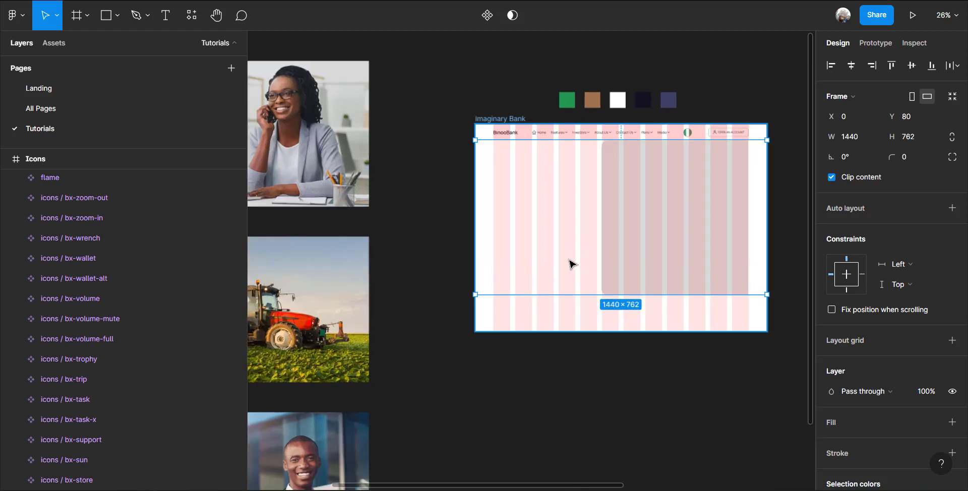
pyautogui.scroll(2, 692, 187)
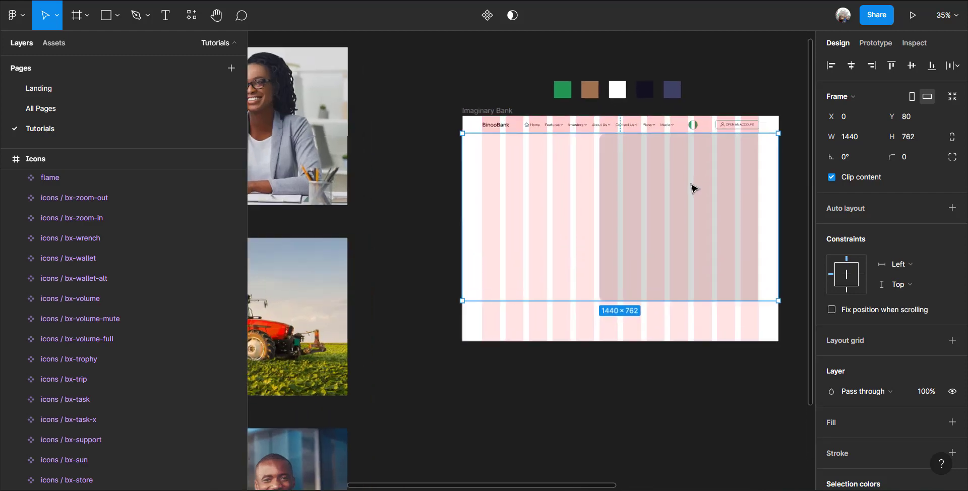
pyautogui.scroll(2, 693, 187)
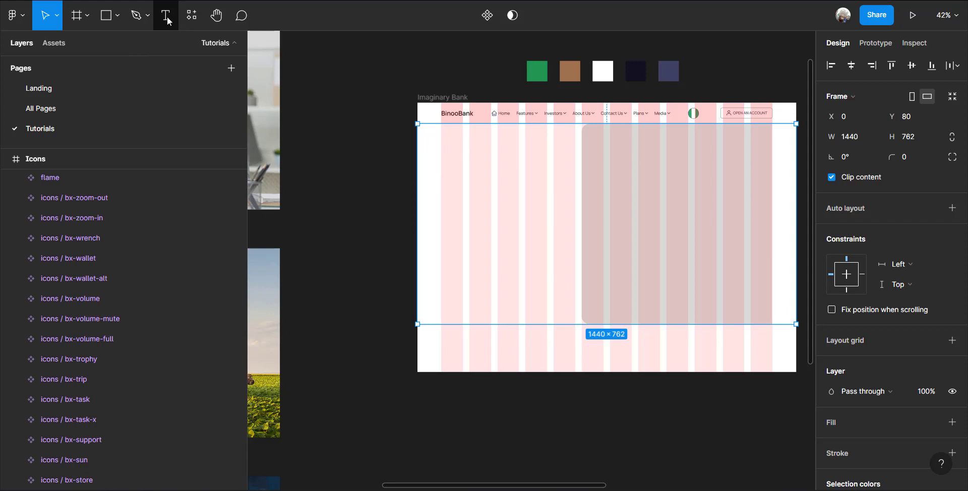
pyautogui.press('t')
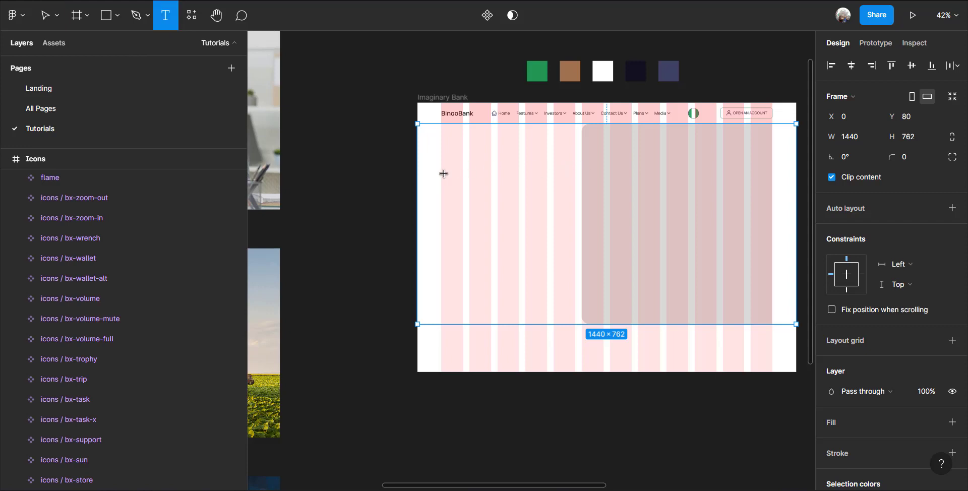
pyautogui.click(444, 173)
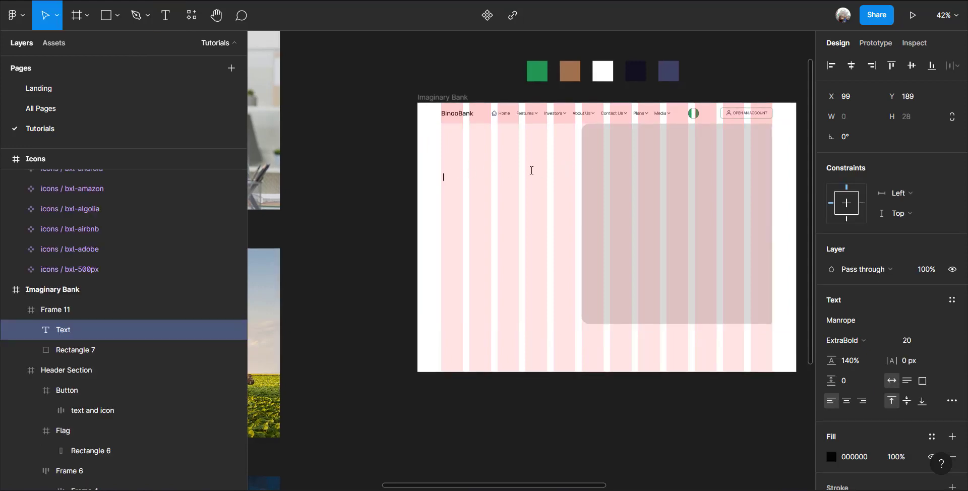
pyautogui.write('TRUE FREE BANKING EXPERIENCE')
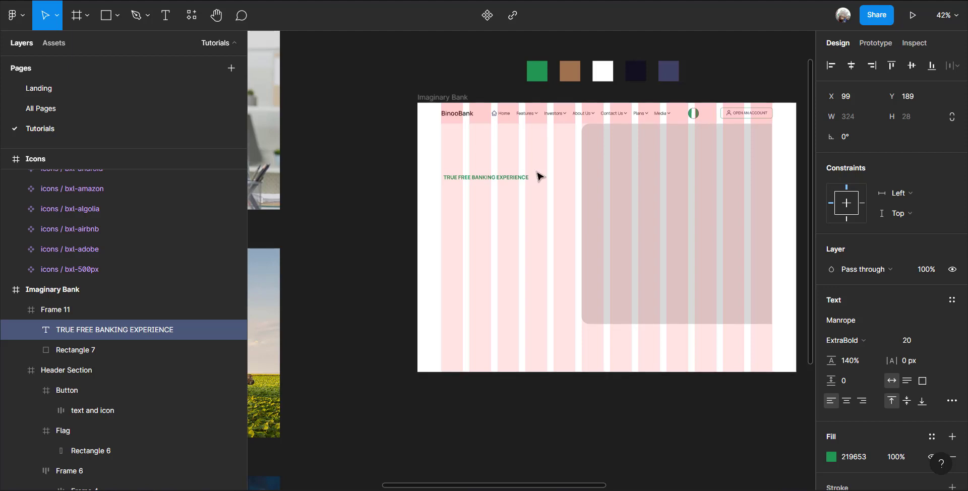
# Move the green "TRUE FREE BANKING EXPERIENCE" text to X 91, Y 178, aligned with the first grid column's edge
pyautogui.scroll(5, 539, 177)
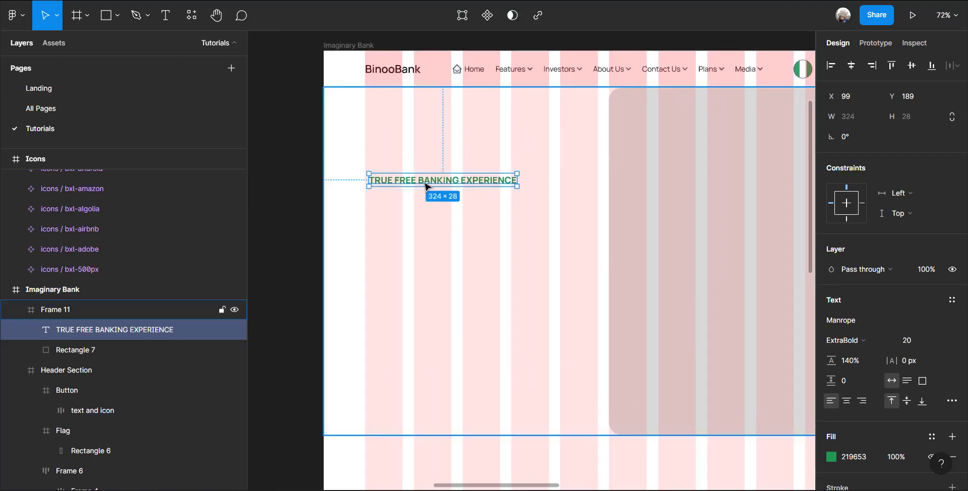
pyautogui.moveTo(426, 186)
pyautogui.mouseDown()
pyautogui.moveTo(436, 190)
pyautogui.moveTo(424, 188)
pyautogui.moveTo(431, 178)
pyautogui.mouseUp()
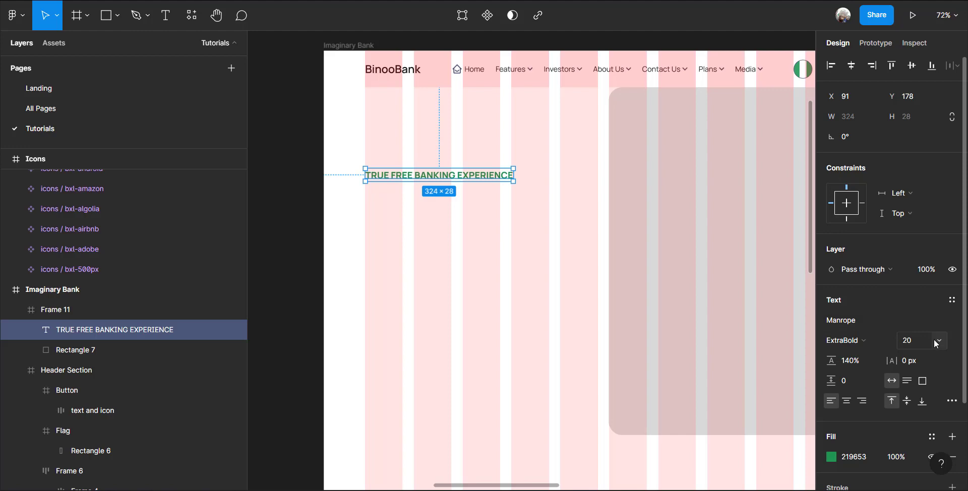
pyautogui.click(456, 229)
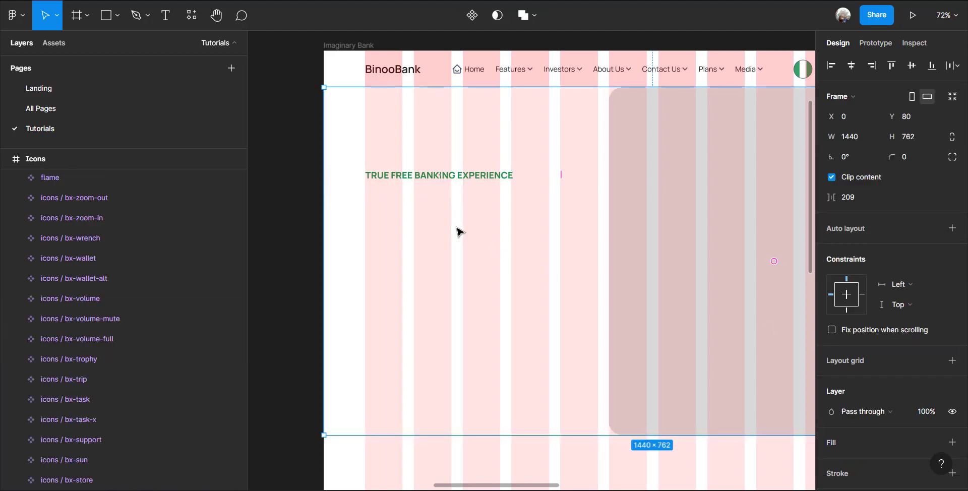
# Add the heading "Non Interest Banking Institution in Nigeria You Can Trust." at X 91 below the green text, ExtraBold 48, Heading Dark, broken into three lines
pyautogui.click(162, 20)
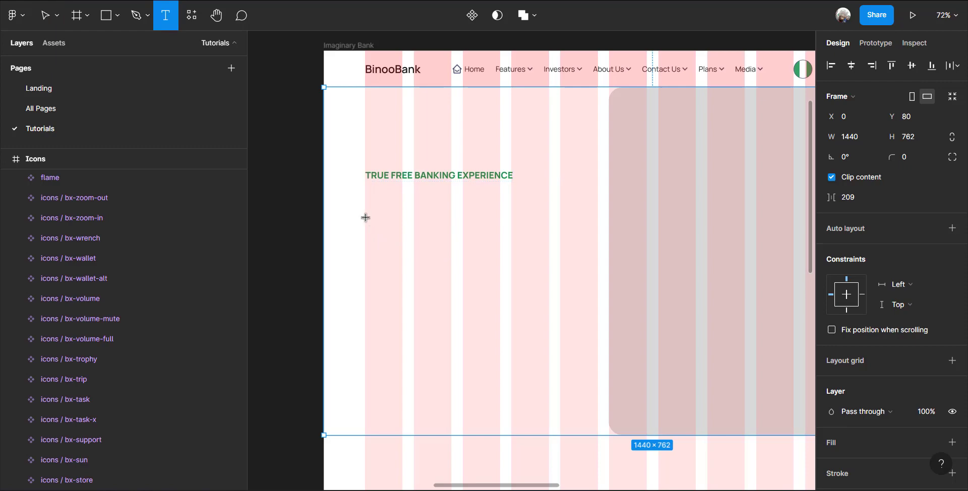
pyautogui.click(383, 222)
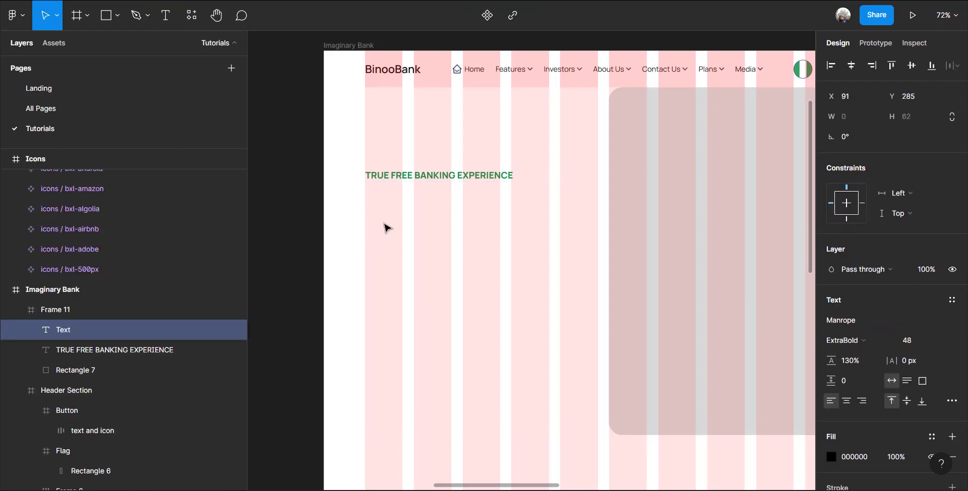
pyautogui.hotkey('ctrl', 'v')
pyautogui.scroll(-5, 375, 262)
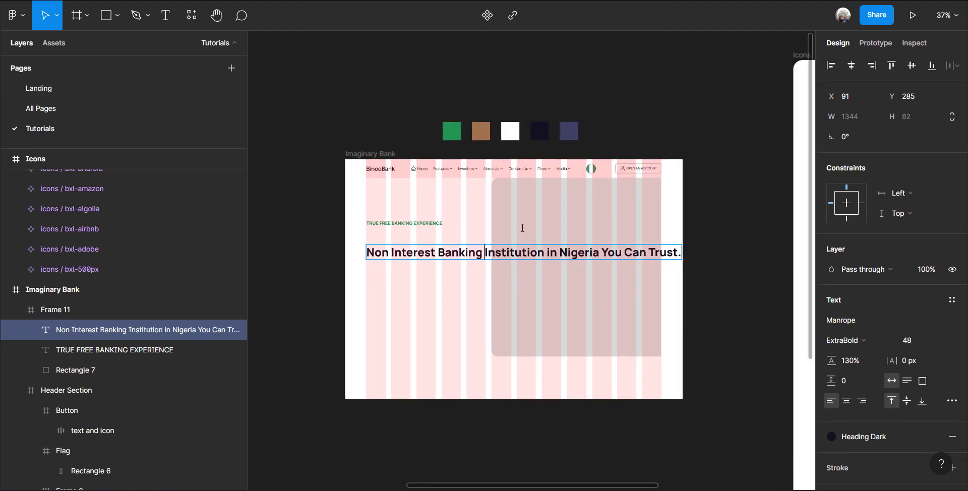
pyautogui.press('Return')
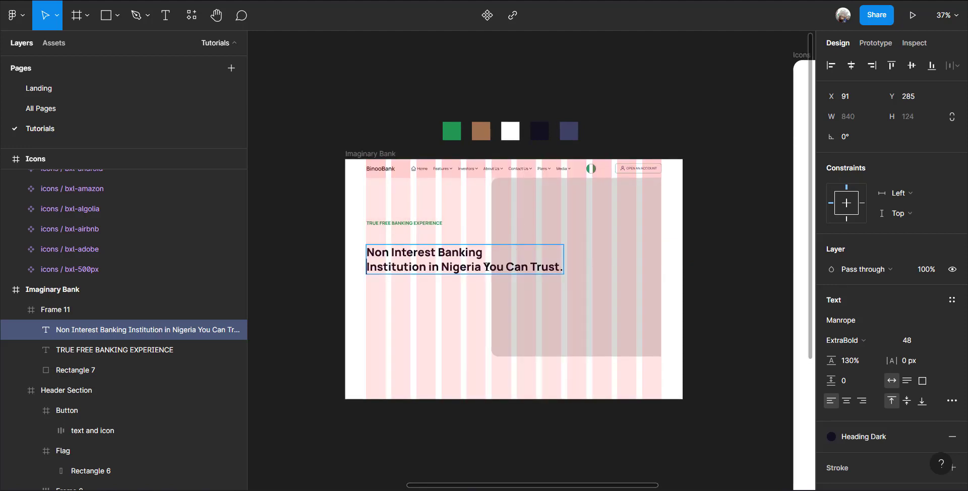
pyautogui.press('Return')
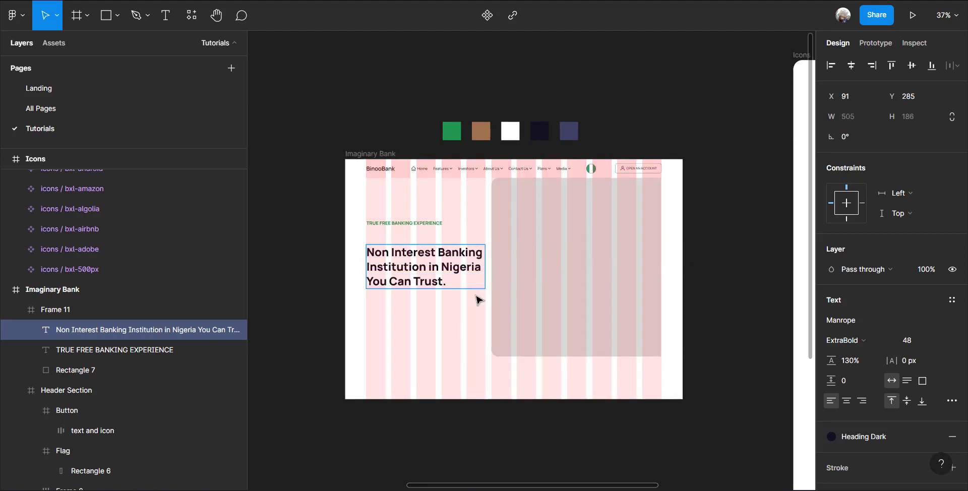
# Move the heading up to Y 223 and set the vertical spacing between it and the green text to 15
pyautogui.moveTo(399, 265); pyautogui.dragTo(400, 252)
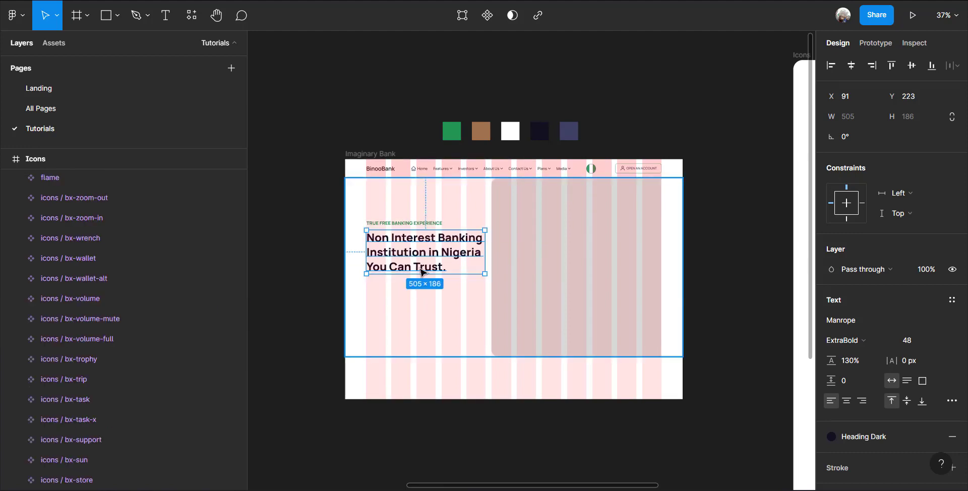
pyautogui.keyDown('shift'); pyautogui.click(423, 222); pyautogui.keyUp('shift')
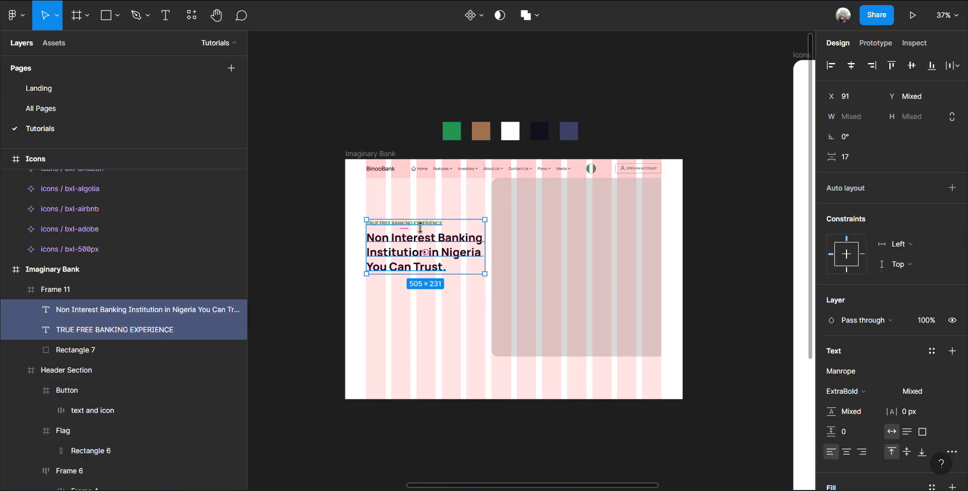
pyautogui.click(864, 163)
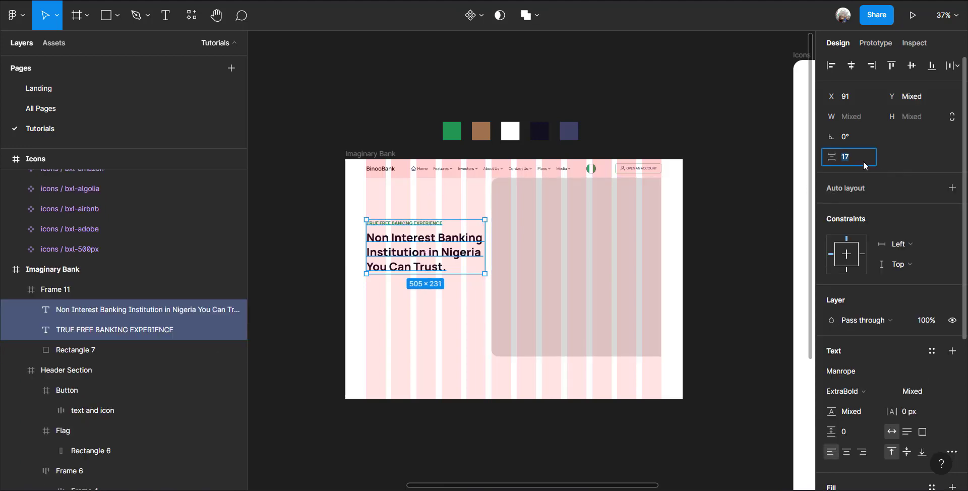
pyautogui.press('Return')
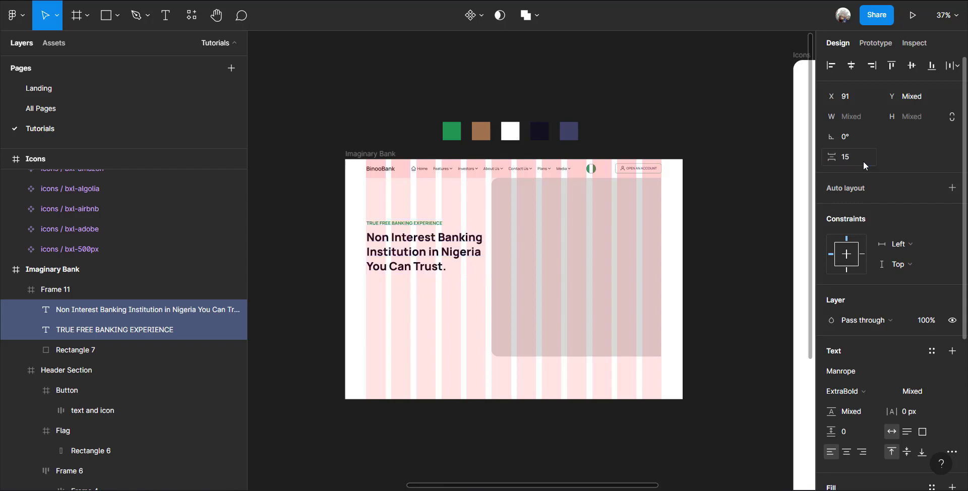
pyautogui.click(398, 310)
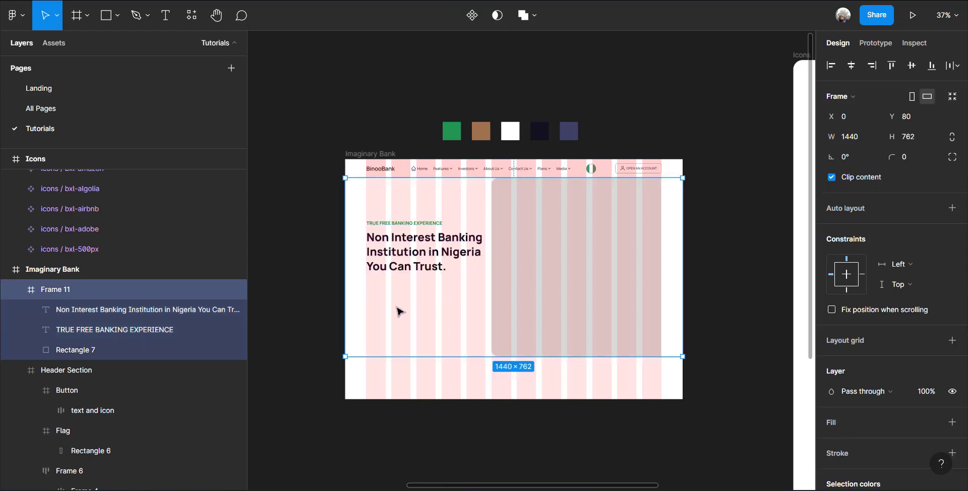
# Start a Manrope Regular 18 text layer with 160% line height below the heading, at about X 107, Y 439
pyautogui.scroll(5, 398, 311)
pyautogui.scroll(4, 397, 314)
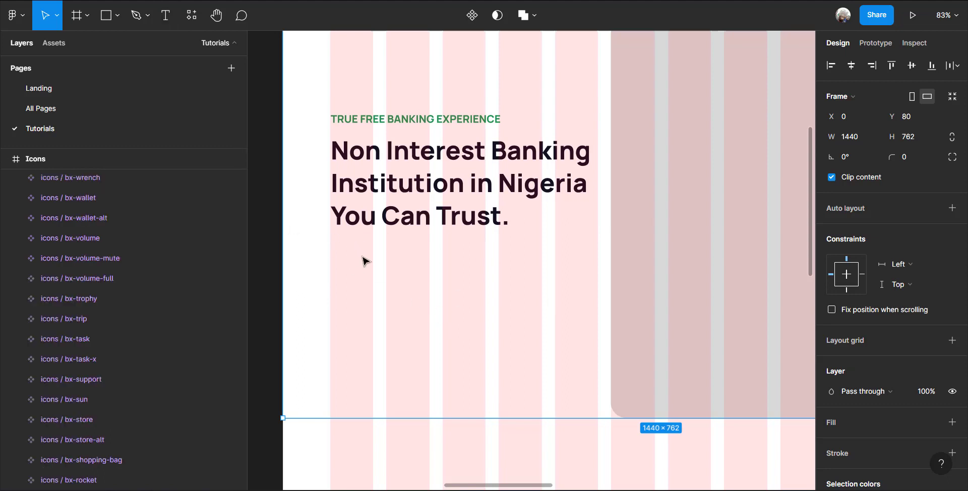
pyautogui.press('t')
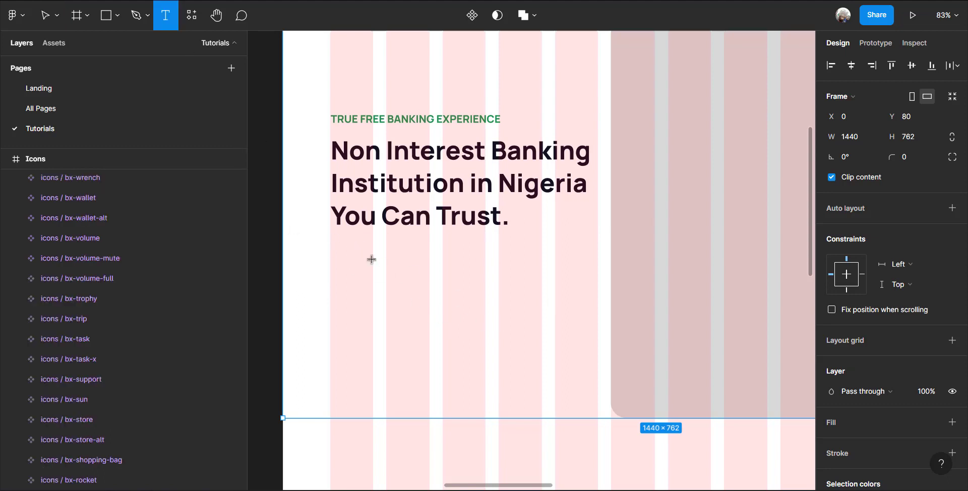
pyautogui.click(339, 248)
pyautogui.press('Escape')
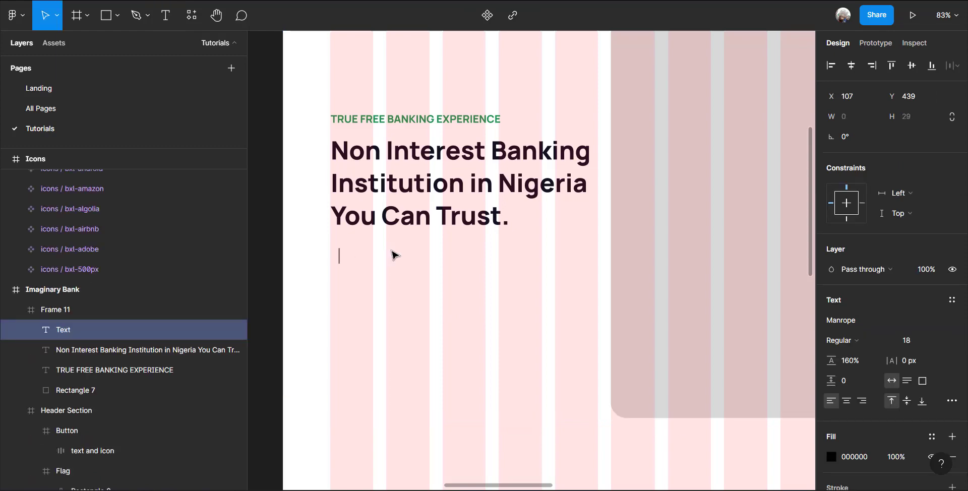
# Paste the paragraph about helping clients meet their financial needs and align it beneath the headline at X 91, Y 432
pyautogui.hotkey('ctrl', 'v')
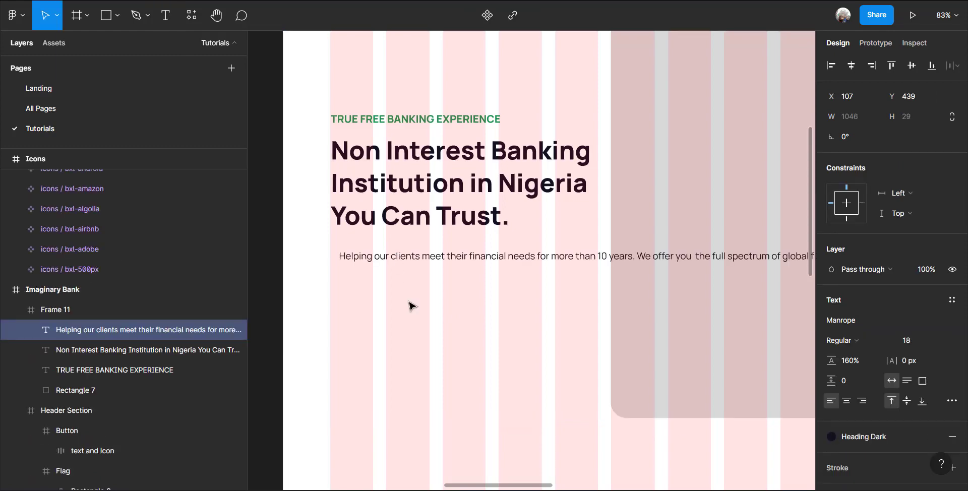
pyautogui.moveTo(425, 261); pyautogui.dragTo(414, 256)
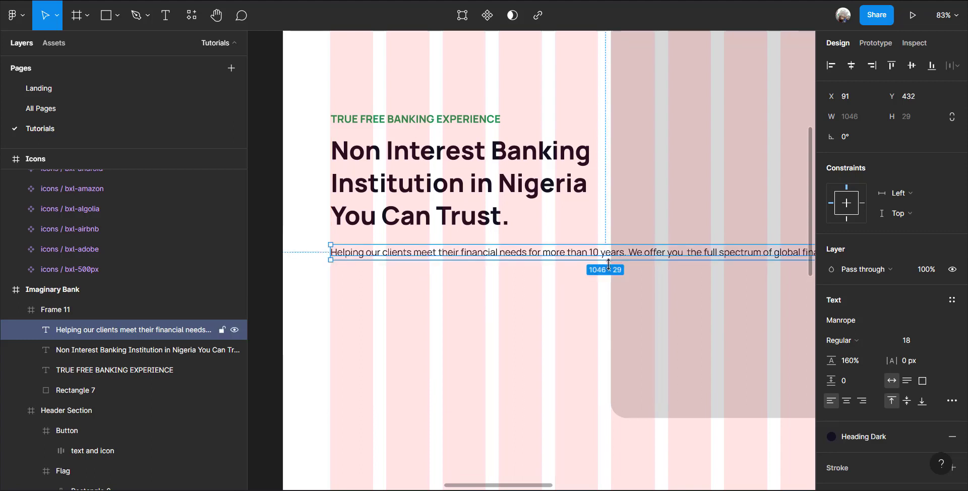
# Break the paragraph into three lines, starting the second at "10 years." and the third at "services."
pyautogui.doubleClick(593, 254)
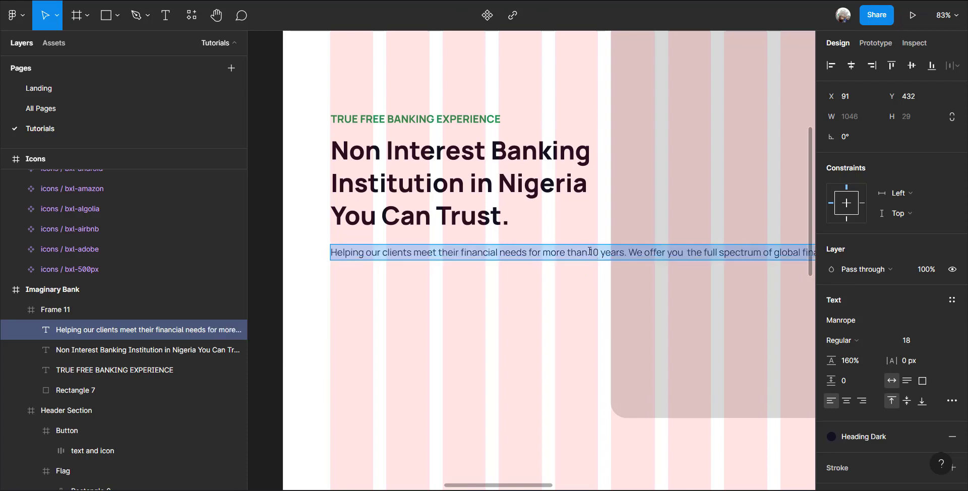
pyautogui.click(589, 252)
pyautogui.press('Return')
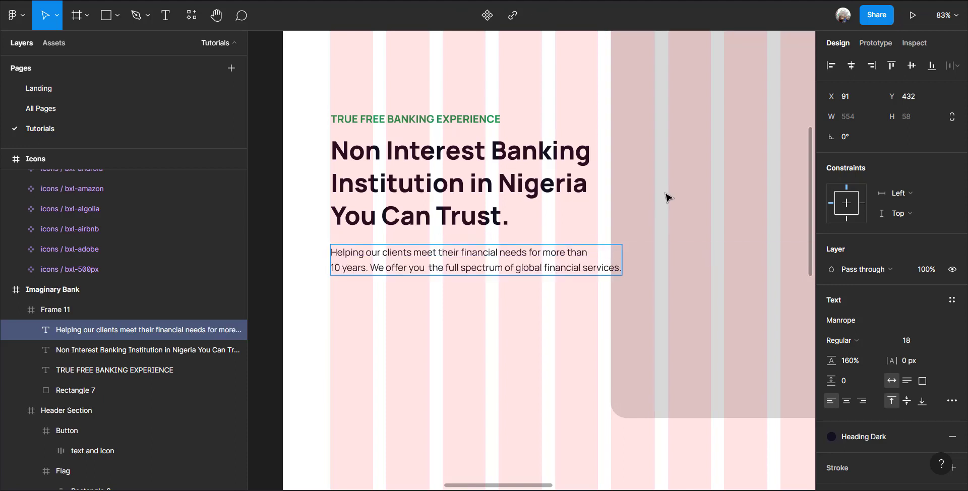
pyautogui.press('Escape')
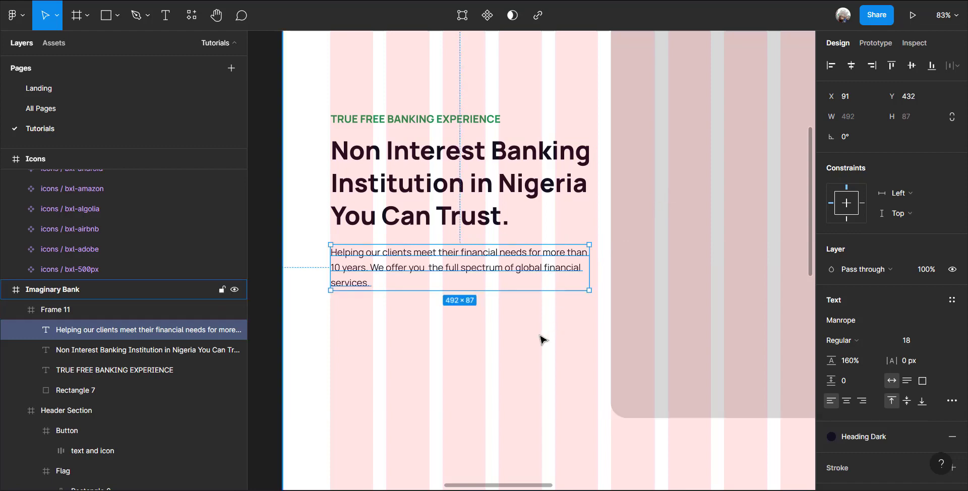
pyautogui.scroll(-3, 542, 340)
pyautogui.press('Escape')
# Duplicate the paragraph directly below the original at Y 544 and open the copy's text for editing
pyautogui.scroll(-2, 449, 352)
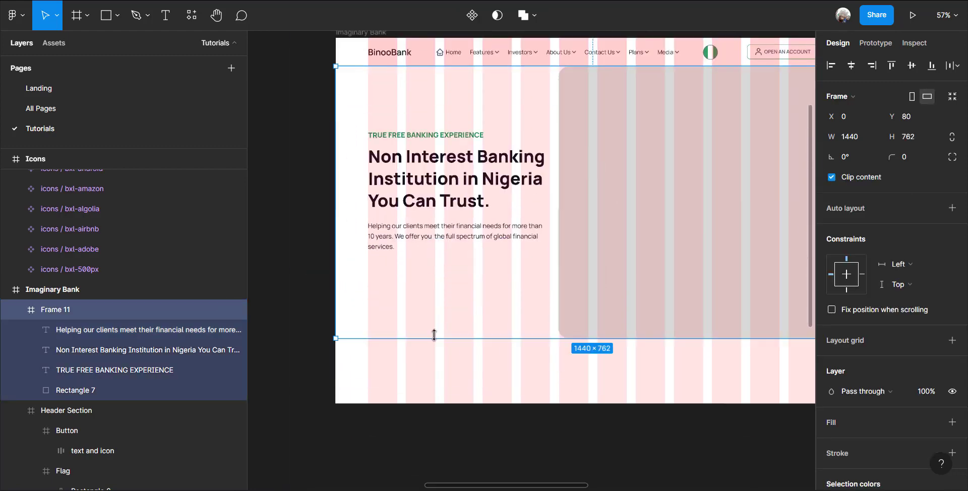
pyautogui.scroll(-1, 434, 330)
pyautogui.scroll(5, 434, 320)
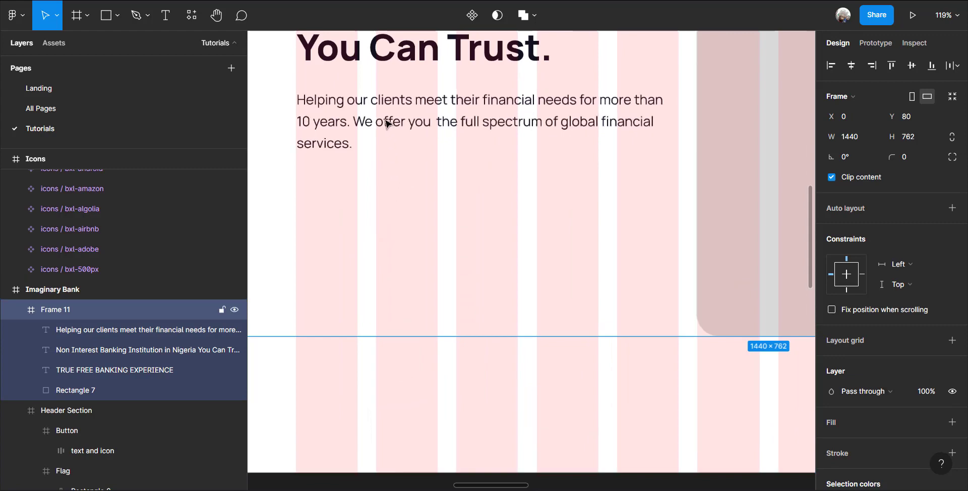
pyautogui.click(386, 124)
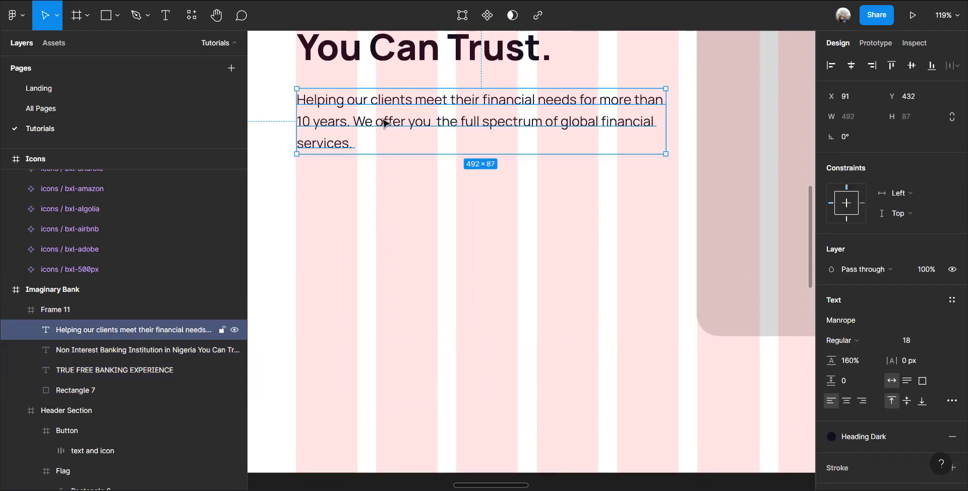
pyautogui.hotkey('ctrl', 'd')
pyautogui.moveTo(383, 123); pyautogui.dragTo(383, 204)
pyautogui.doubleClick(383, 205)
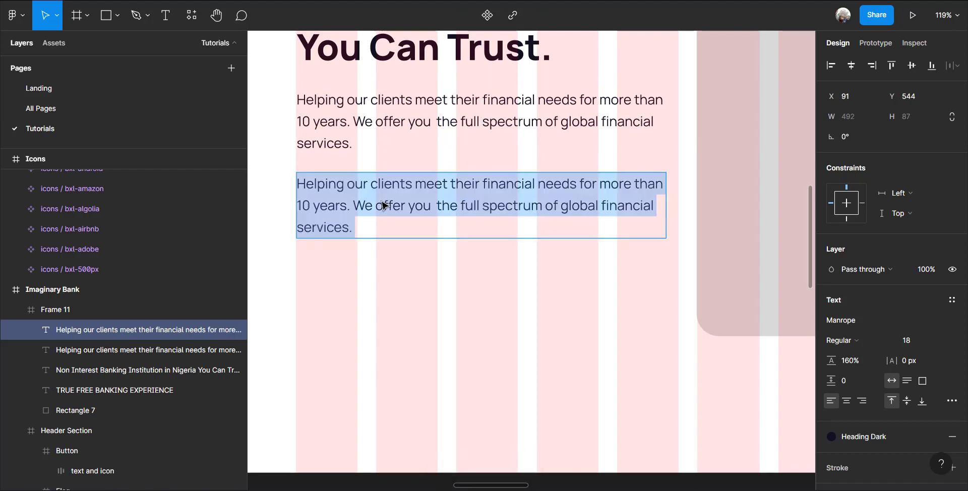
pyautogui.write('Fully')
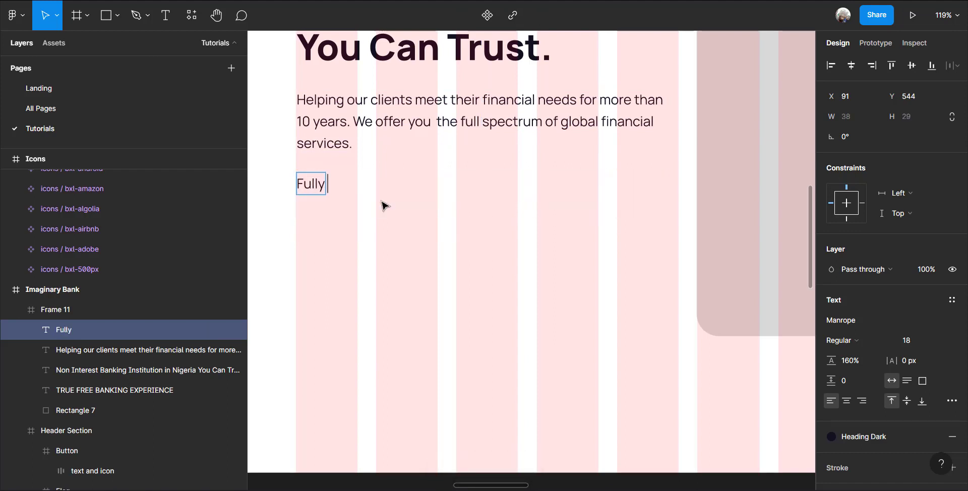
pyautogui.write(' verifies')
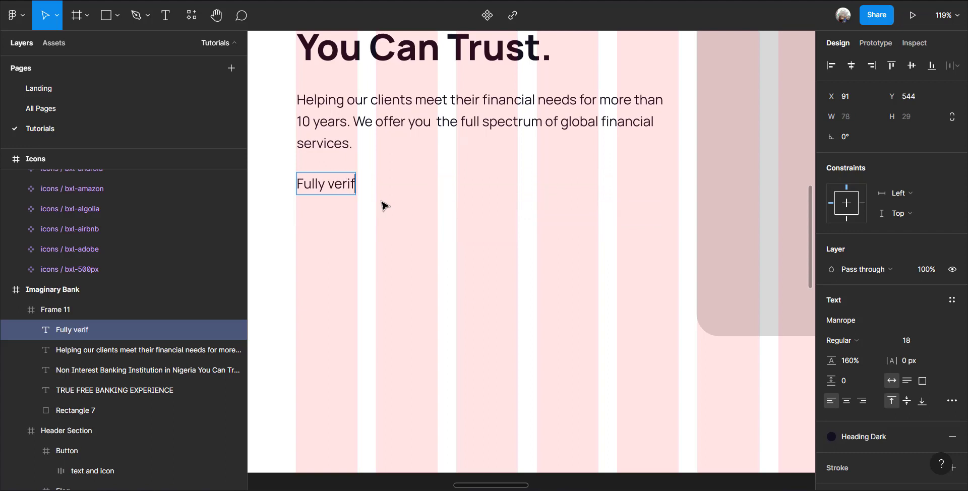
pyautogui.press('BackSpace')
pyautogui.write('d')
pyautogui.press('BackSpace')
pyautogui.press('BackSpace')
pyautogui.press('BackSpace')
pyautogui.press('BackSpace')
pyautogui.press('BackSpace')
pyautogui.press('BackSpace')
pyautogui.press('BackSpace')
pyautogui.press('BackSpace')
pyautogui.press('BackSpace')
pyautogui.press('BackSpace')
pyautogui.press('BackSpace')
pyautogui.press('BackSpace')
pyautogui.press('BackSpace')
pyautogui.press('BackSpace')
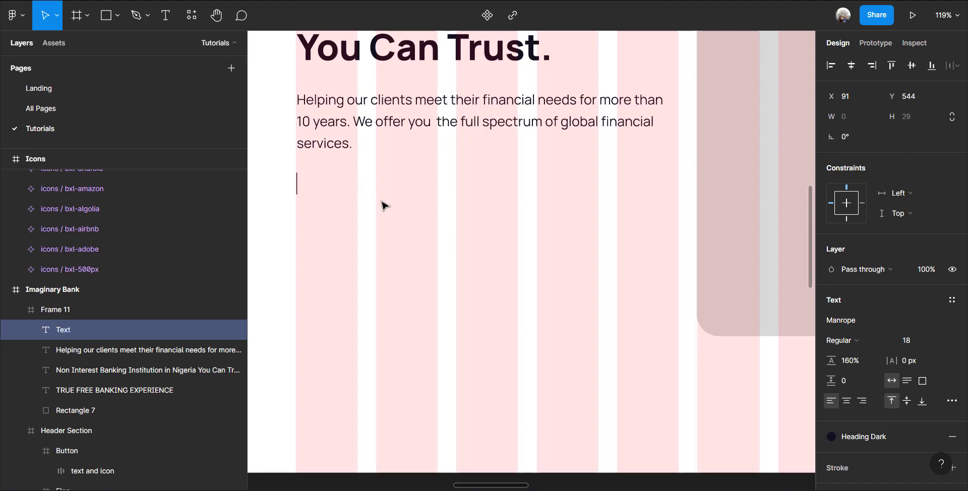
# Enter "Fully certified by the CBN" as the text of the duplicated paragraph
pyautogui.write('Full')
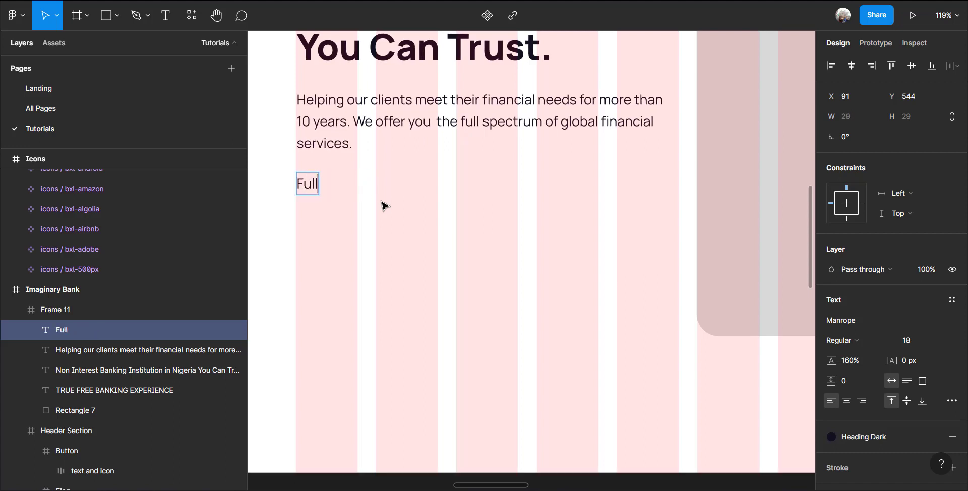
pyautogui.write('y certif')
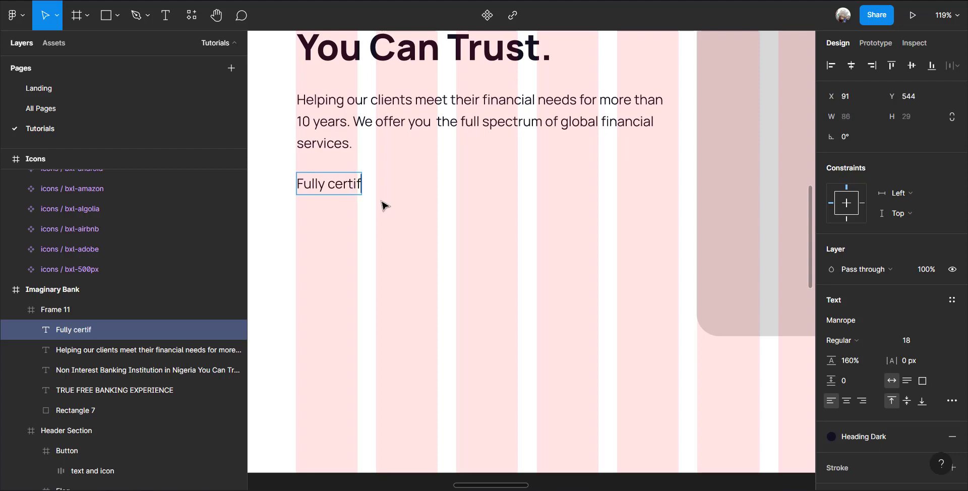
pyautogui.write('ied bt the')
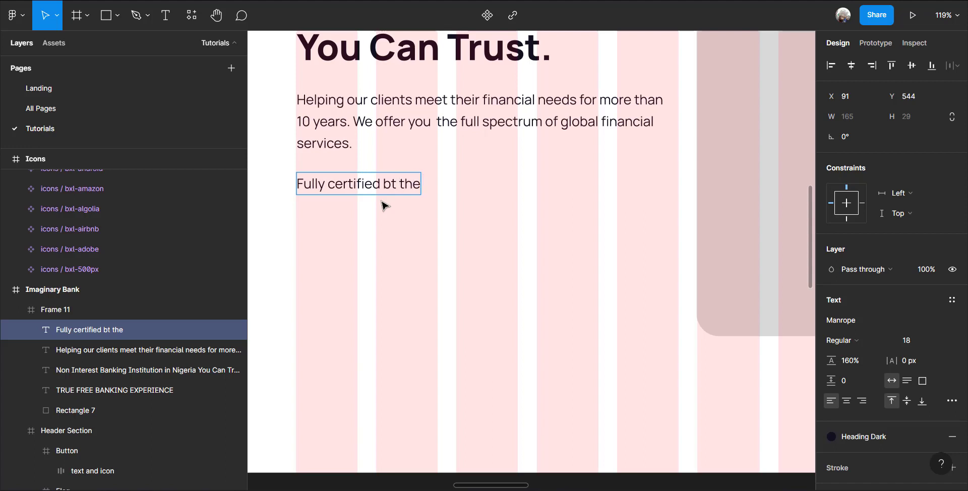
pyautogui.press('BackSpace')
pyautogui.press('BackSpace')
pyautogui.press('BackSpace')
pyautogui.press('BackSpace')
pyautogui.press('BackSpace')
pyautogui.write('y the CBN')
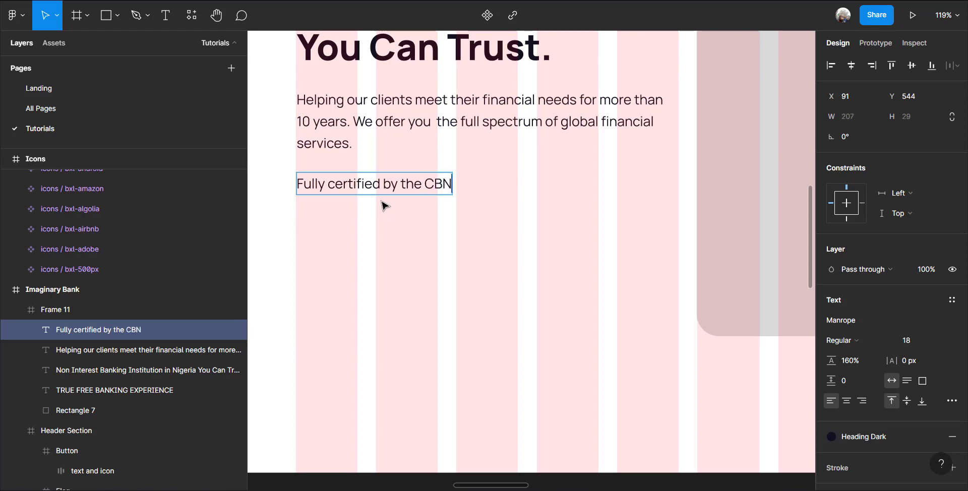
pyautogui.press('Escape')
# Draw a button frame of about 215 × 45 beneath the "Fully certified by the CBN" line, at the text's starting edge
pyautogui.scroll(-3, 380, 272)
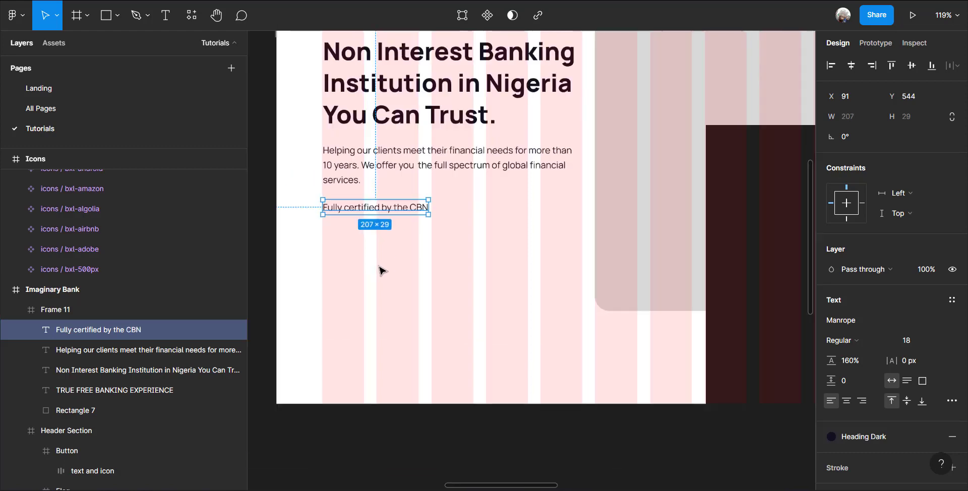
pyautogui.scroll(-5, 382, 271)
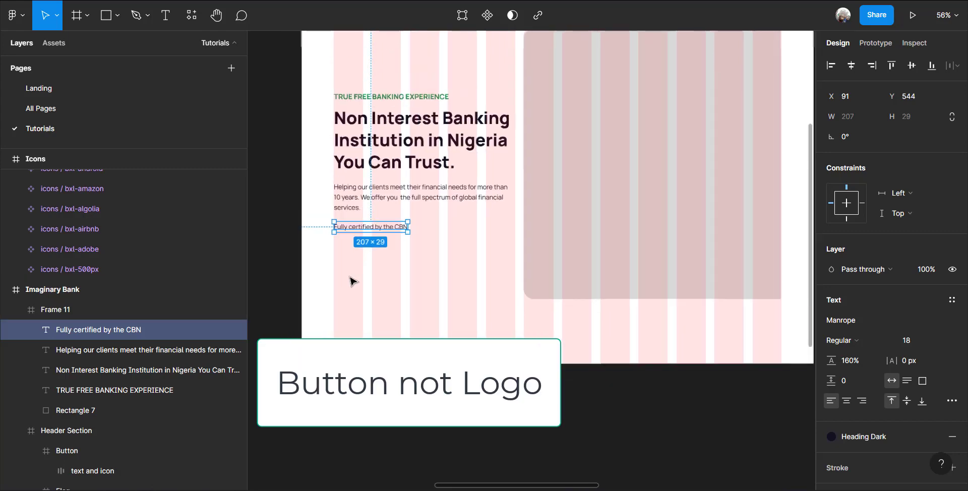
pyautogui.scroll(4, 353, 280)
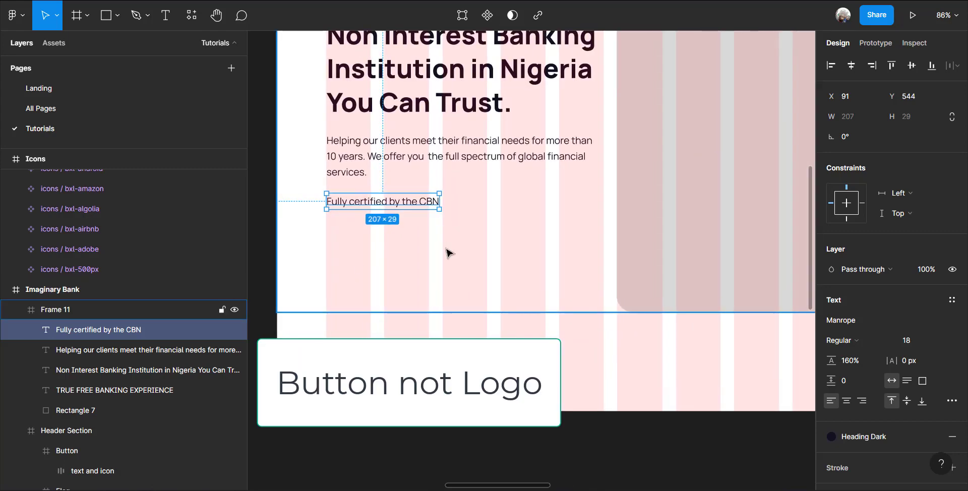
pyautogui.press('Escape')
pyautogui.click(77, 16)
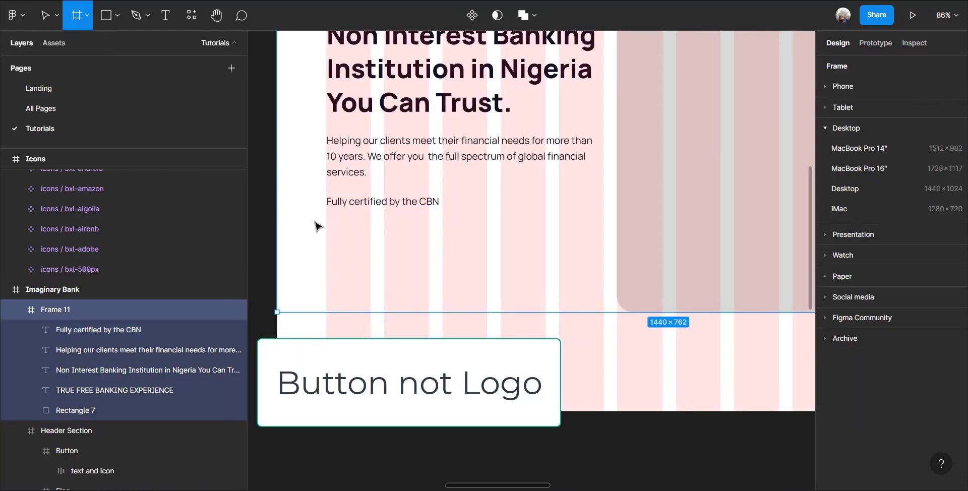
pyautogui.moveTo(326, 228)
pyautogui.mouseDown()
pyautogui.moveTo(334, 255)
pyautogui.moveTo(443, 258)
pyautogui.moveTo(481, 241)
pyautogui.mouseUp()
# Fill the new button frame with the green Primary color style
pyautogui.scroll(5, 442, 257)
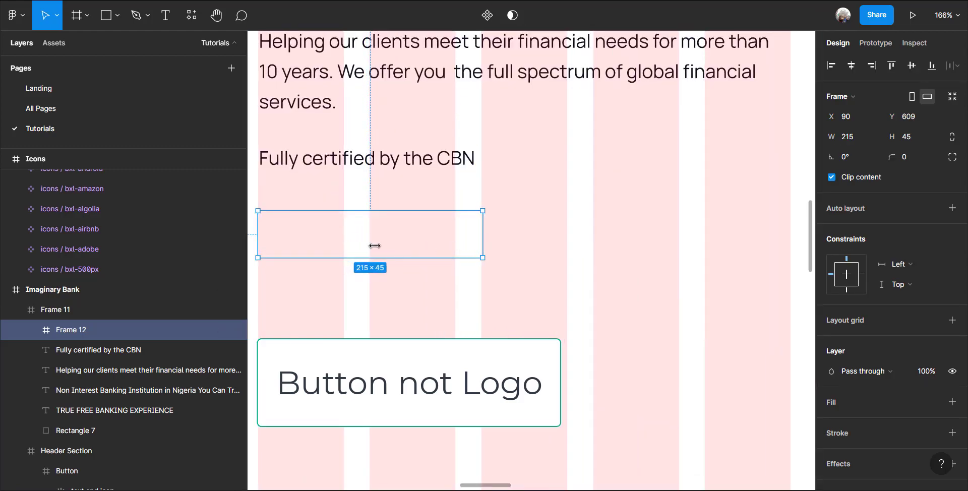
pyautogui.scroll(-2, 890, 434)
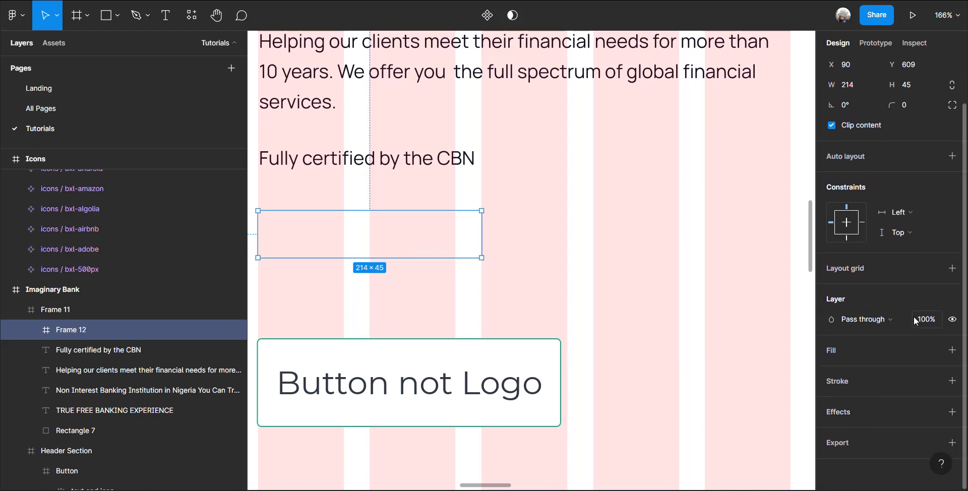
pyautogui.click(932, 350)
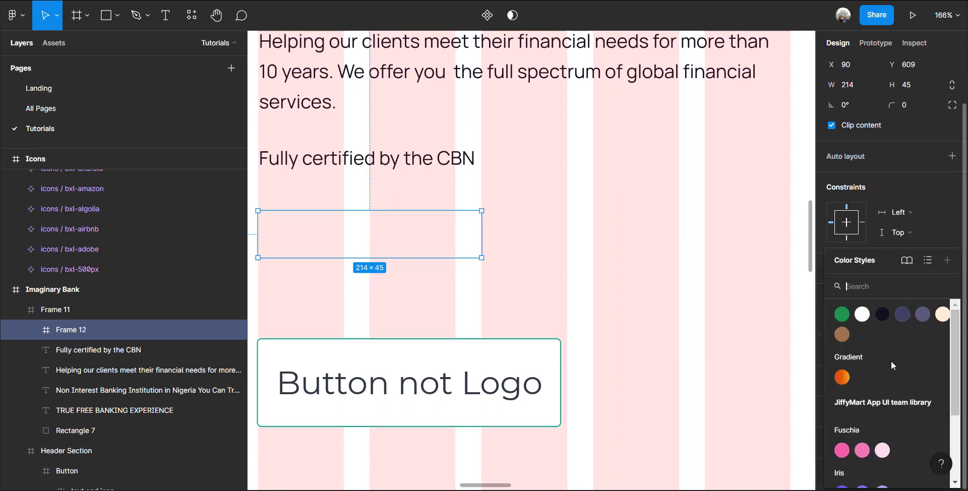
pyautogui.click(841, 314)
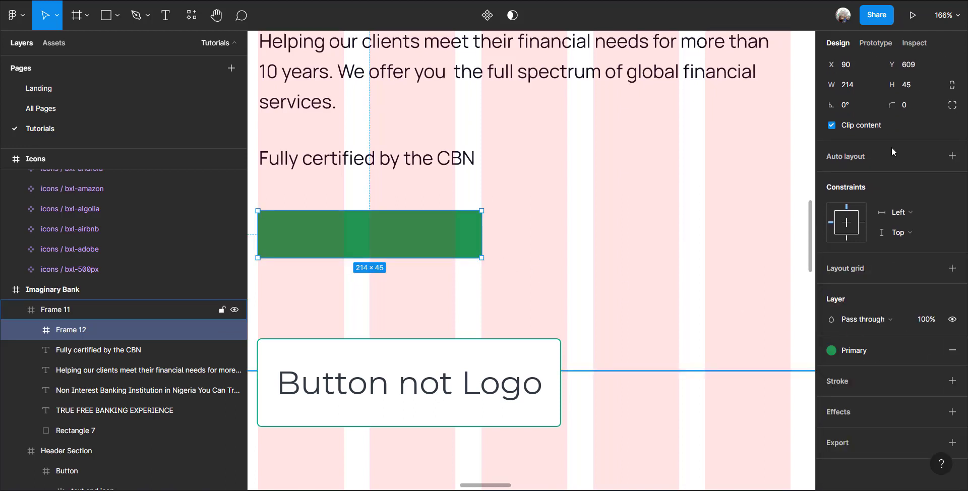
# Set the green button frame's height to 41 and narrow its width to 188
pyautogui.click(917, 86)
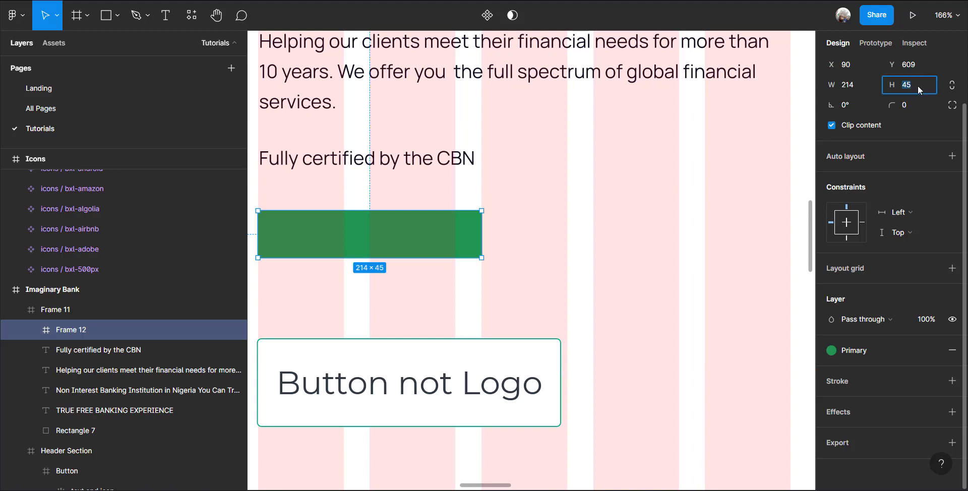
pyautogui.write('41')
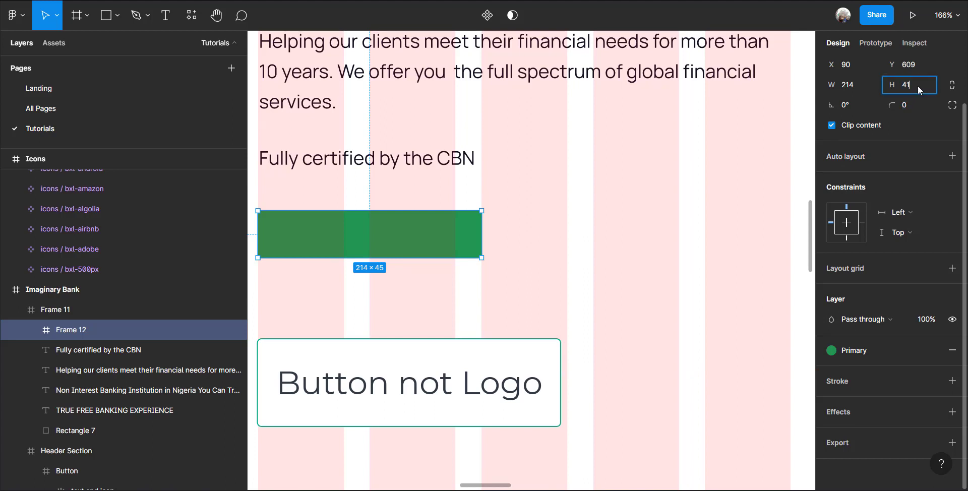
pyautogui.press('Return')
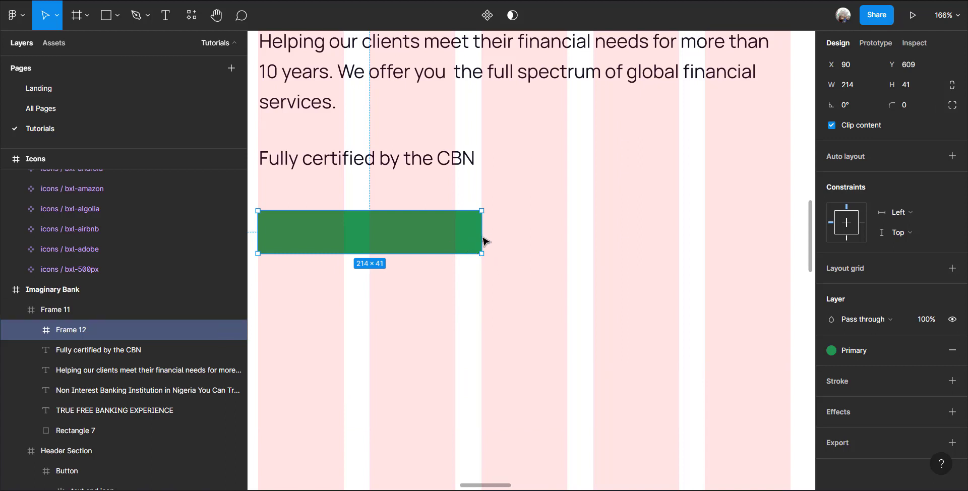
pyautogui.moveTo(464, 238); pyautogui.dragTo(455, 242)
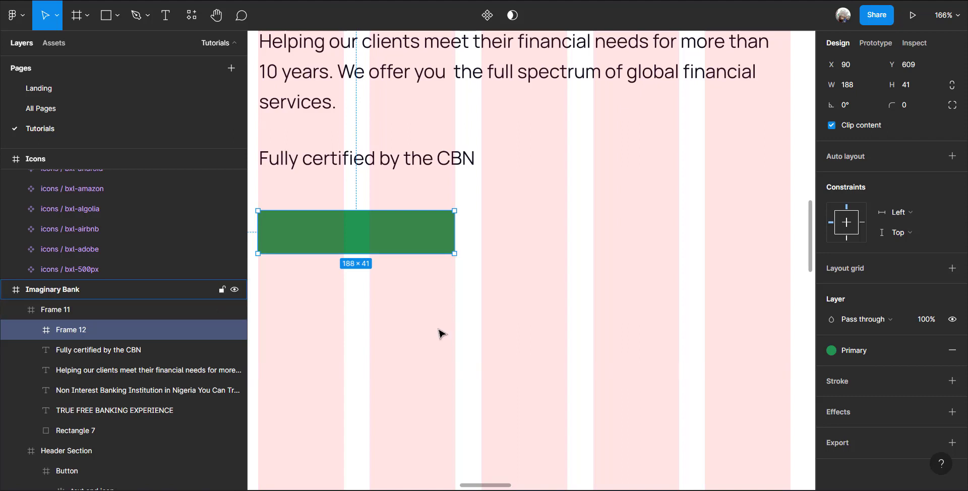
# Duplicate the green button frame and place the copy beside the original on the same row at X 304
pyautogui.hotkey('ctrl', 'd')
pyautogui.moveTo(454, 230); pyautogui.dragTo(620, 232)
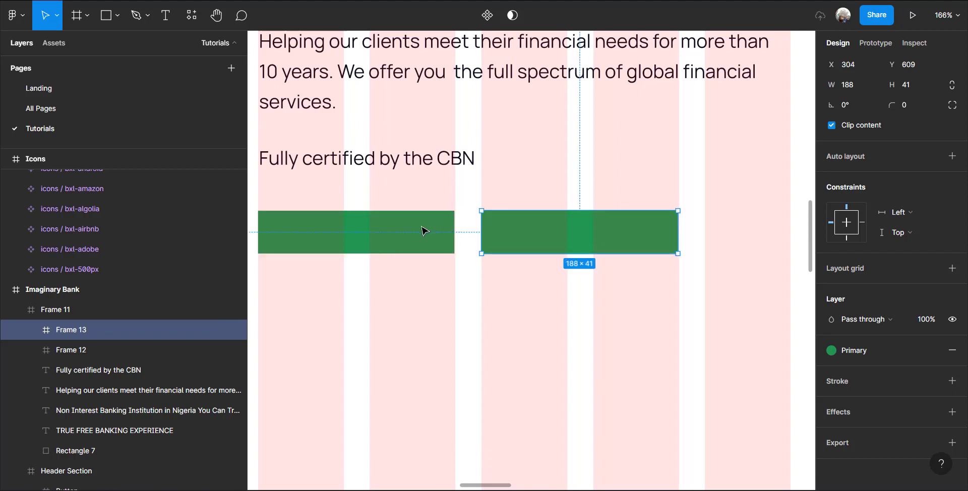
# Round the corners of both green button frames with a radius of 8
pyautogui.keyDown('shift'); pyautogui.click(421, 231); pyautogui.keyUp('shift')
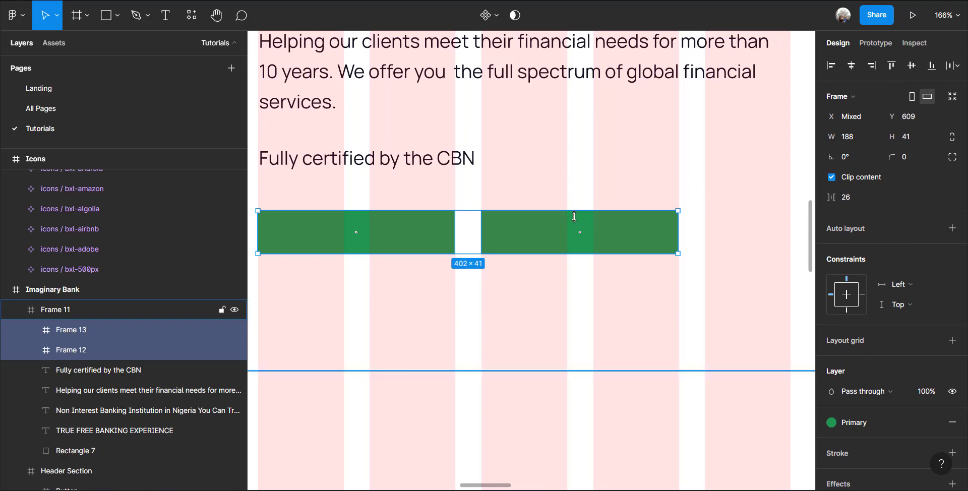
pyautogui.click(553, 245)
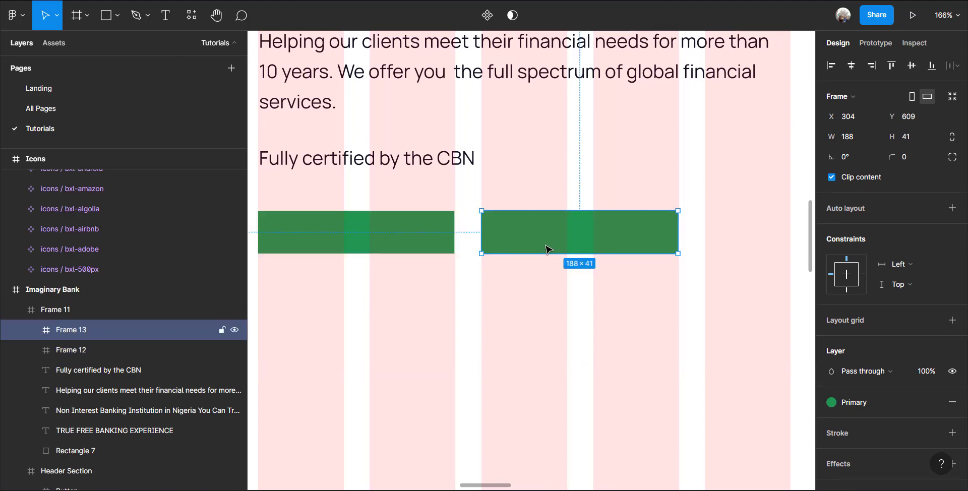
pyautogui.keyDown('shift'); pyautogui.click(404, 239); pyautogui.keyUp('shift')
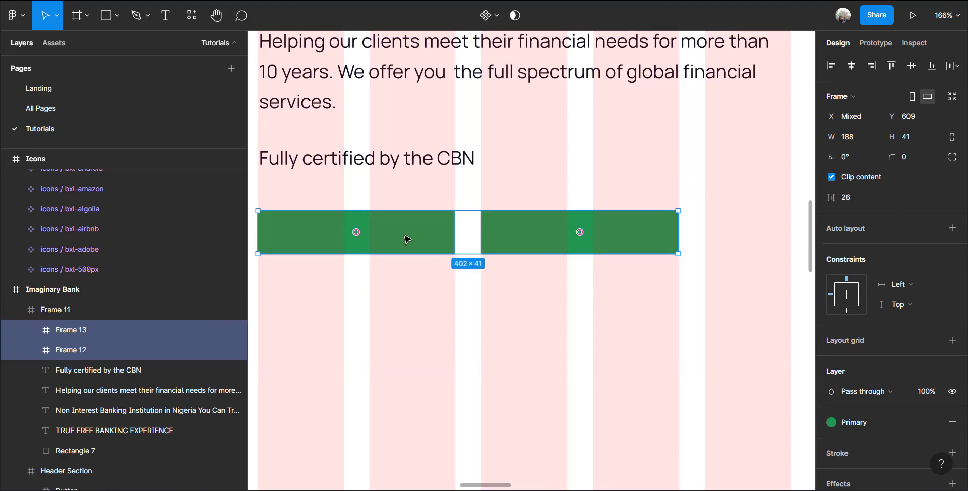
pyautogui.click(915, 159)
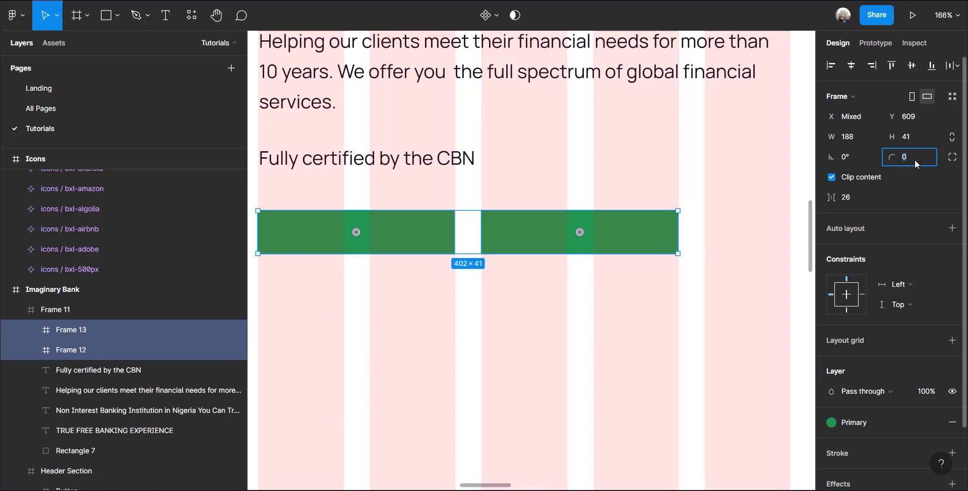
pyautogui.press('Return')
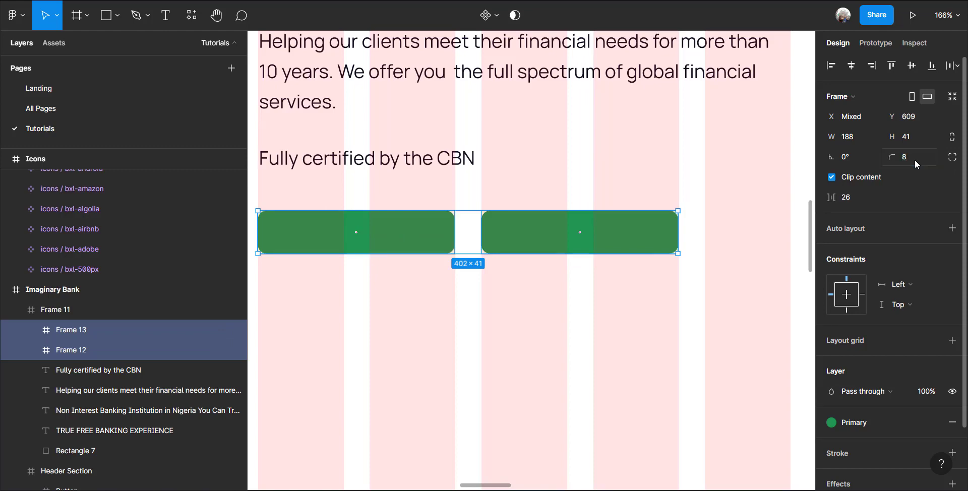
pyautogui.click(625, 300)
pyautogui.scroll(-10, 517, 257)
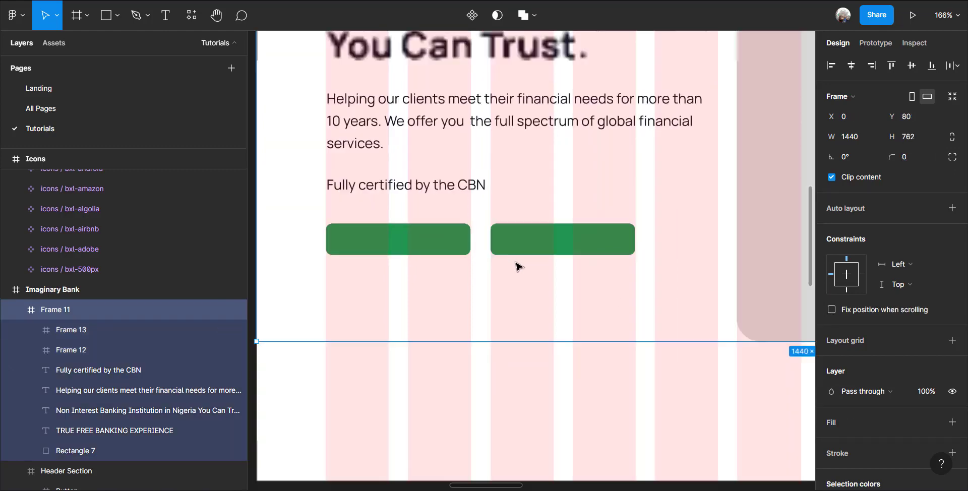
pyautogui.scroll(-6, 509, 263)
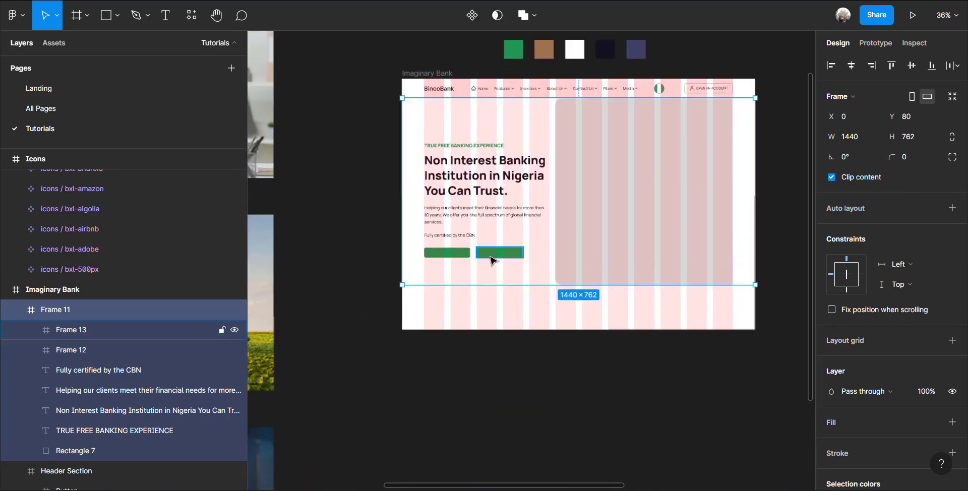
pyautogui.scroll(9, 493, 260)
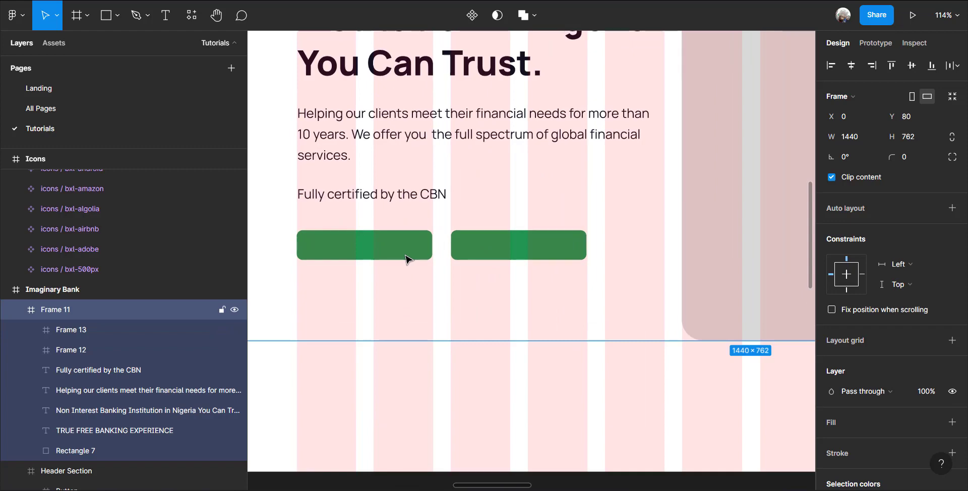
pyautogui.click(406, 259)
pyautogui.scroll(-2, 335, 276)
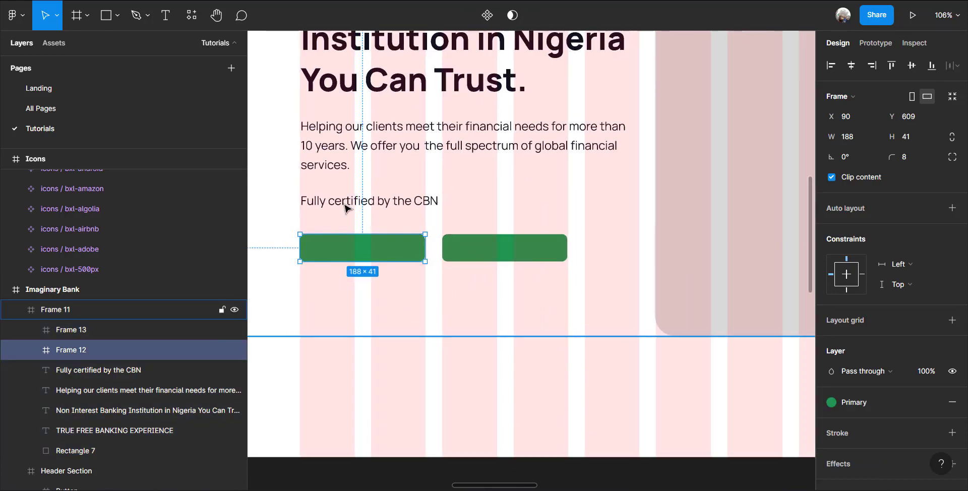
pyautogui.scroll(-9, 339, 258)
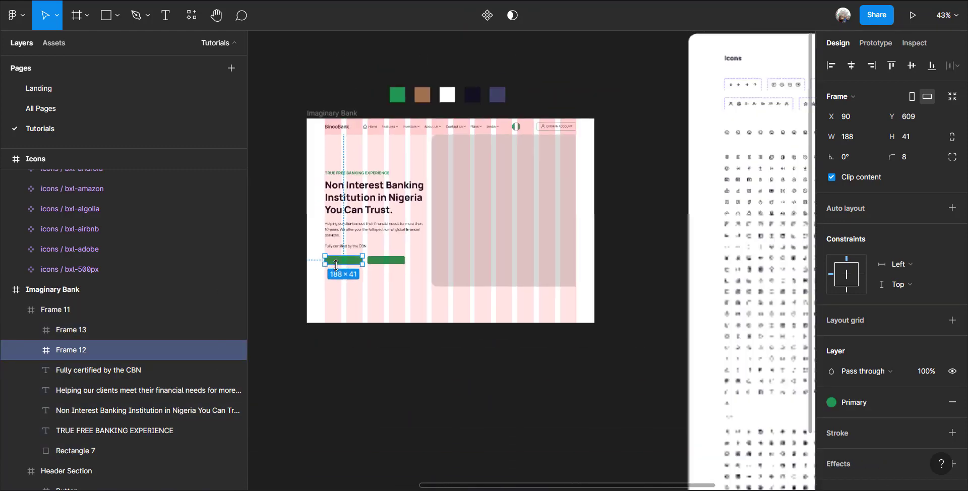
pyautogui.scroll(7, 361, 247)
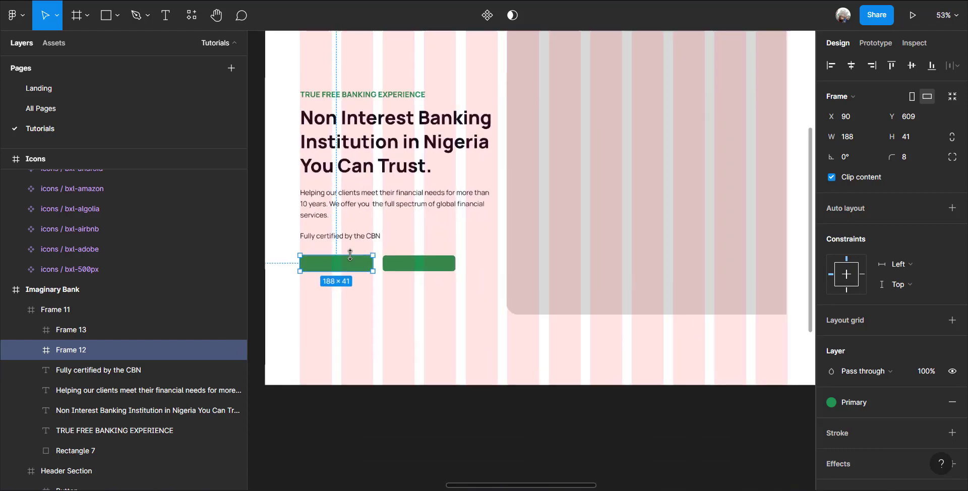
pyautogui.scroll(3, 350, 255)
pyautogui.hscroll(-2, 380, 242)
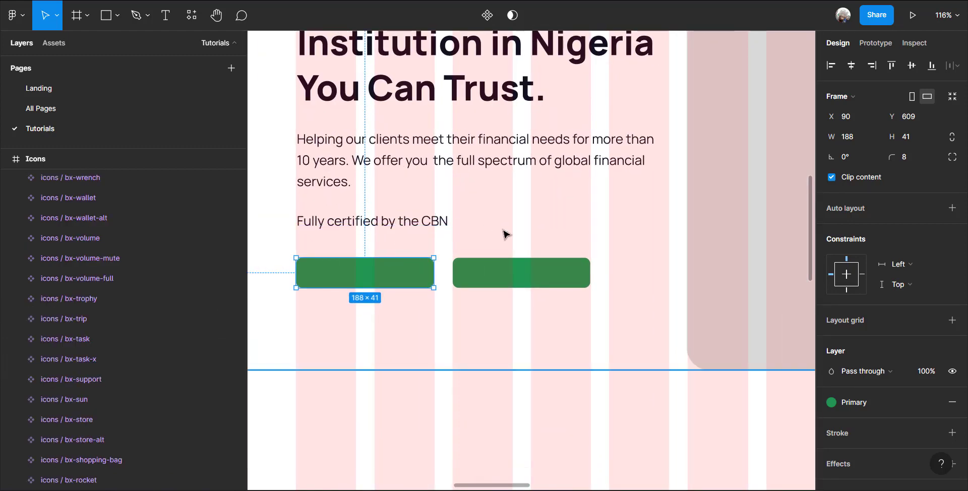
# Paste the copied emblem image into the hero frame and place it right after the "Fully certified by the CBN" text
pyautogui.click(440, 221)
pyautogui.click(442, 222)
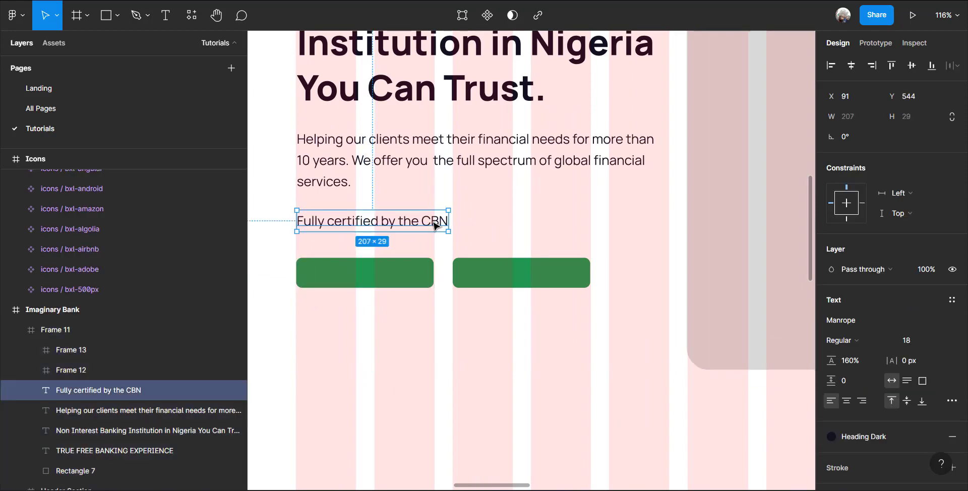
pyautogui.click(494, 226)
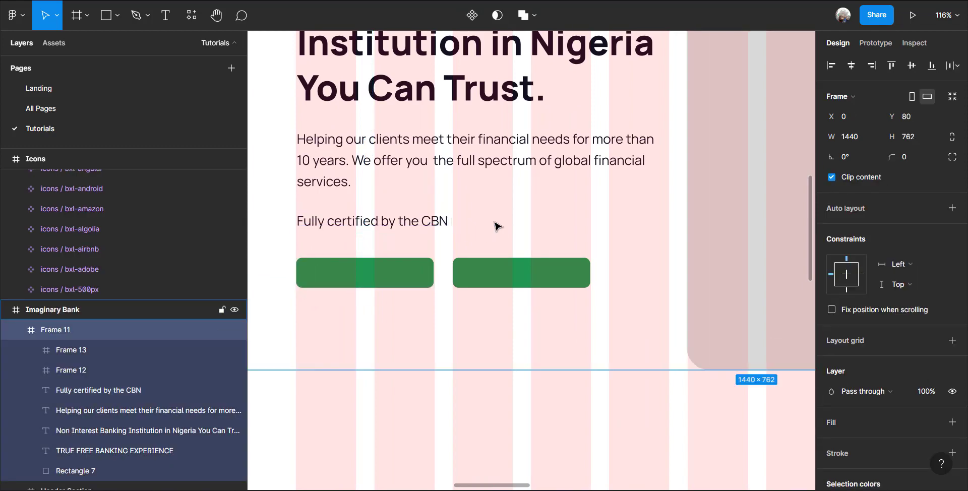
pyautogui.hotkey('ctrl', 'v')
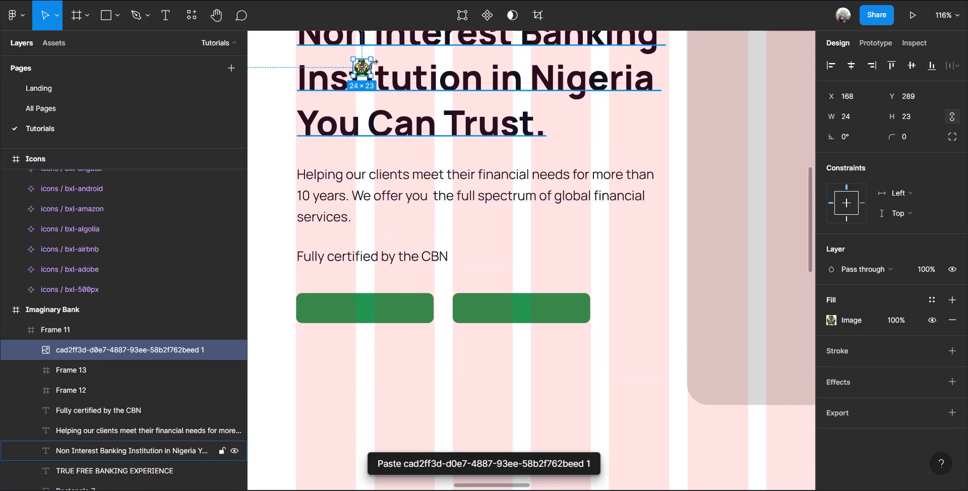
pyautogui.moveTo(363, 70); pyautogui.dragTo(465, 259)
# Combine the certification text and the emblem in a horizontal auto layout with a spacing of 4
pyautogui.keyDown('shift'); pyautogui.click(422, 259); pyautogui.keyUp('shift')
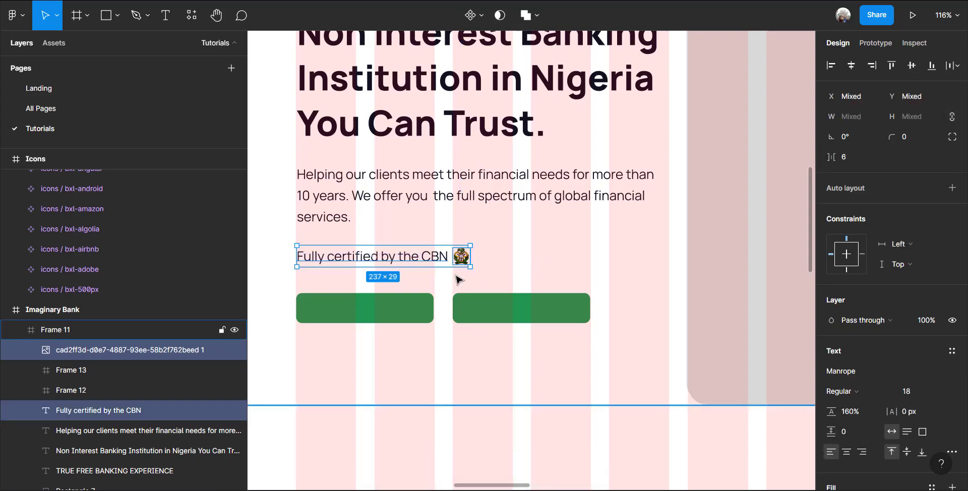
pyautogui.hotkey('shift', 'a')
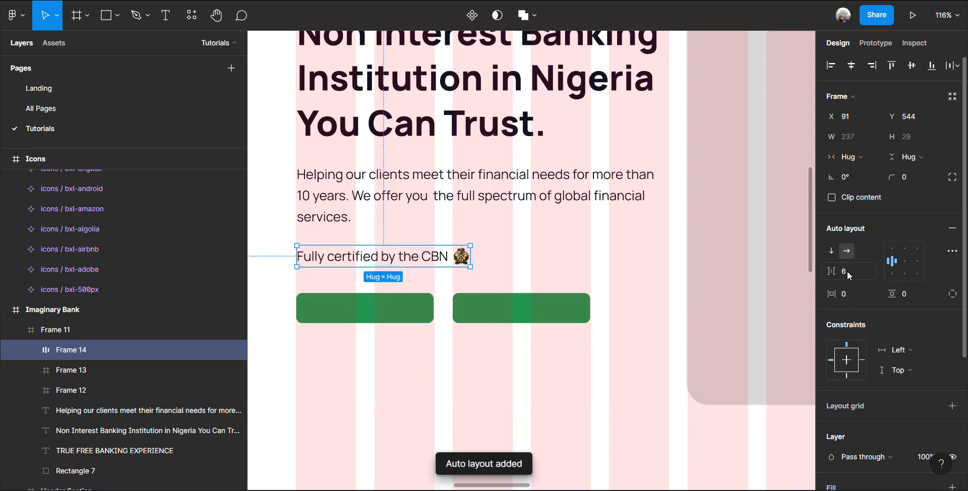
pyautogui.write('4')
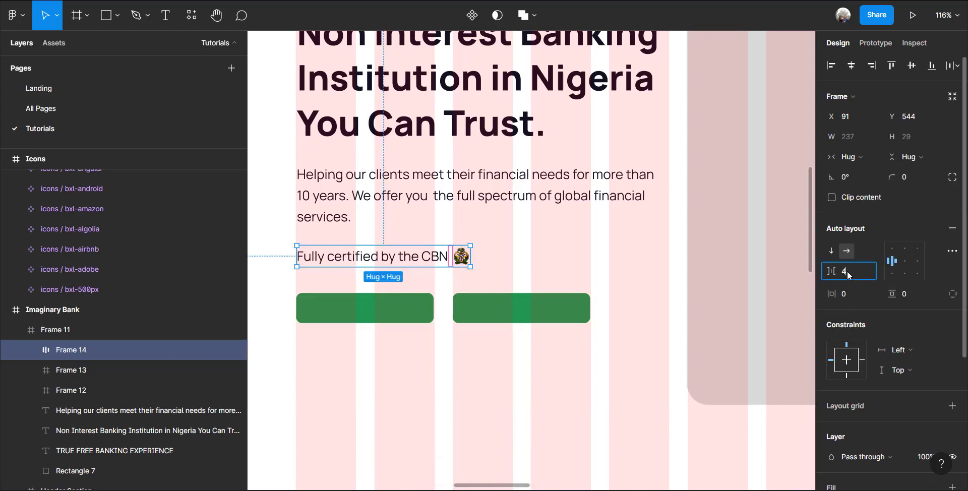
pyautogui.press('Return')
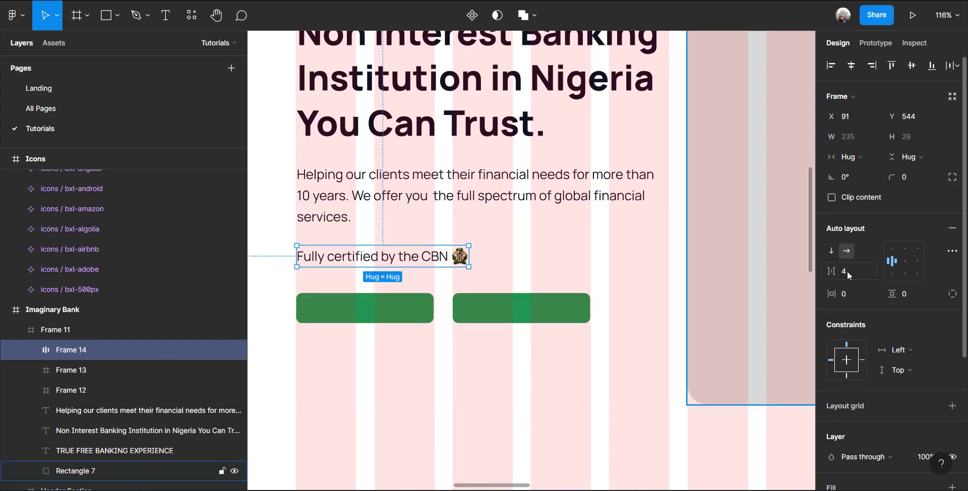
pyautogui.click(549, 371)
pyautogui.click(442, 257)
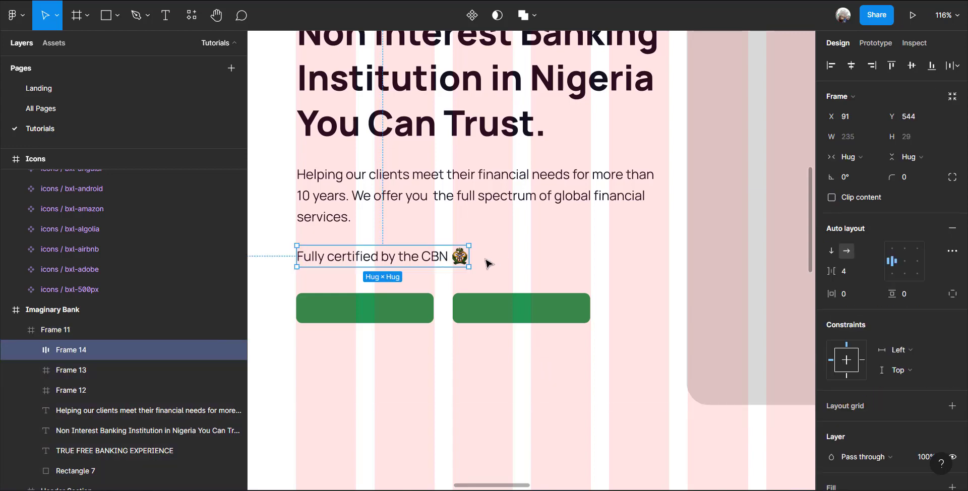
# Wrap the two green button frames in a horizontal auto layout and rename that frame "Hero buttons"
pyautogui.click(551, 305)
pyautogui.keyDown('shift'); pyautogui.click(396, 322); pyautogui.keyUp('shift')
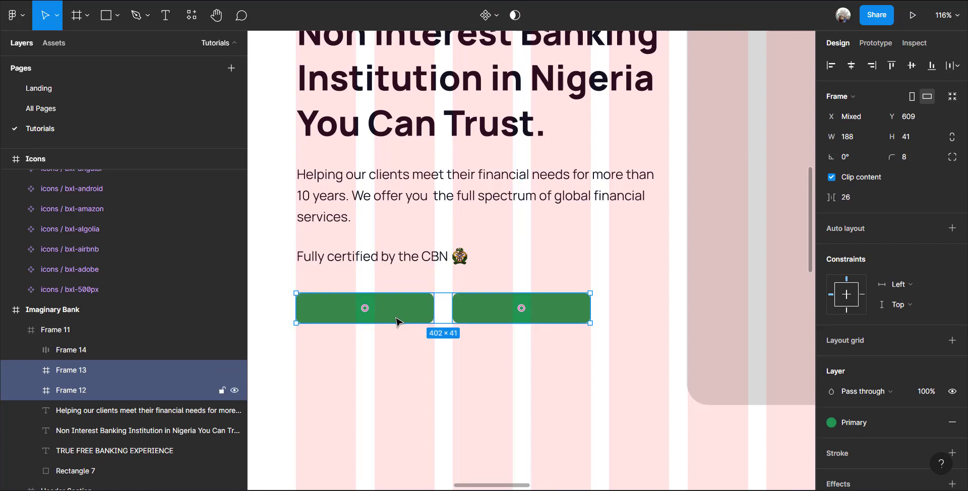
pyautogui.hotkey('shift', 'a')
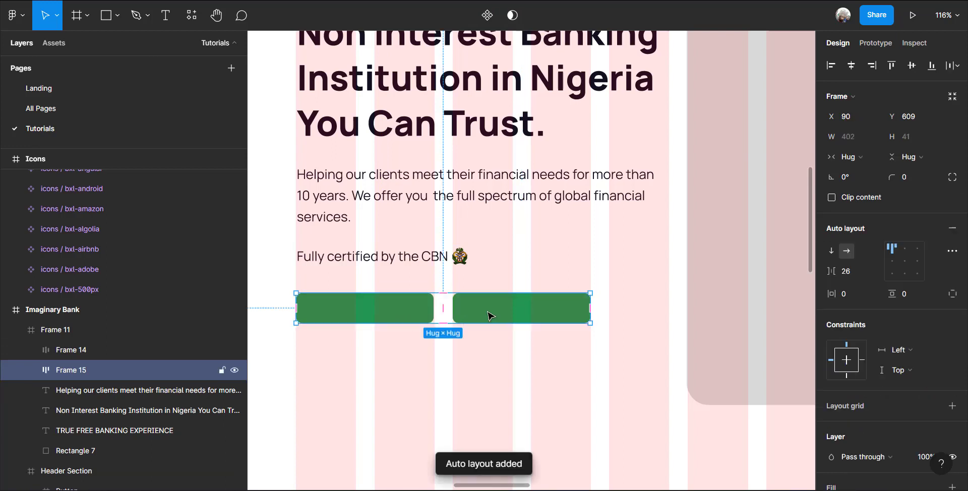
pyautogui.doubleClick(91, 371)
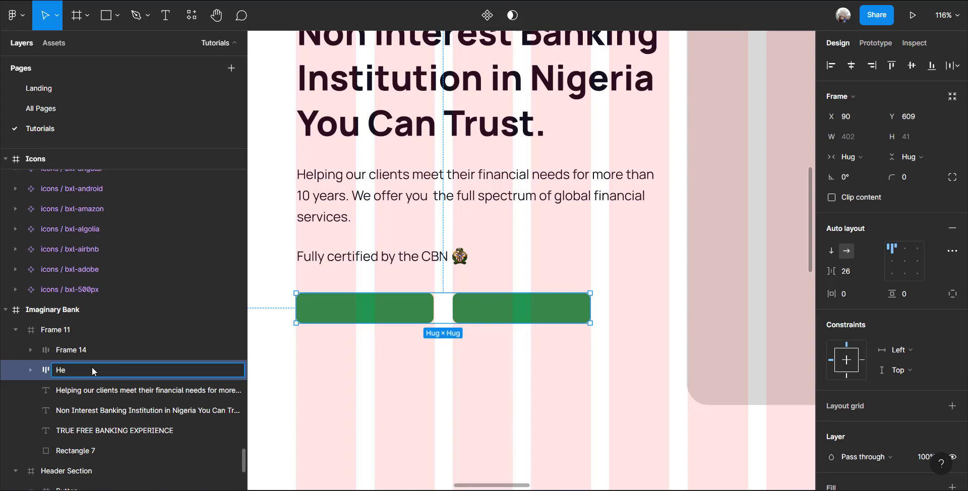
pyautogui.write('Hero buttons')
pyautogui.press('Return')
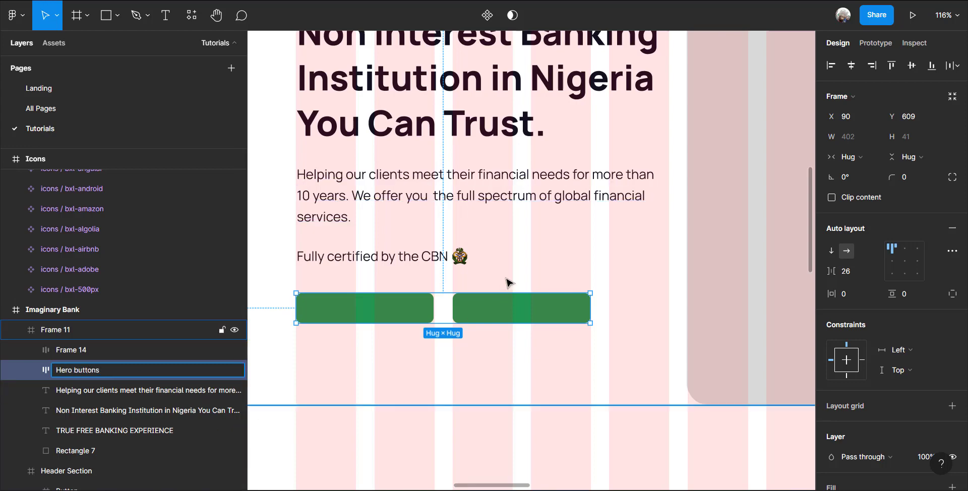
pyautogui.click(511, 294)
# Change the fill of the second hero button to the White color style
pyautogui.scroll(-3, 510, 300)
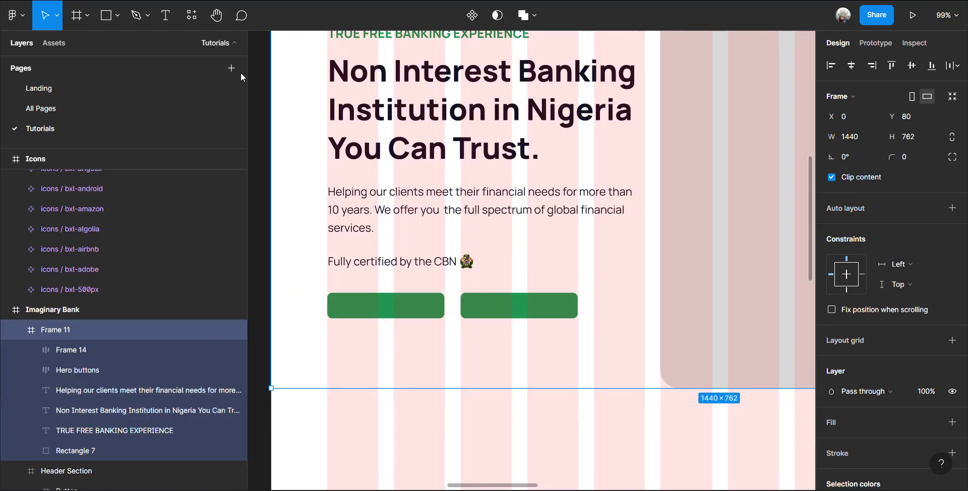
pyautogui.click(514, 305)
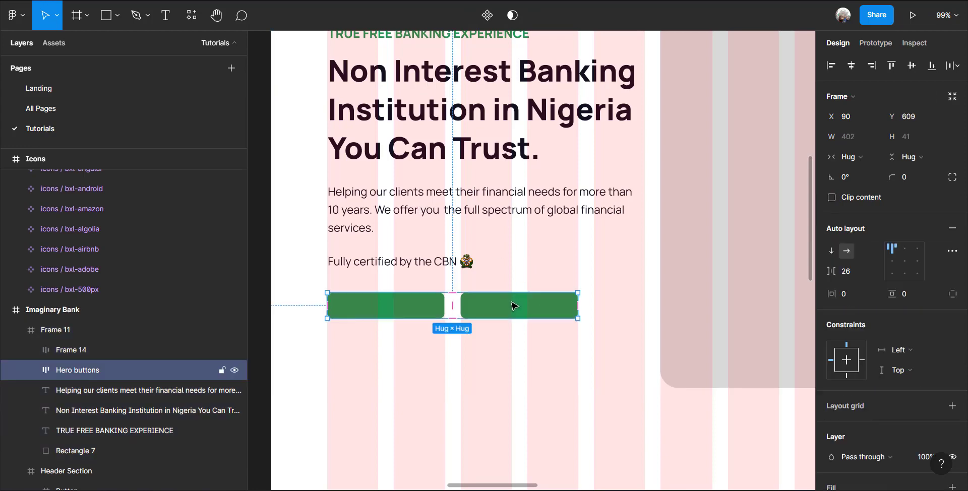
pyautogui.click(519, 313)
pyautogui.scroll(5, 524, 310)
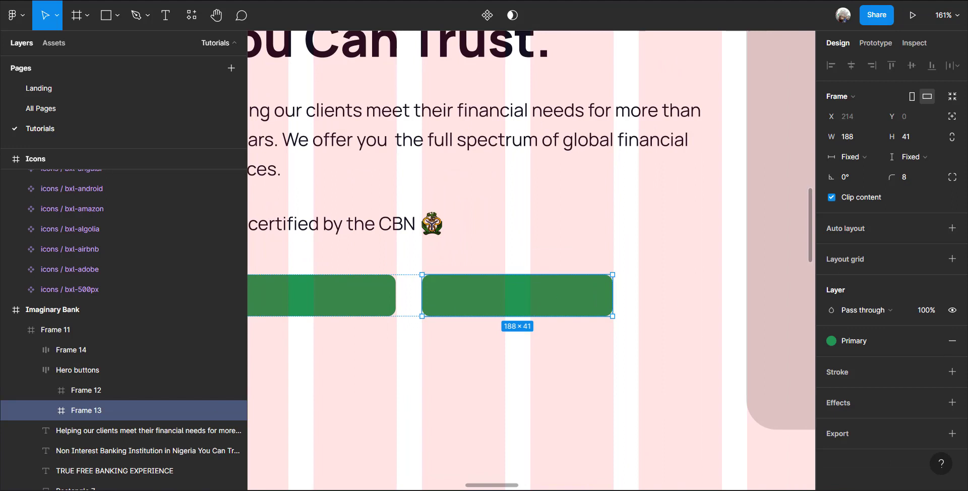
pyautogui.click(908, 337)
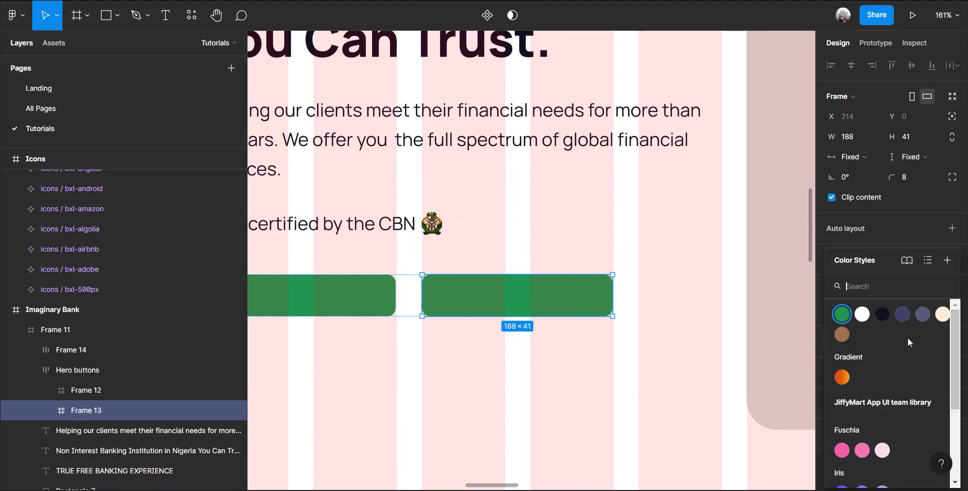
pyautogui.click(861, 315)
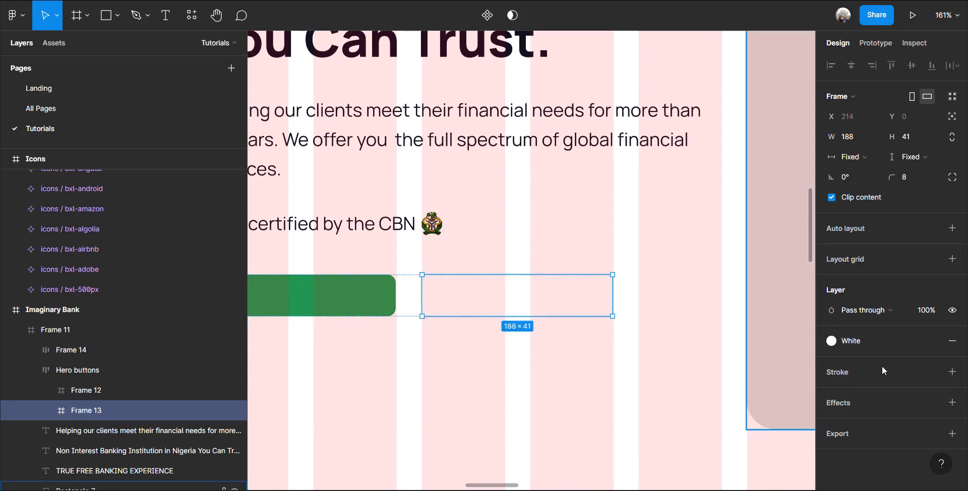
# Add an inside stroke of width 1 to the second hero button using the brown Secondary color style
pyautogui.click(951, 373)
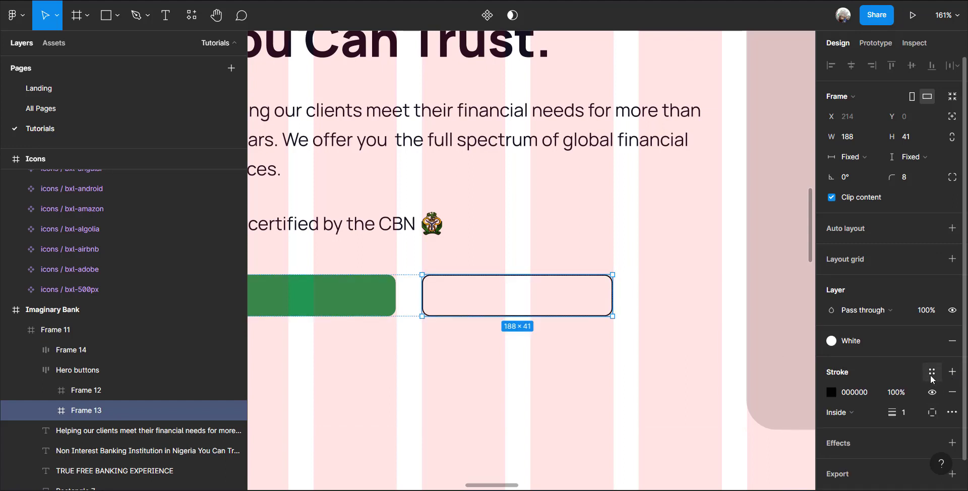
pyautogui.click(931, 373)
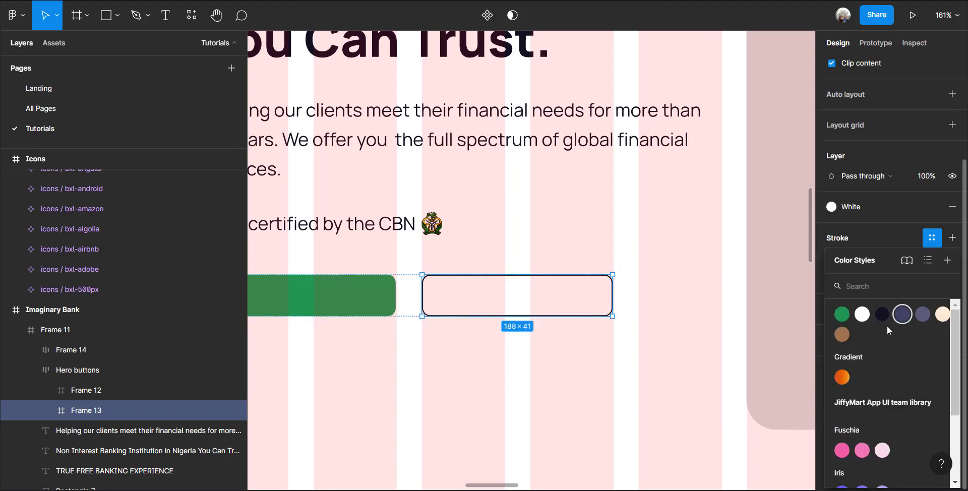
pyautogui.click(841, 334)
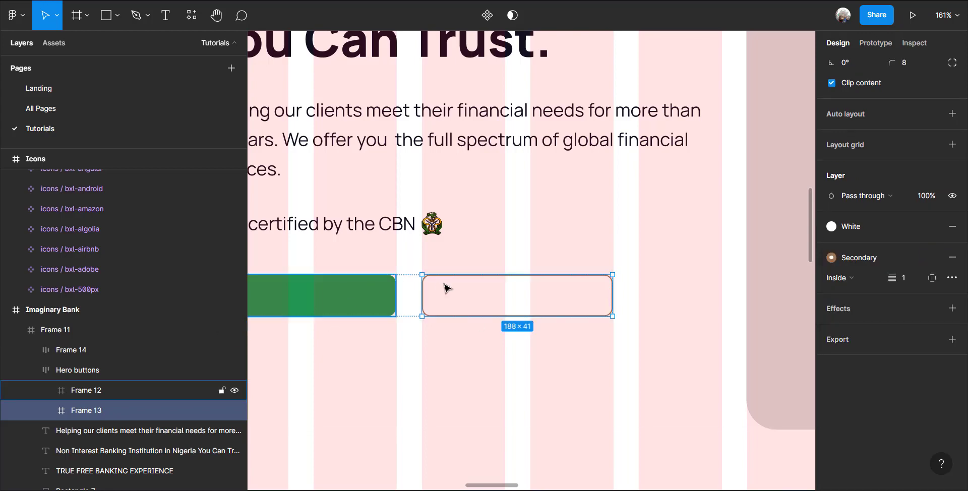
# Add a white text label "OPEN AN ACCOUNT" inside the green hero button and center it horizontally and vertically
pyautogui.keyDown('ctrl'); pyautogui.scroll(-5, 570, 322); pyautogui.keyUp('ctrl')
pyautogui.keyDown('ctrl'); pyautogui.scroll(2, 445, 313); pyautogui.keyUp('ctrl')
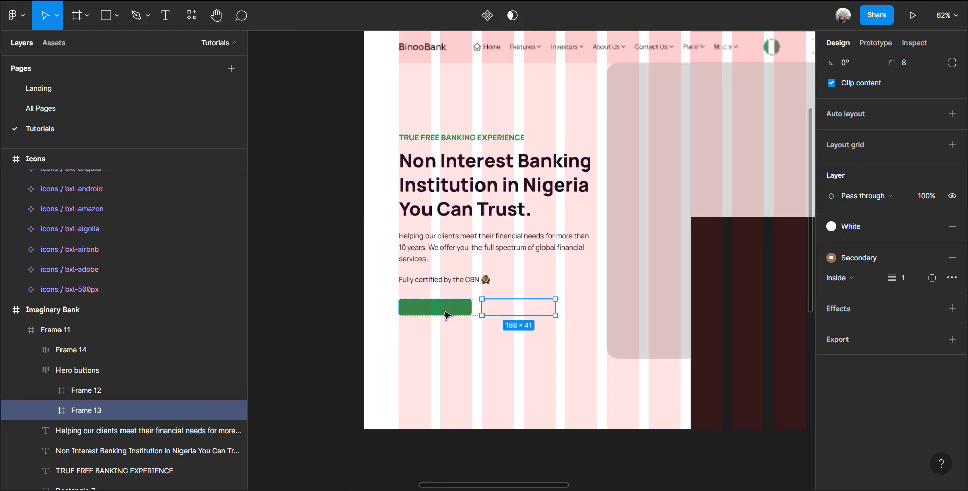
pyautogui.keyDown('ctrl'); pyautogui.scroll(4, 445, 313); pyautogui.keyUp('ctrl')
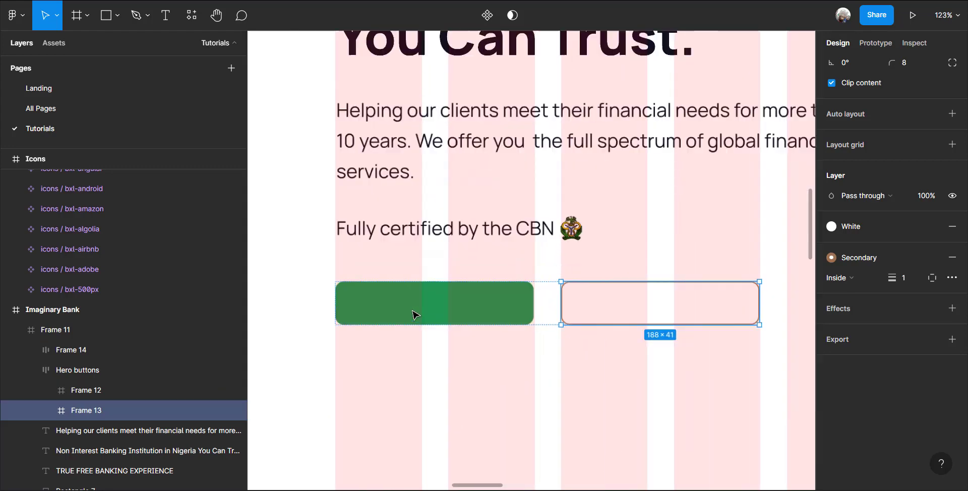
pyautogui.click(424, 315)
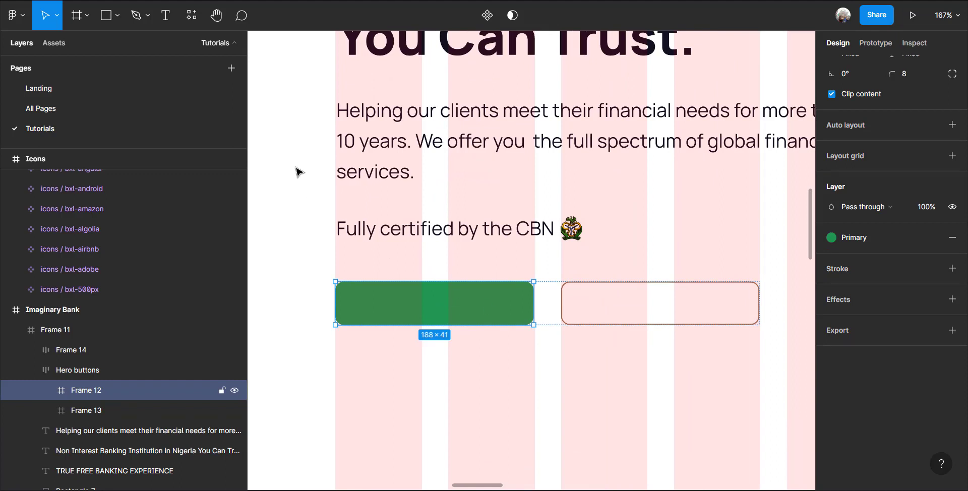
pyautogui.click(164, 16)
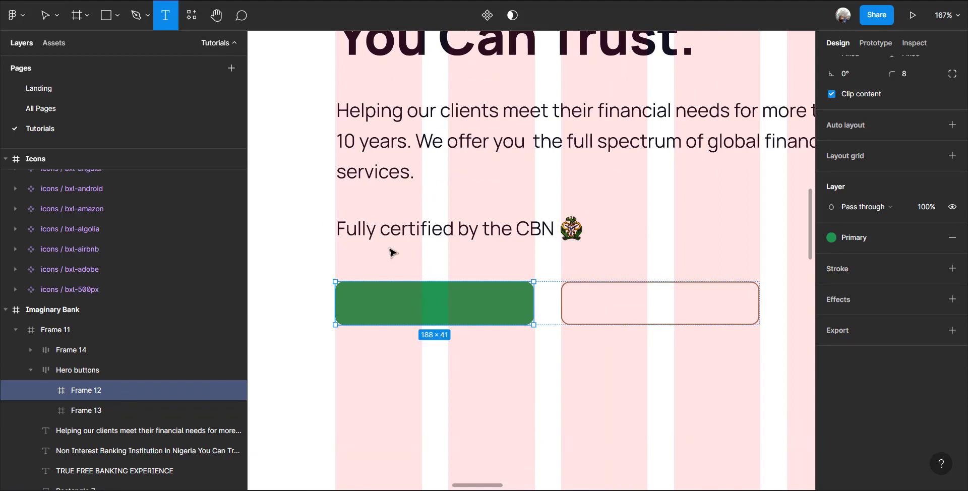
pyautogui.click(380, 295)
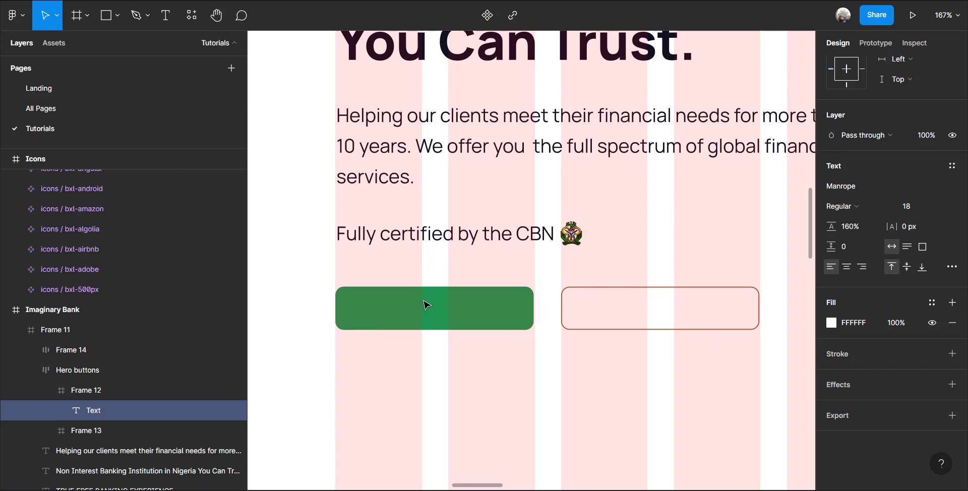
pyautogui.write('OPE')
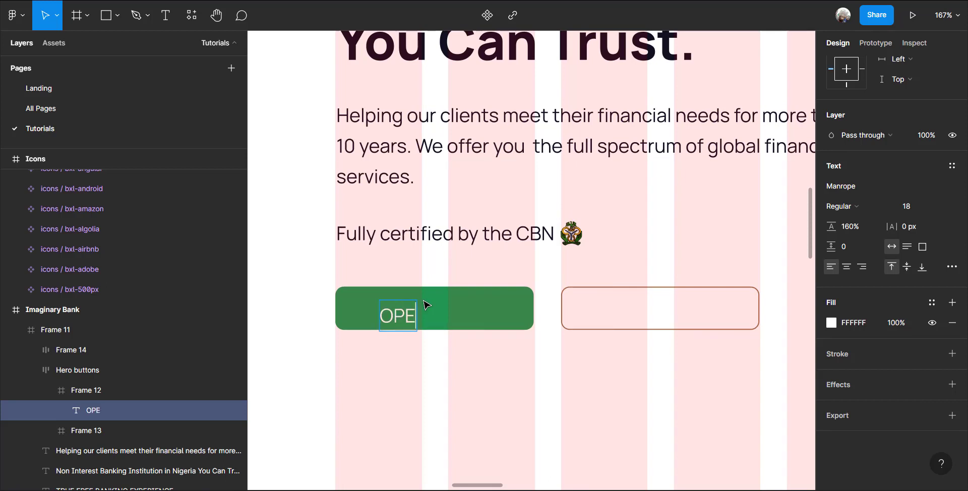
pyautogui.press('BackSpace')
pyautogui.press('BackSpace')
pyautogui.press('BackSpace')
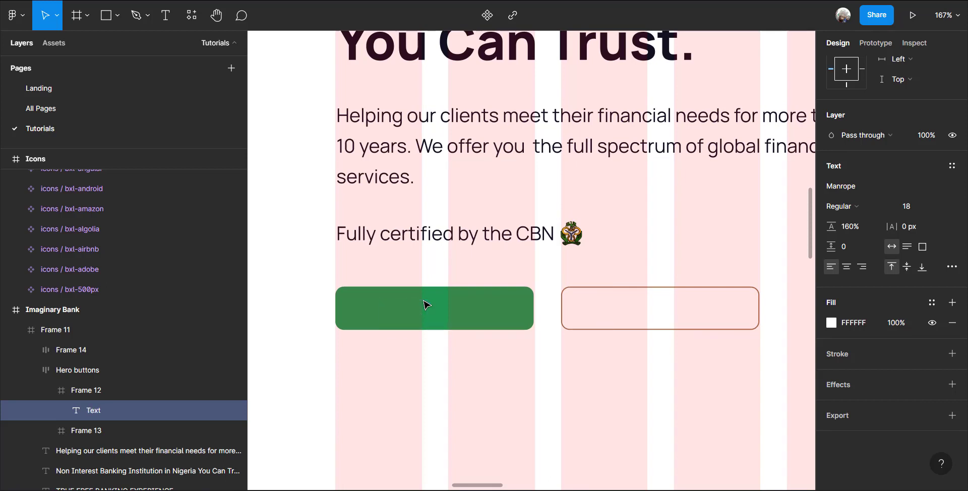
pyautogui.write('O')
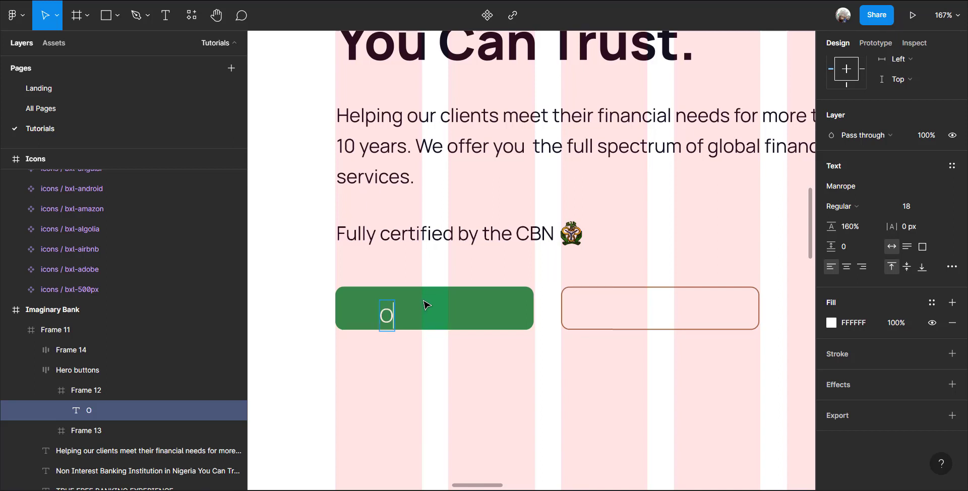
pyautogui.write('PEN AN A')
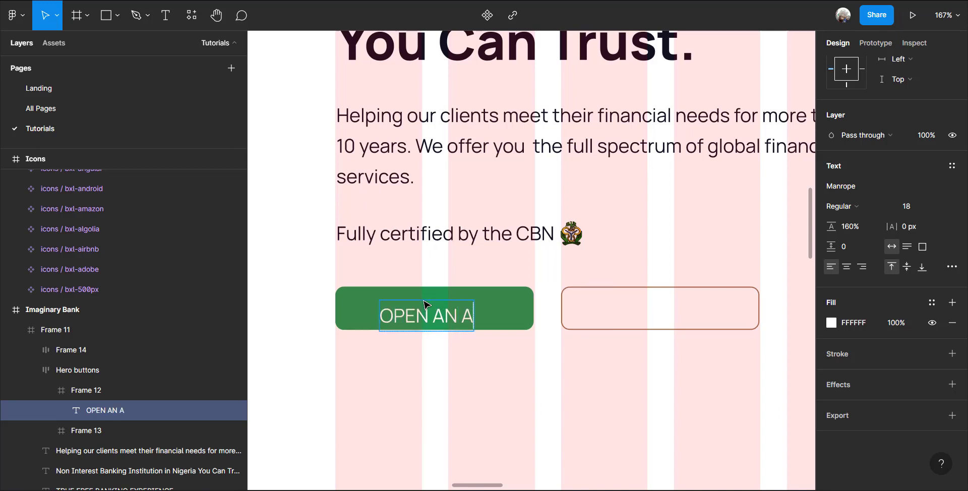
pyautogui.write('CCOUNT')
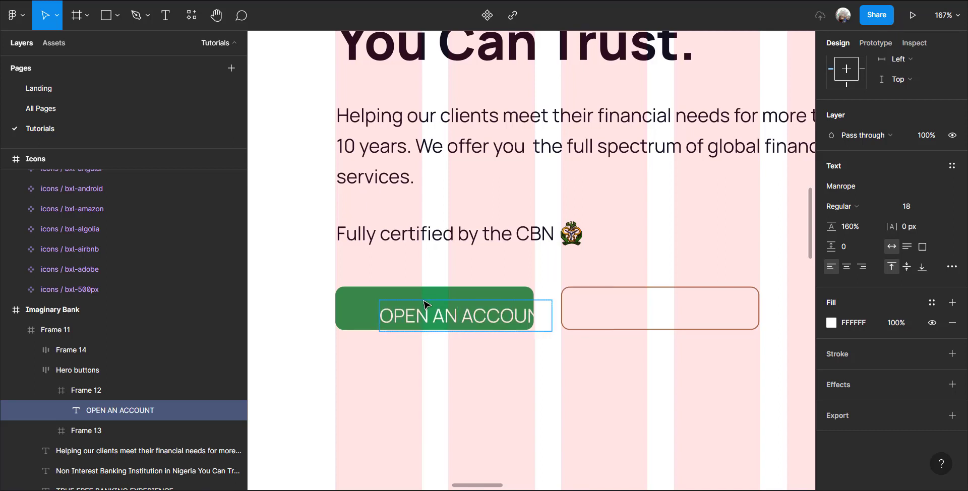
pyautogui.press('Escape')
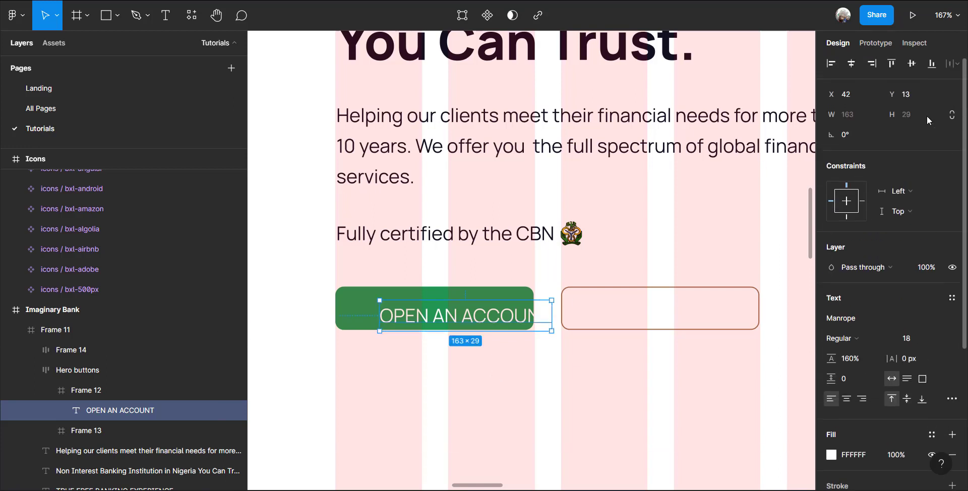
pyautogui.click(852, 66)
pyautogui.click(911, 66)
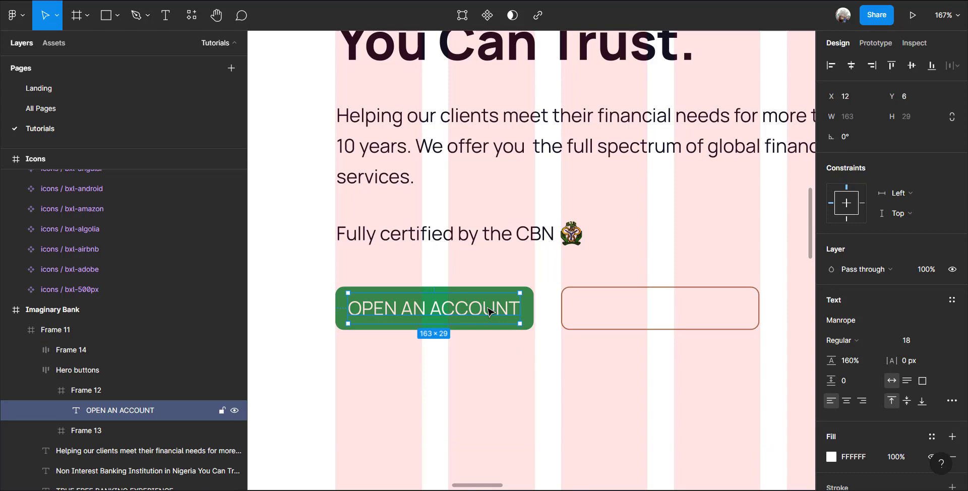
# Paste a copy of the "OPEN AN ACCOUNT" label into the outlined hero button and apply the brown Secondary color style to it
pyautogui.click(619, 301)
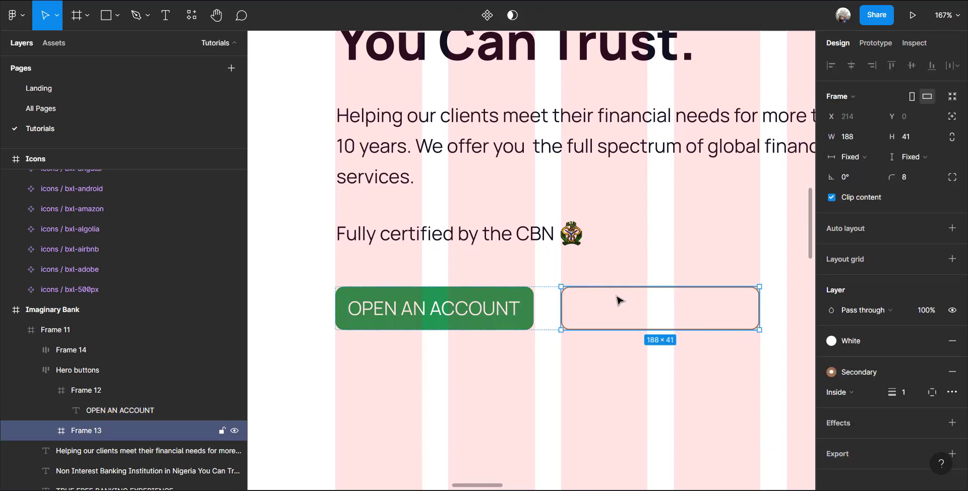
pyautogui.write('OPEN AN ACCOUNT')
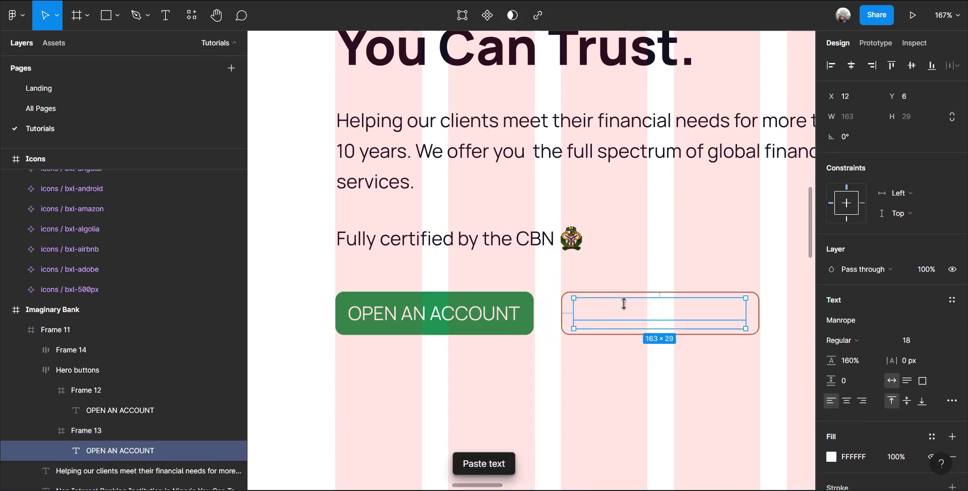
pyautogui.scroll(-3, 936, 389)
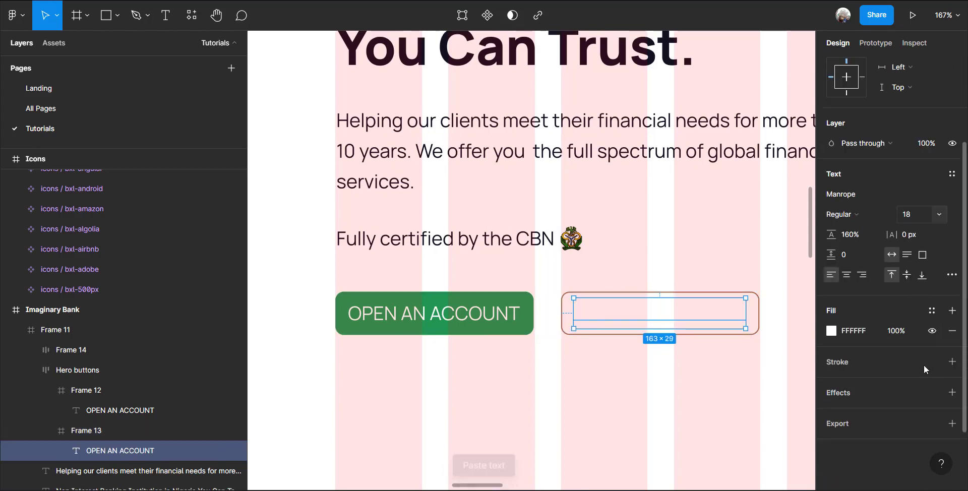
pyautogui.click(931, 311)
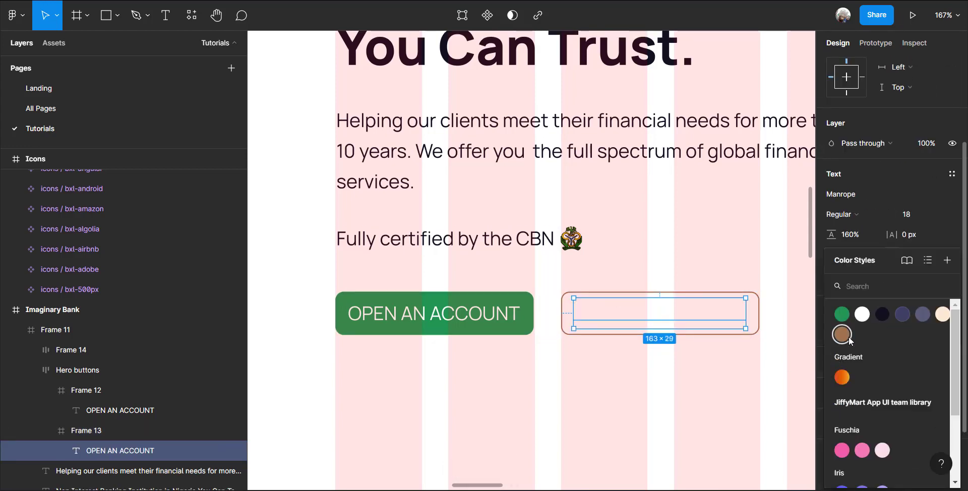
pyautogui.click(847, 336)
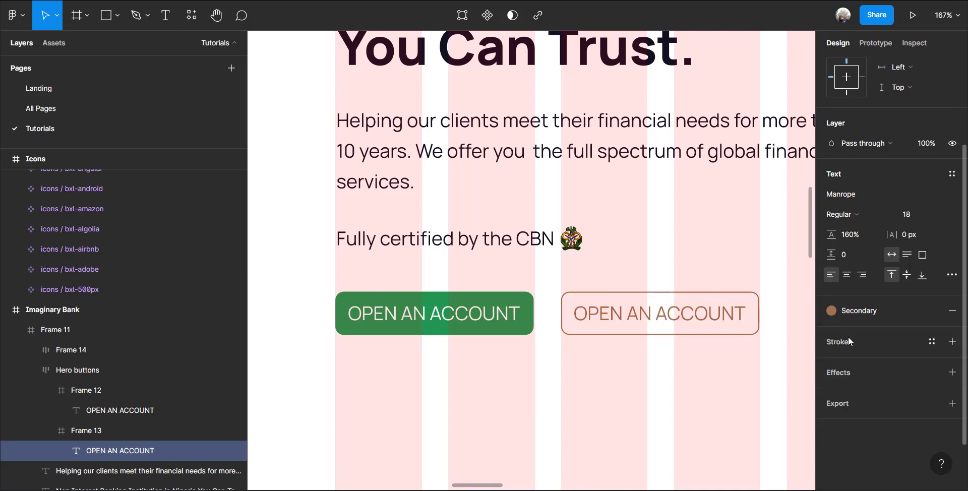
# Change the outlined button's label text to "INVEST WITH US"
pyautogui.doubleClick(696, 326)
pyautogui.scroll(-1, 692, 320)
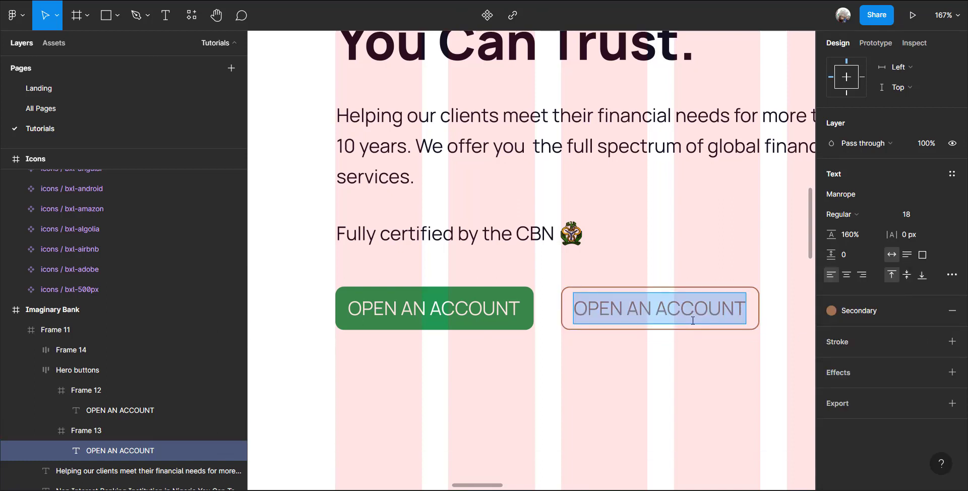
pyautogui.write('B')
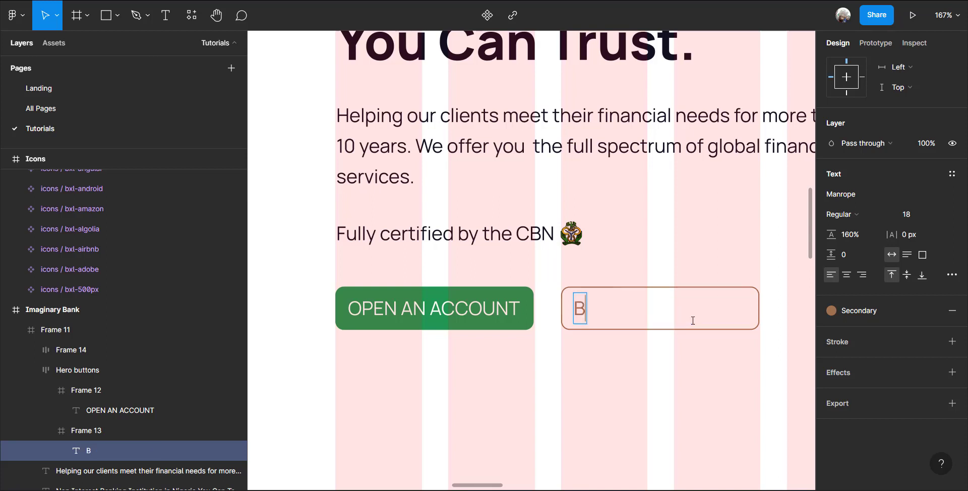
pyautogui.press('BackSpace')
pyautogui.write('INVEST')
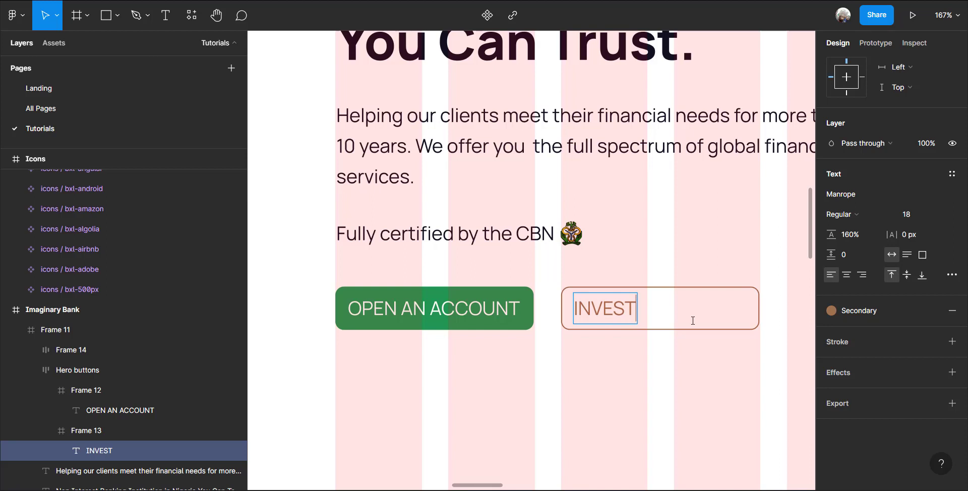
pyautogui.write(' WITH')
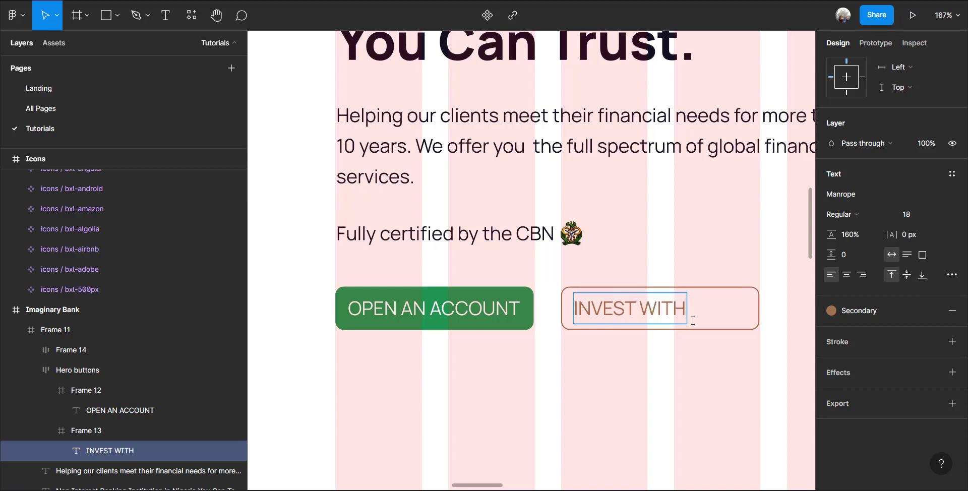
pyautogui.write(' US')
pyautogui.press('Escape')
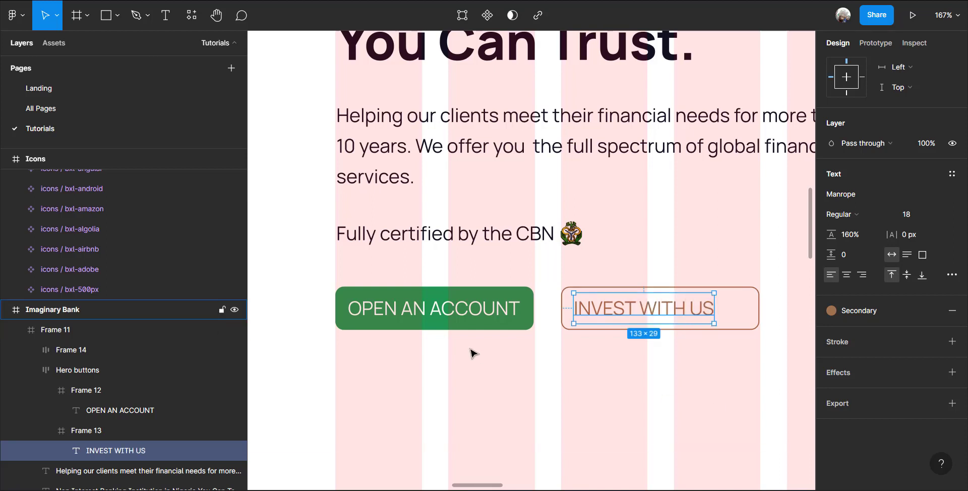
# Copy the right variant of the arrow component from the Icons frame
pyautogui.scroll(-5, 471, 349)
pyautogui.scroll(-6, 471, 350)
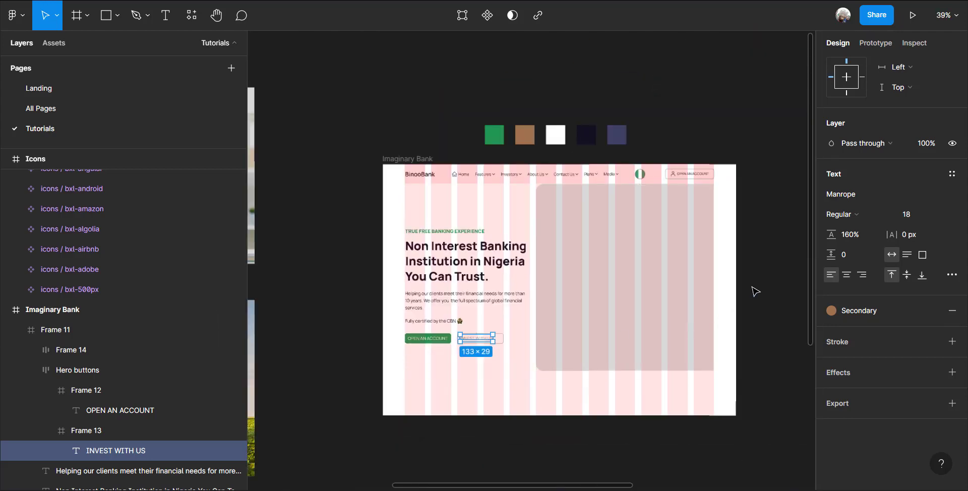
pyautogui.click(759, 281)
pyautogui.moveTo(758, 280); pyautogui.dragTo(587, 291)
pyautogui.hscroll(4, 579, 305)
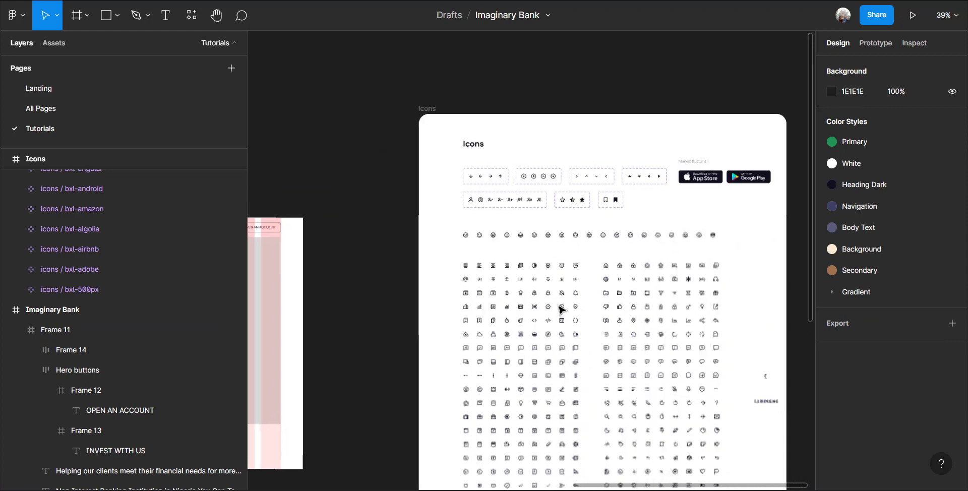
pyautogui.scroll(3, 557, 238)
pyautogui.scroll(3, 558, 233)
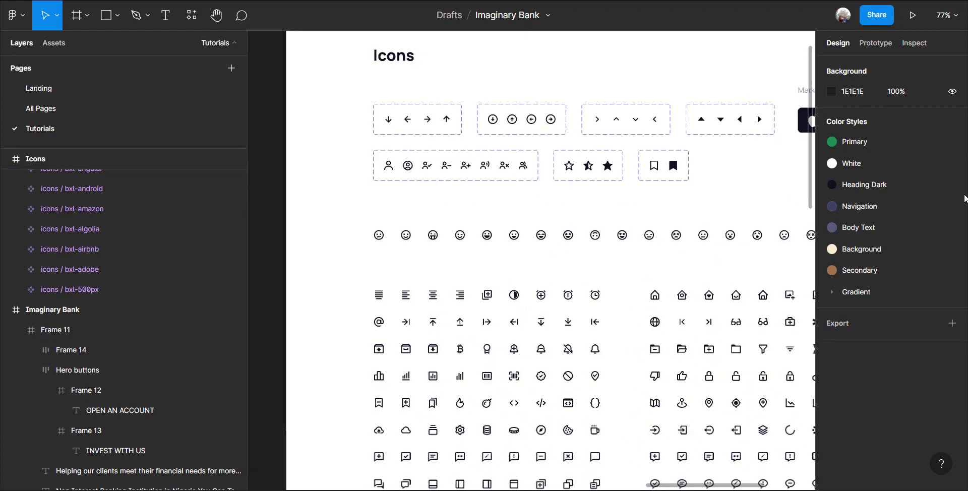
pyautogui.click(427, 122)
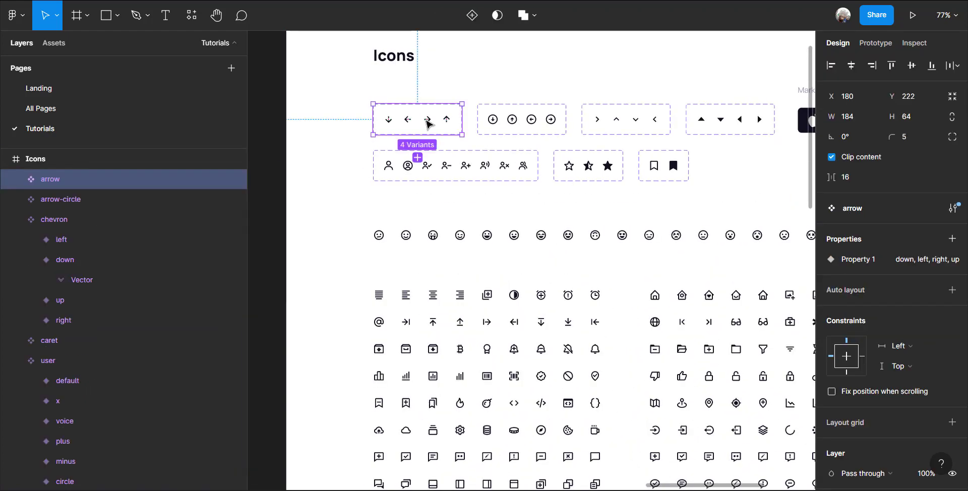
pyautogui.click(428, 121)
# Paste the right arrow icon into the outlined hero button just after "INVEST WITH US" and select the icon together with the label
pyautogui.scroll(-8, 612, 315)
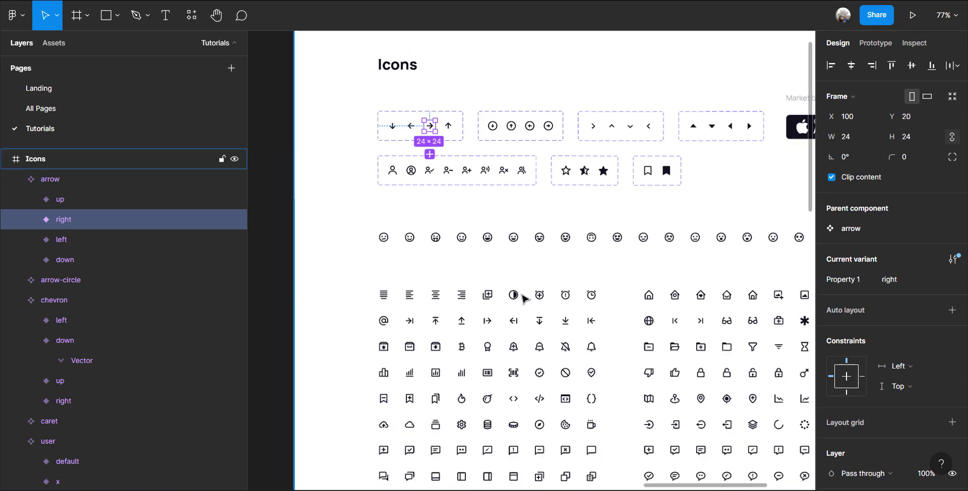
pyautogui.scroll(-4, 613, 317)
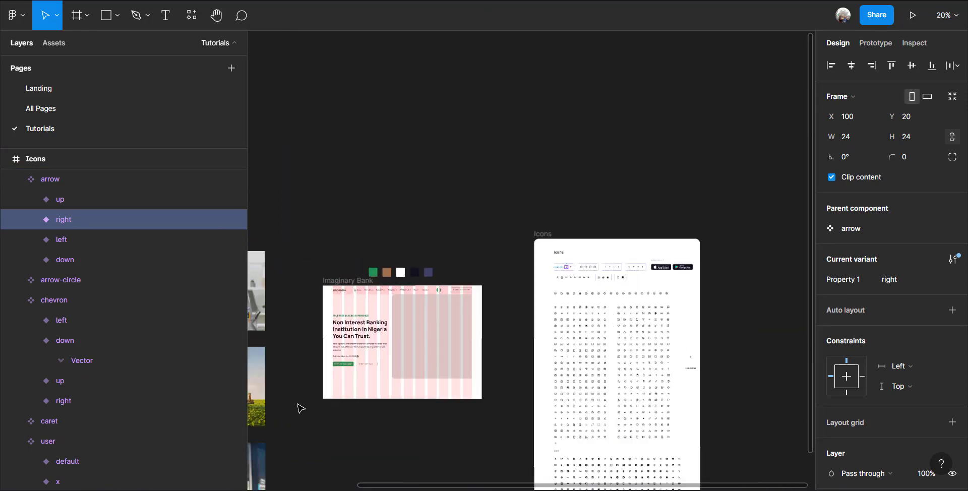
pyautogui.scroll(3, 311, 389)
pyautogui.scroll(12, 376, 359)
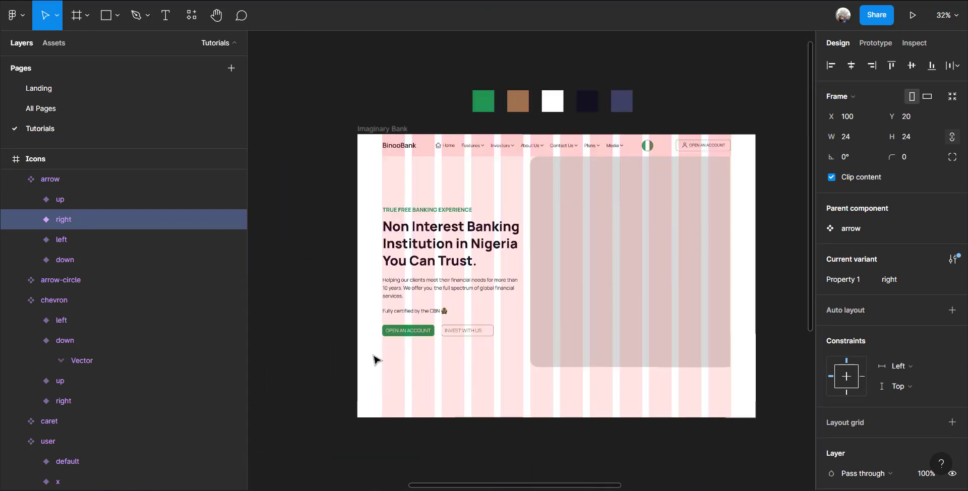
pyautogui.scroll(5, 628, 283)
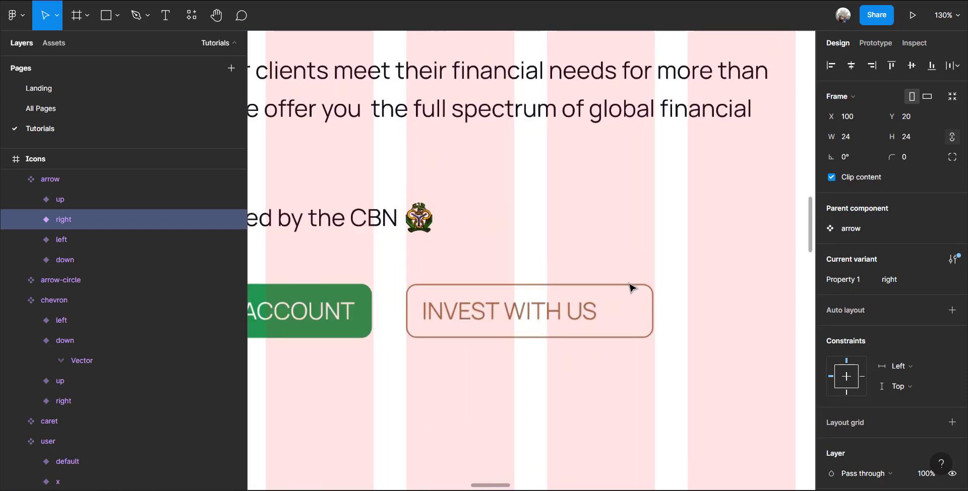
pyautogui.click(643, 305)
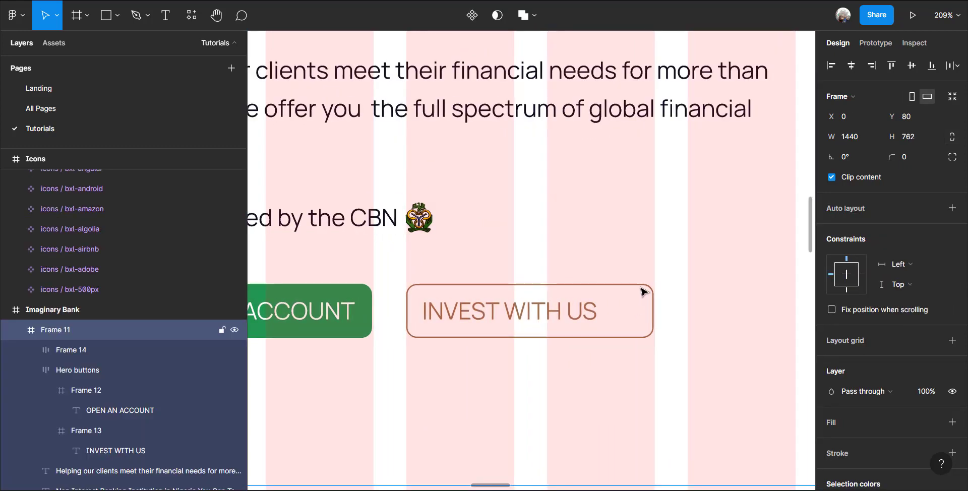
pyautogui.doubleClick(558, 306)
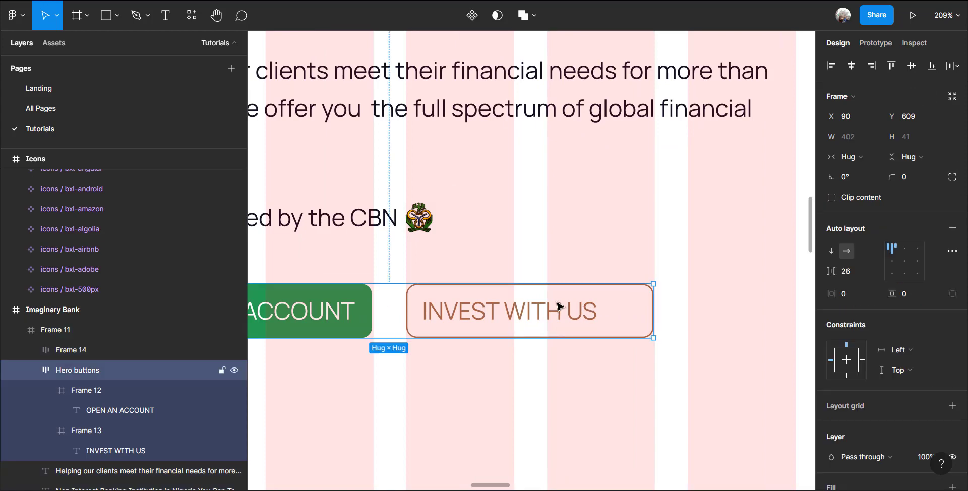
pyautogui.doubleClick(558, 305)
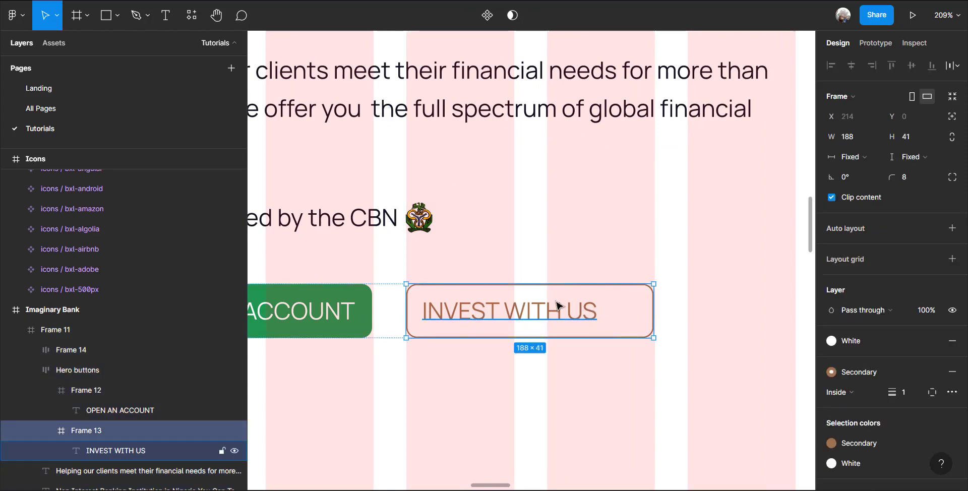
pyautogui.hotkey('ctrl', 'v')
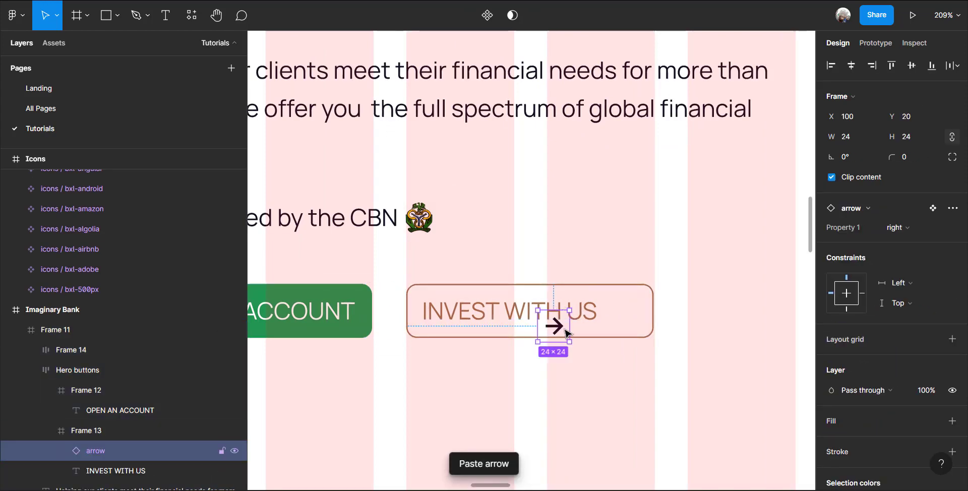
pyautogui.moveTo(575, 332); pyautogui.dragTo(625, 316)
pyautogui.keyDown('shift'); pyautogui.click(557, 319); pyautogui.keyUp('shift')
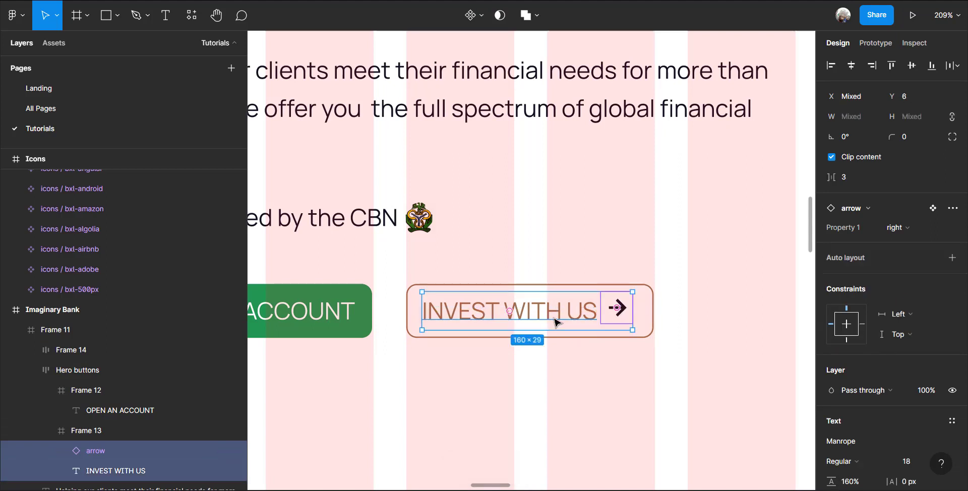
# Align the arrow icon and "INVEST WITH US" label on their vertical centers and apply the brown Secondary color style to the arrow
pyautogui.click(914, 66)
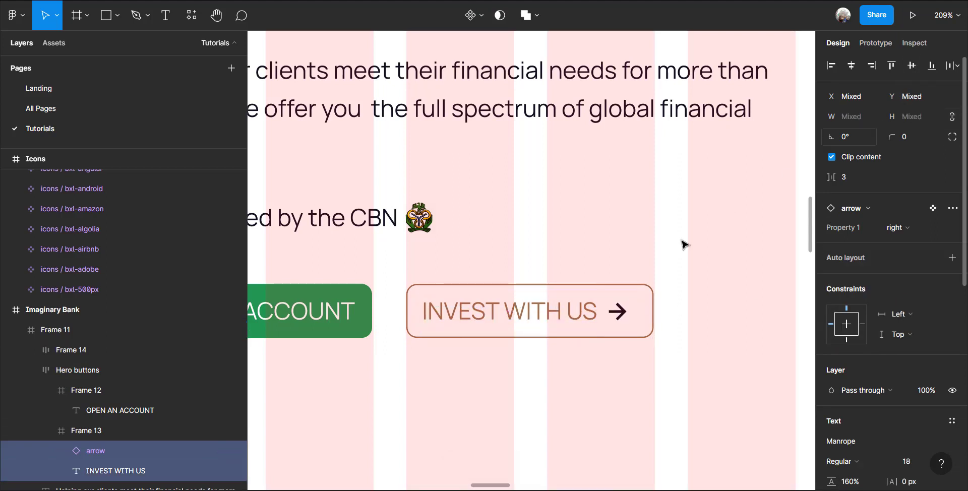
pyautogui.scroll(-5, 878, 334)
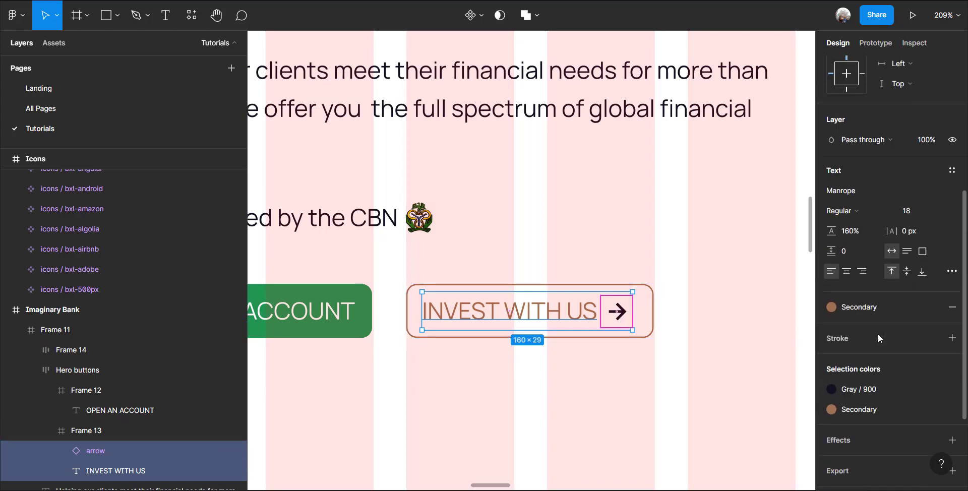
pyautogui.click(894, 391)
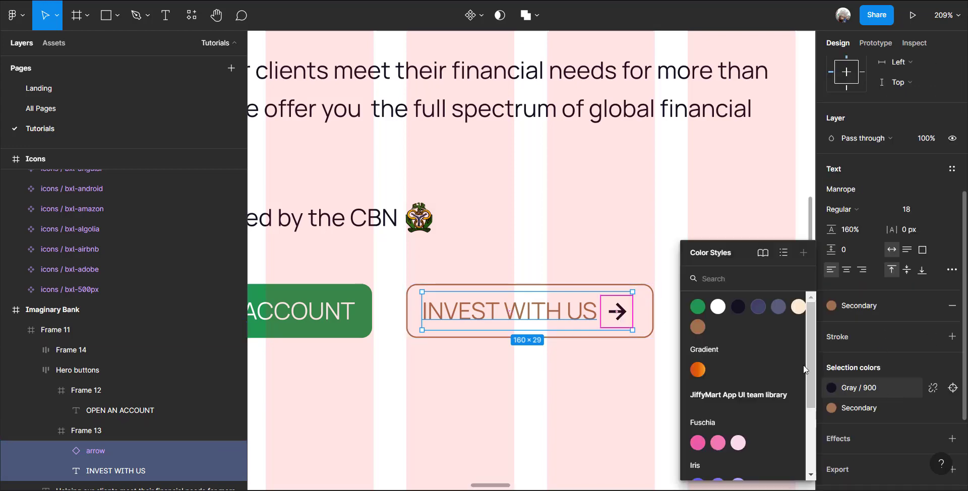
pyautogui.click(697, 327)
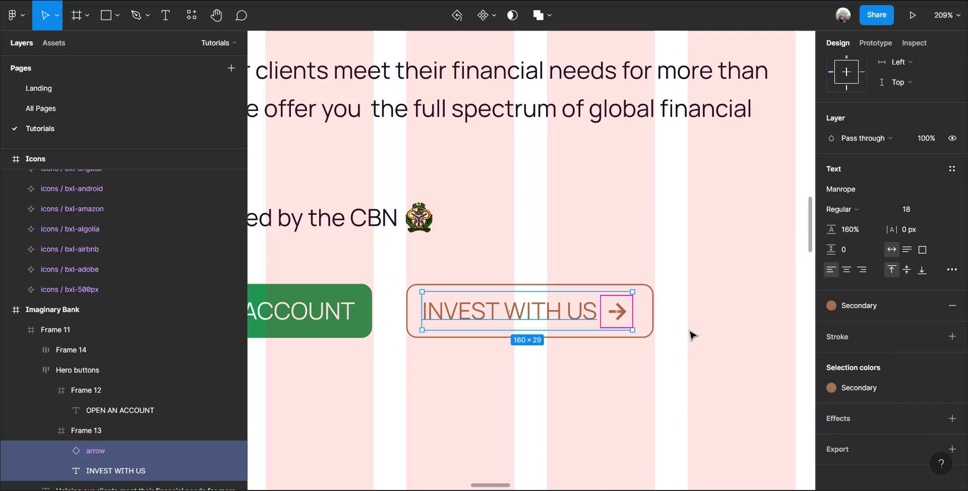
pyautogui.click(660, 309)
pyautogui.scroll(-2, 506, 333)
pyautogui.scroll(-4, 505, 333)
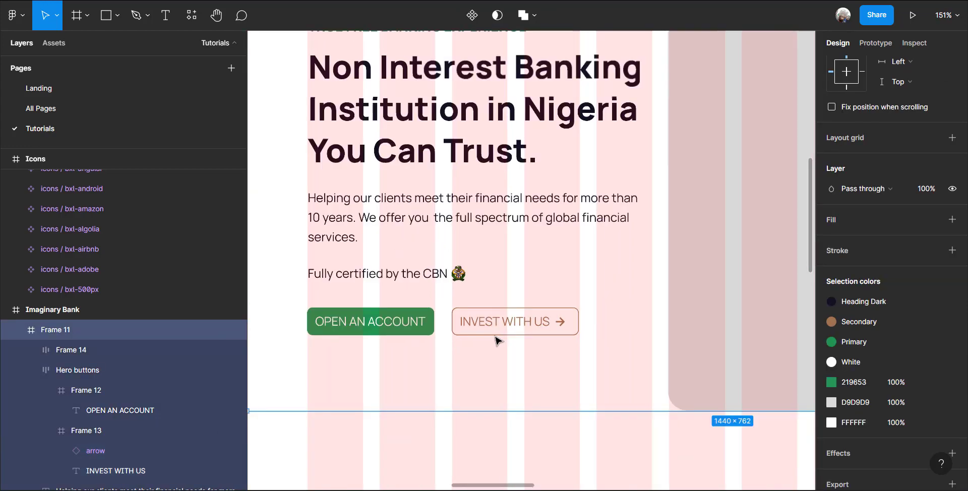
pyautogui.scroll(2, 515, 339)
pyautogui.scroll(5, 518, 338)
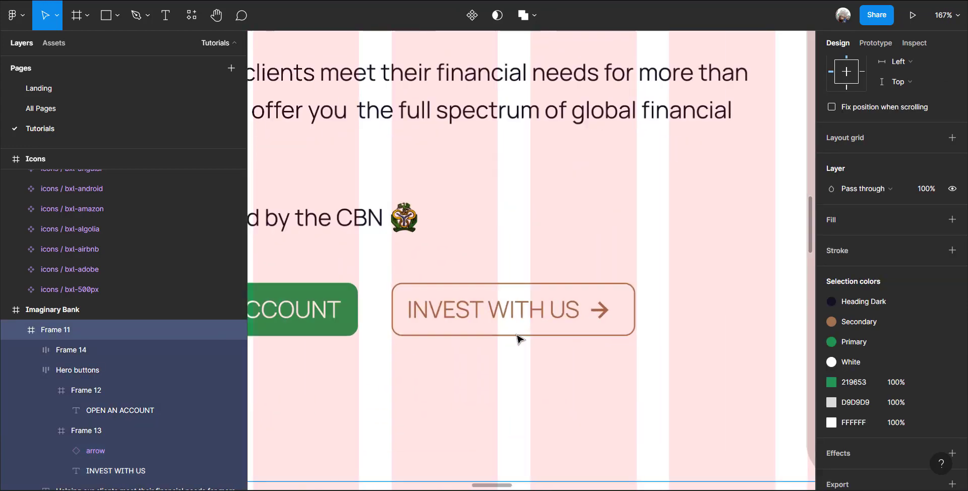
# Select the "INVEST WITH US" label together with its arrow and nudge both slightly right inside the outlined button
pyautogui.click(529, 313)
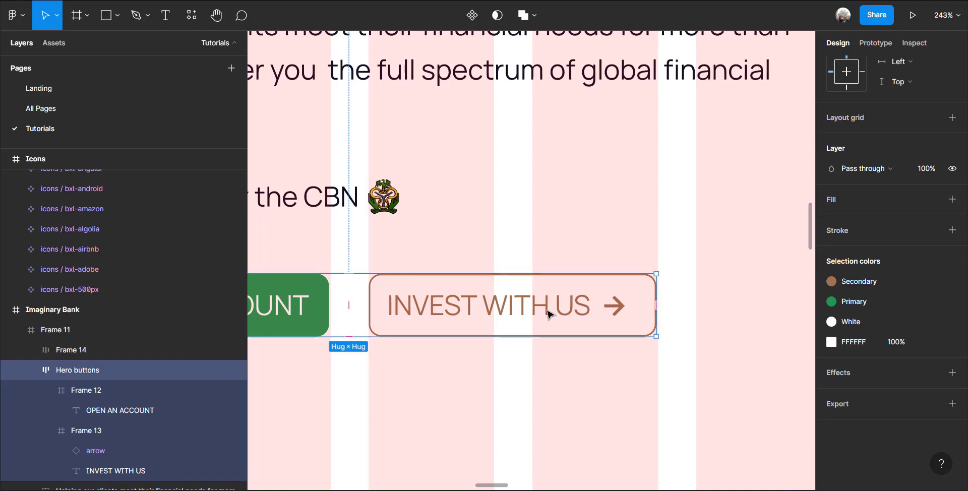
pyautogui.click(610, 309)
pyautogui.click(563, 311)
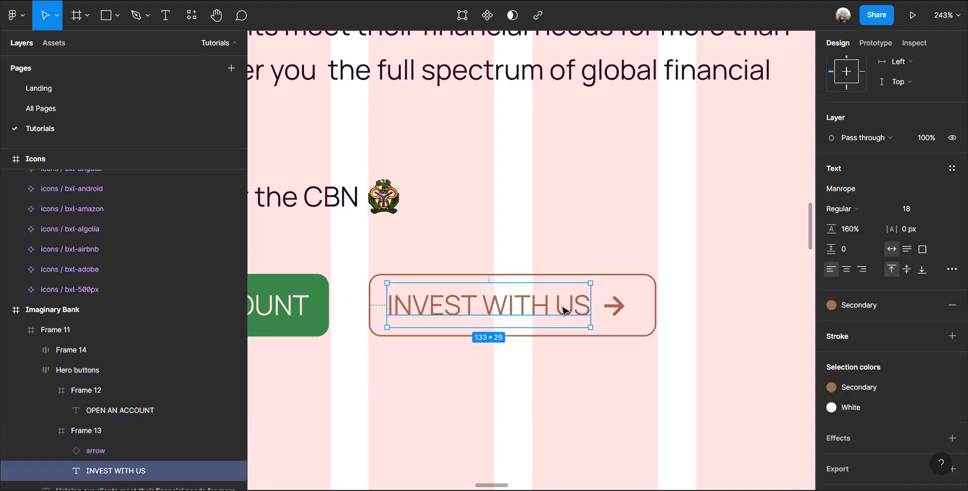
pyautogui.keyDown('shift'); pyautogui.click(617, 308); pyautogui.keyUp('shift')
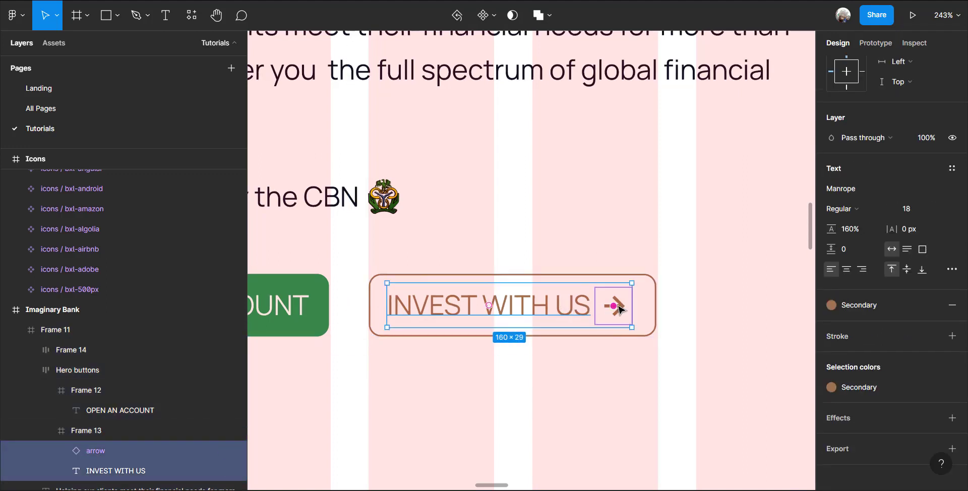
pyautogui.press('Right')
pyautogui.press('Right')
pyautogui.press('Right')
pyautogui.press('Right')
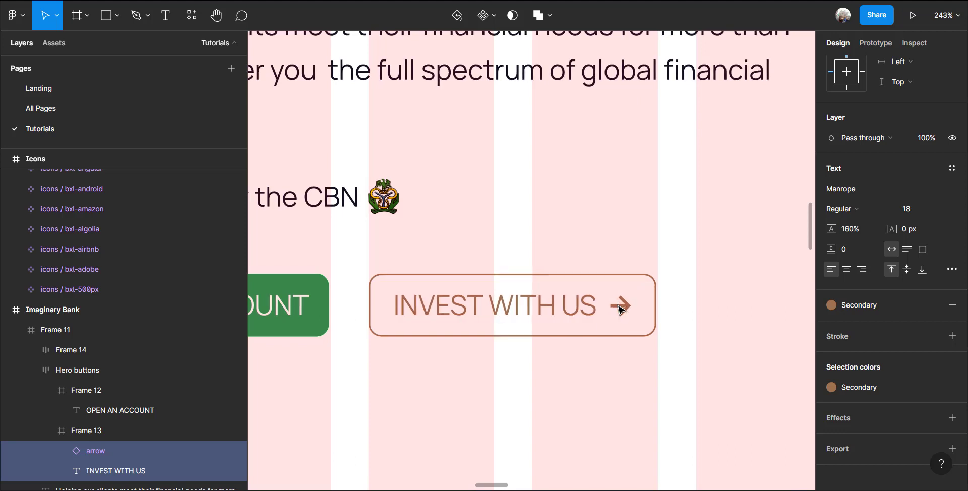
pyautogui.press('Right')
pyautogui.press('Right')
pyautogui.press('Right')
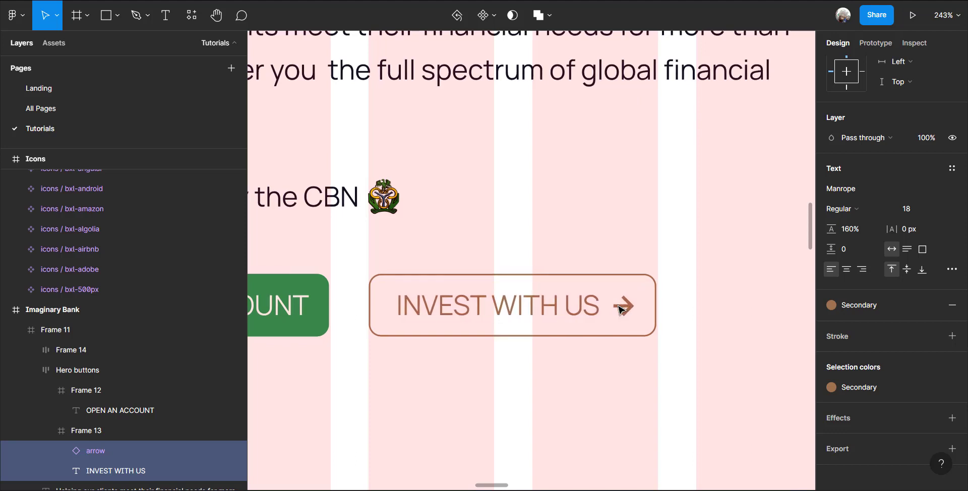
# Wrap the label and arrow in an auto layout frame, positioned 2 px right of the outlined button's horizontal center
pyautogui.hotkey('shift', 'a')
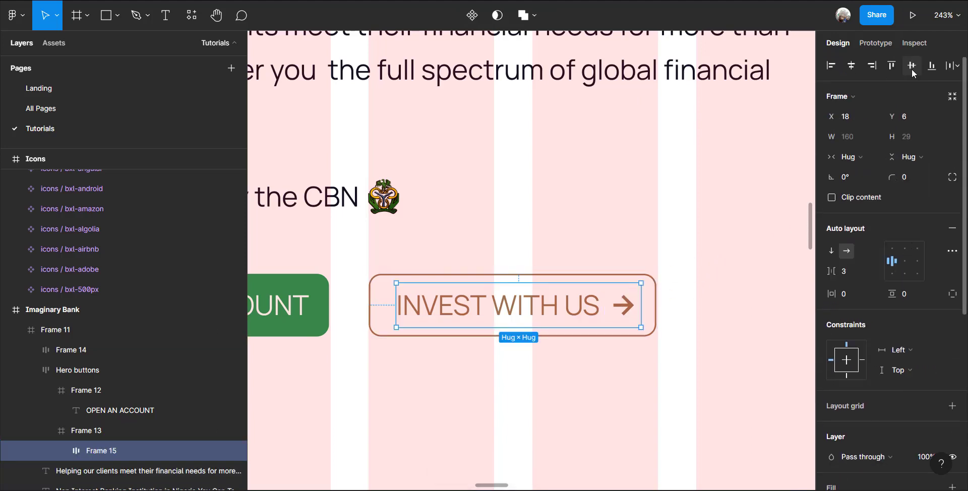
pyautogui.click(852, 66)
pyautogui.scroll(1, 634, 212)
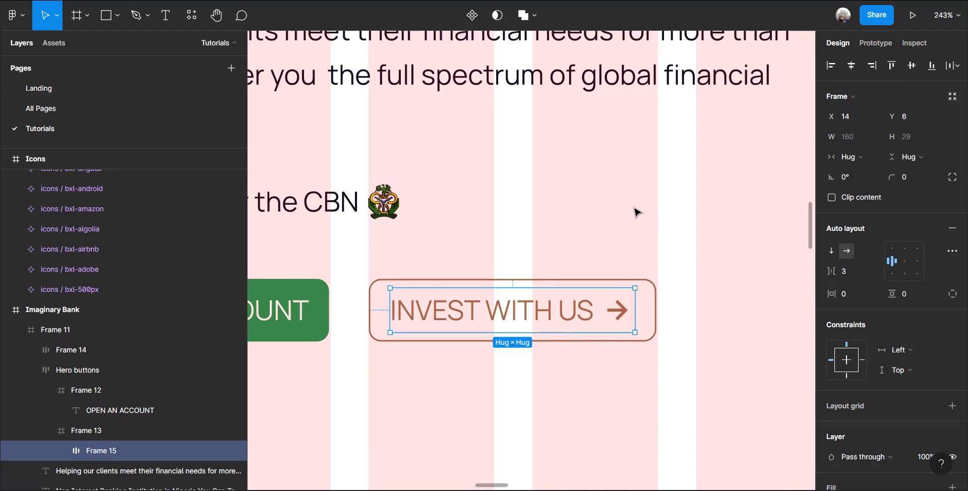
pyautogui.press('Right')
pyautogui.press('Right')
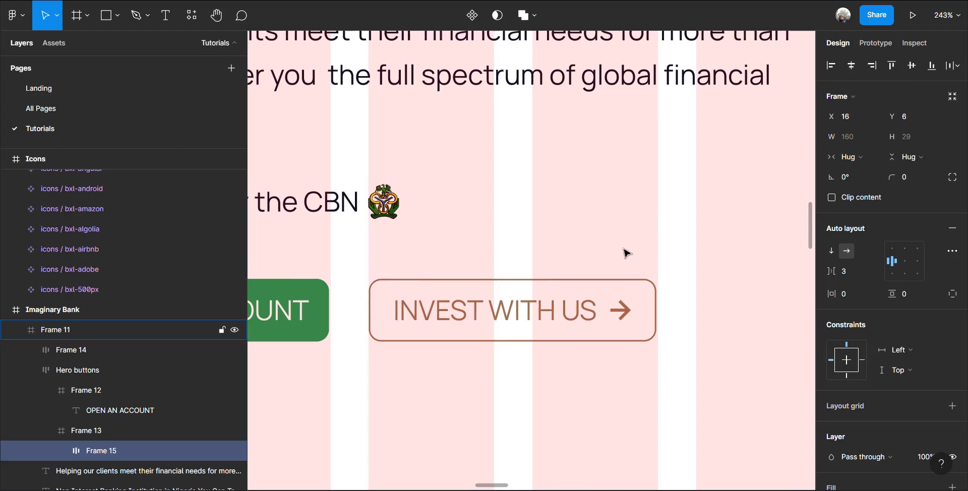
pyautogui.click(625, 252)
# Copy the image fill of the banner-corporate photo showing the woman on the phone
pyautogui.scroll(-5, 633, 245)
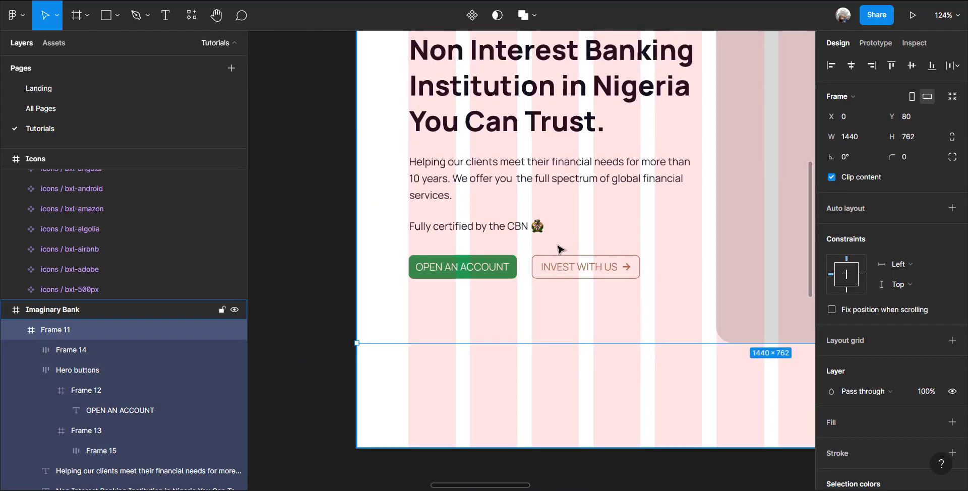
pyautogui.scroll(-5, 560, 249)
pyautogui.scroll(3, 624, 246)
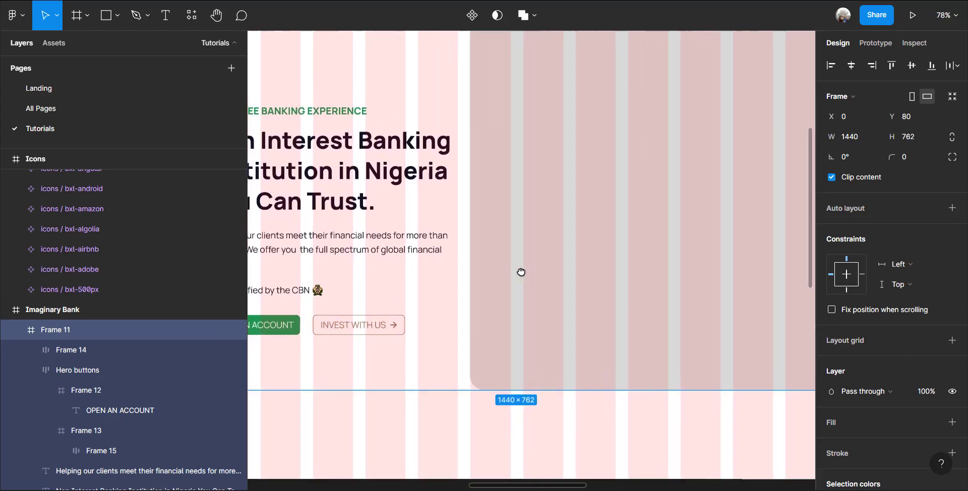
pyautogui.scroll(-5, 547, 281)
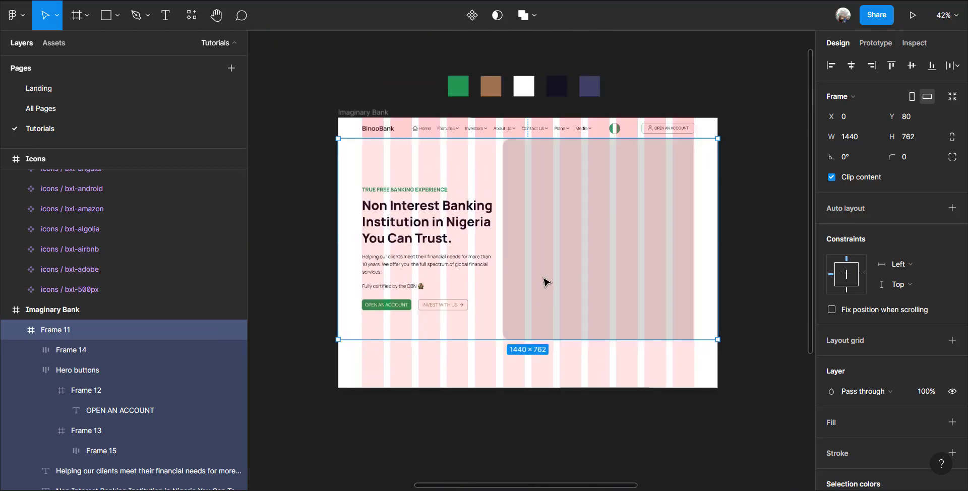
pyautogui.scroll(-3, 547, 281)
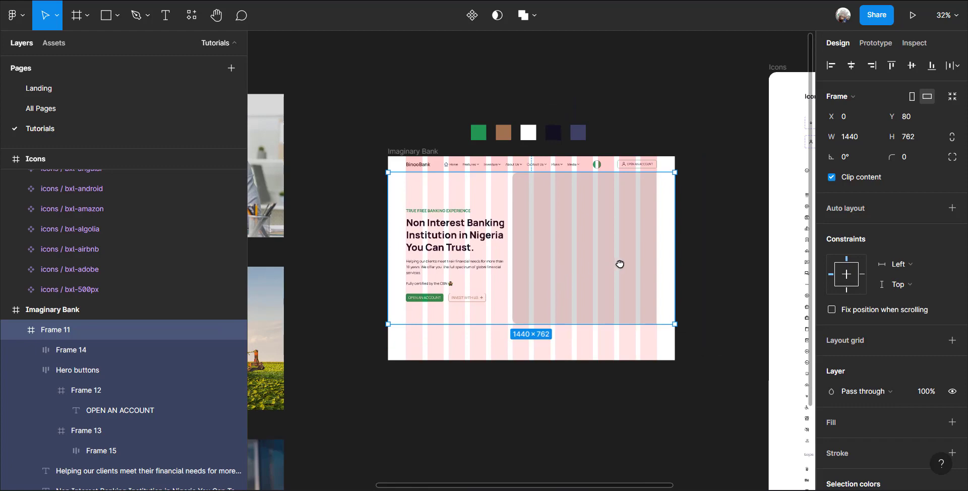
pyautogui.hscroll(-5, 635, 257)
pyautogui.scroll(-1, 635, 258)
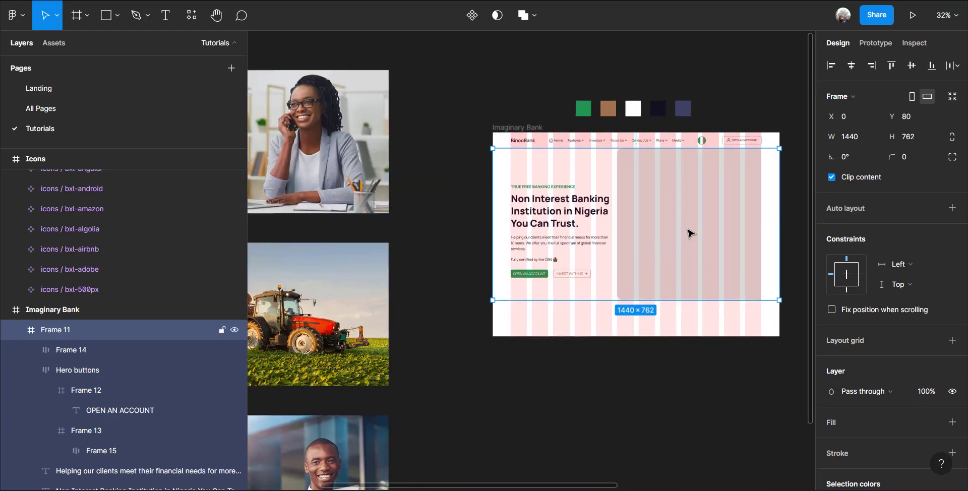
pyautogui.doubleClick(347, 139)
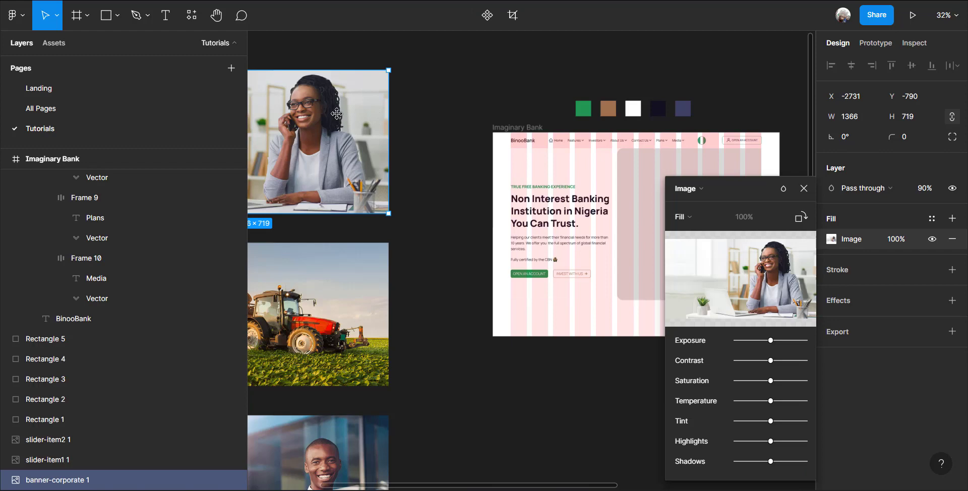
pyautogui.press('Escape')
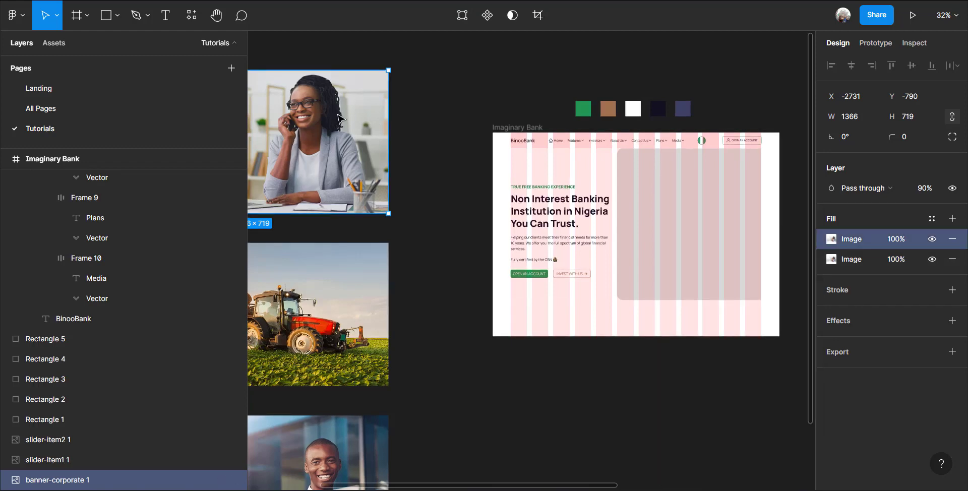
# Try to place the banner-corporate photo itself in the hero section, and undo the attempt
pyautogui.moveTo(340, 119); pyautogui.dragTo(479, 187)
pyautogui.moveTo(616, 257); pyautogui.dragTo(617, 258)
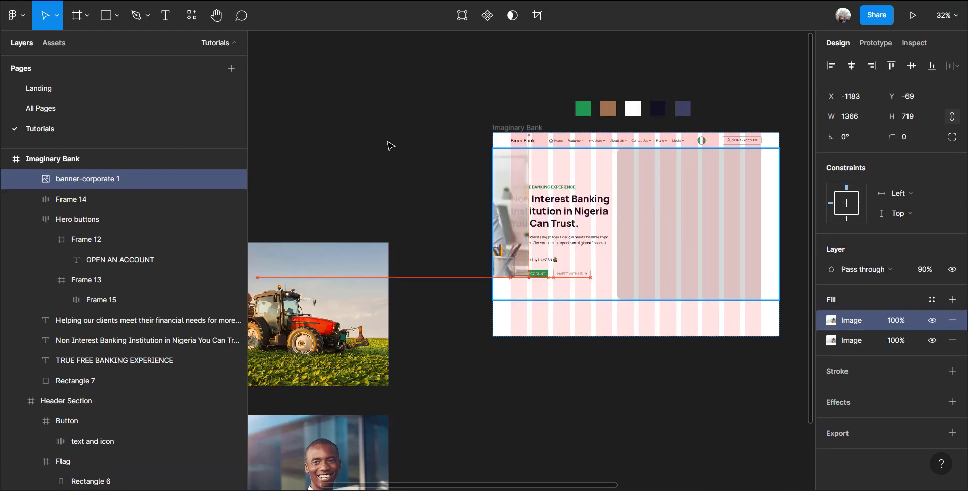
pyautogui.hotkey('ctrl', 'z')
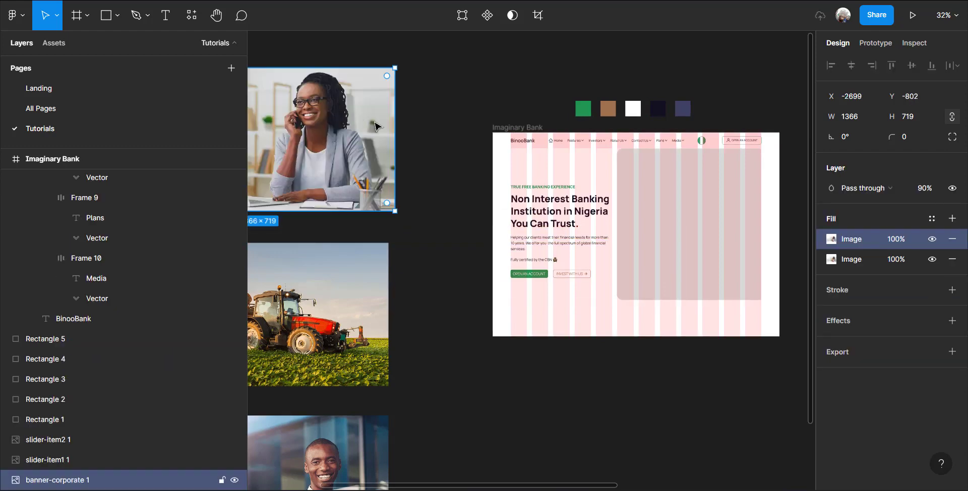
pyautogui.hotkey('ctrl', 'z')
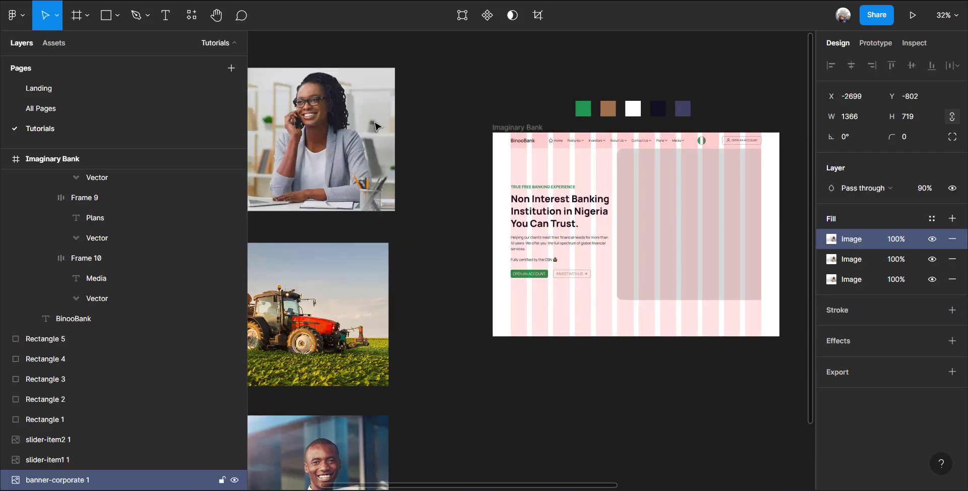
pyautogui.hotkey('ctrl', 'z')
pyautogui.hotkey('ctrl', 'z')
pyautogui.hotkey('ctrl', 'z')
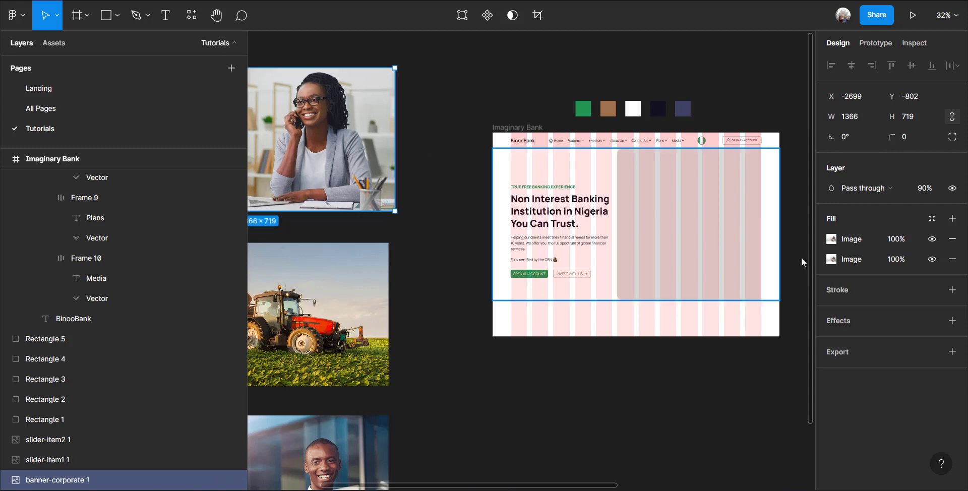
# Paste the copied photo fill into the gray placeholder rectangle of the hero section
pyautogui.click(705, 243)
pyautogui.click(704, 243)
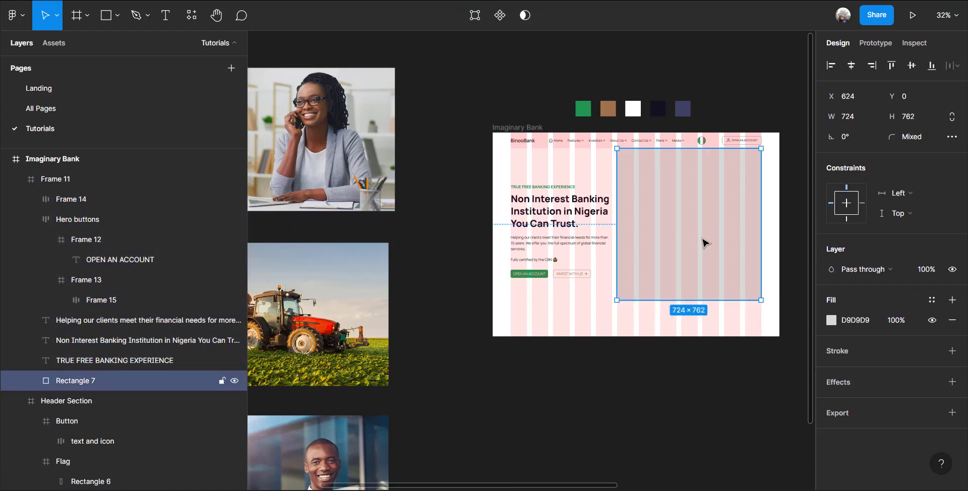
pyautogui.keyDown('ctrl'); pyautogui.scroll(-5, 609, 319); pyautogui.keyUp('ctrl')
pyautogui.scroll(-3, 609, 320)
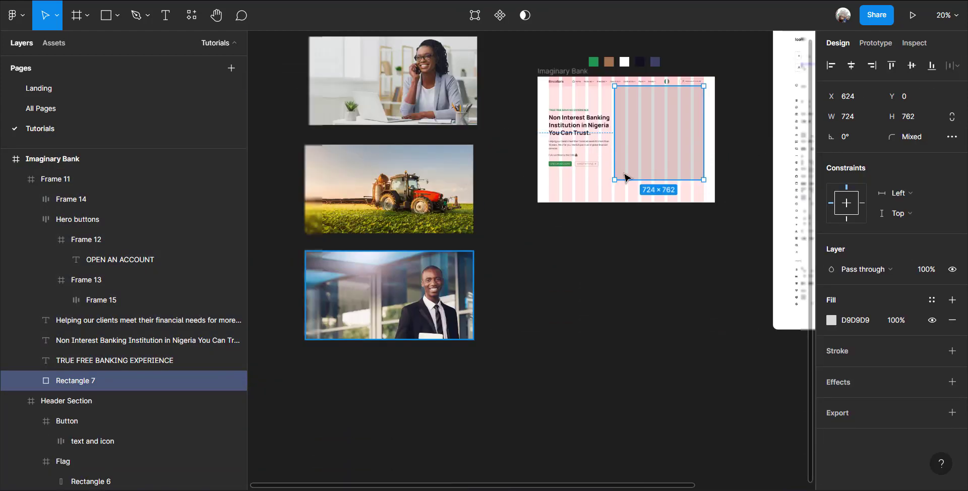
pyautogui.rightClick(663, 253)
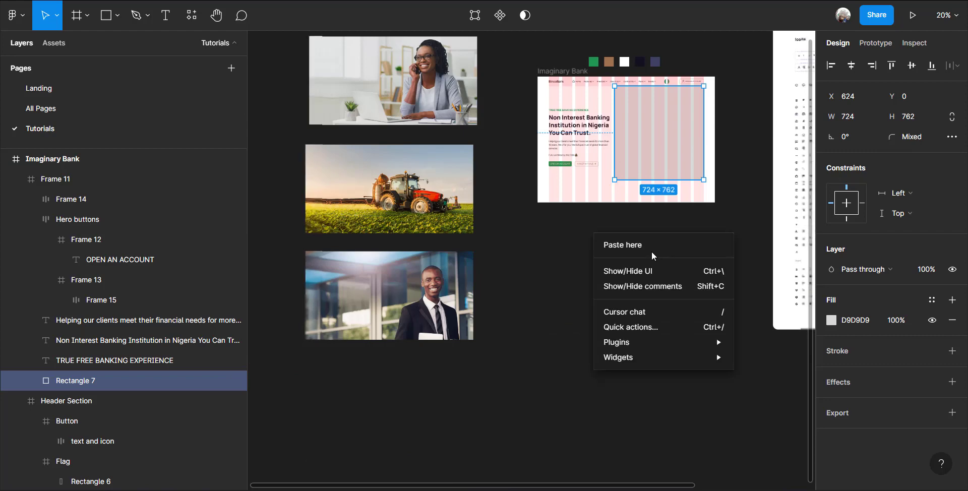
pyautogui.click(645, 248)
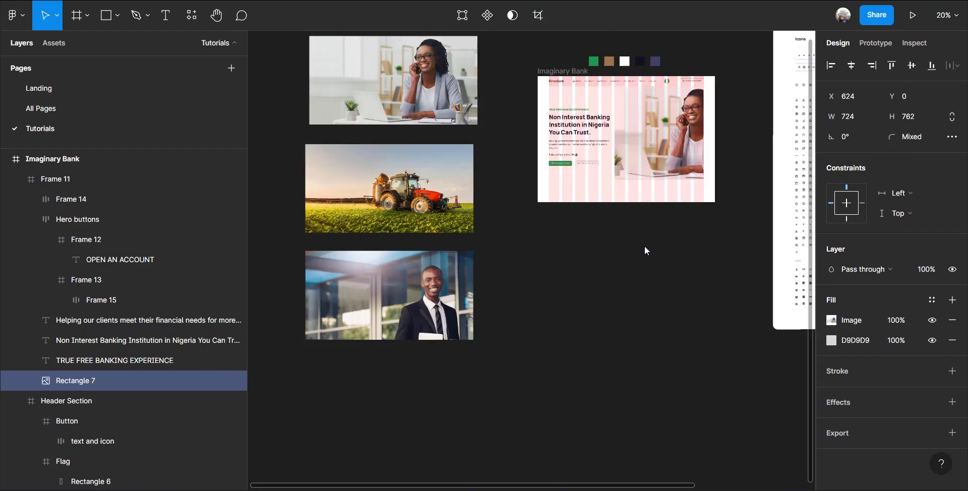
pyautogui.scroll(5, 711, 123)
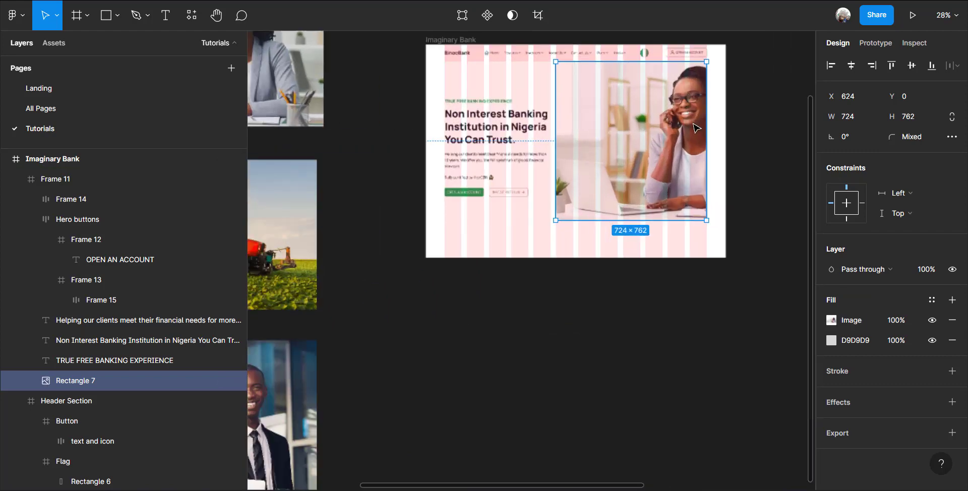
pyautogui.scroll(2, 695, 132)
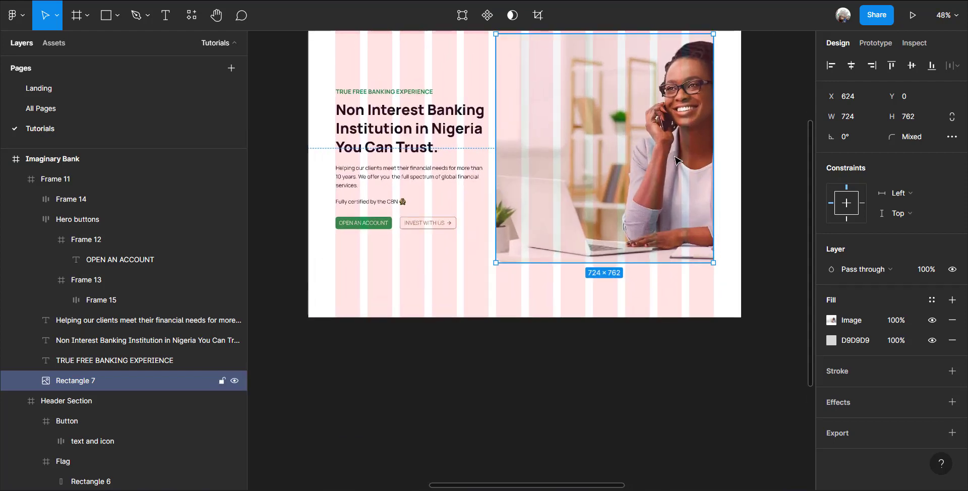
pyautogui.scroll(-2, 609, 240)
pyautogui.moveTo(608, 240); pyautogui.dragTo(586, 257)
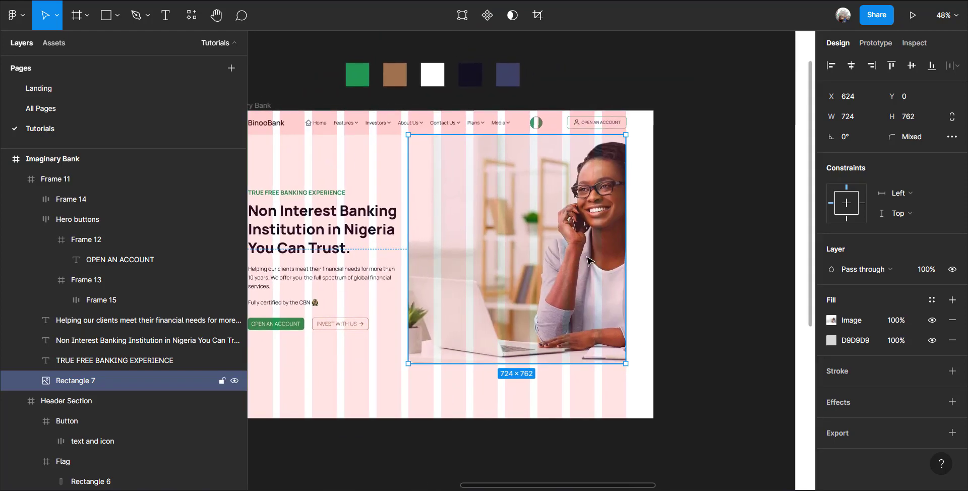
pyautogui.doubleClick(588, 259)
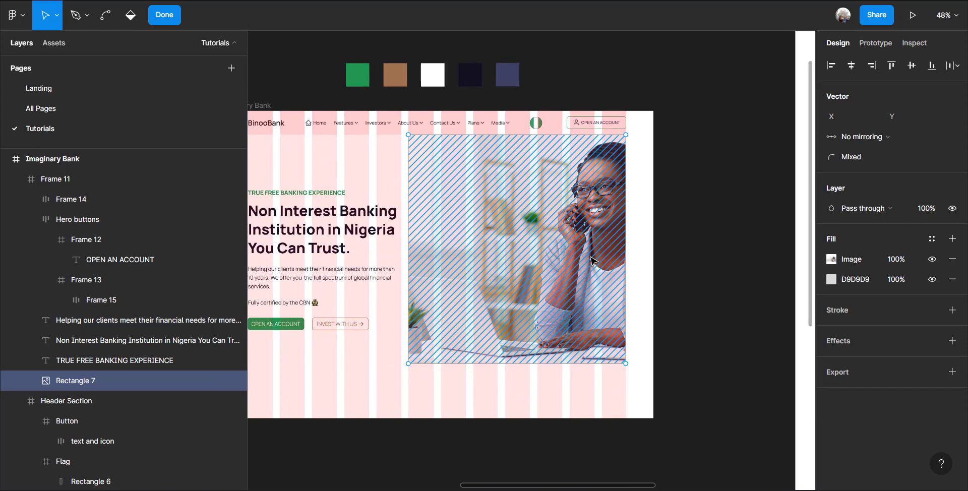
pyautogui.press('Escape')
pyautogui.press('Return')
pyautogui.press('Escape')
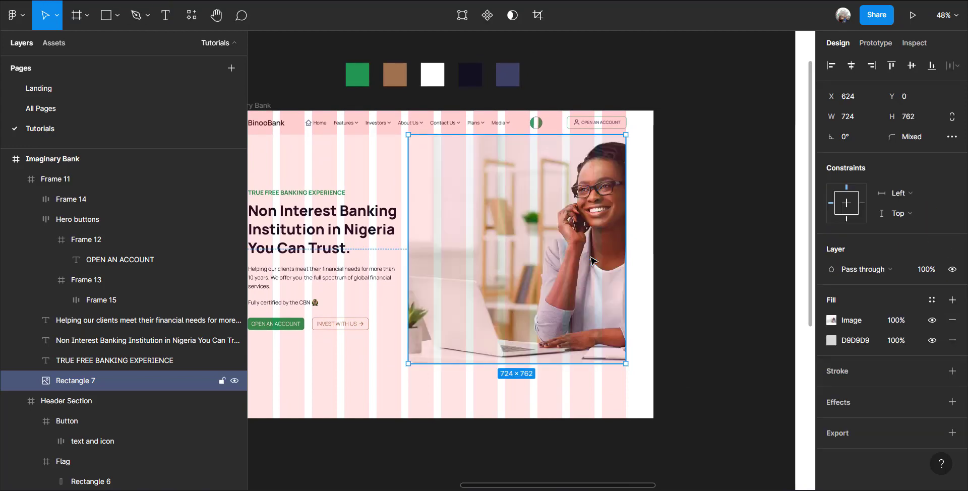
pyautogui.click(653, 253)
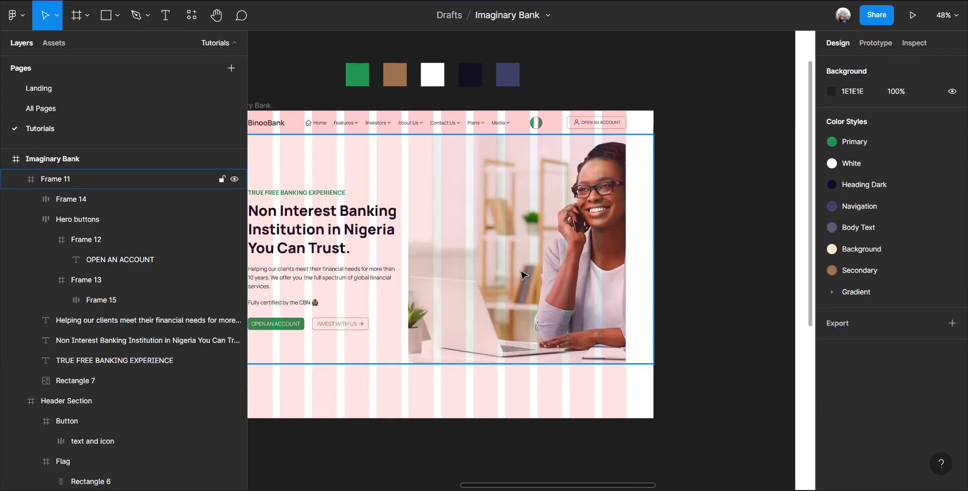
# Set the hero photo's image fill to Crop and shift the picture left within its frame to bring the woman fully into view
pyautogui.click(56, 179)
pyautogui.click(522, 275)
pyautogui.press('Return')
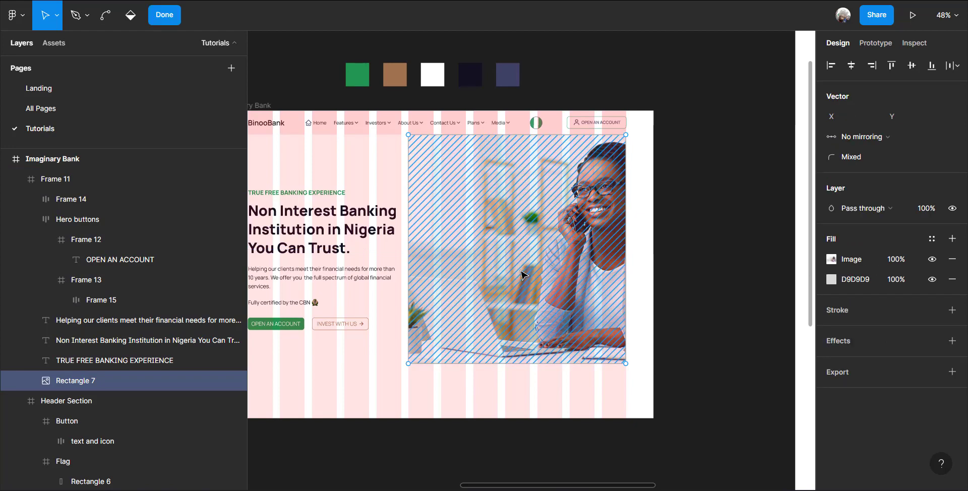
pyautogui.press('Escape')
pyautogui.click(832, 321)
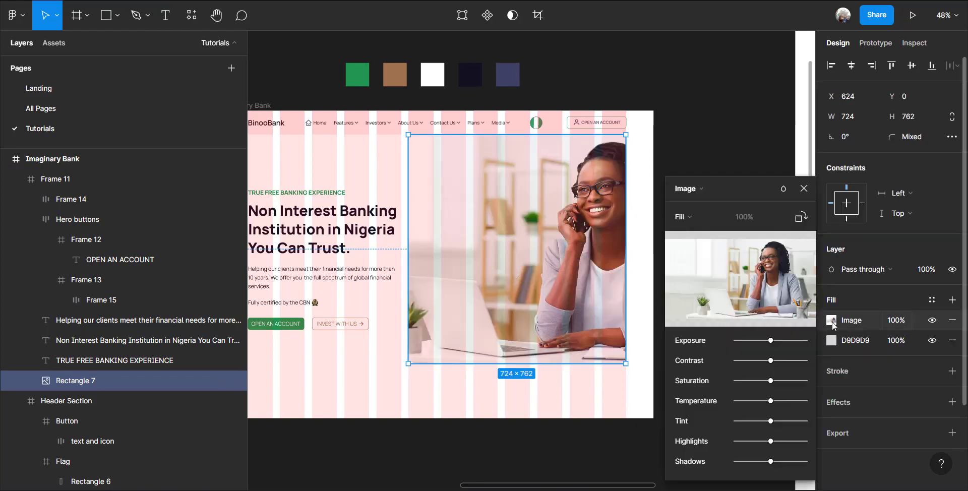
pyautogui.click(698, 221)
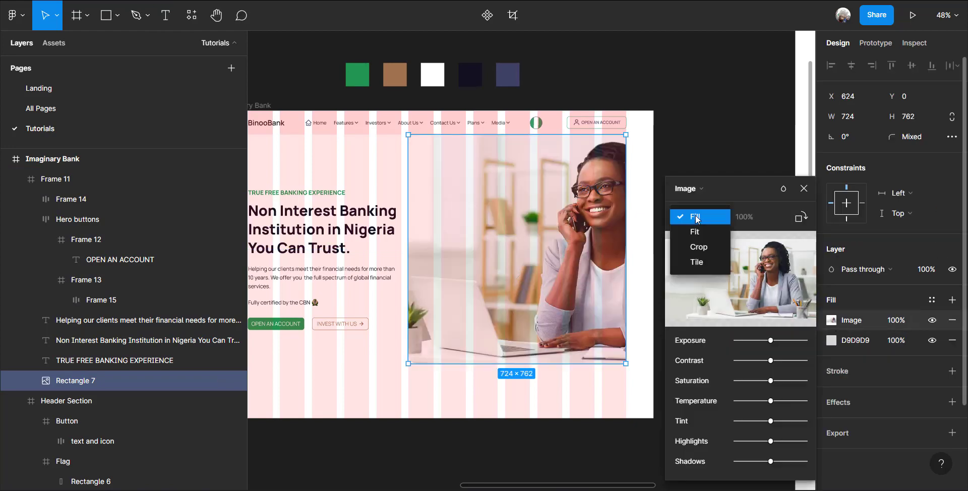
pyautogui.click(700, 250)
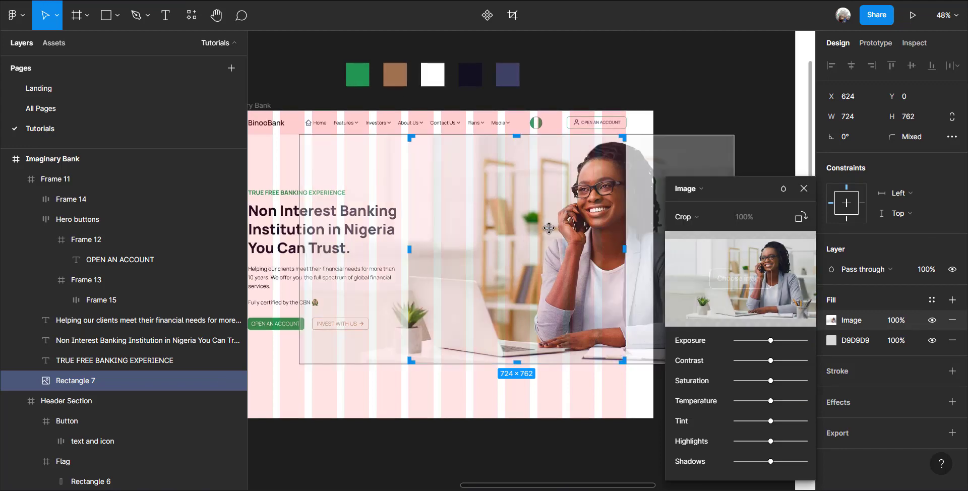
pyautogui.moveTo(538, 219); pyautogui.dragTo(488, 220)
pyautogui.press('Escape')
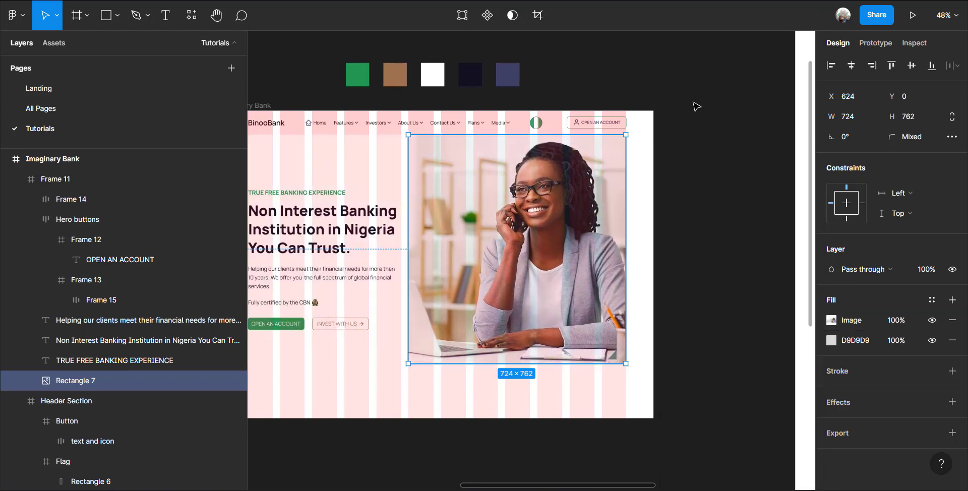
pyautogui.click(764, 231)
# Hide the 12-column layout grids of the Imaginary Bank frame and its Header Section
pyautogui.scroll(-3, 783, 271)
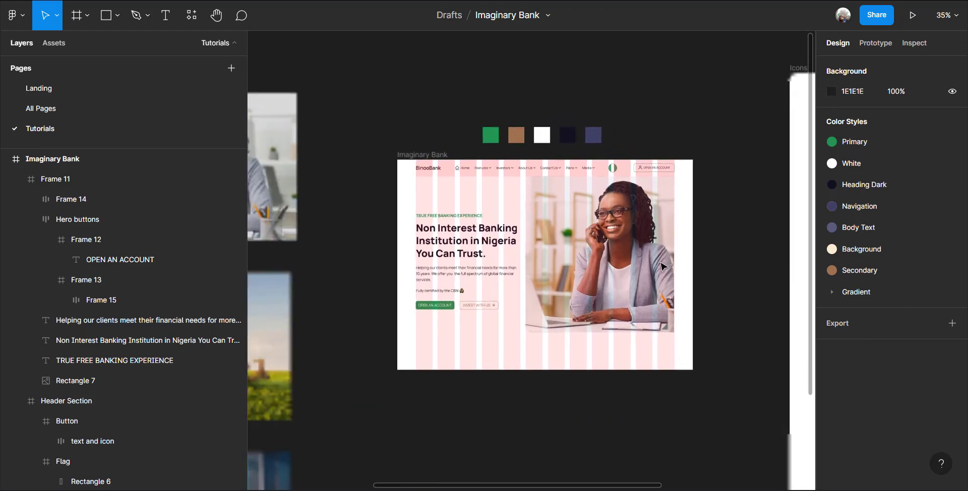
pyautogui.click(427, 158)
pyautogui.click(429, 160)
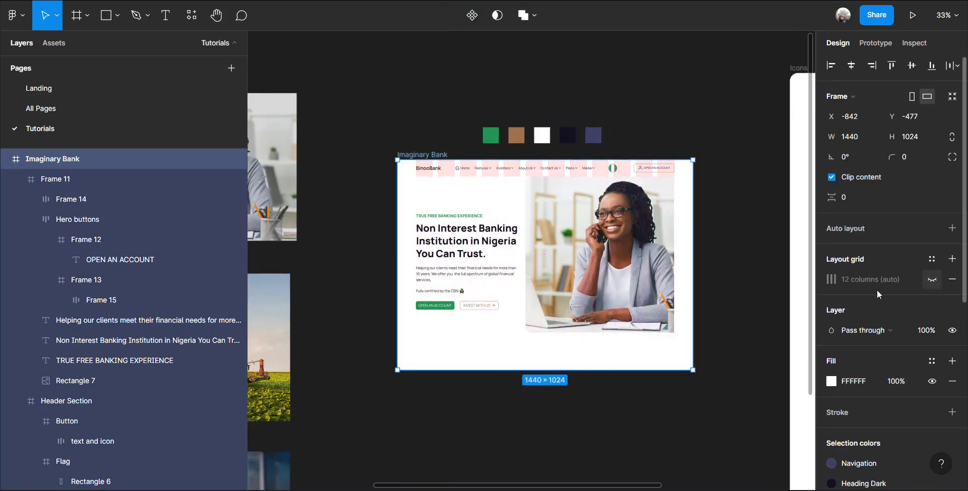
pyautogui.click(932, 280)
pyautogui.scroll(4, 563, 298)
pyautogui.scroll(1, 535, 306)
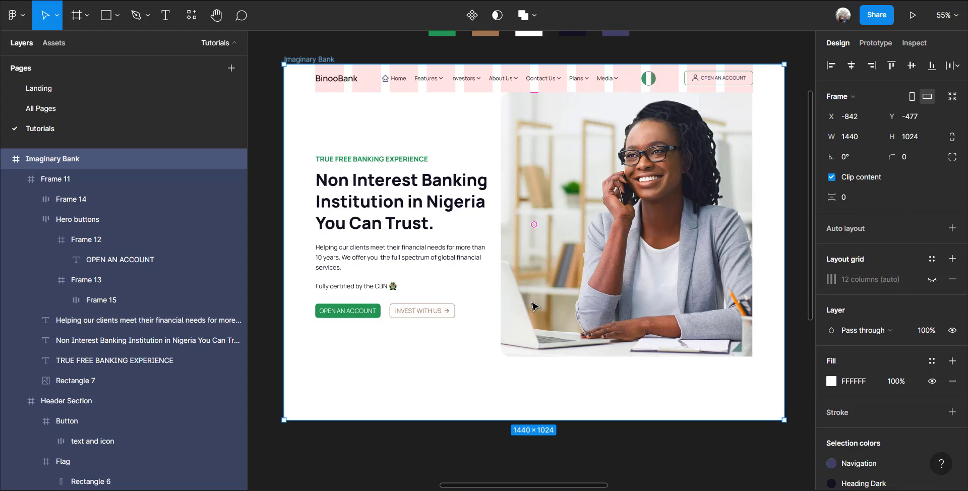
pyautogui.doubleClick(462, 90)
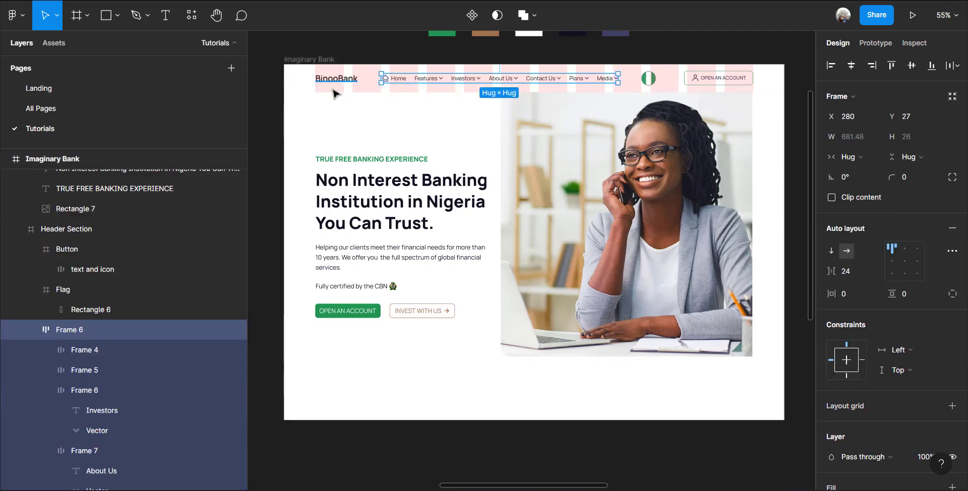
pyautogui.click(309, 76)
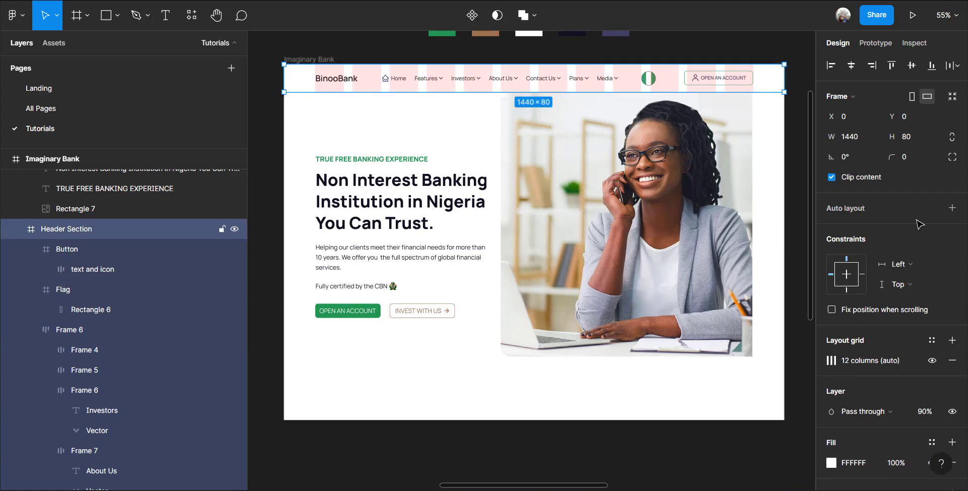
pyautogui.click(931, 360)
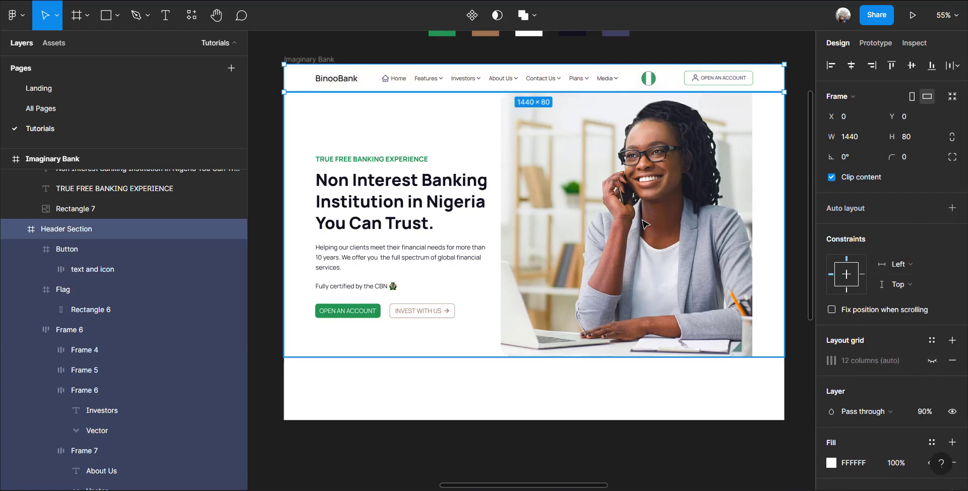
pyautogui.scroll(5, 638, 76)
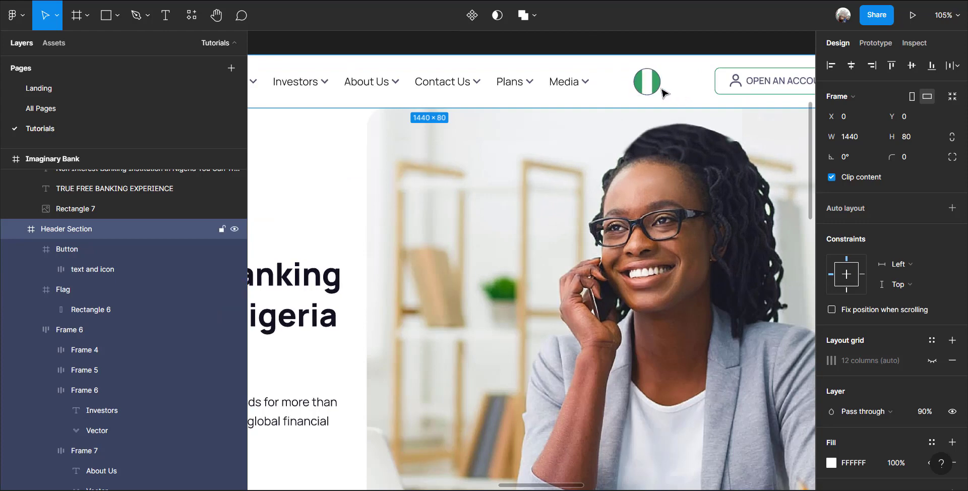
pyautogui.click(656, 89)
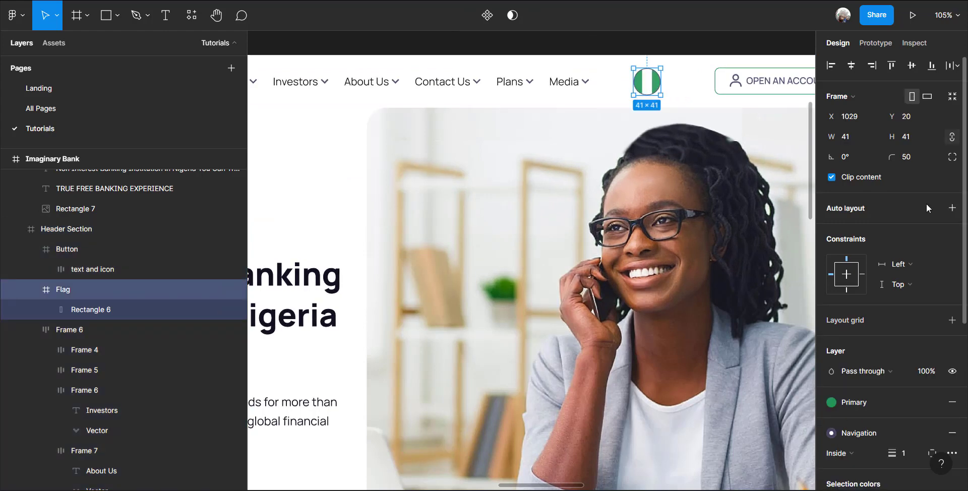
pyautogui.scroll(-3, 683, 193)
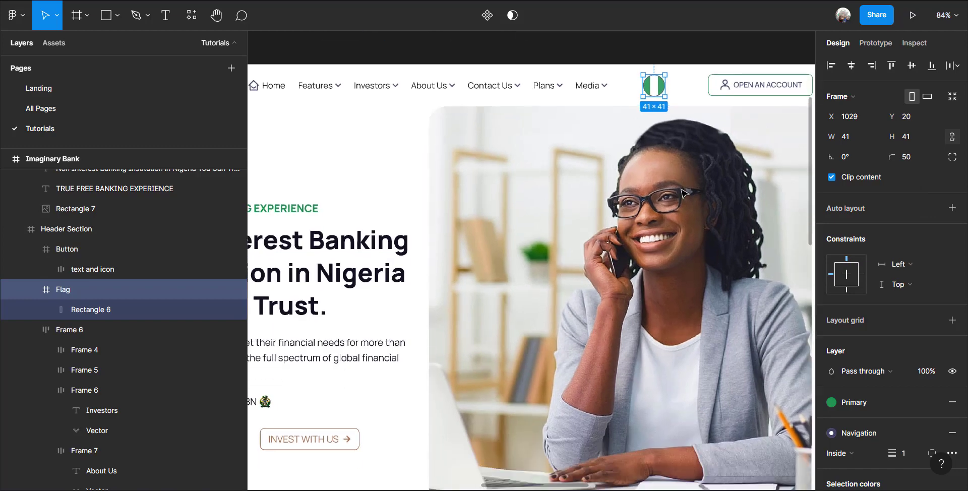
pyautogui.scroll(-2, 683, 193)
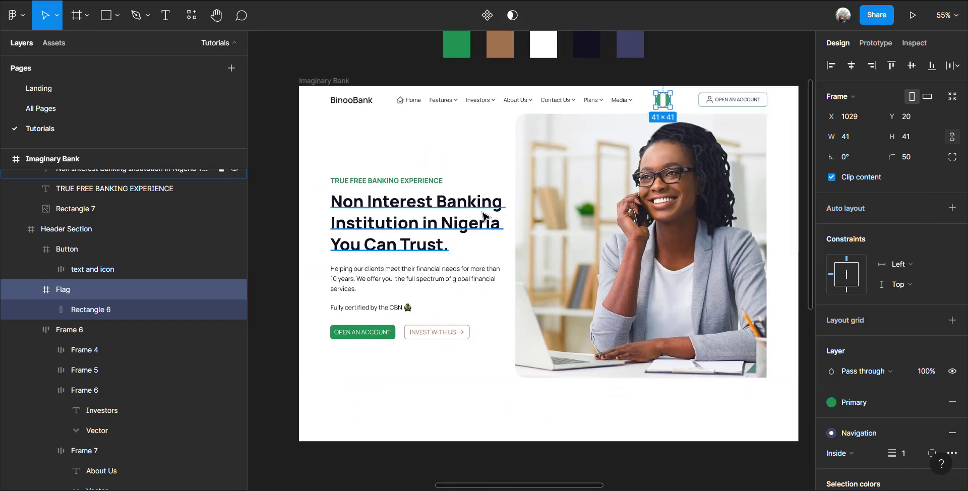
pyautogui.scroll(3, 483, 215)
pyautogui.scroll(-2, 469, 237)
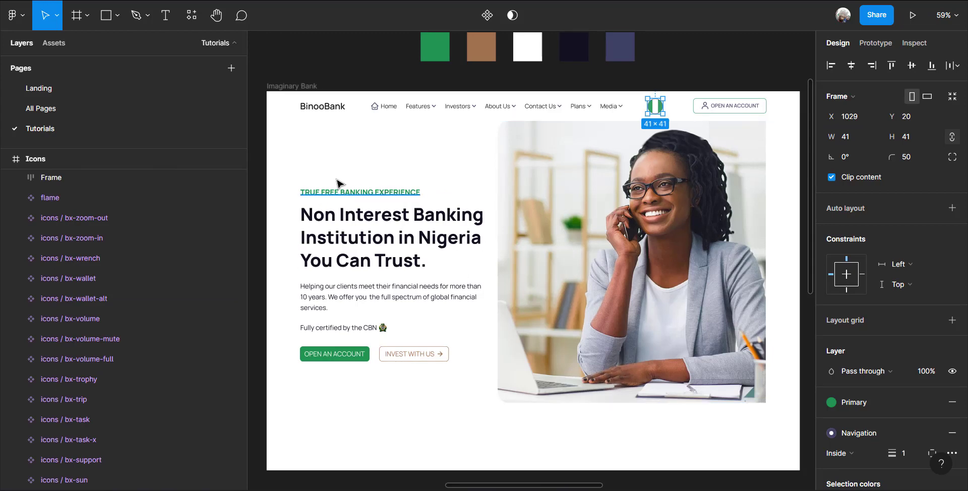
# Recolor the Home navigation item's text and icon with the green Primary color style
pyautogui.scroll(5, 335, 177)
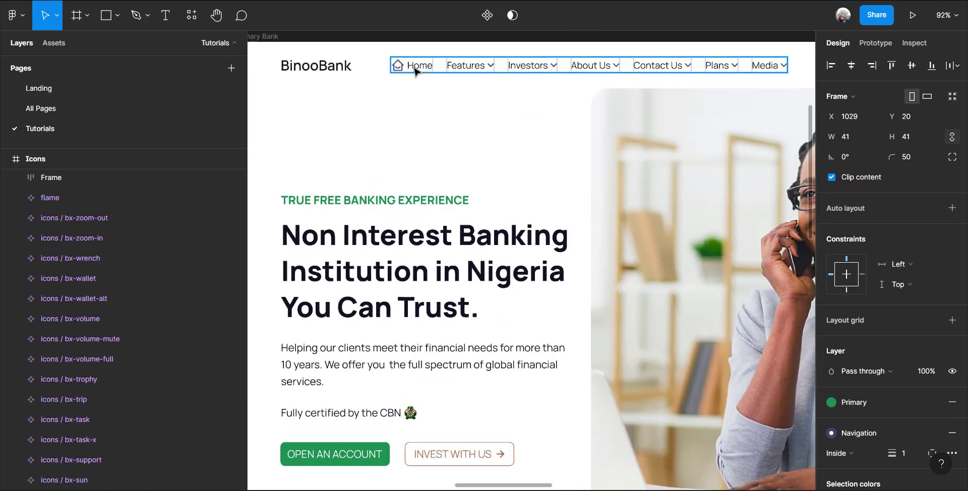
pyautogui.click(415, 71)
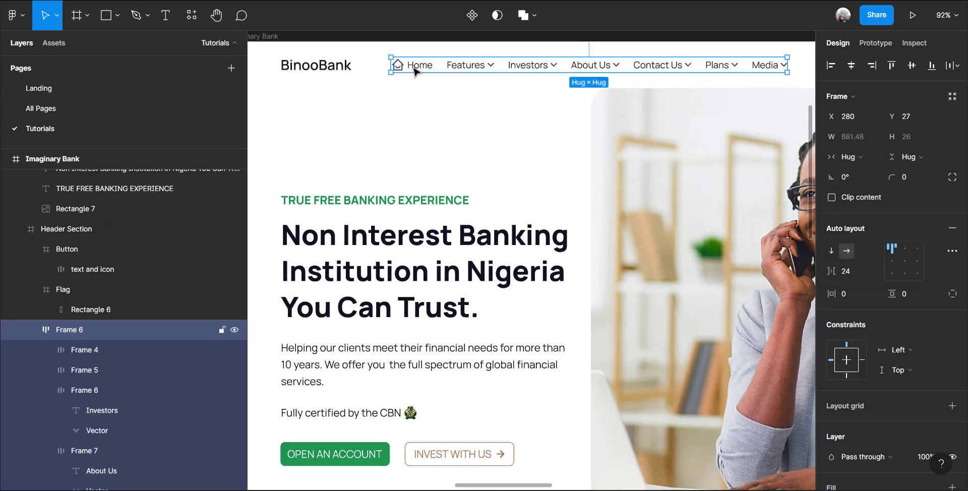
pyautogui.click(415, 72)
pyautogui.scroll(-5, 927, 439)
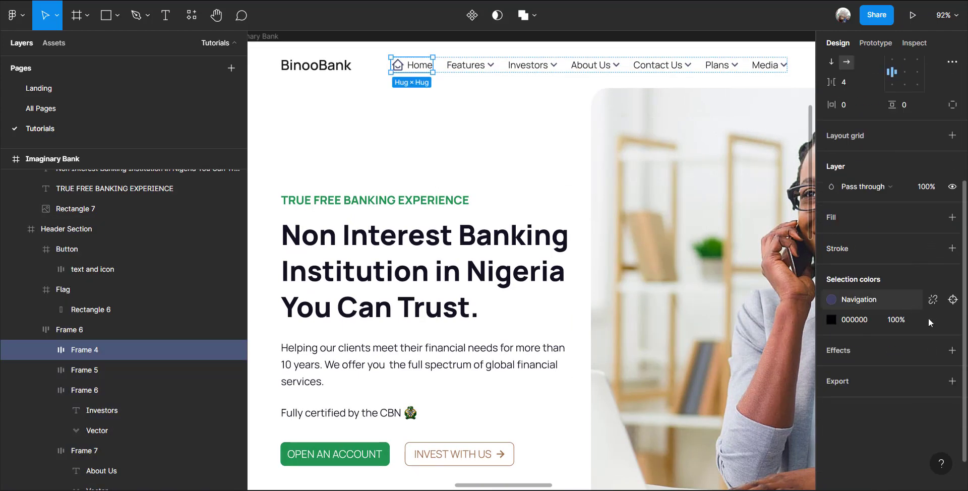
pyautogui.click(933, 322)
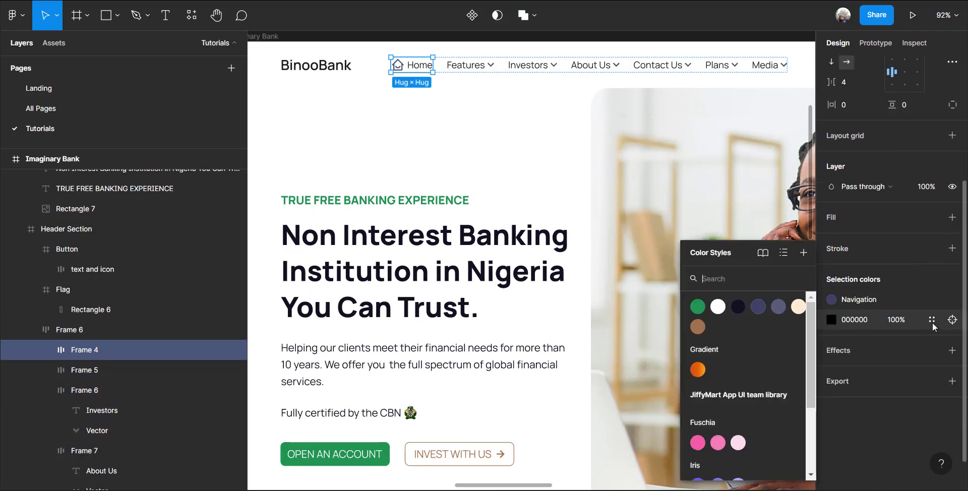
pyautogui.click(699, 308)
pyautogui.click(897, 299)
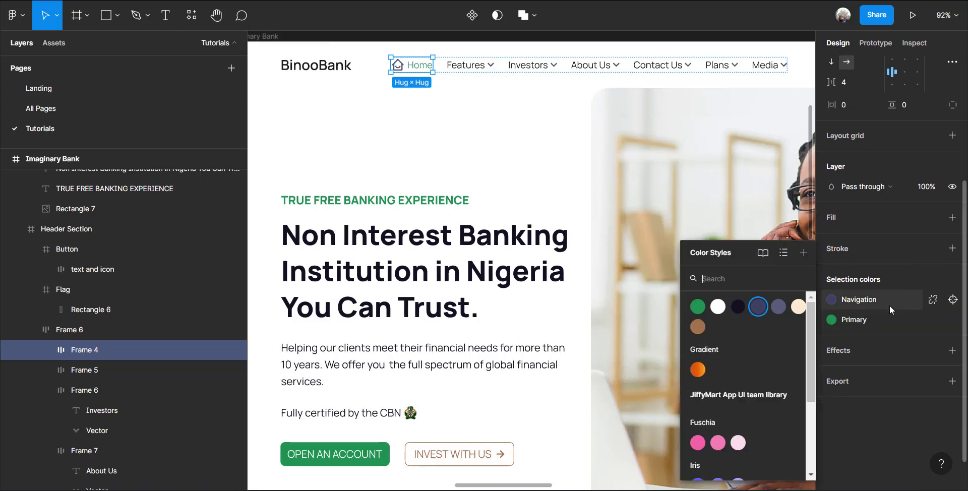
pyautogui.click(697, 306)
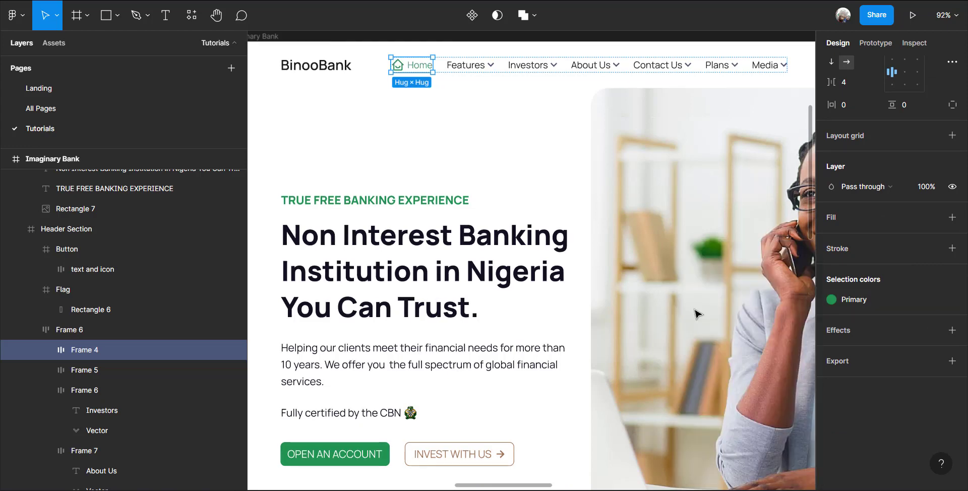
# Widen the green OPEN AN ACCOUNT hero button to about 211 px and center its label horizontally
pyautogui.click(379, 241)
pyautogui.scroll(-5, 487, 335)
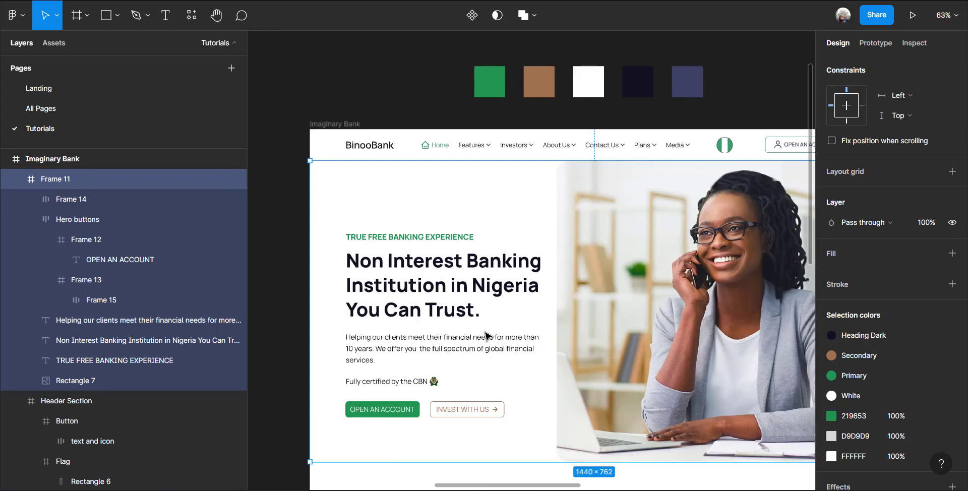
pyautogui.scroll(-3, 486, 335)
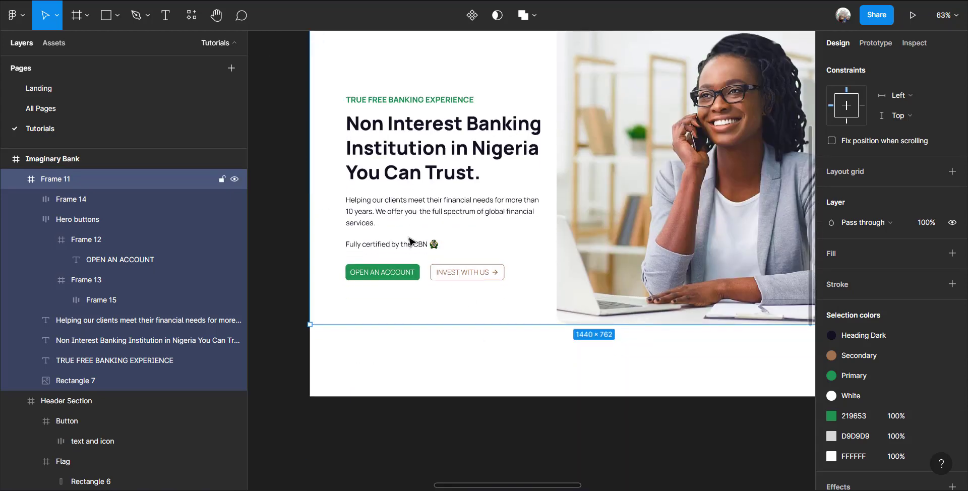
pyautogui.click(392, 275)
pyautogui.scroll(5, 396, 278)
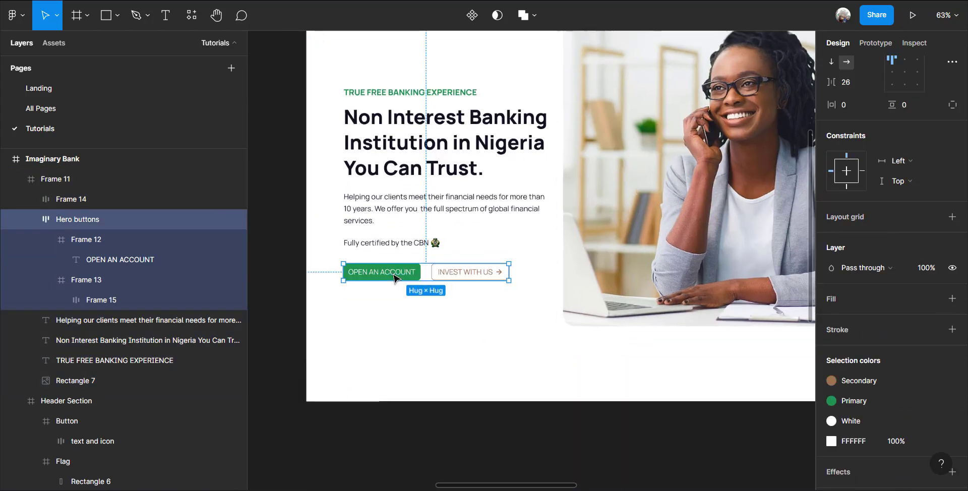
pyautogui.scroll(3, 398, 287)
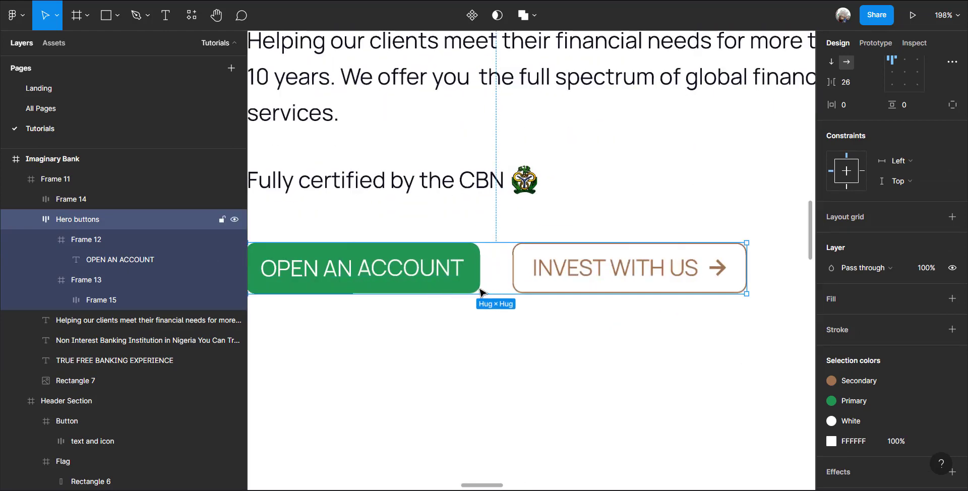
pyautogui.scroll(-1, 499, 303)
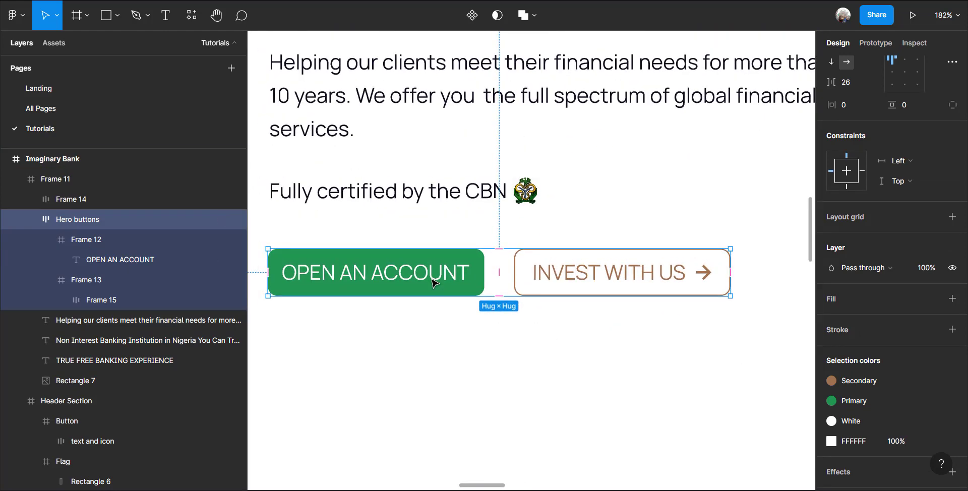
pyautogui.click(432, 277)
pyautogui.moveTo(485, 271); pyautogui.dragTo(511, 270)
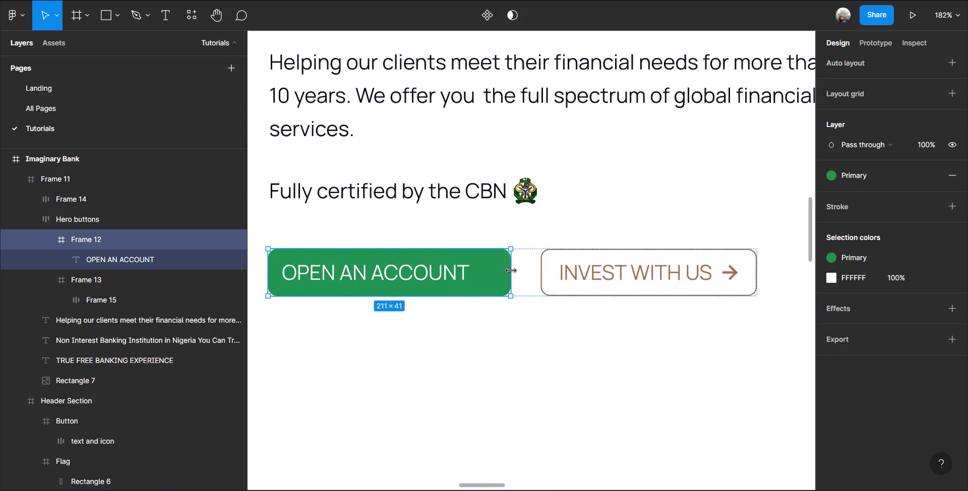
pyautogui.doubleClick(408, 273)
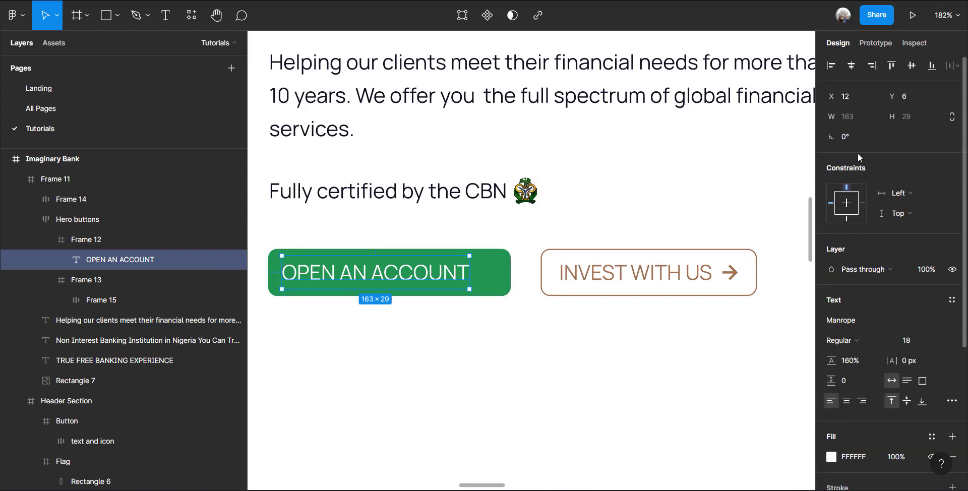
pyautogui.click(851, 65)
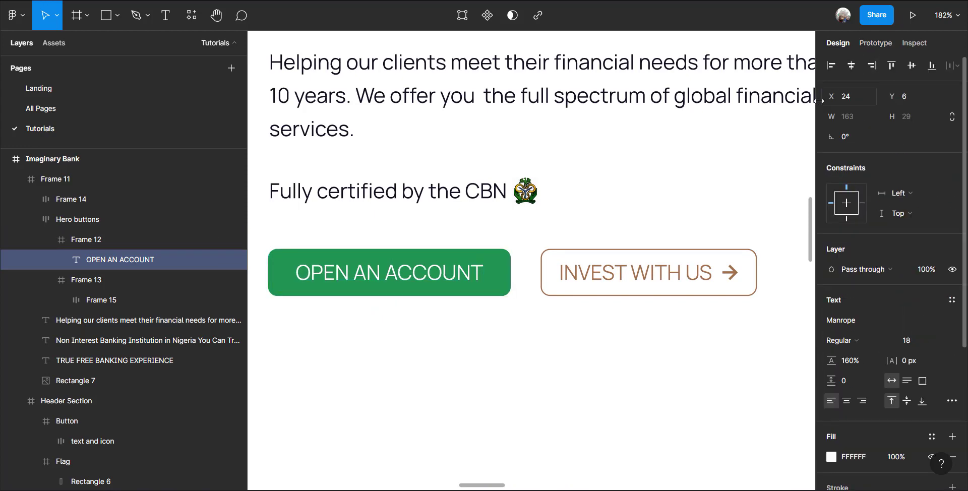
# Widen the outlined INVEST WITH US button to about 205 px and center its label and arrow horizontally
pyautogui.click(597, 276)
pyautogui.moveTo(755, 270); pyautogui.dragTo(777, 272)
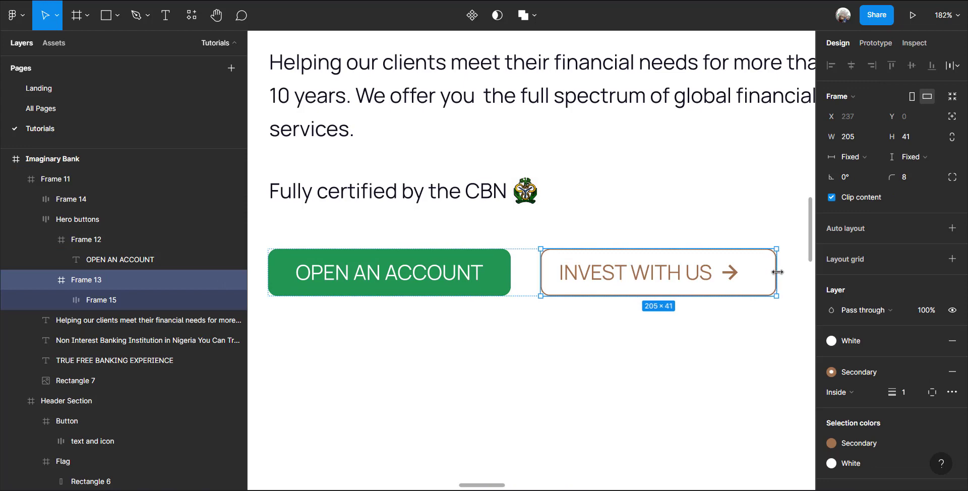
pyautogui.click(678, 274)
pyautogui.click(852, 66)
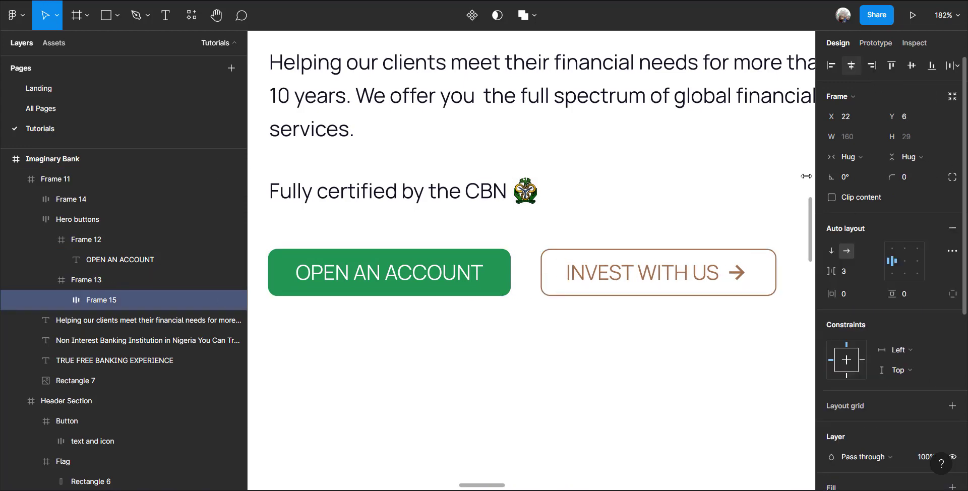
# Widen the outlined INVEST WITH US button to about 217 px and center its label and arrow horizontally again
pyautogui.click(776, 273)
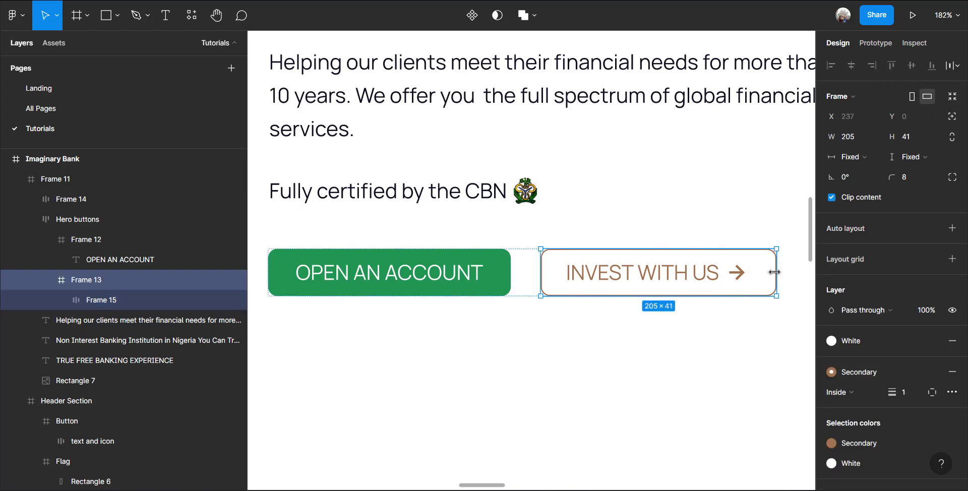
pyautogui.moveTo(784, 273); pyautogui.dragTo(797, 272)
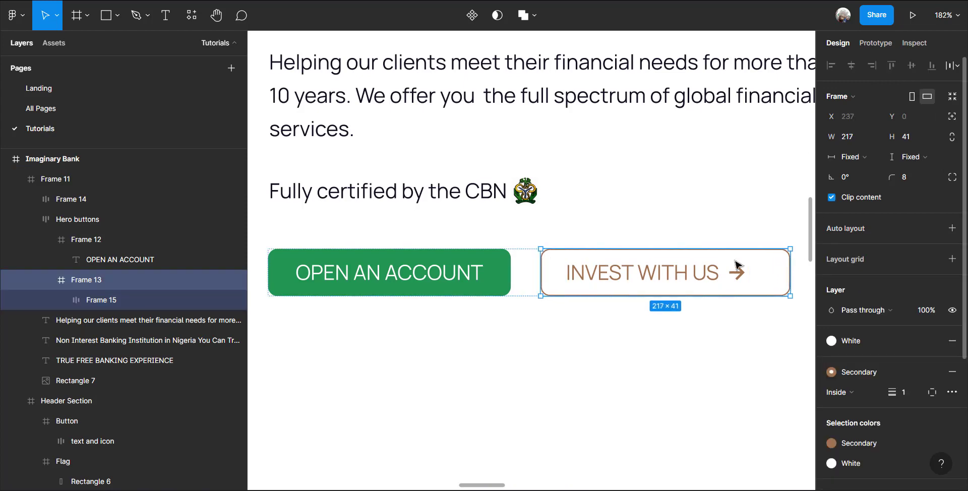
pyautogui.press('Return')
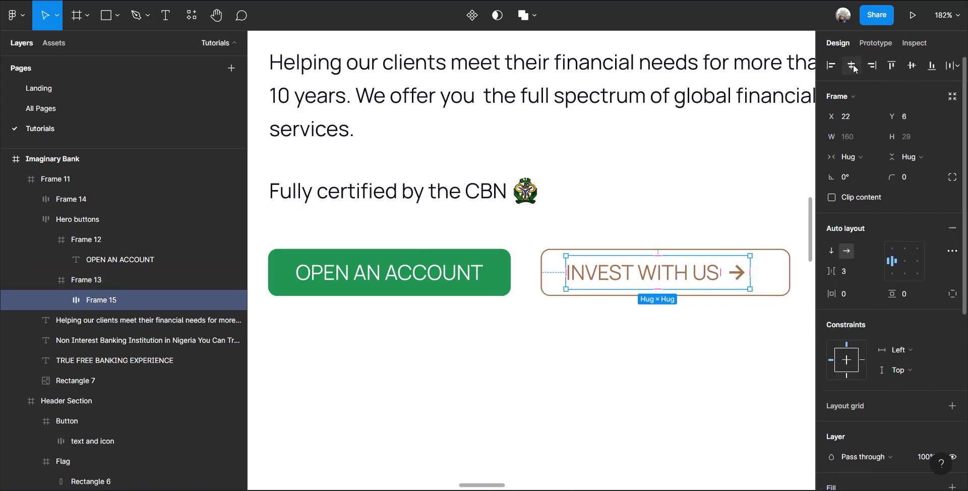
pyautogui.click(503, 345)
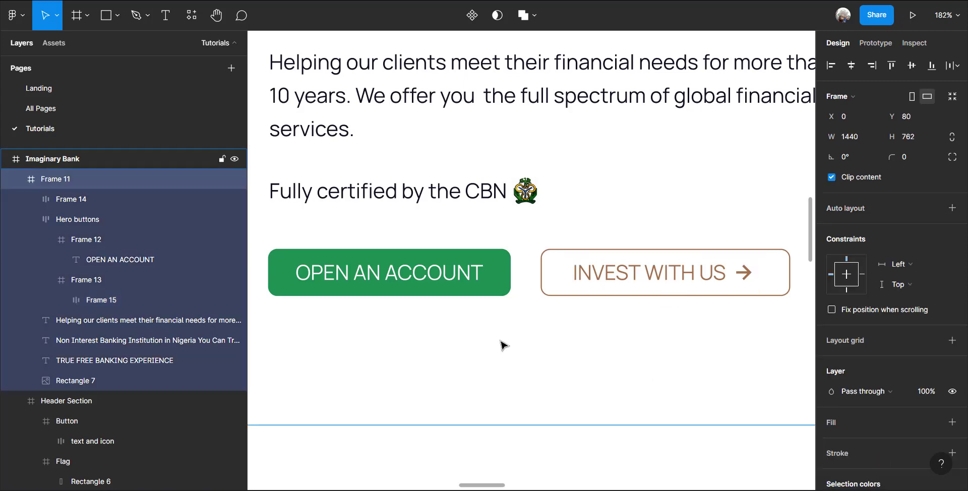
pyautogui.scroll(-5, 502, 345)
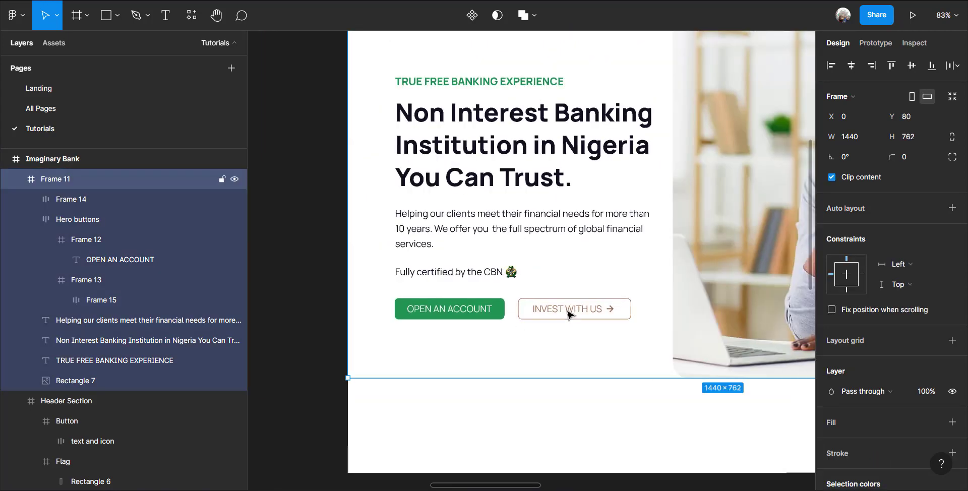
# Set the green OPEN AN ACCOUNT button's width to 217 and center its label horizontally
pyautogui.doubleClick(568, 314)
pyautogui.doubleClick(568, 314)
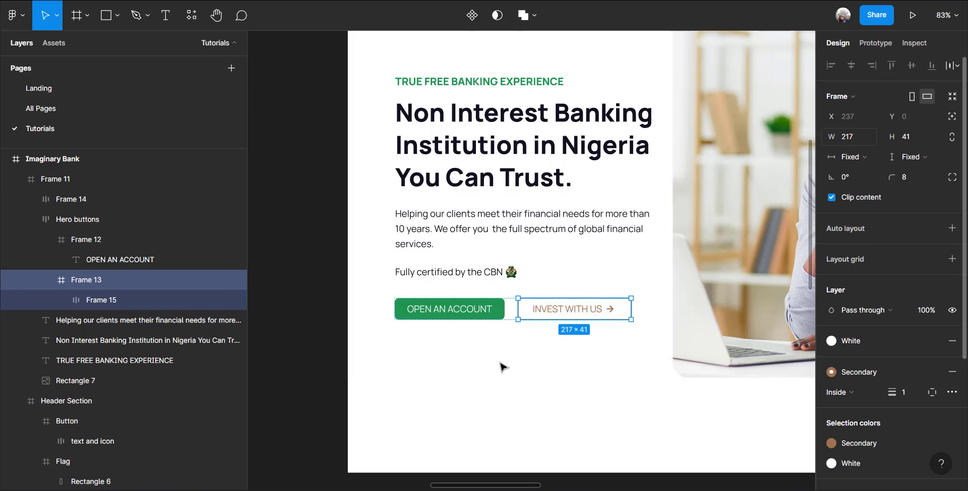
pyautogui.click(482, 309)
pyautogui.click(482, 308)
pyautogui.click(518, 361)
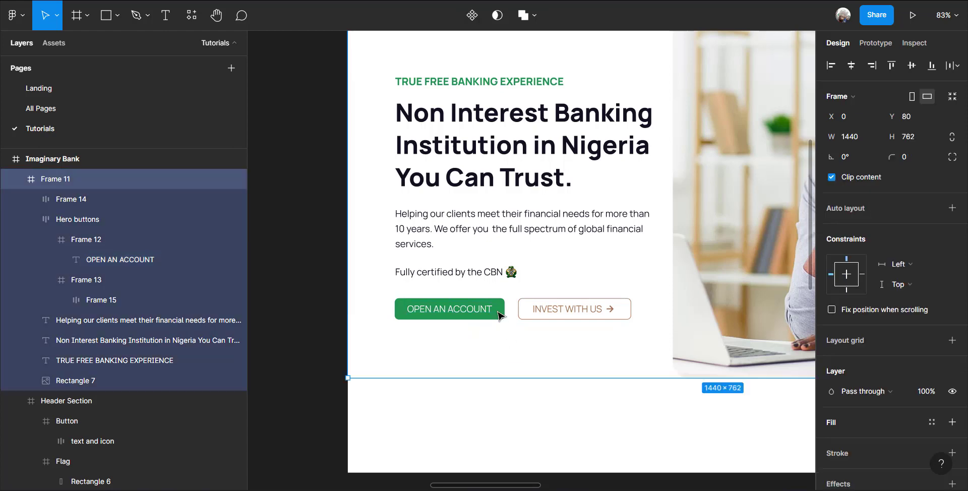
pyautogui.click(499, 315)
pyautogui.click(499, 315)
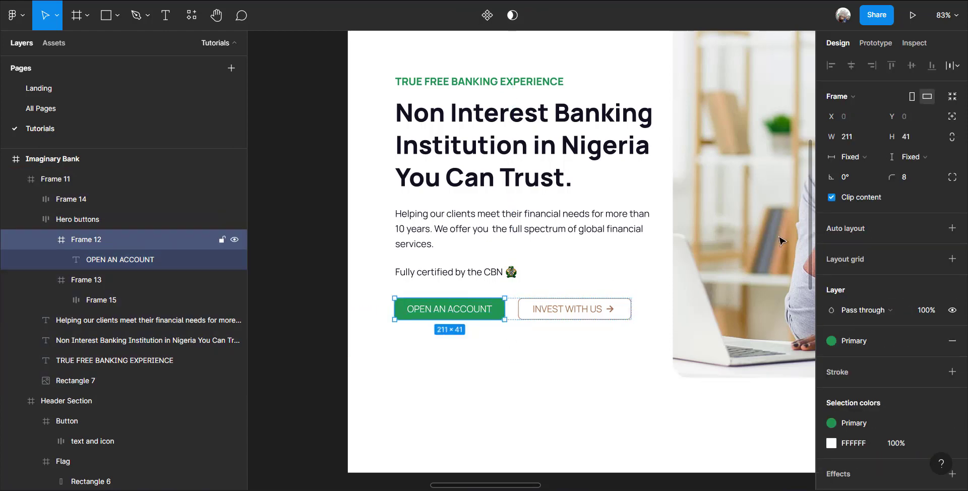
pyautogui.click(865, 138)
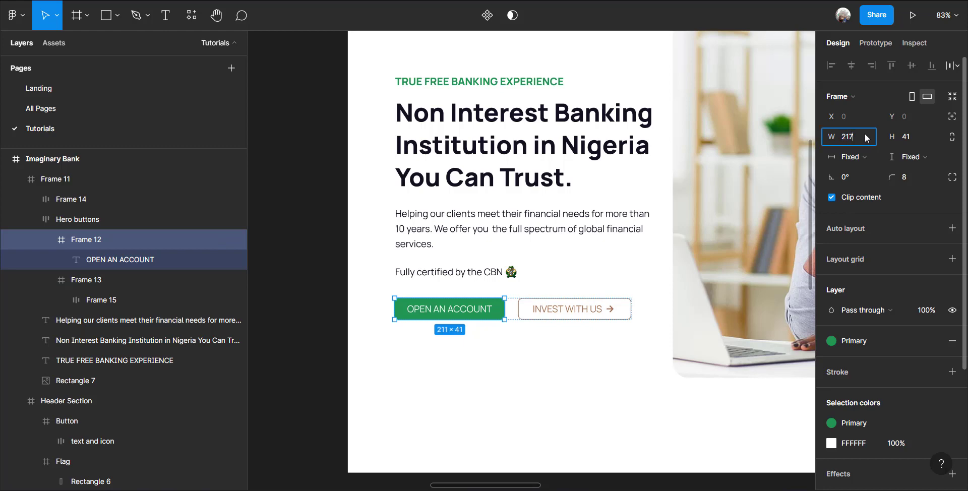
pyautogui.write('217')
pyautogui.press('Return')
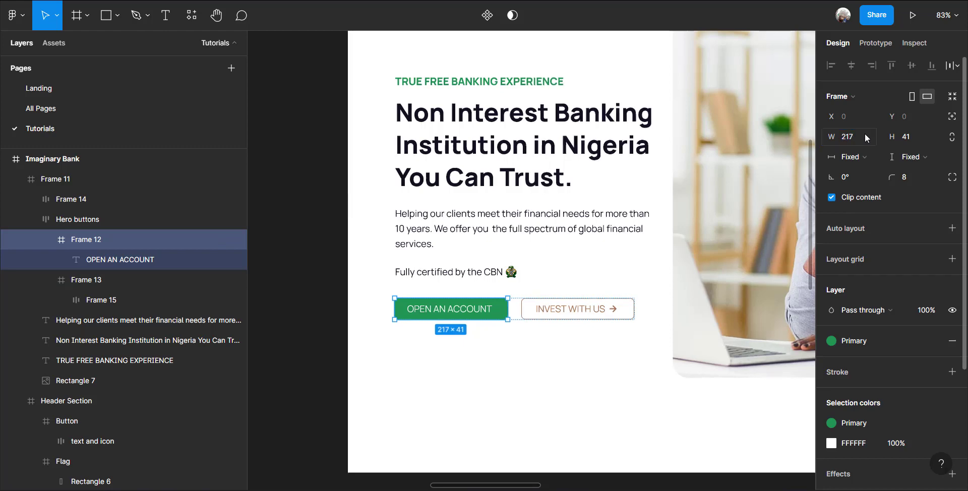
pyautogui.doubleClick(482, 312)
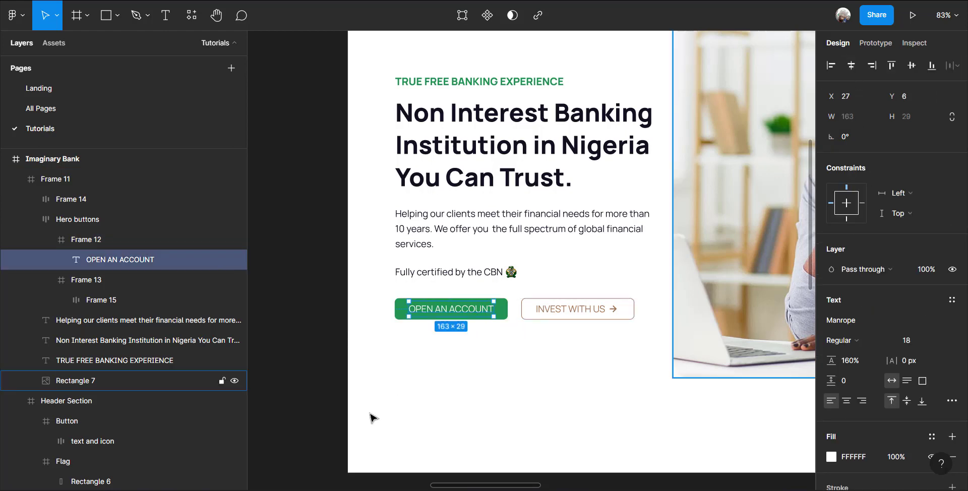
# Copy the default user icon from the Icons frame and paste it into the green OPEN AN ACCOUNT button
pyautogui.scroll(-5, 373, 418)
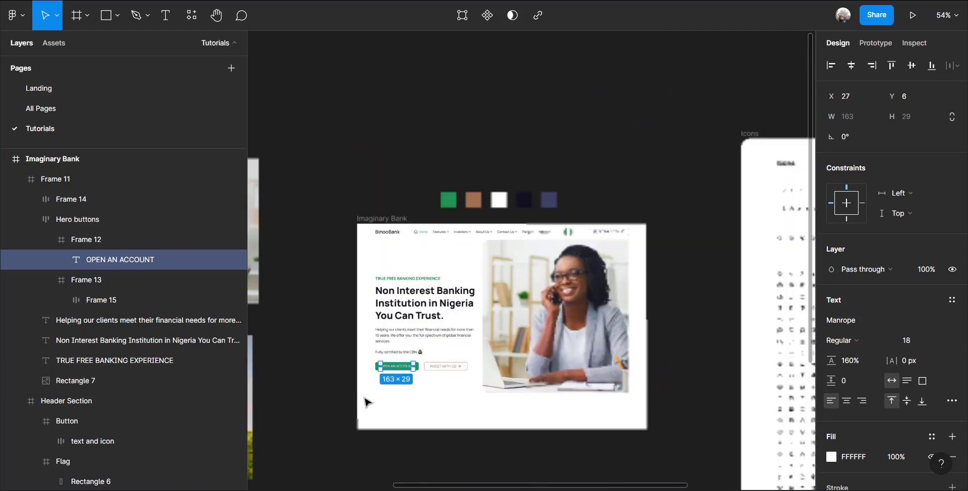
pyautogui.moveTo(739, 313); pyautogui.dragTo(527, 339)
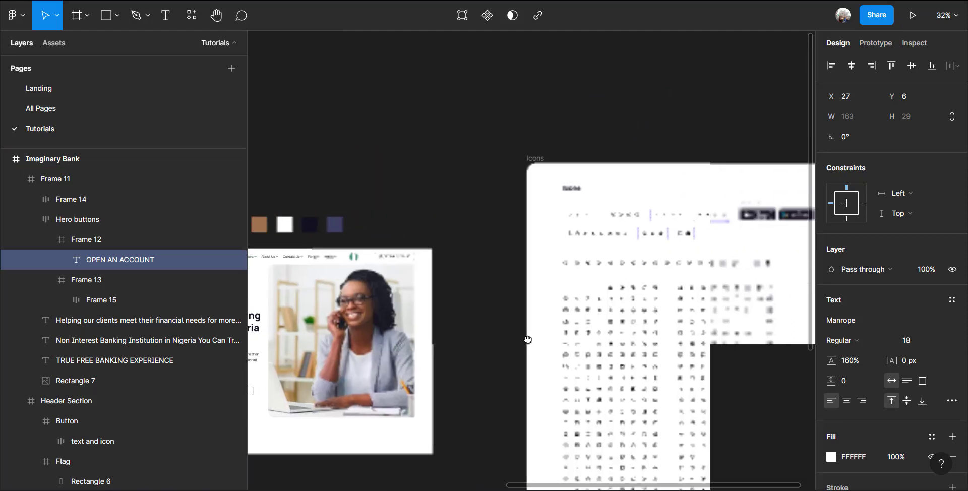
pyautogui.scroll(8, 635, 313)
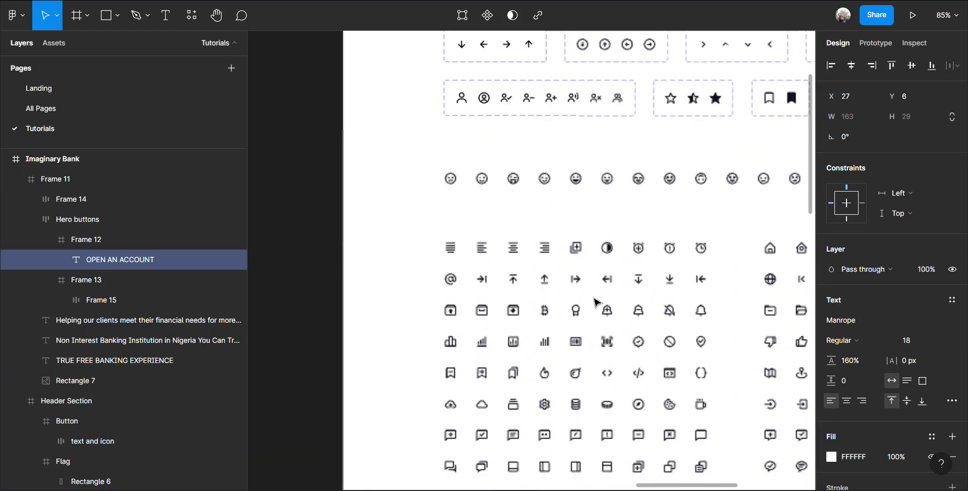
pyautogui.doubleClick(459, 96)
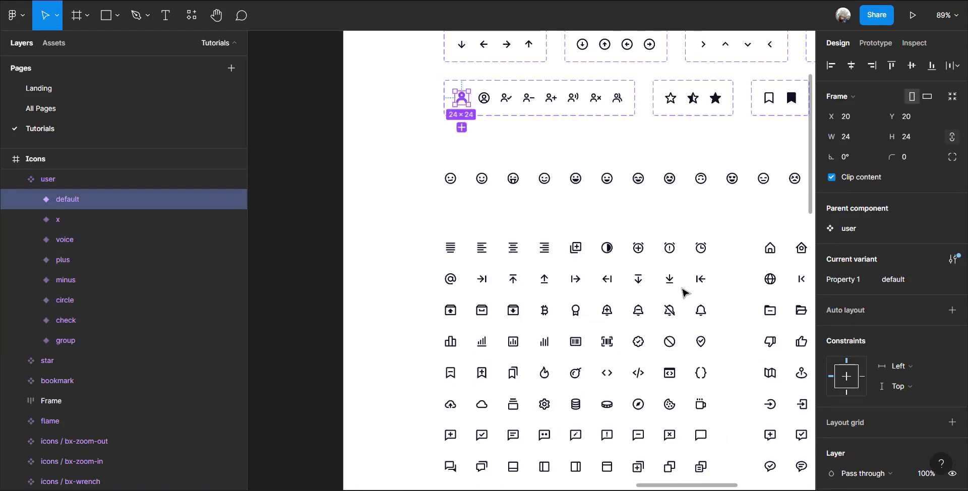
pyautogui.scroll(-10, 706, 293)
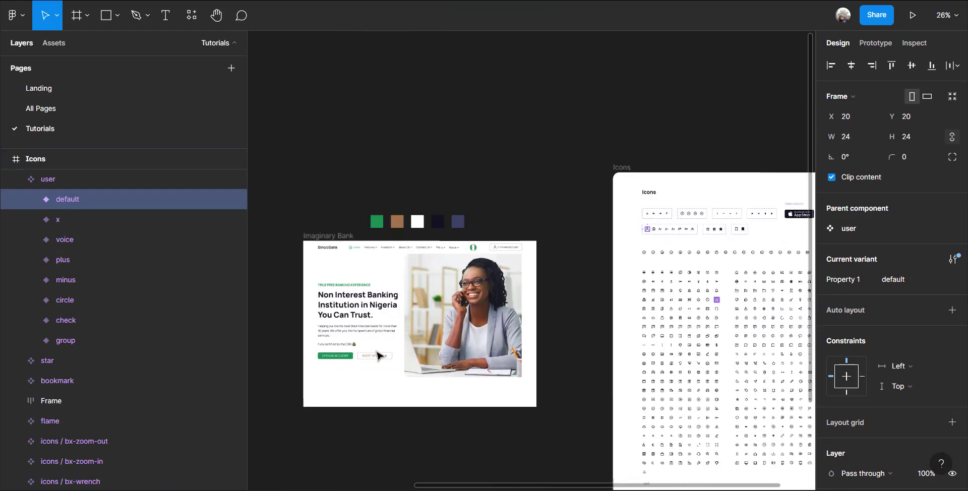
pyautogui.hscroll(-6, 383, 353)
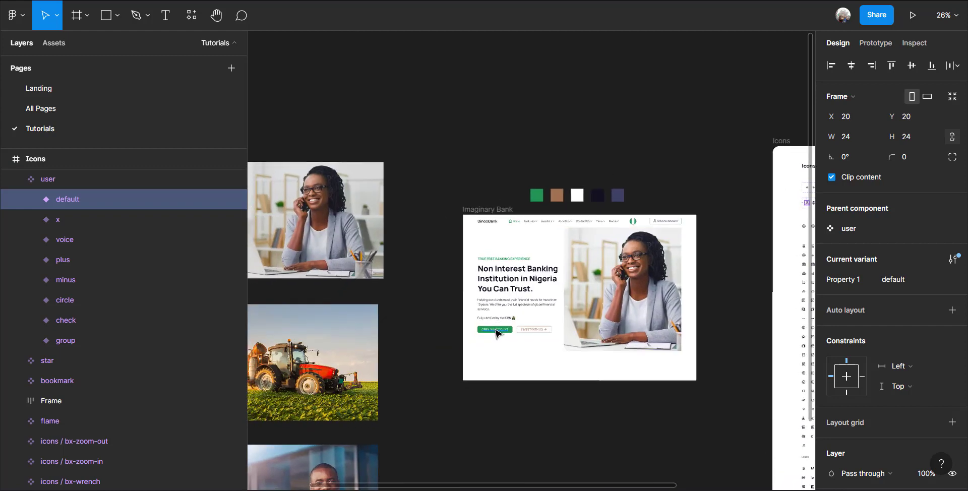
pyautogui.scroll(10, 496, 333)
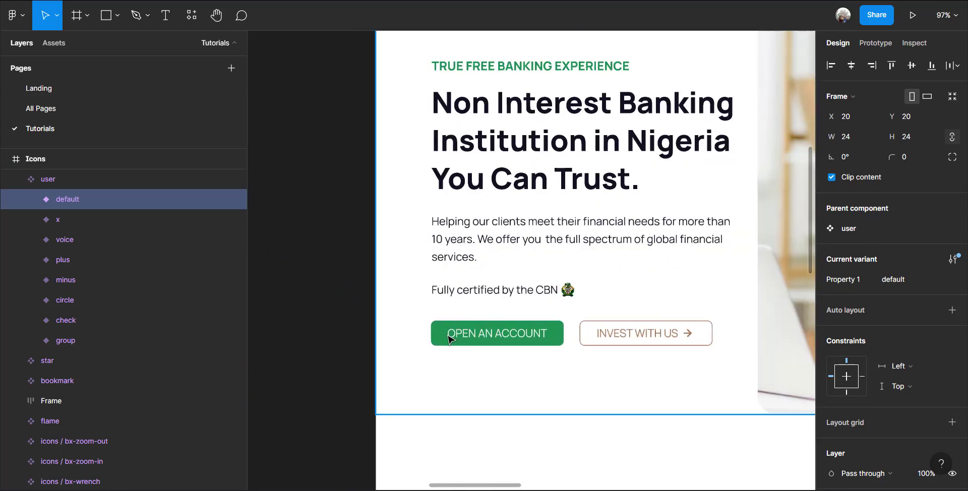
pyautogui.click(449, 339)
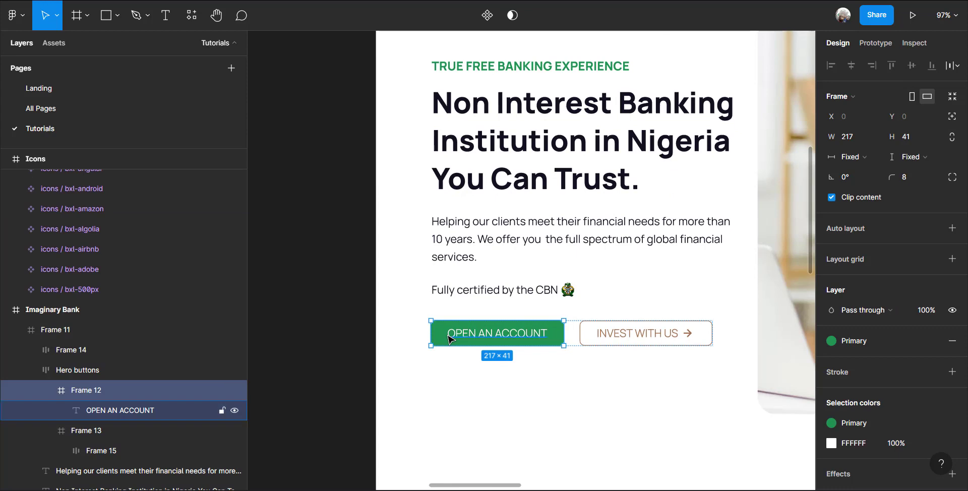
pyautogui.hotkey('ctrl', 'v')
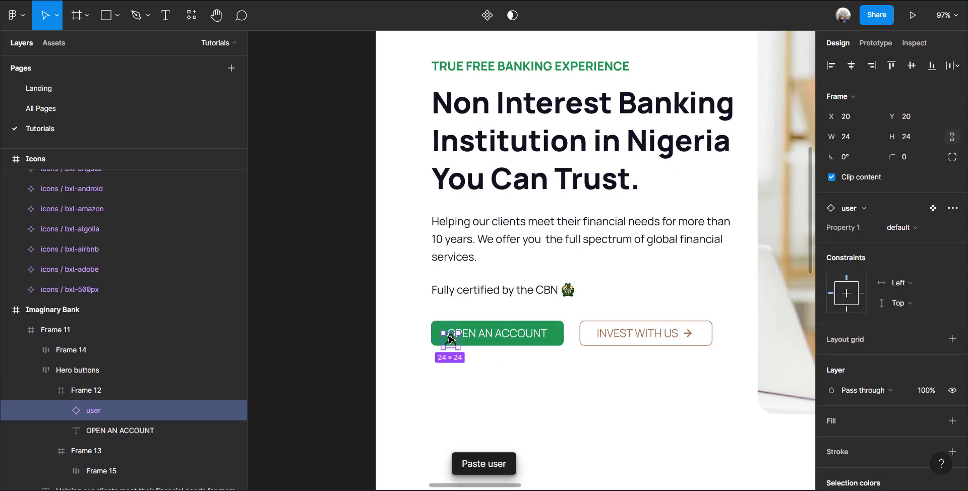
# Group the pasted user icon and the OPEN AN ACCOUNT text in an auto layout with horizontal direction
pyautogui.scroll(5, 469, 332)
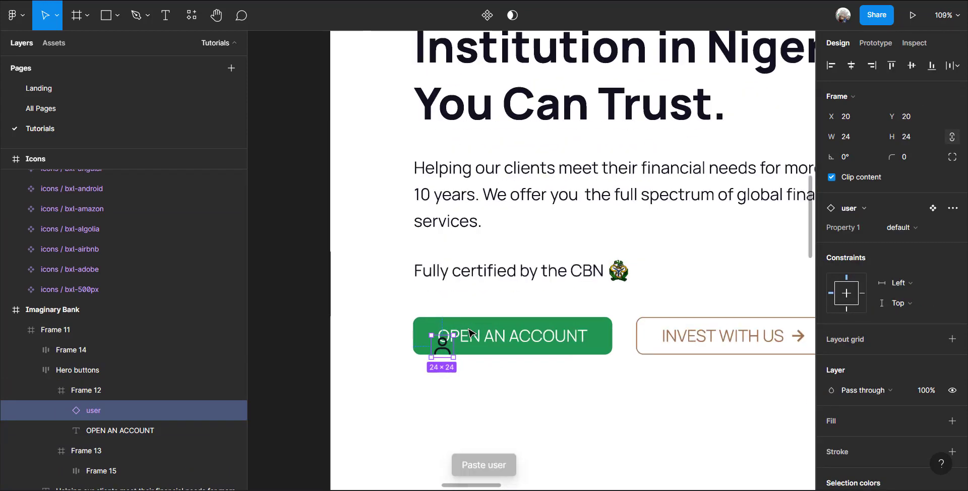
pyautogui.keyDown('shift'); pyautogui.click(498, 341); pyautogui.keyUp('shift')
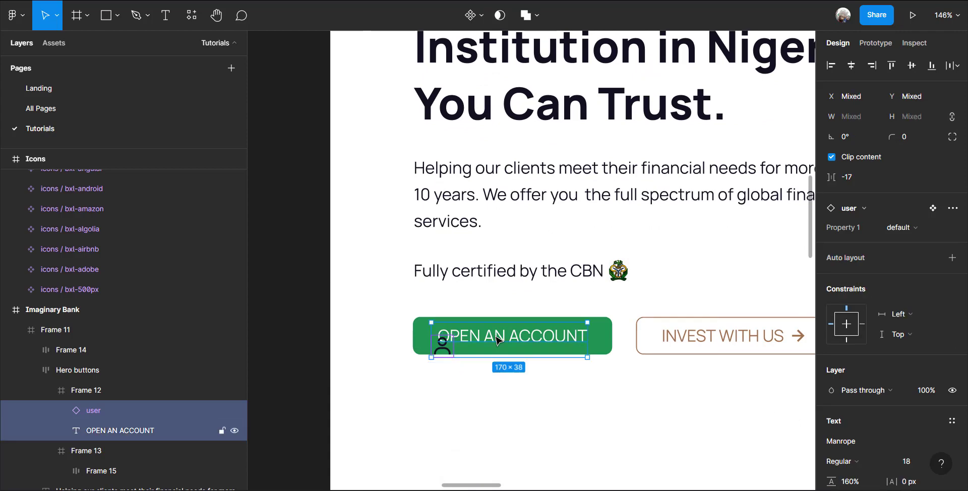
pyautogui.hotkey('shift', 'a')
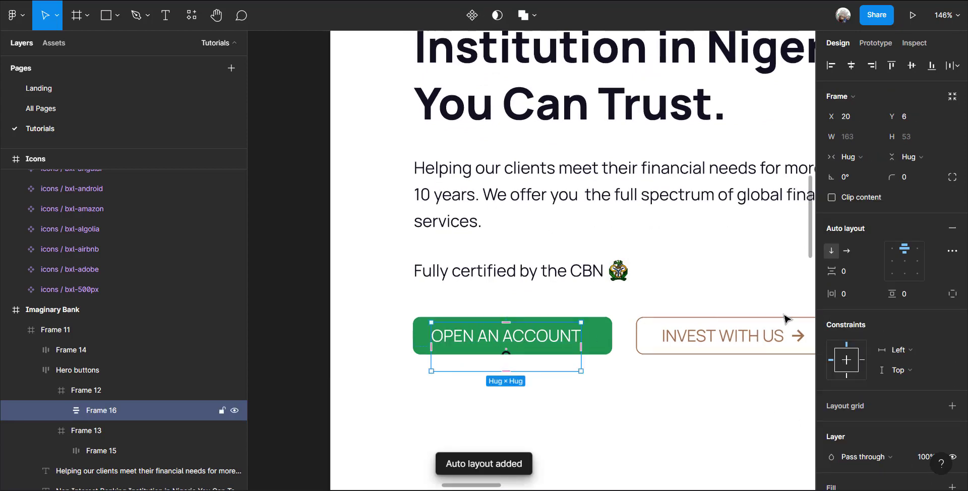
pyautogui.click(846, 250)
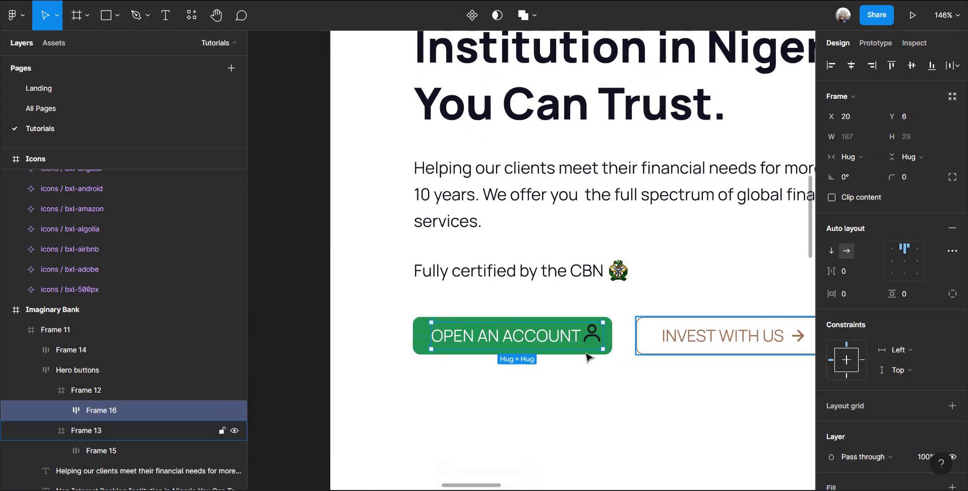
# Reorder the button's auto layout so the user icon sits before the OPEN AN ACCOUNT text
pyautogui.doubleClick(594, 335)
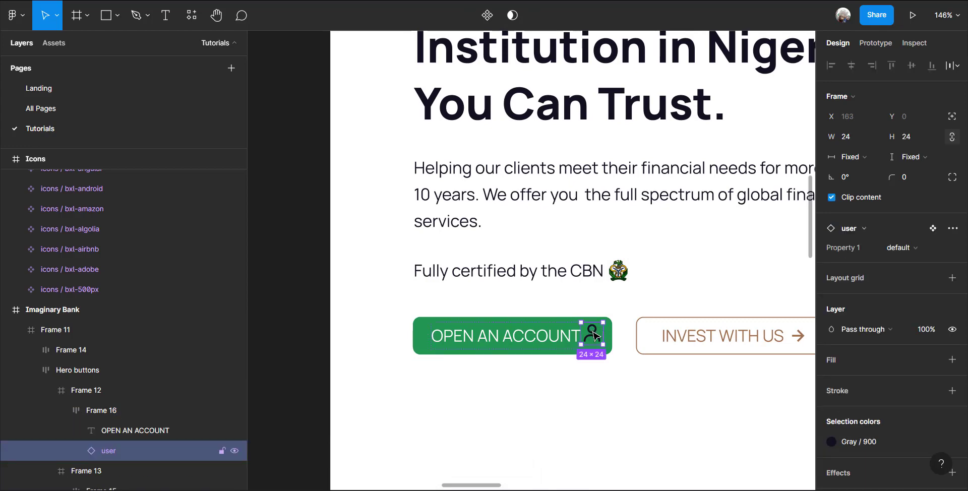
pyautogui.press('Left')
pyautogui.moveTo(433, 341); pyautogui.dragTo(421, 334)
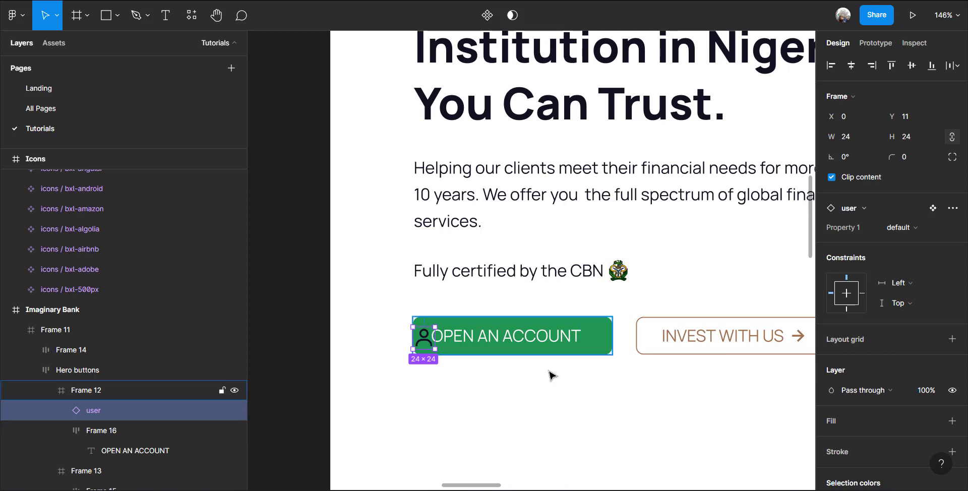
pyautogui.hotkey('ctrl', 'z')
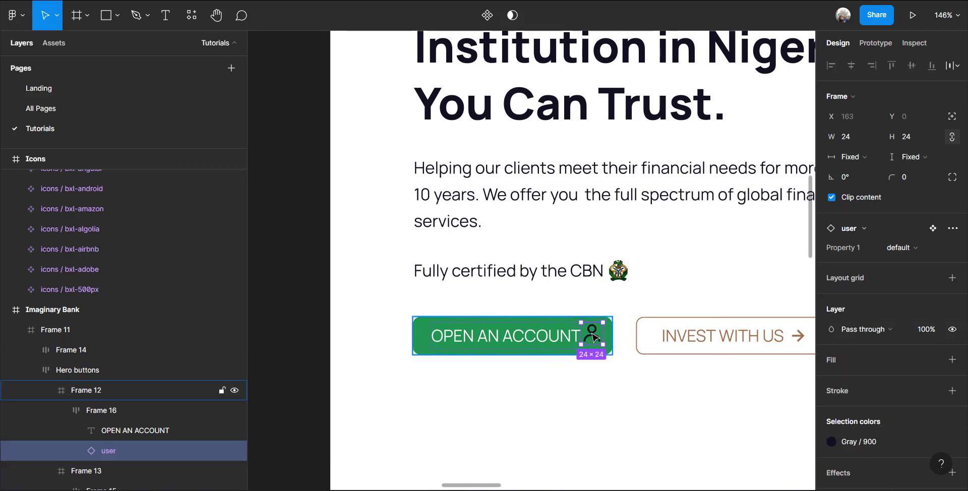
pyautogui.moveTo(592, 337); pyautogui.dragTo(489, 344)
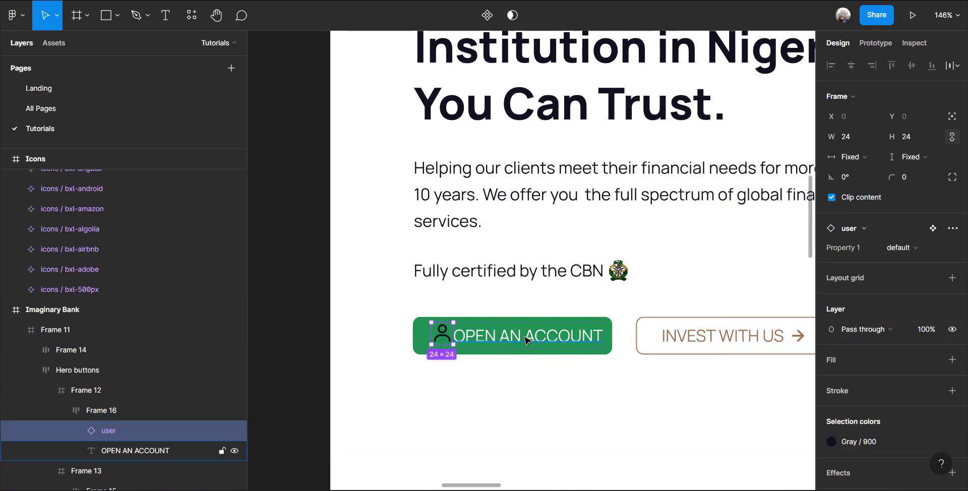
# Set the icon-and-label auto layout's item spacing to 4 and its alignment to center in the OPEN AN ACCOUNT button
pyautogui.keyDown('shift'); pyautogui.click(522, 336); pyautogui.keyUp('shift')
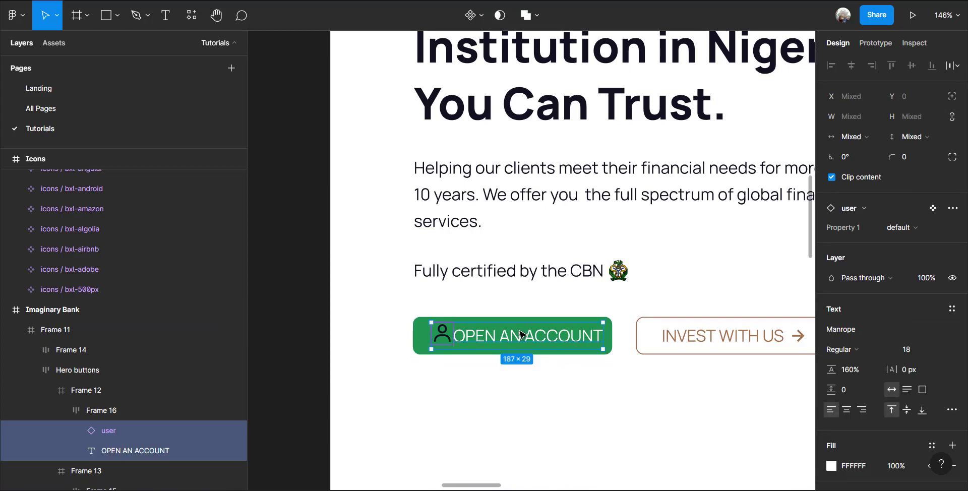
pyautogui.click(541, 338)
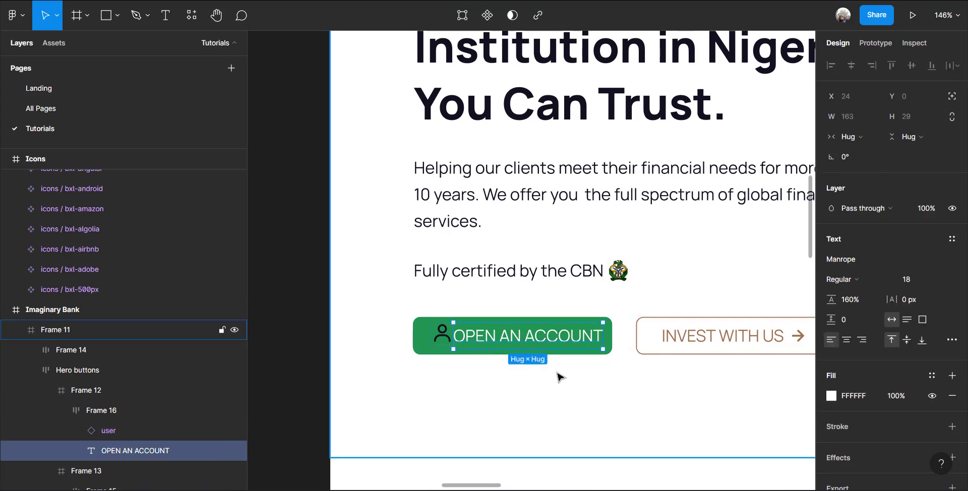
pyautogui.click(501, 338)
pyautogui.click(502, 339)
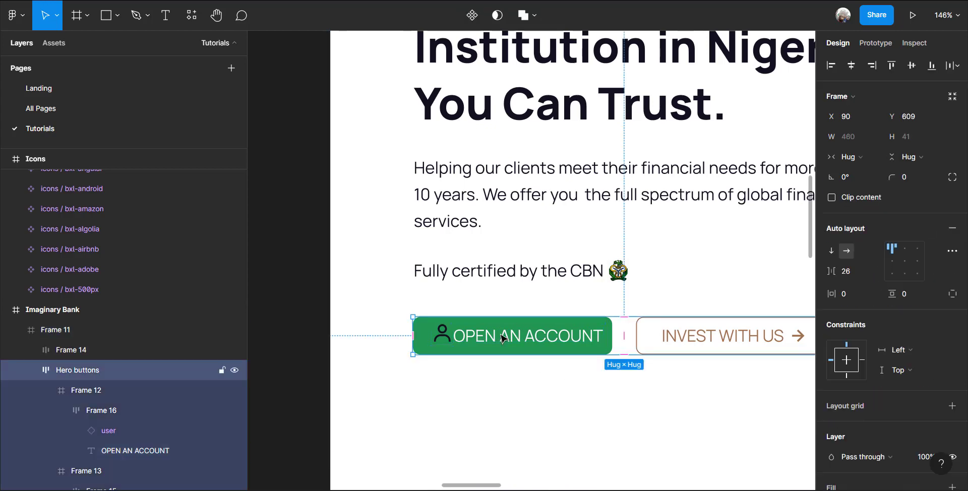
pyautogui.click(503, 338)
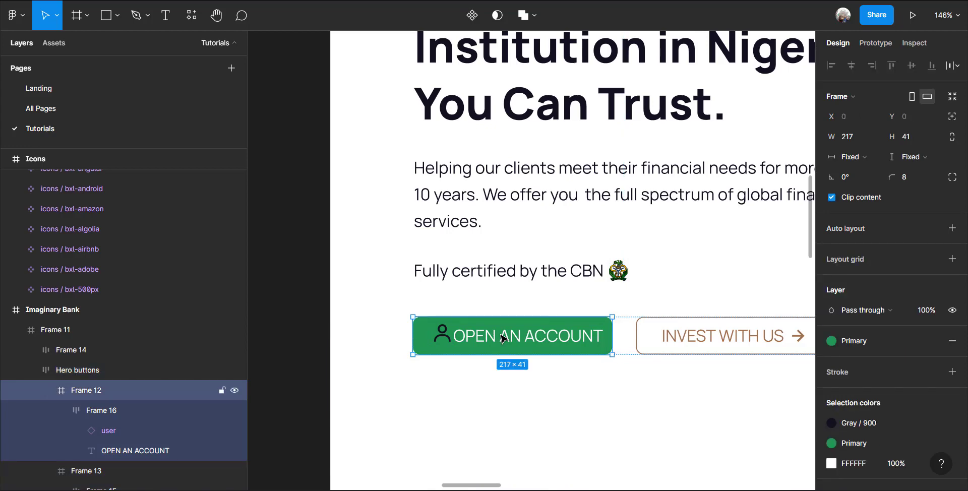
pyautogui.click(502, 337)
pyautogui.click(850, 274)
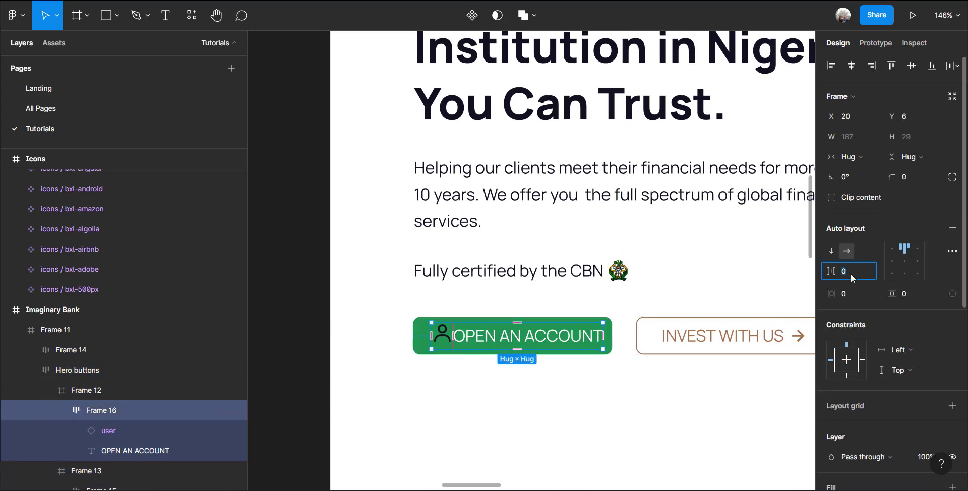
pyautogui.write('4')
pyautogui.press('Return')
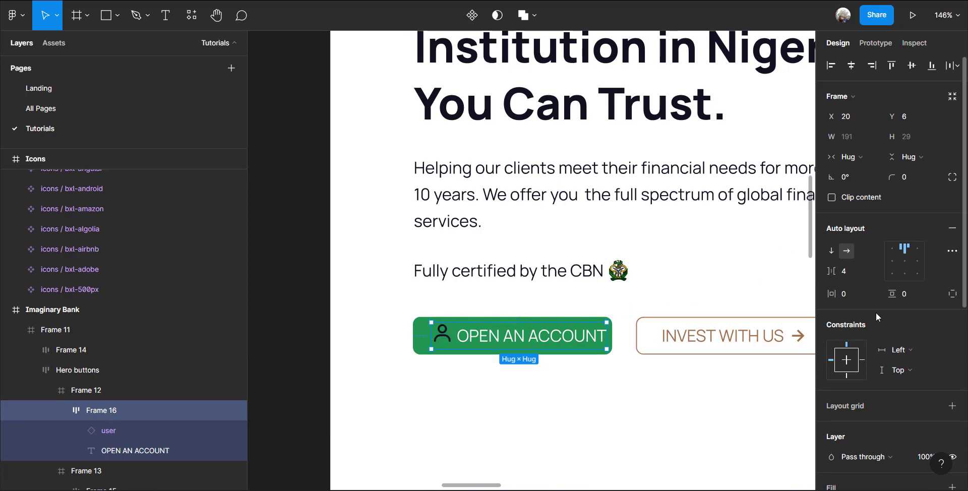
pyautogui.click(904, 261)
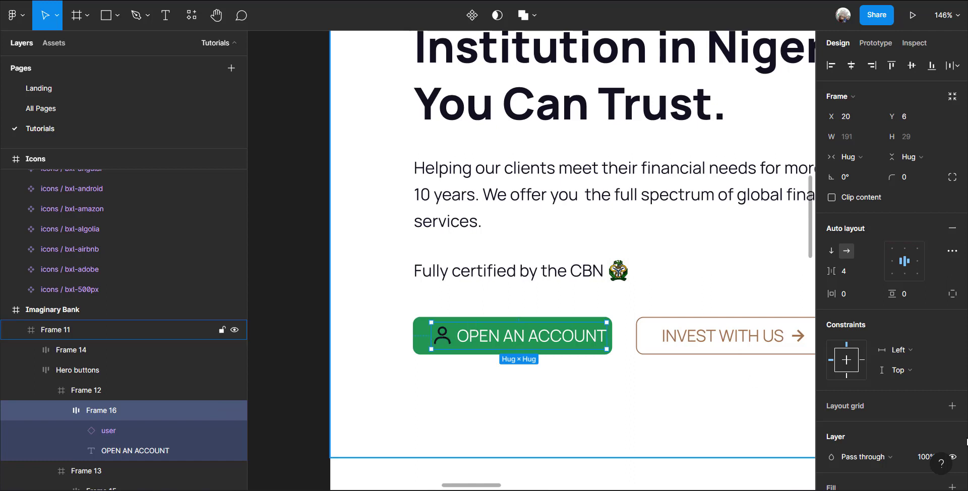
# Recolor the user icon in the OPEN AN ACCOUNT button with the White color style
pyautogui.scroll(-5, 906, 435)
pyautogui.click(903, 348)
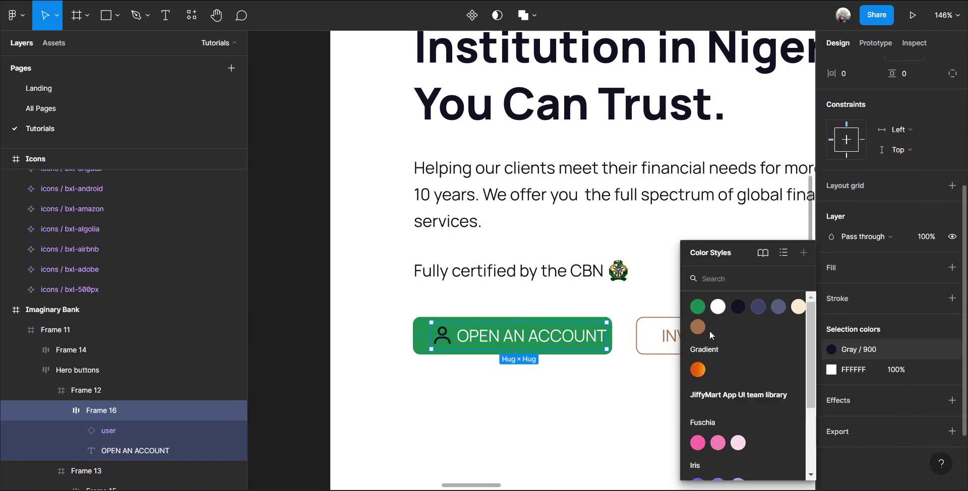
pyautogui.click(718, 306)
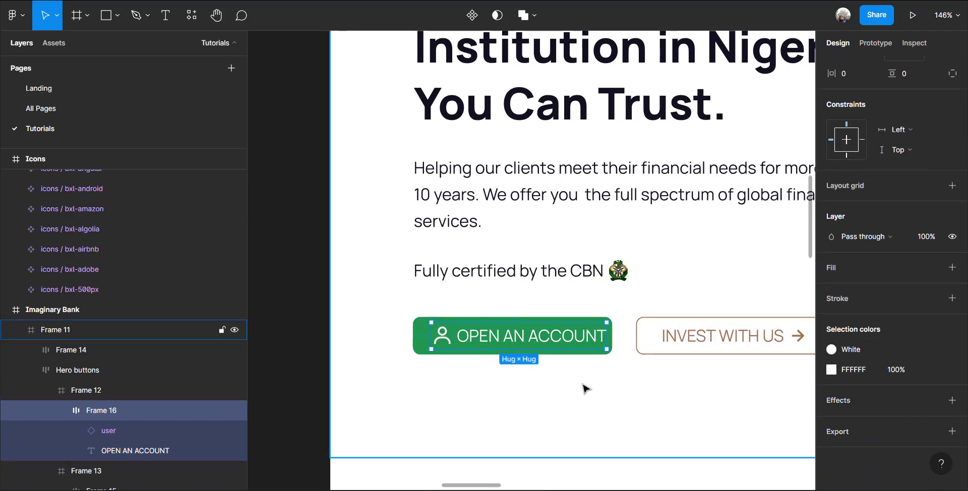
# Center the icon-and-label group horizontally within the green OPEN AN ACCOUNT button
pyautogui.scroll(5, 916, 108)
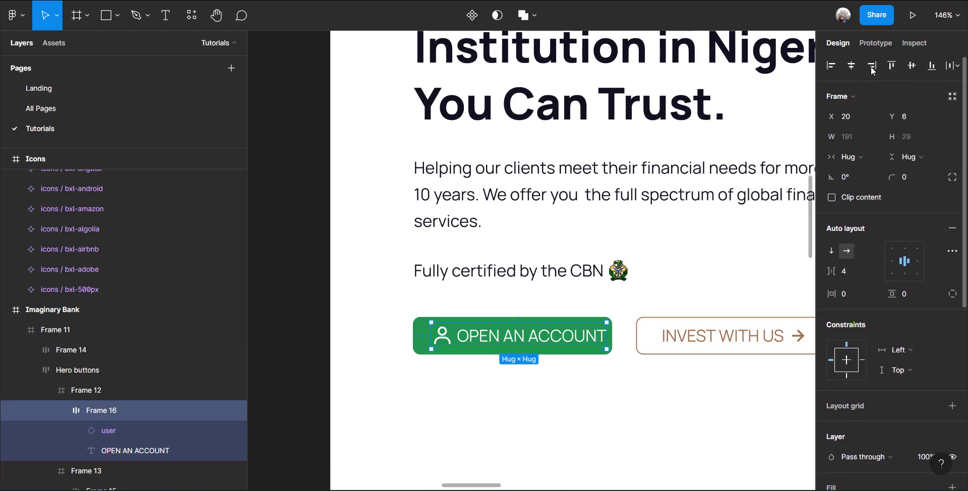
pyautogui.click(855, 66)
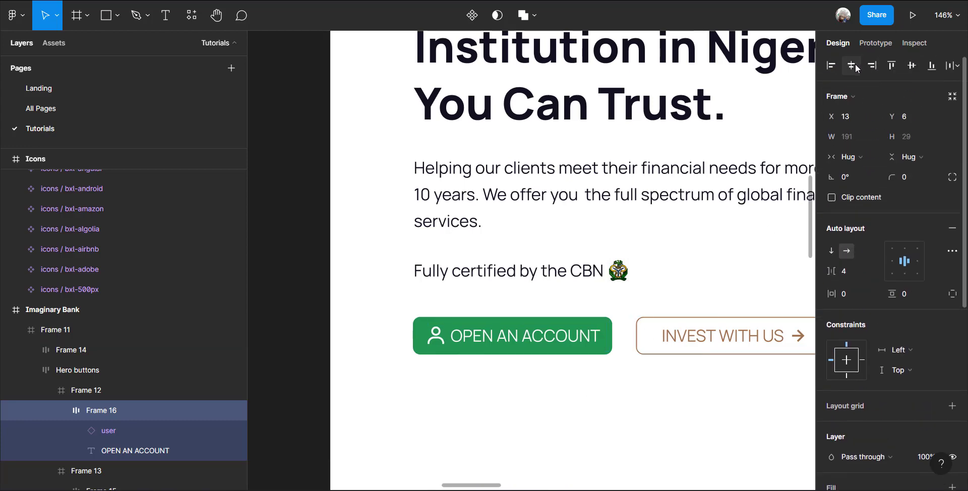
pyautogui.click(576, 394)
pyautogui.scroll(-5, 438, 352)
pyautogui.scroll(-3, 577, 374)
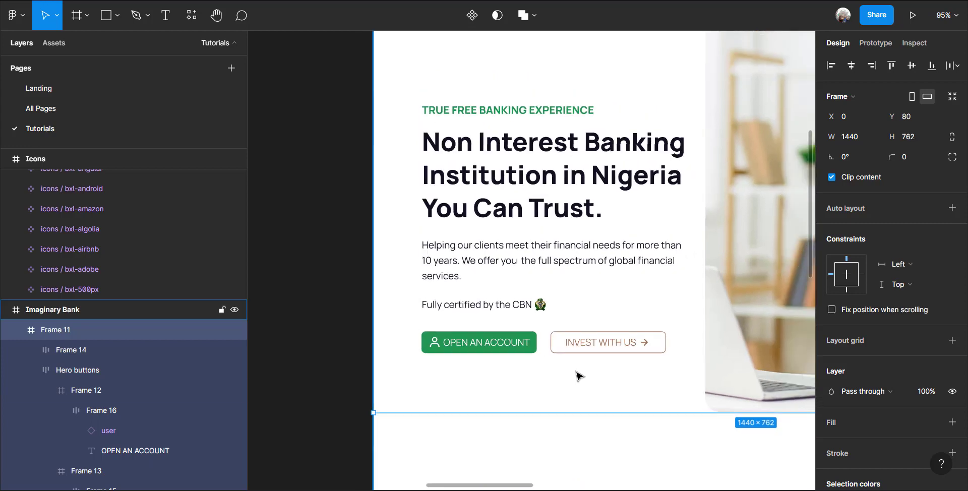
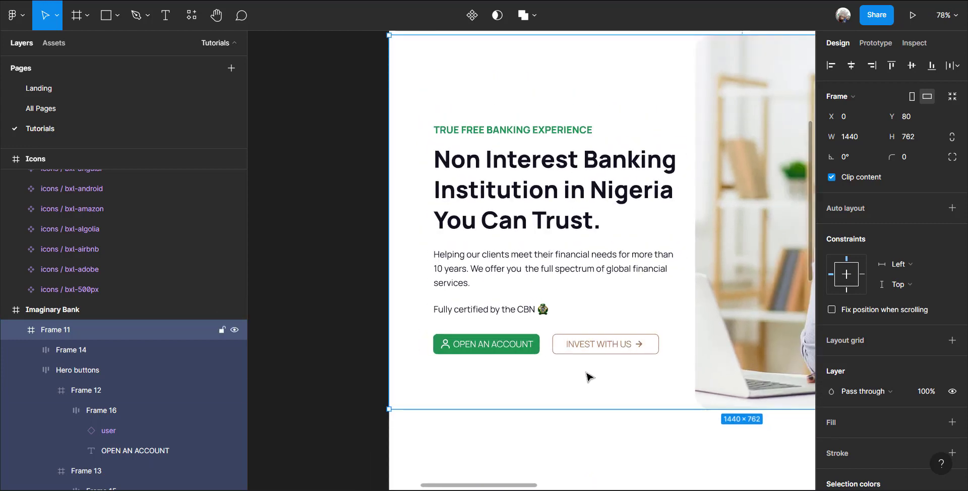
pyautogui.click(496, 352)
pyautogui.keyDown('shift'); pyautogui.click(493, 309); pyautogui.keyUp('shift')
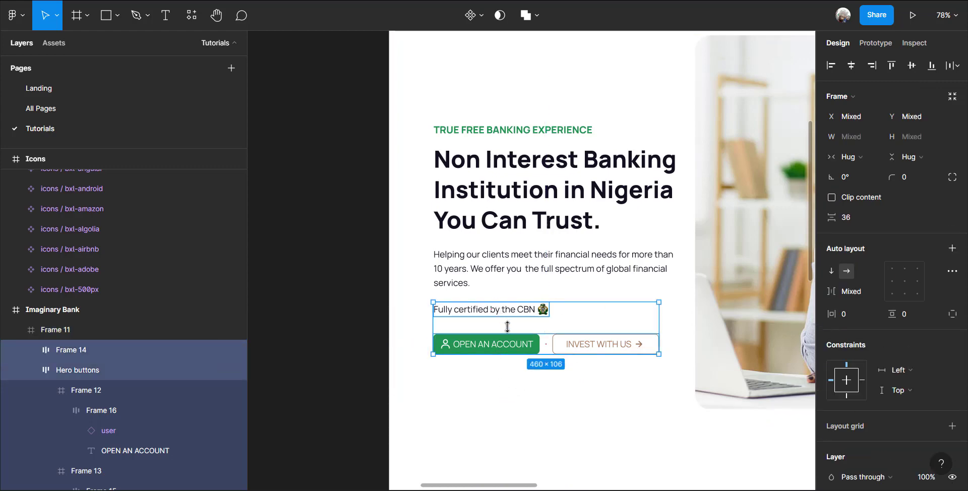
pyautogui.press('Escape')
# Combine the hero buttons, certification line, paragraph, heading and green tagline into one vertical auto layout
pyautogui.click(505, 336)
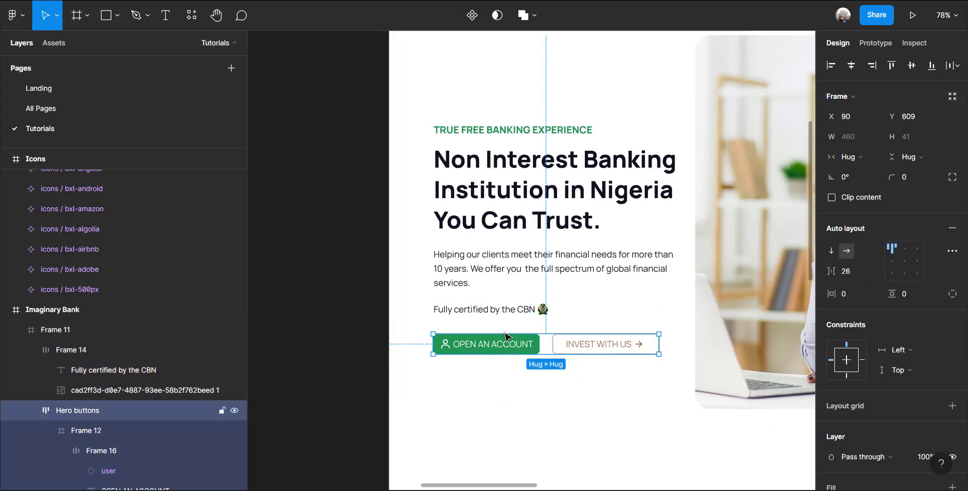
pyautogui.keyDown('shift'); pyautogui.click(509, 311); pyautogui.keyUp('shift')
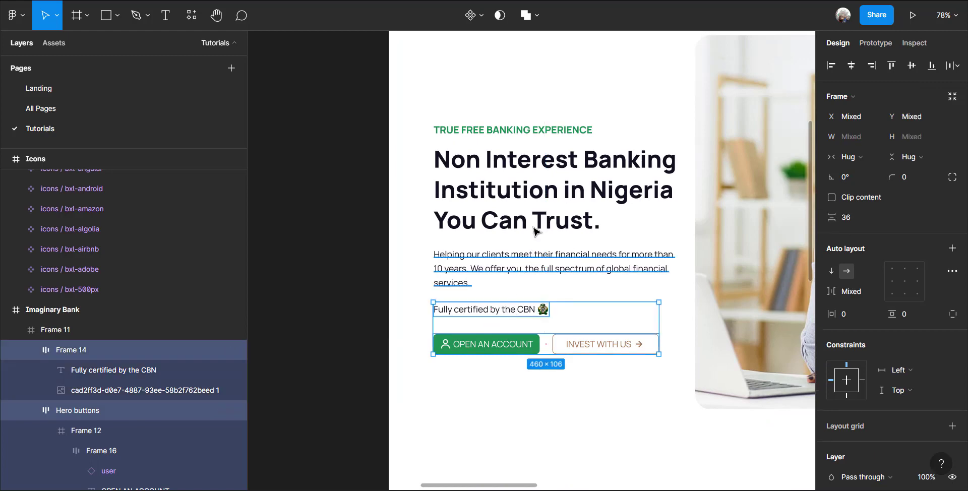
pyautogui.keyDown('shift'); pyautogui.click(535, 233); pyautogui.keyUp('shift')
pyautogui.keyDown('shift'); pyautogui.click(539, 176); pyautogui.keyUp('shift')
pyautogui.keyDown('shift'); pyautogui.click(541, 128); pyautogui.keyUp('shift')
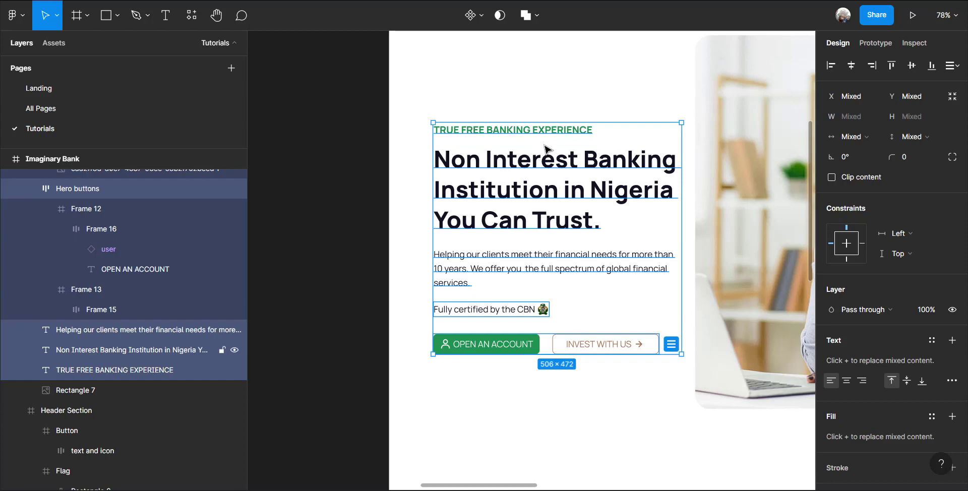
pyautogui.hotkey('shift', 'a')
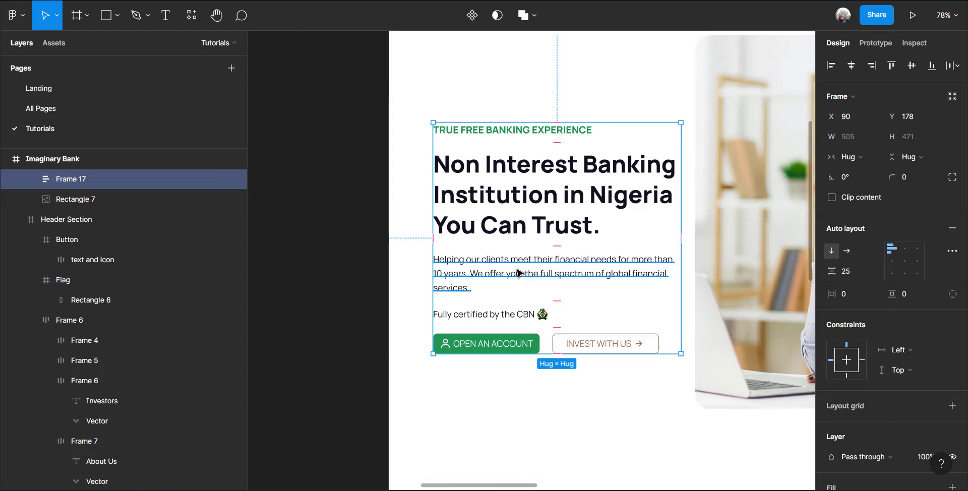
# Move the hero content block up to about Y 110 and show the 12-column layout grid on the Imaginary Bank frame
pyautogui.scroll(-3, 512, 285)
pyautogui.moveTo(512, 281); pyautogui.dragTo(514, 252)
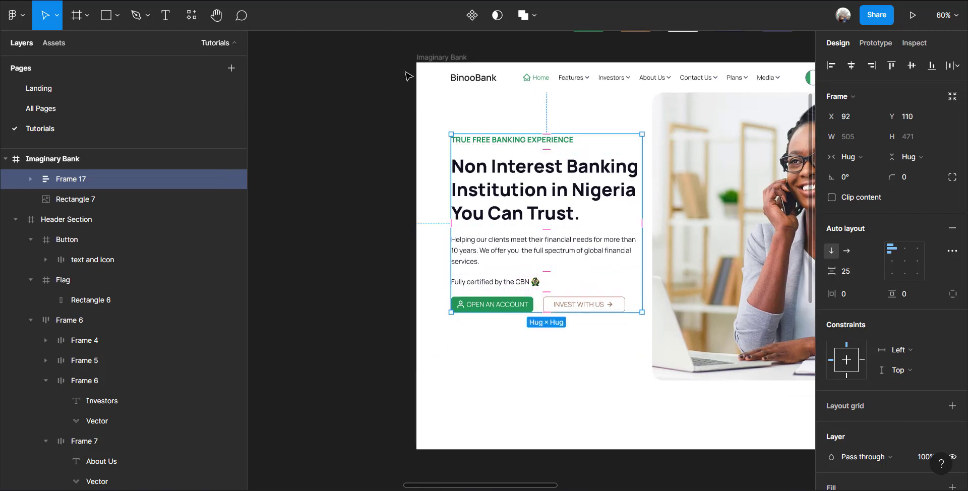
pyautogui.click(443, 58)
pyautogui.click(952, 259)
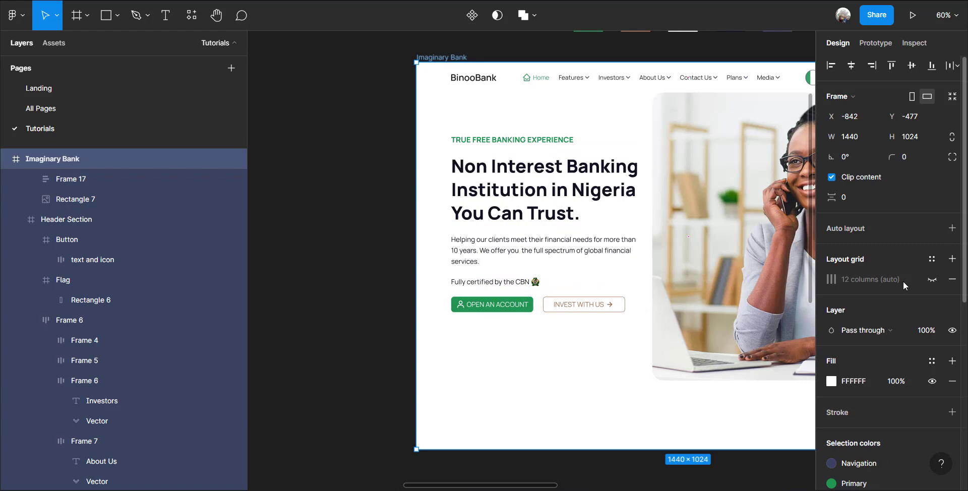
pyautogui.click(932, 280)
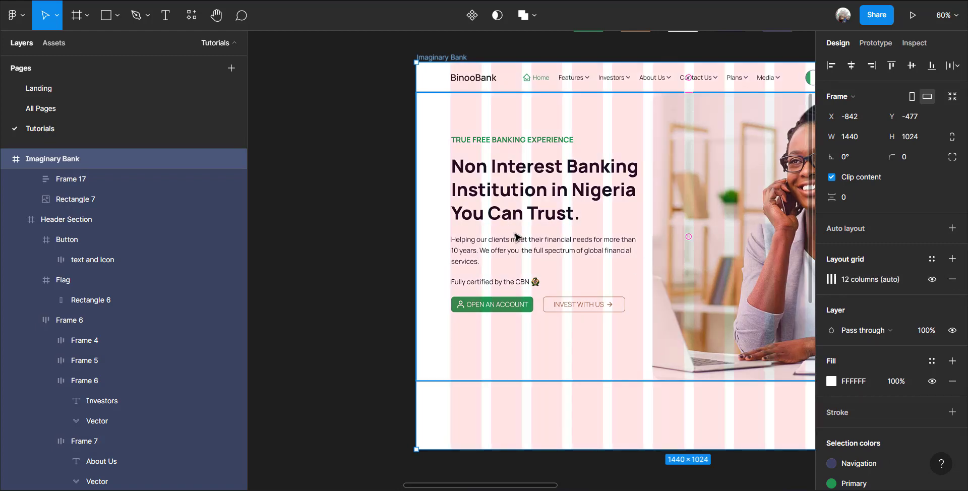
# Align the hero content block with the first grid column by placing it at X 91, Y 106
pyautogui.scroll(3, 515, 235)
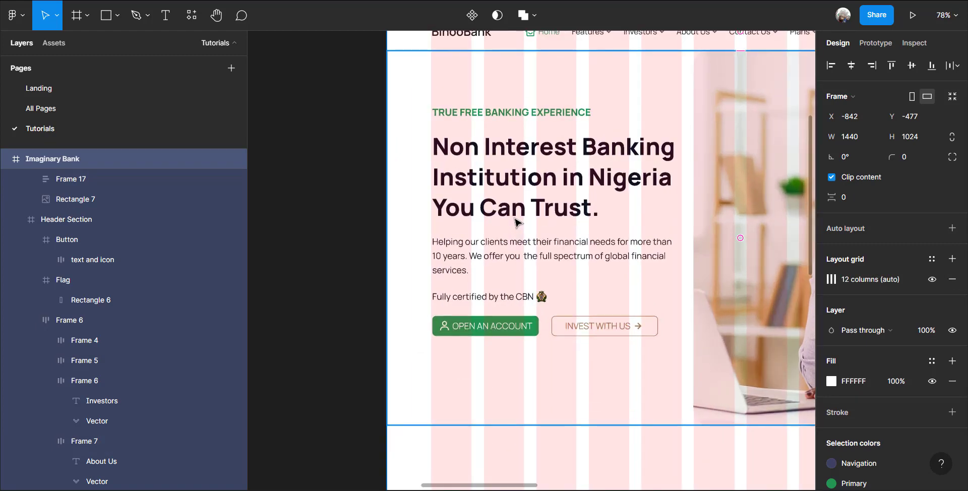
pyautogui.click(515, 222)
pyautogui.press('Up')
pyautogui.press('Up')
pyautogui.press('Up')
pyautogui.press('Up')
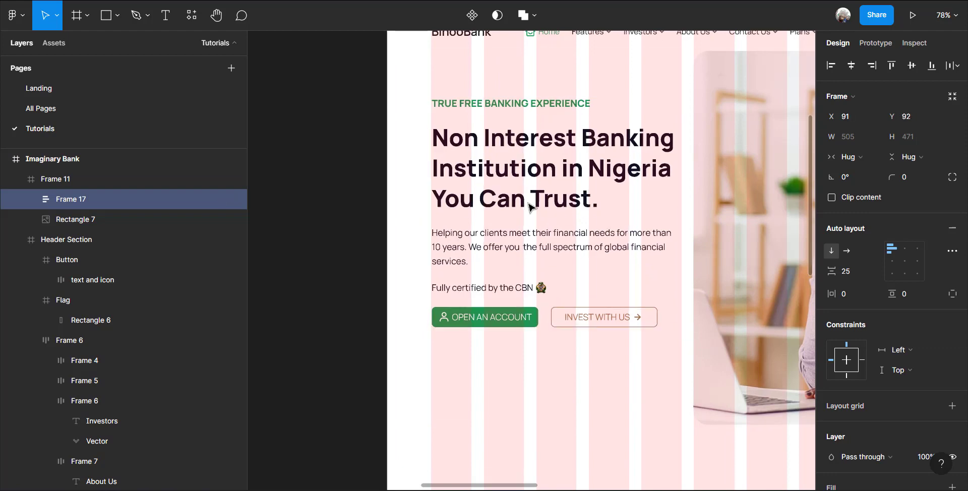
pyautogui.press('Left')
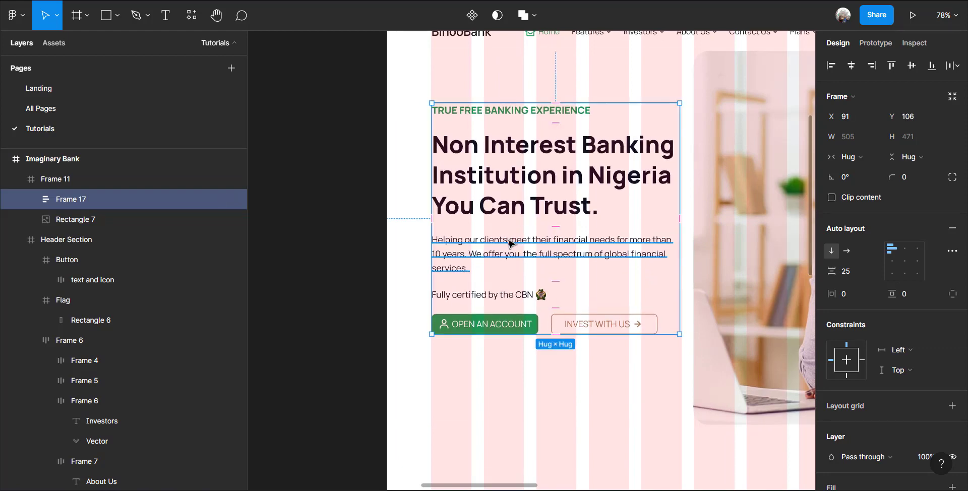
pyautogui.scroll(-4, 449, 257)
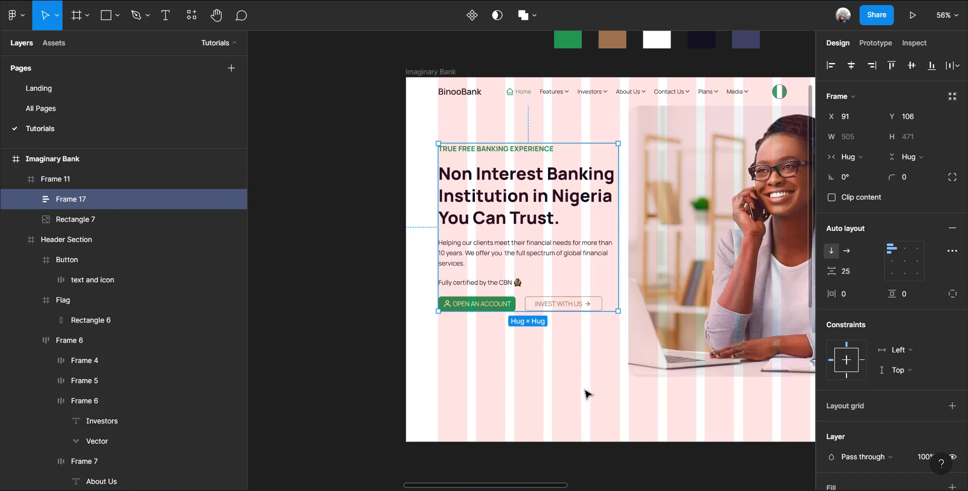
# Paste the copied Partners logo group into the hero frame and align it under the buttons at X 91, Y 687
pyautogui.click(569, 379)
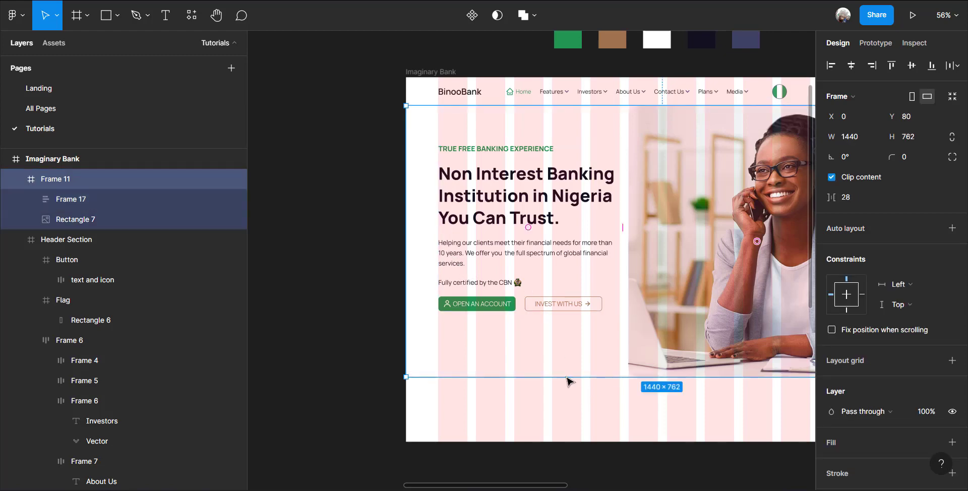
pyautogui.hotkey('ctrl', 'v')
pyautogui.scroll(6, 568, 376)
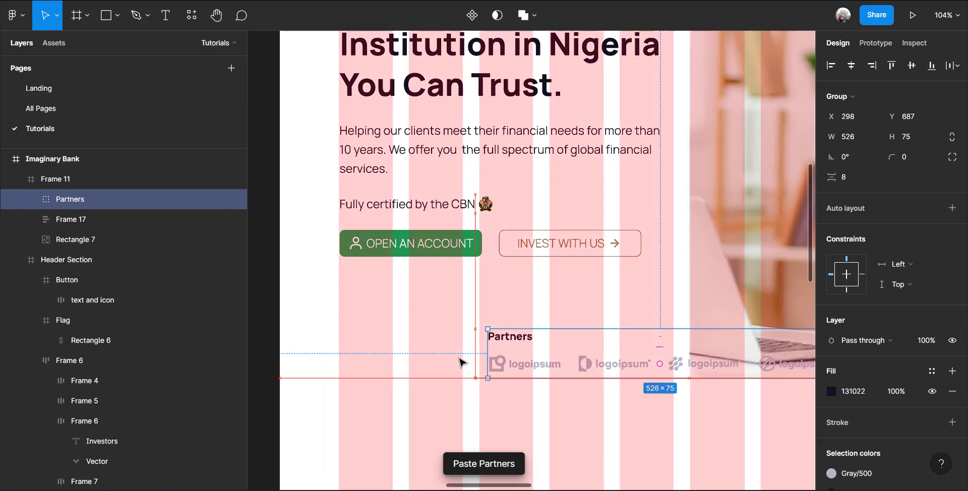
pyautogui.moveTo(571, 364); pyautogui.dragTo(422, 366)
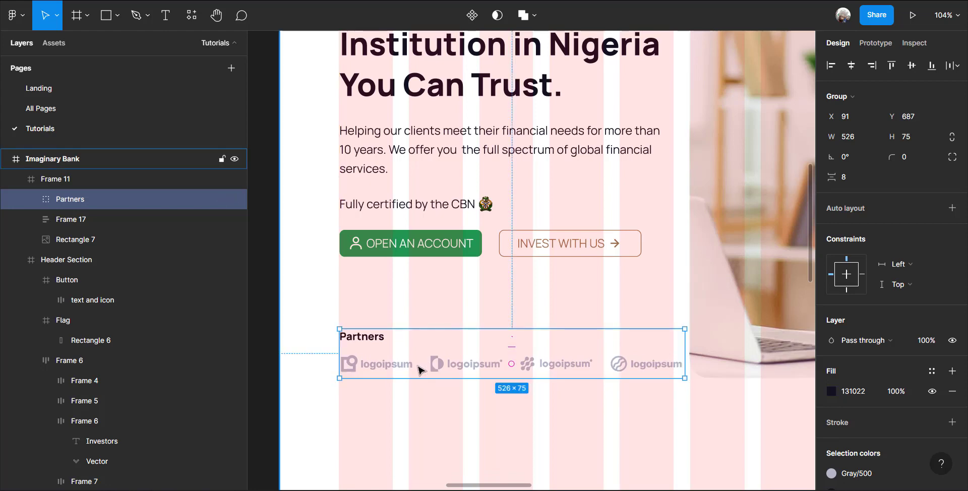
# Hide the 12-column layout grid on the Imaginary Bank frame and review the hero section
pyautogui.scroll(-5, 422, 366)
pyautogui.scroll(-3, 418, 371)
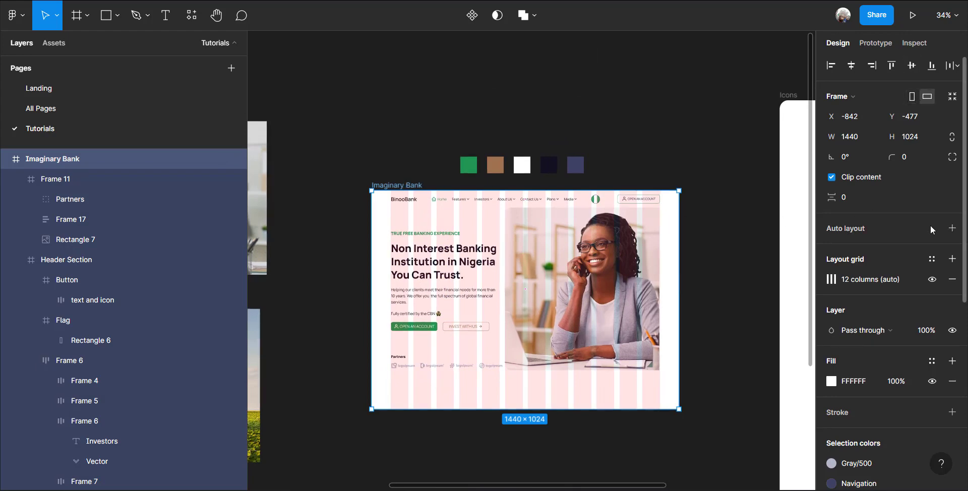
pyautogui.click(933, 280)
pyautogui.scroll(3, 385, 342)
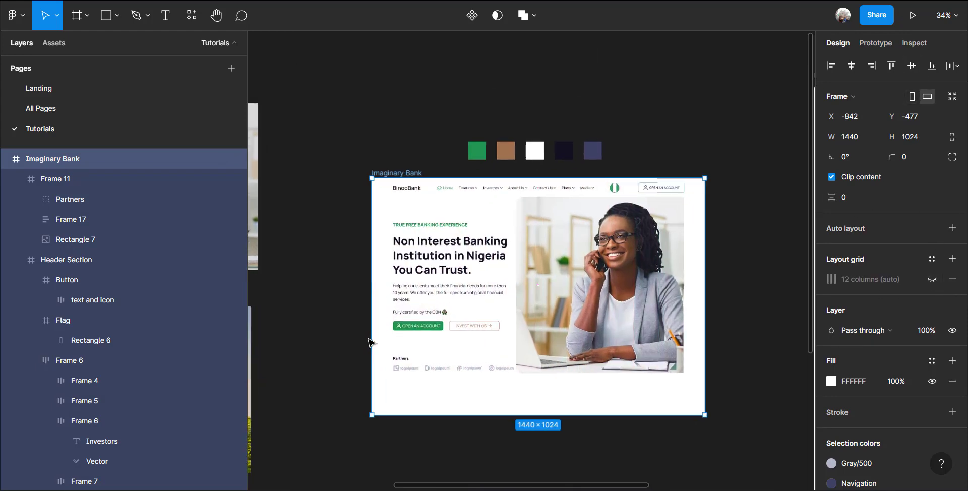
pyautogui.scroll(5, 502, 376)
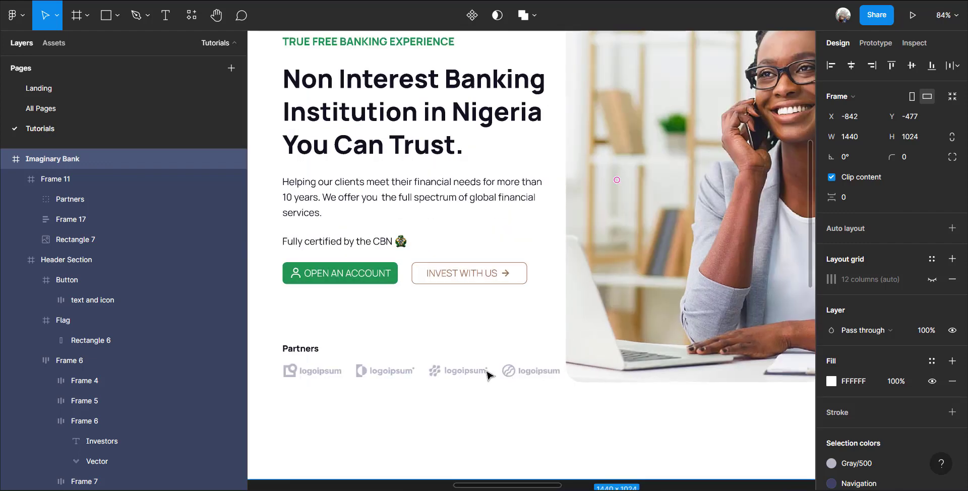
pyautogui.scroll(-3, 355, 362)
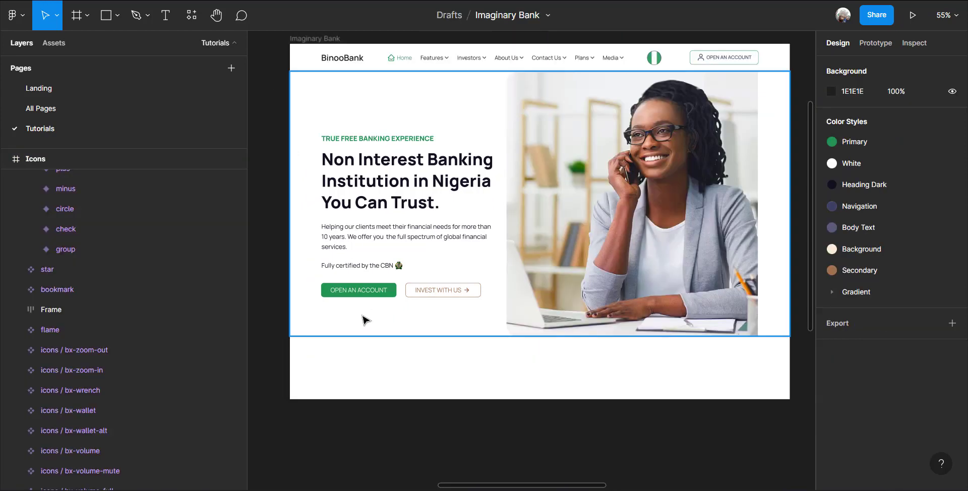
# Retype the green hero button's label in mixed case as "Open an Account"
pyautogui.scroll(10, 347, 295)
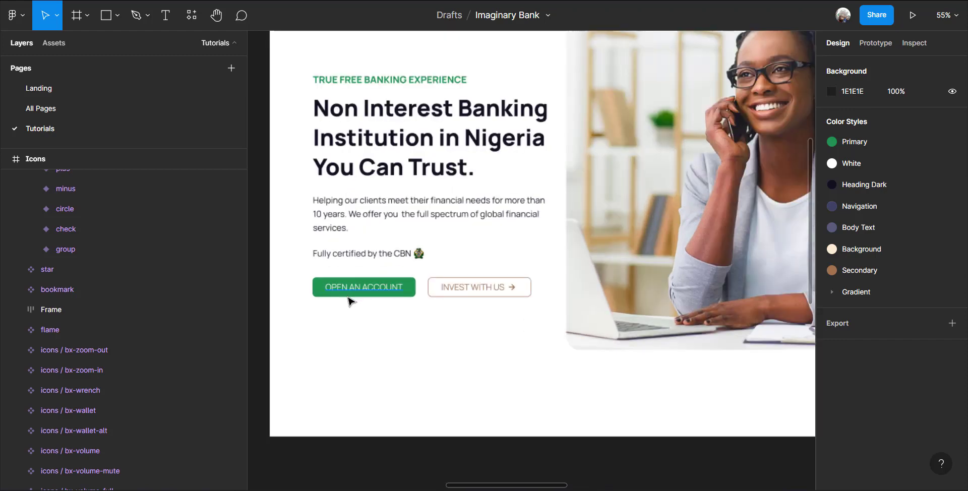
pyautogui.hscroll(-3, 382, 298)
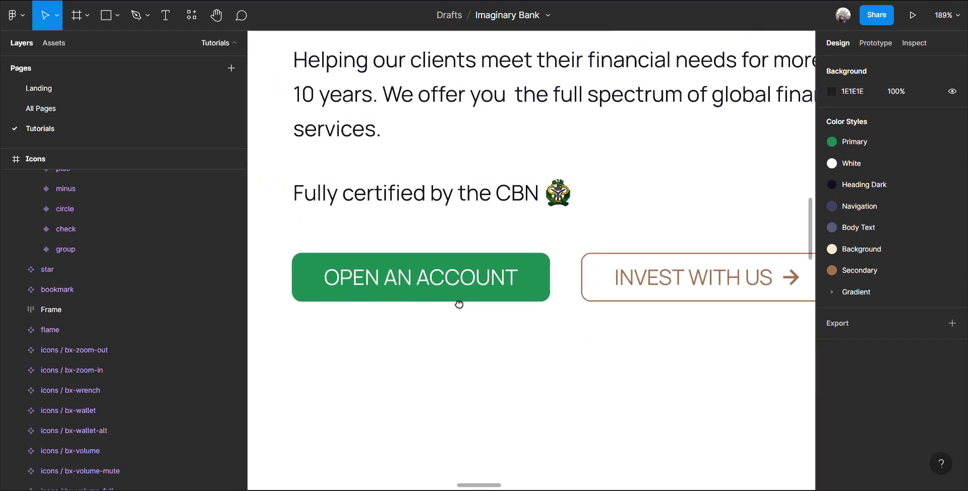
pyautogui.click(355, 280)
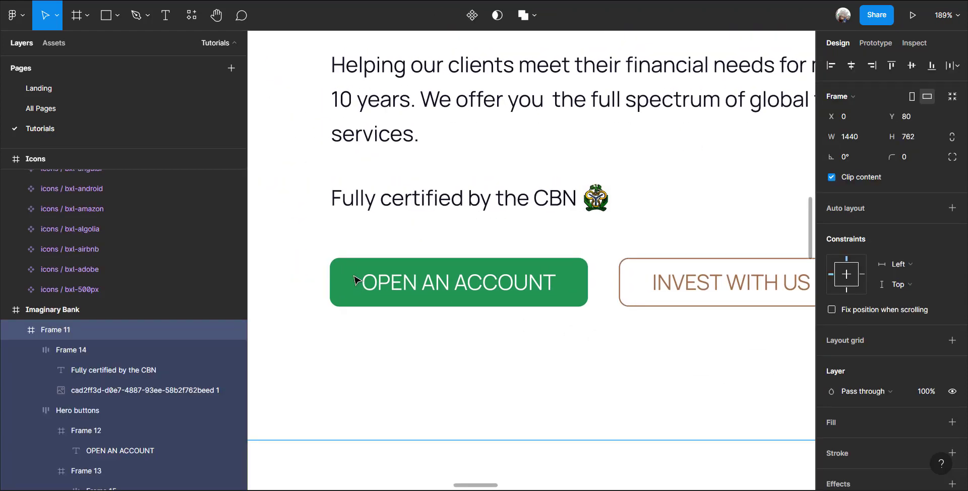
pyautogui.doubleClick(354, 280)
pyautogui.doubleClick(354, 280)
pyautogui.doubleClick(440, 286)
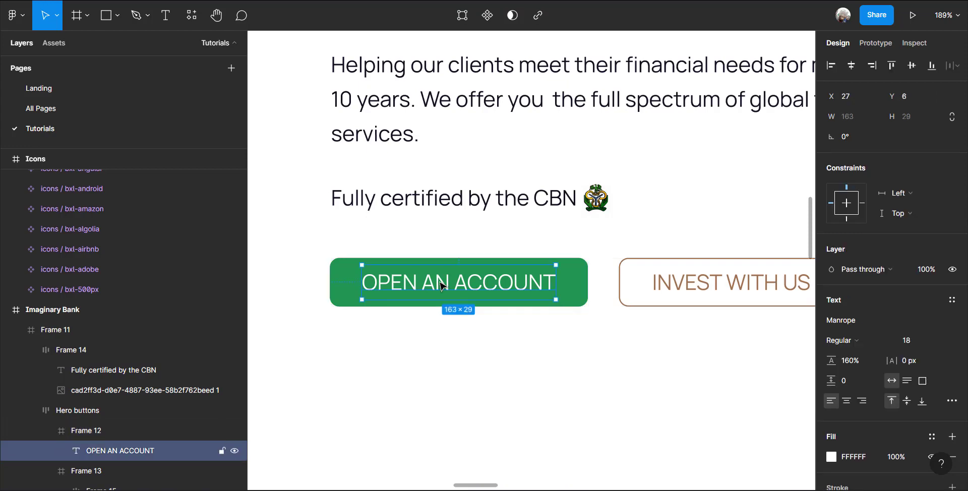
pyautogui.doubleClick(440, 285)
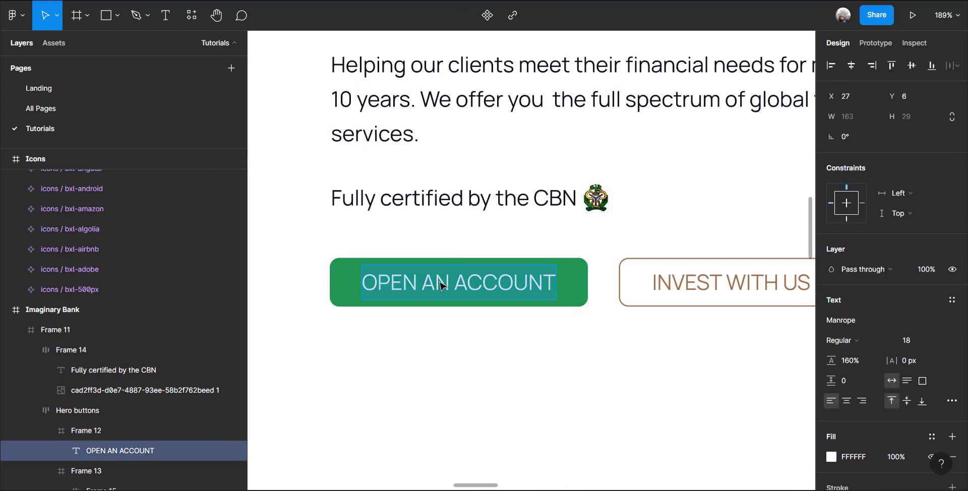
pyautogui.write('O')
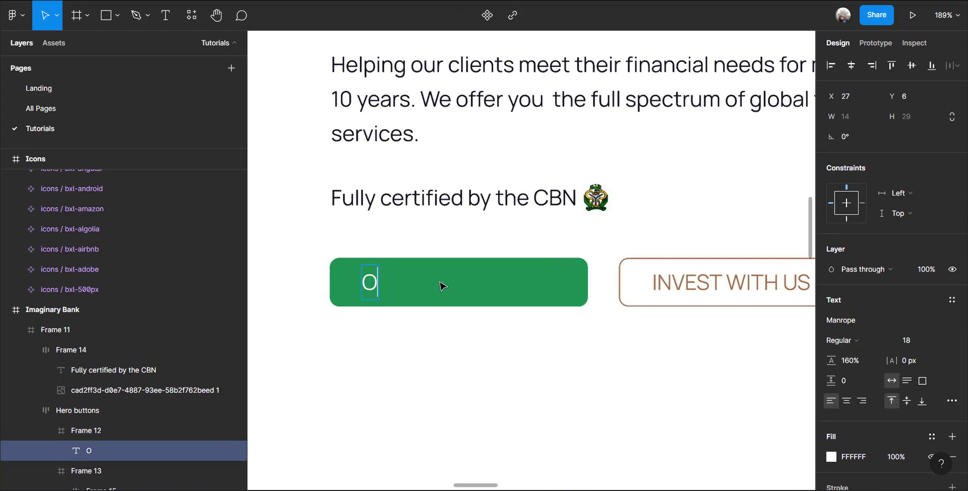
pyautogui.write('pen')
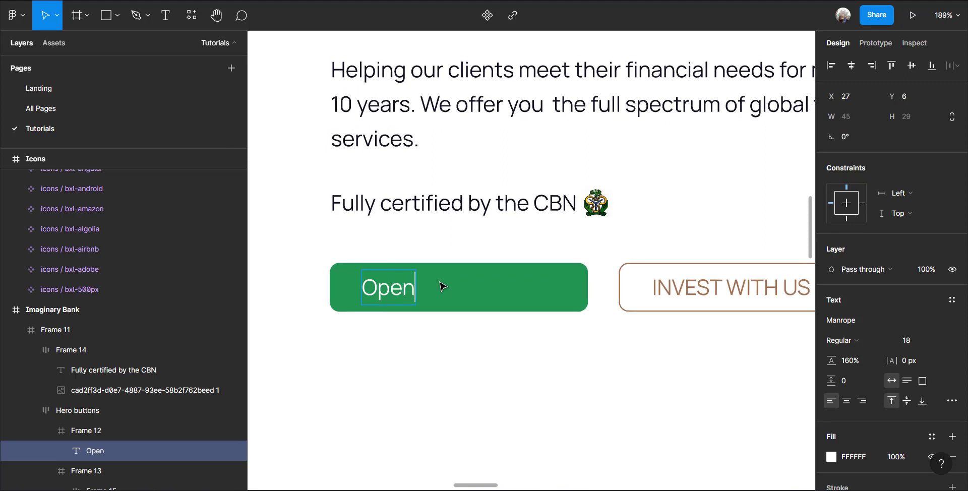
pyautogui.write(' an Account')
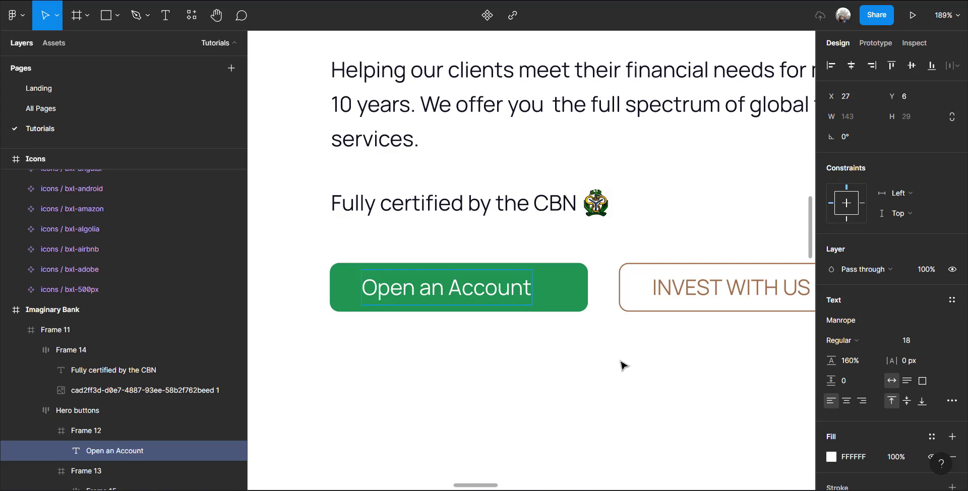
pyautogui.press('Escape')
# Set the "Open an Account" label's font size to 16 and centre it horizontally in the green button
pyautogui.click(711, 282)
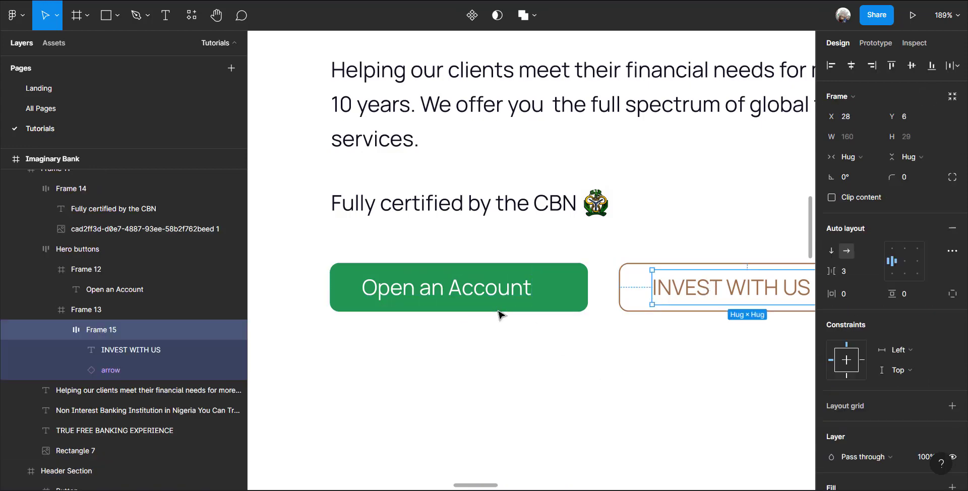
pyautogui.doubleClick(499, 287)
pyautogui.press('Return')
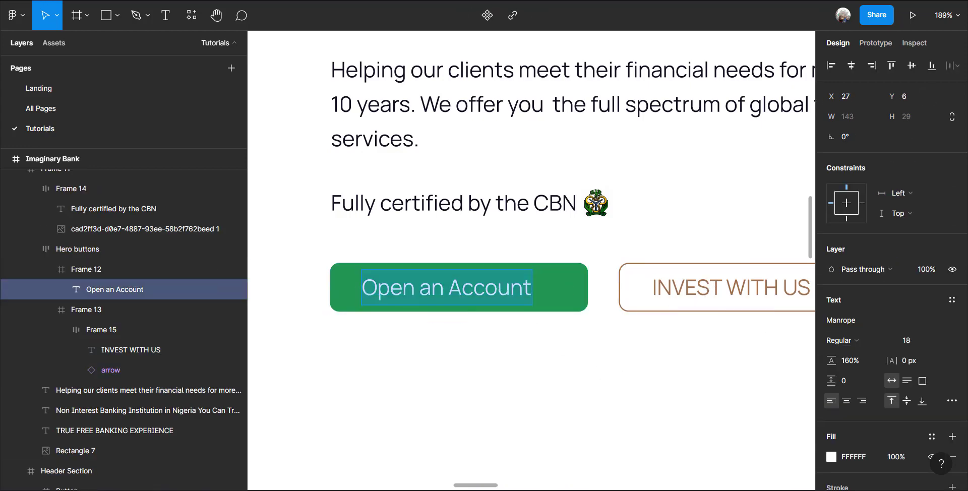
pyautogui.click(920, 346)
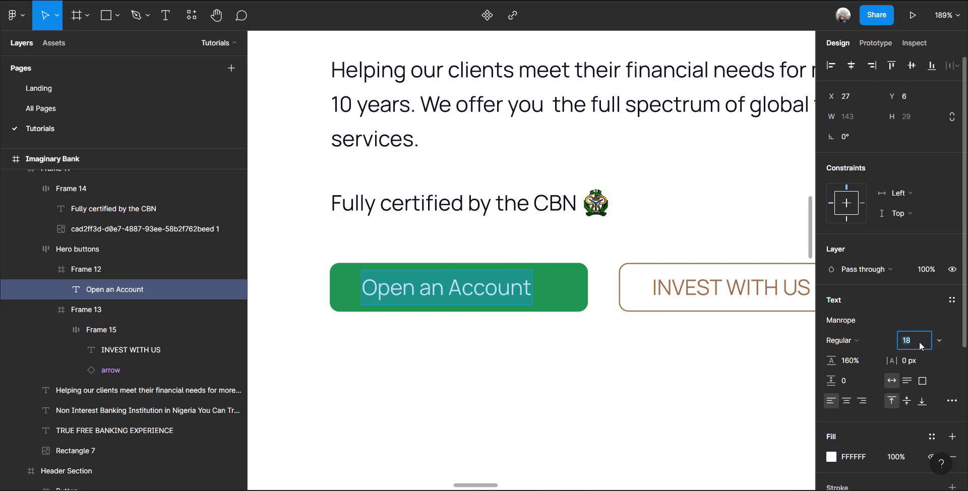
pyautogui.press('Return')
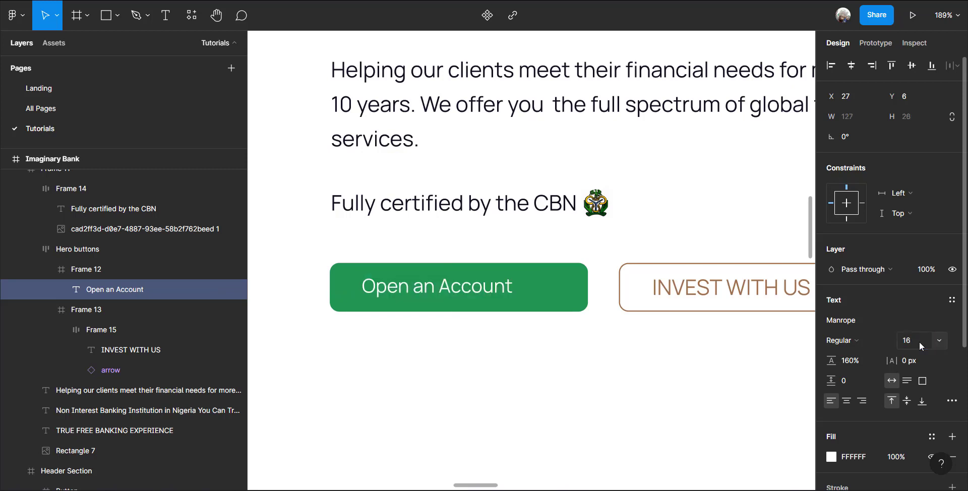
pyautogui.press('Escape')
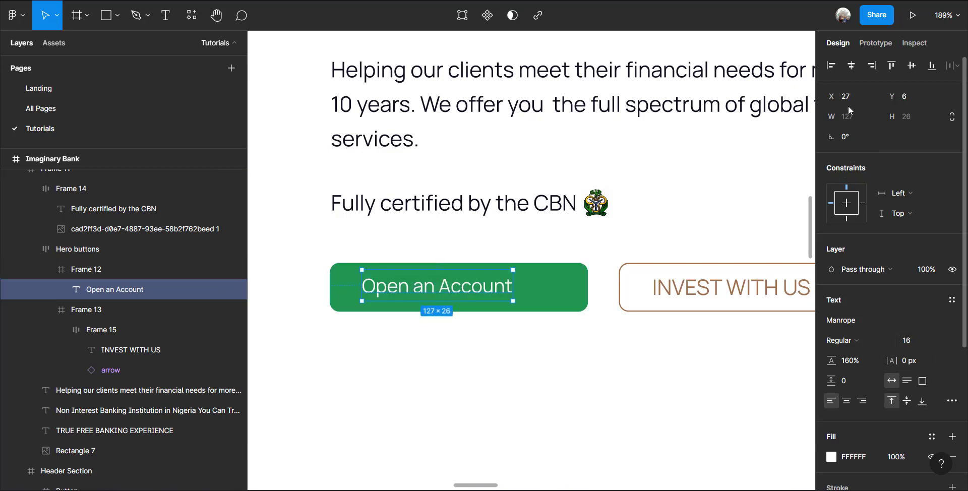
pyautogui.click(851, 66)
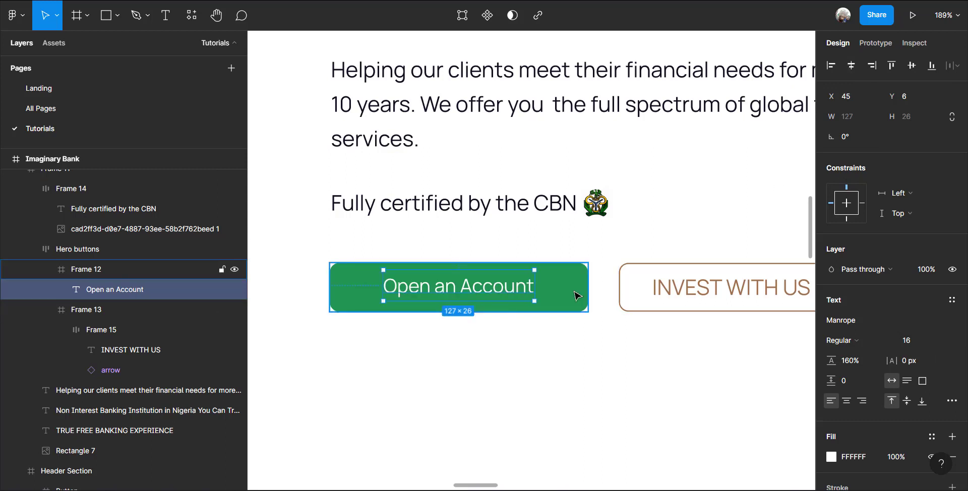
# Set the green hero button's height to 52
pyautogui.press('Escape')
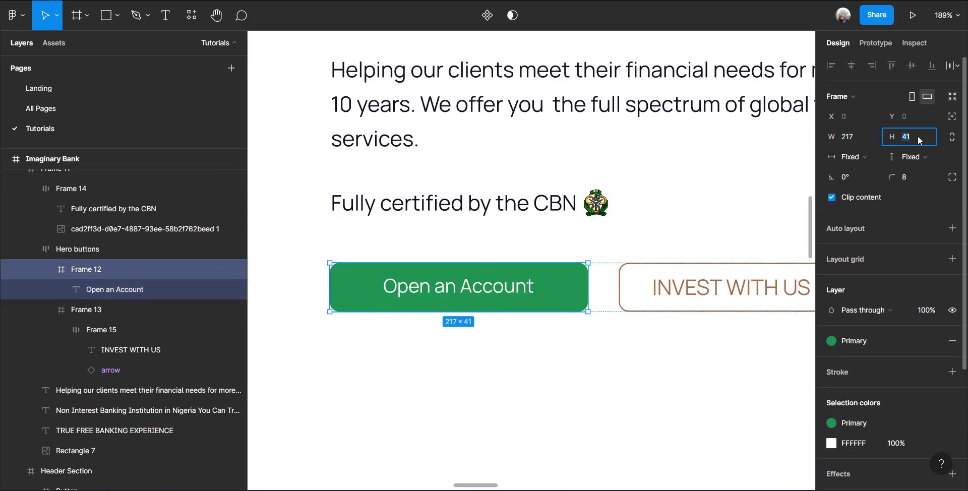
pyautogui.click(918, 136)
pyautogui.write('52')
pyautogui.press('Return')
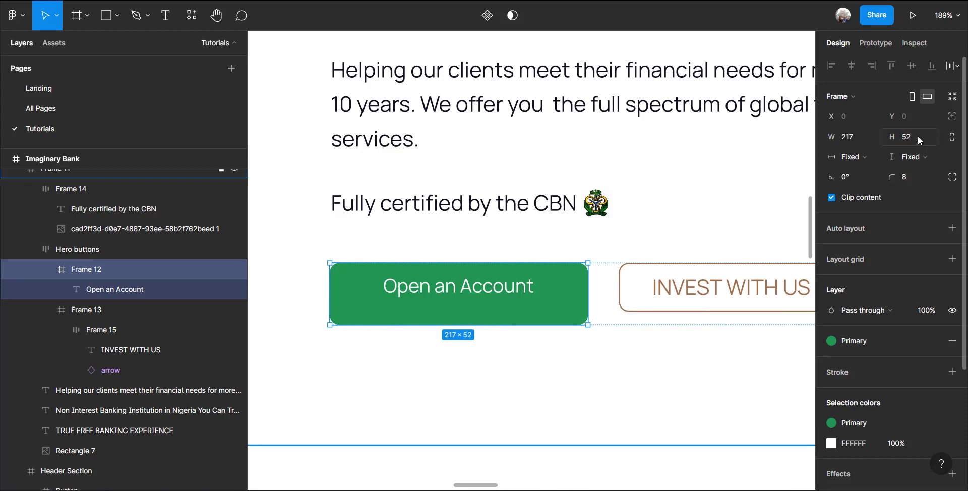
pyautogui.click(652, 349)
pyautogui.click(459, 298)
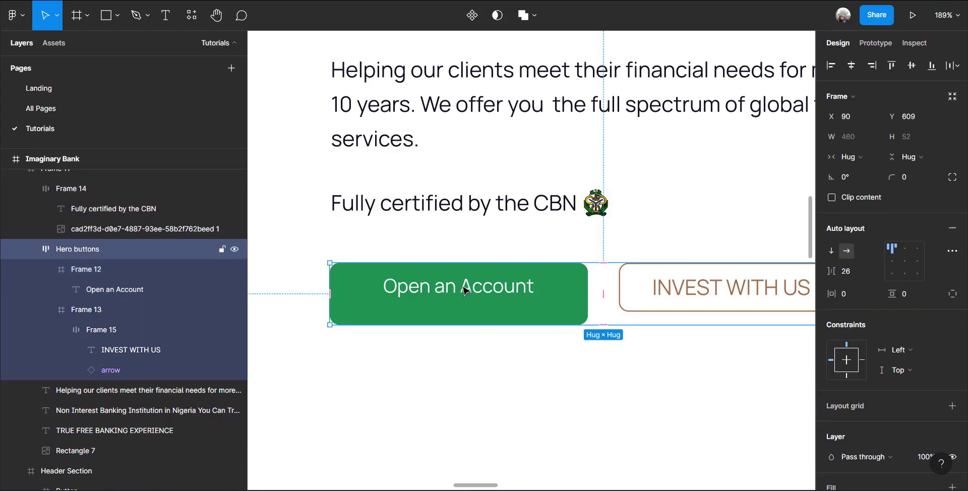
pyautogui.click(464, 291)
pyautogui.click(464, 291)
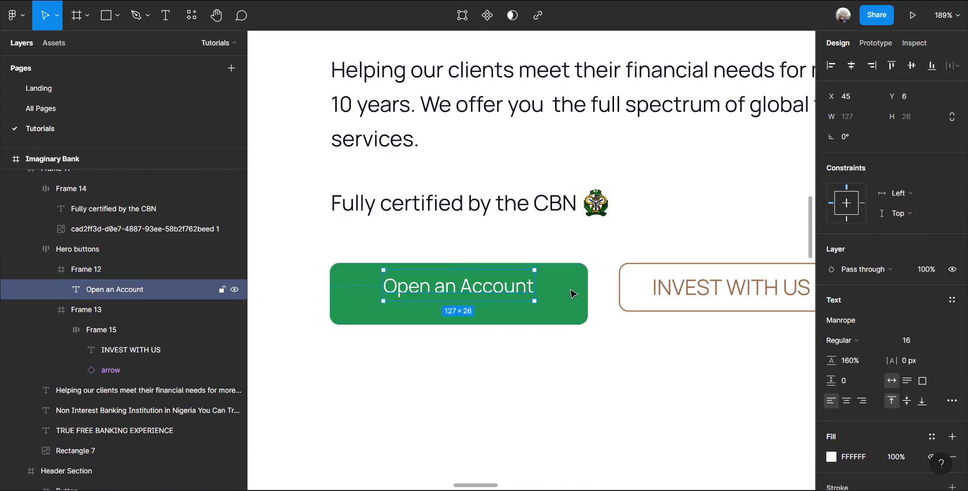
# Set the green hero button's height to 50 and centre its label vertically
pyautogui.click(572, 292)
pyautogui.click(917, 138)
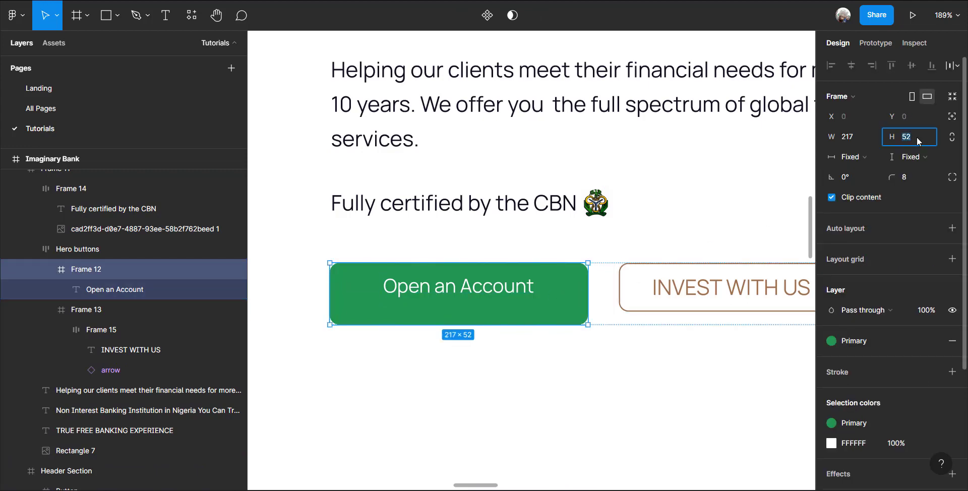
pyautogui.write('50')
pyautogui.press('Return')
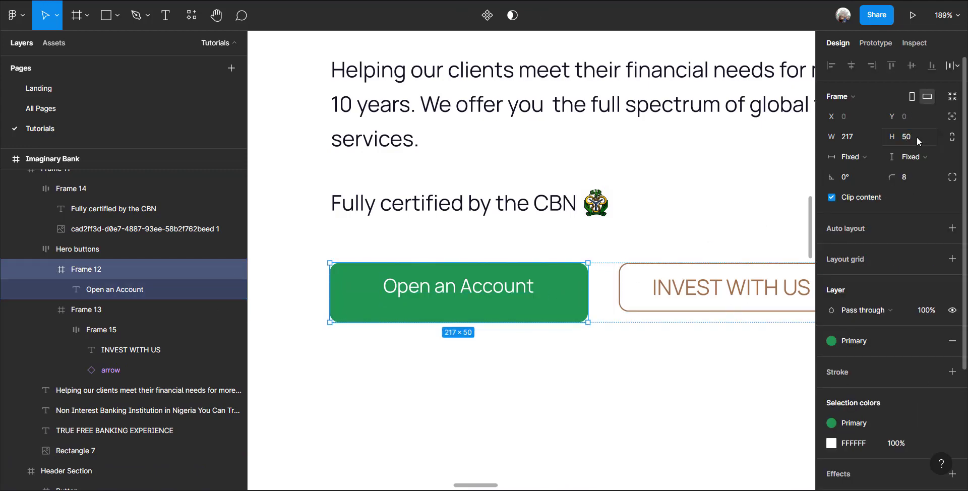
pyautogui.click(492, 291)
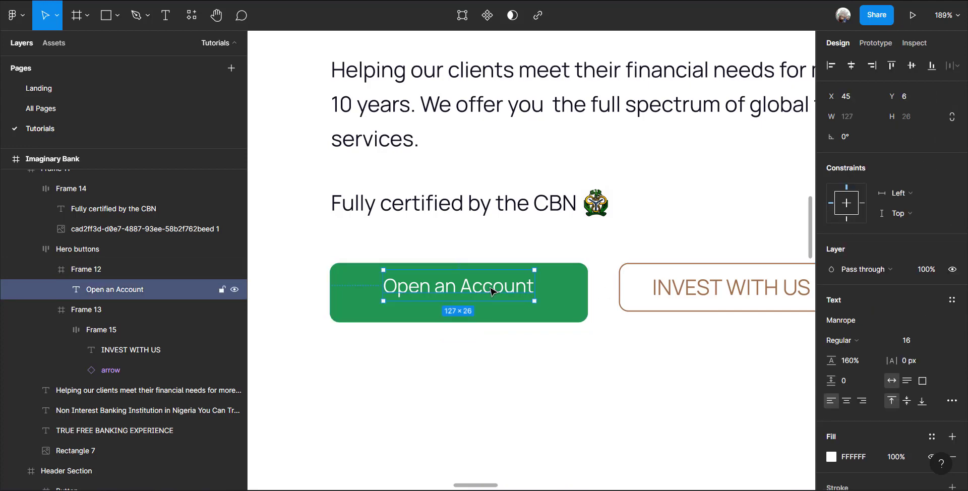
pyautogui.click(911, 66)
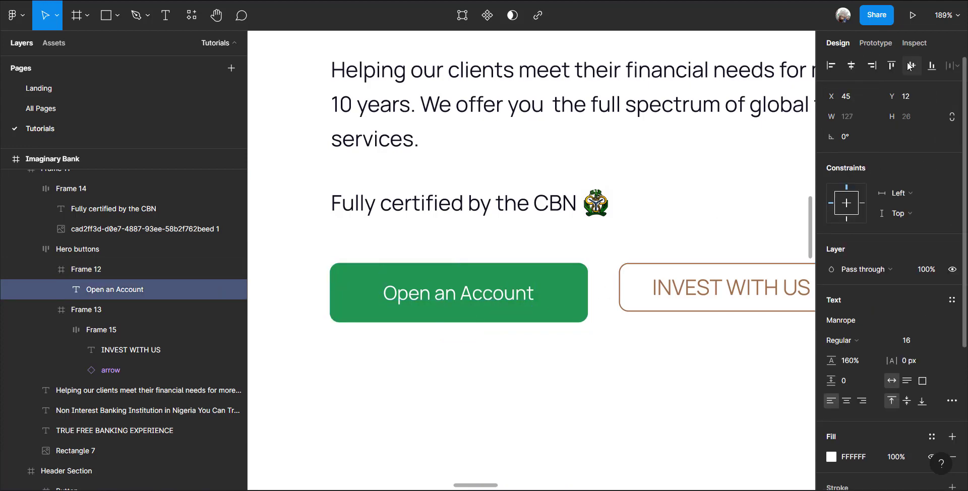
pyautogui.click(339, 335)
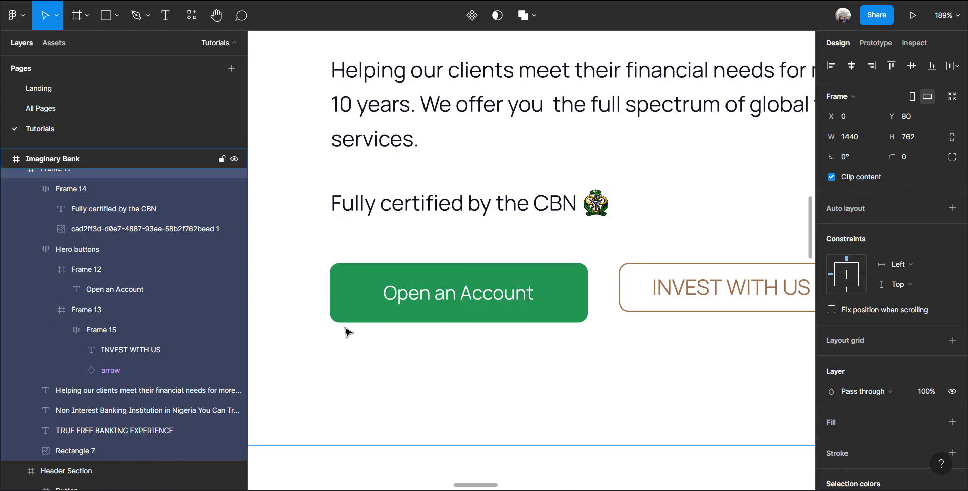
# Set the outlined hero button's height to 50 and vertically centre its label-and-arrow group
pyautogui.scroll(-3, 335, 330)
pyautogui.scroll(-3, 337, 333)
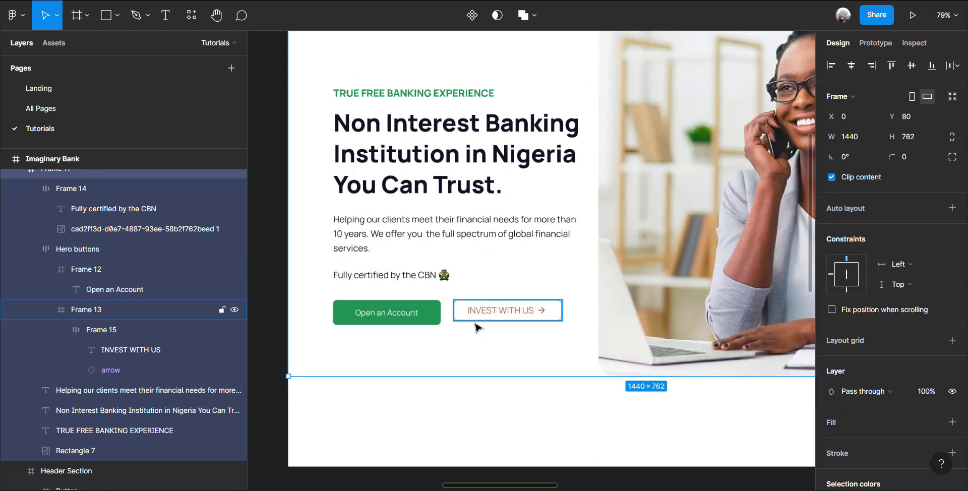
pyautogui.scroll(5, 524, 313)
pyautogui.click(484, 294)
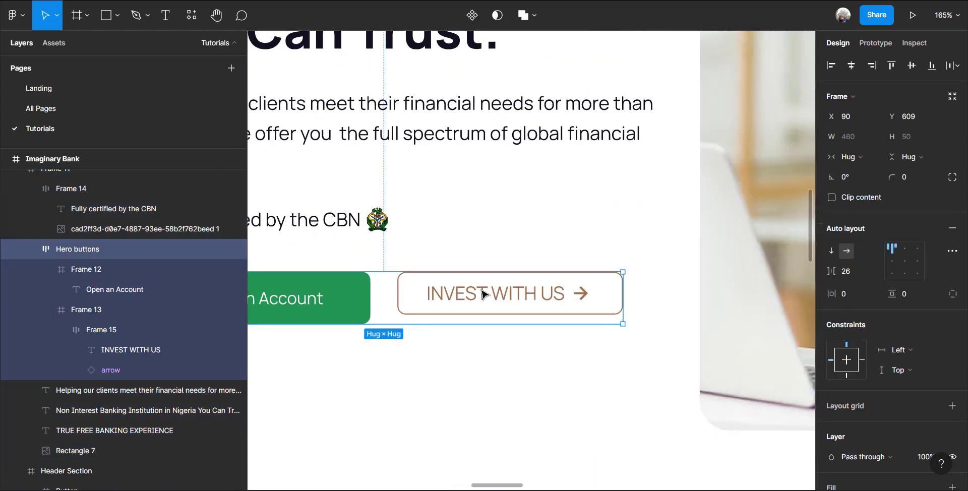
pyautogui.click(484, 294)
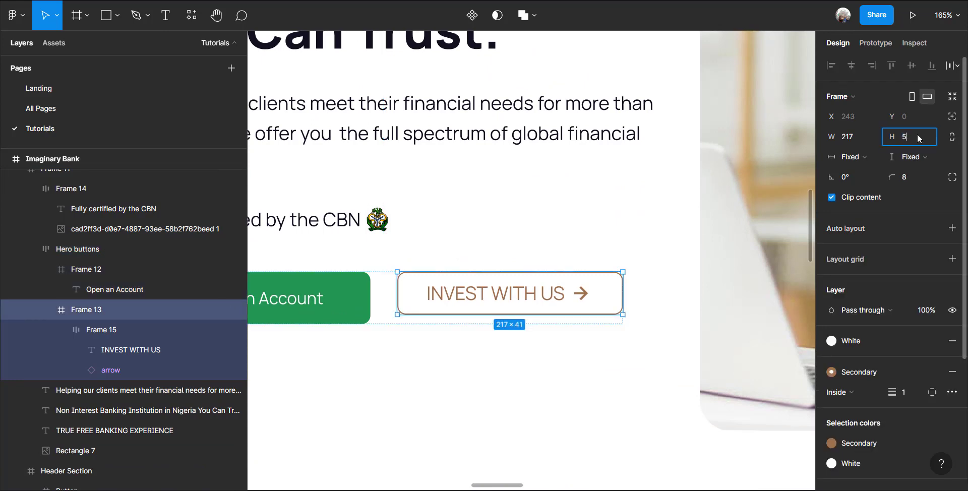
pyautogui.press('Return')
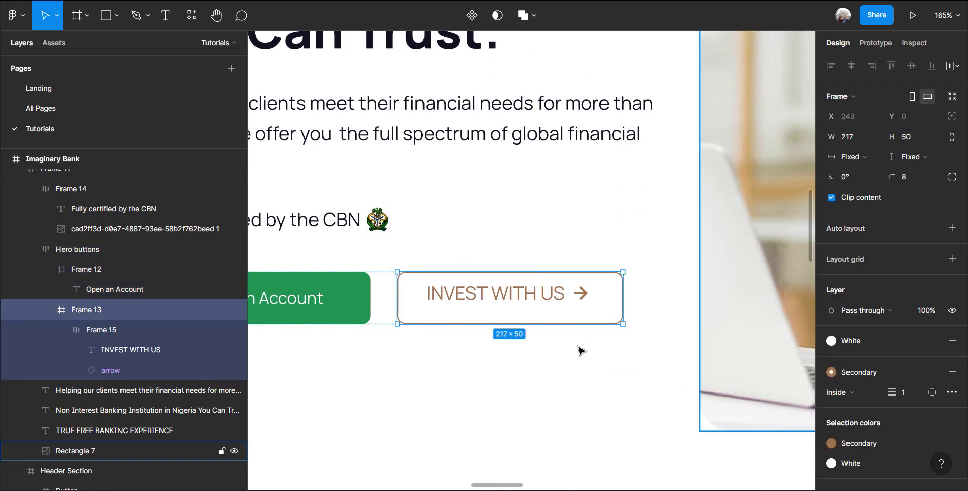
pyautogui.click(515, 293)
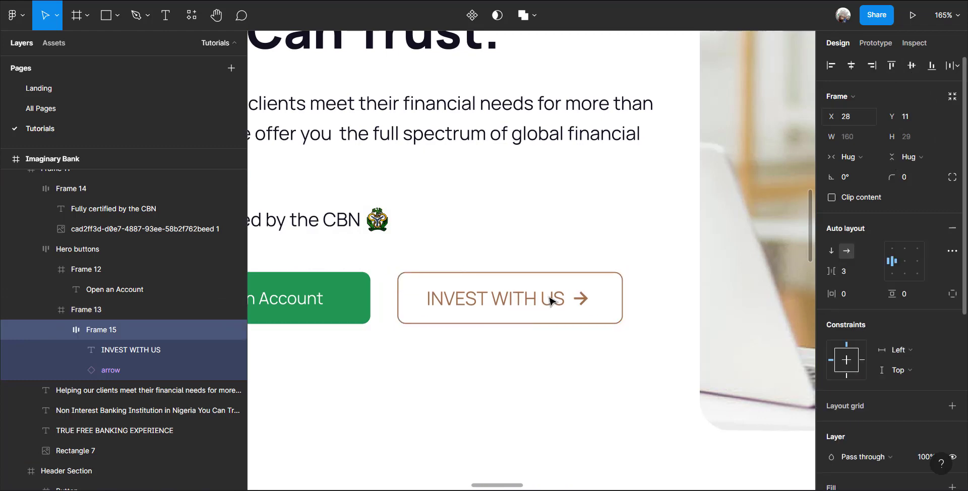
# Retype the outlined hero button's label in mixed case as "Invest With Us"
pyautogui.click(505, 294)
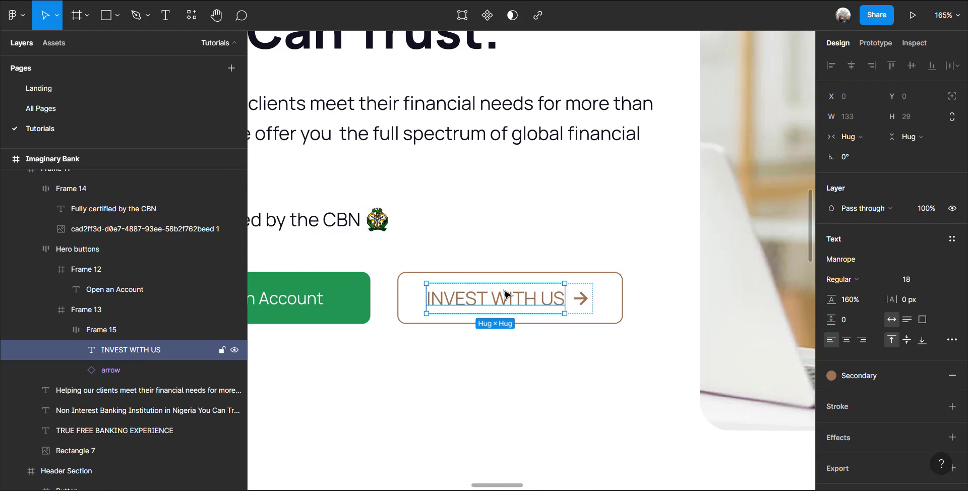
pyautogui.doubleClick(505, 294)
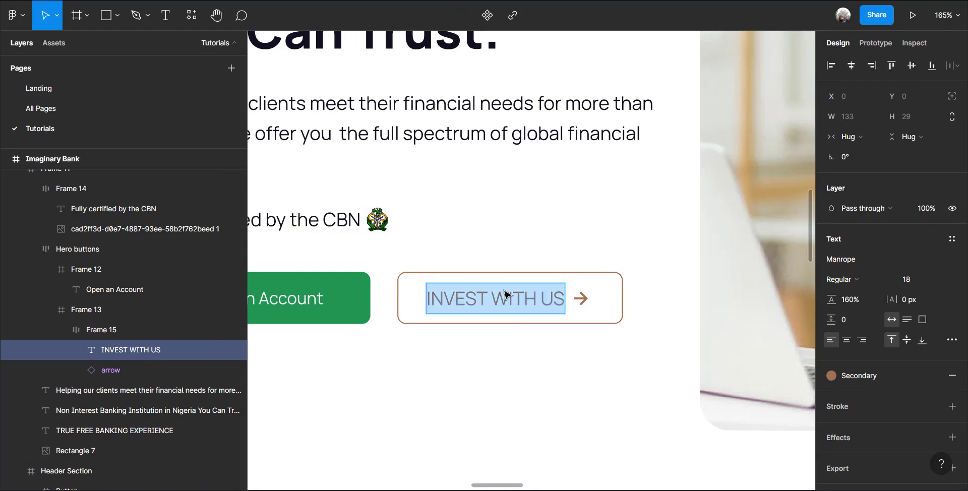
pyautogui.write('Inves')
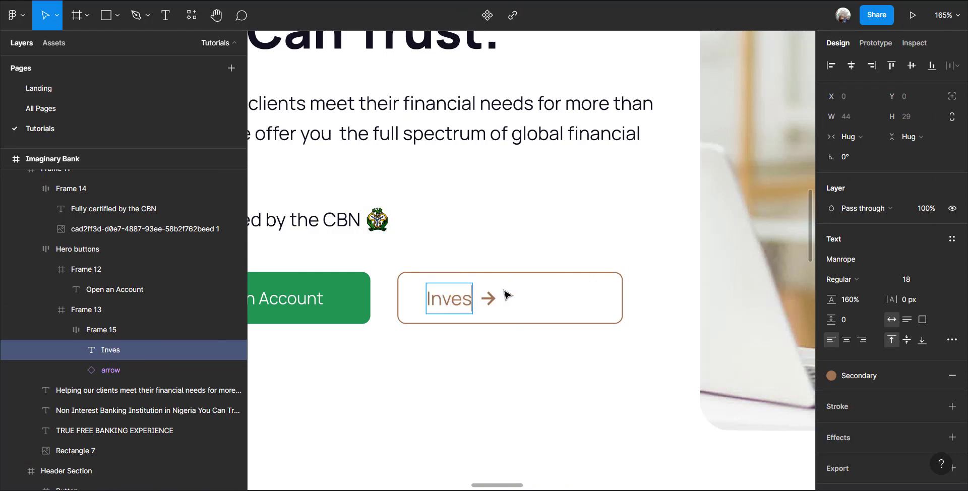
pyautogui.write('t With')
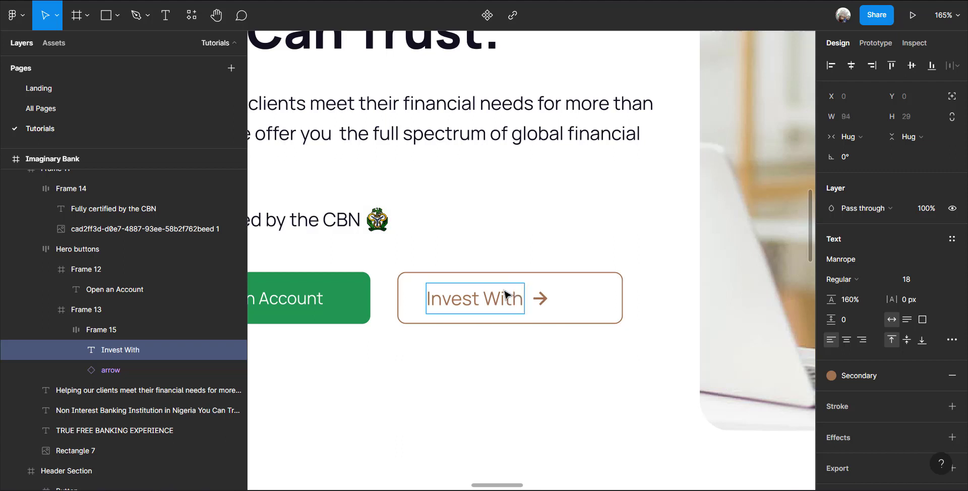
pyautogui.write(' Us')
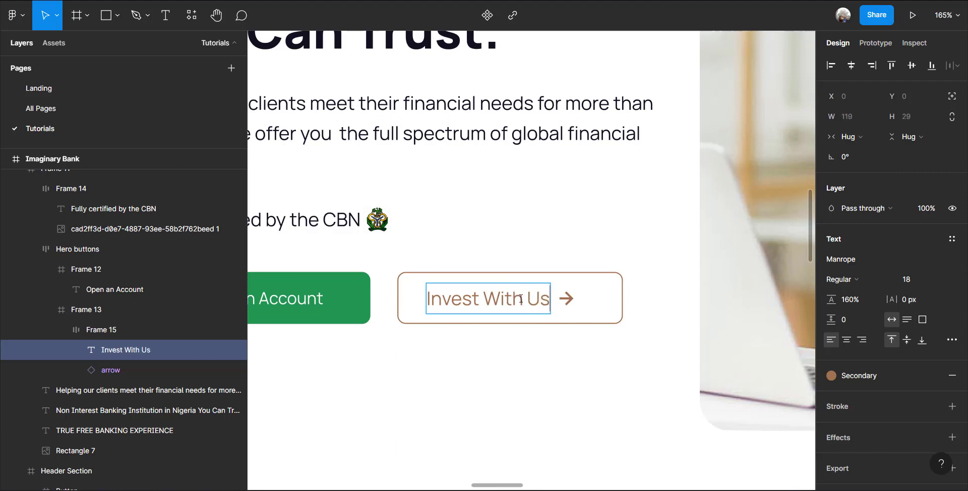
# Replace the outlined hero button's label text with "Investors Centre"
pyautogui.tripleClick(522, 298)
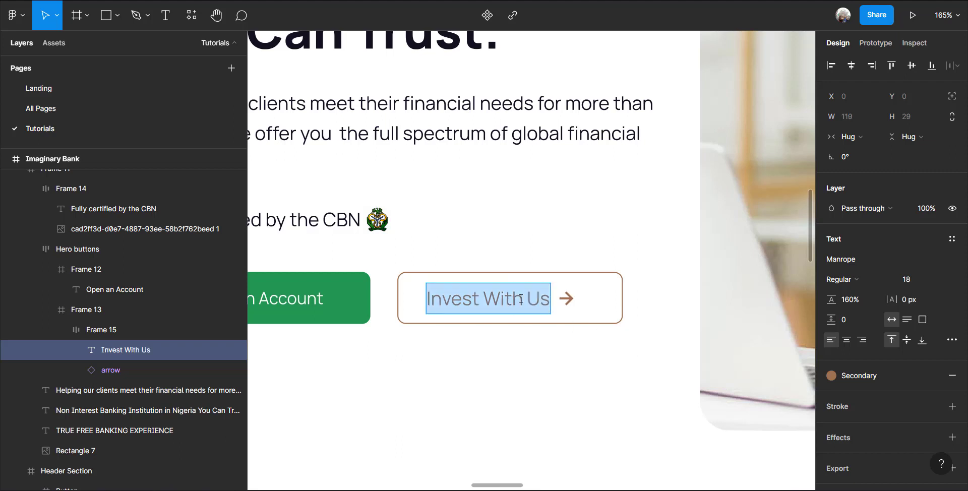
pyautogui.write('Invest')
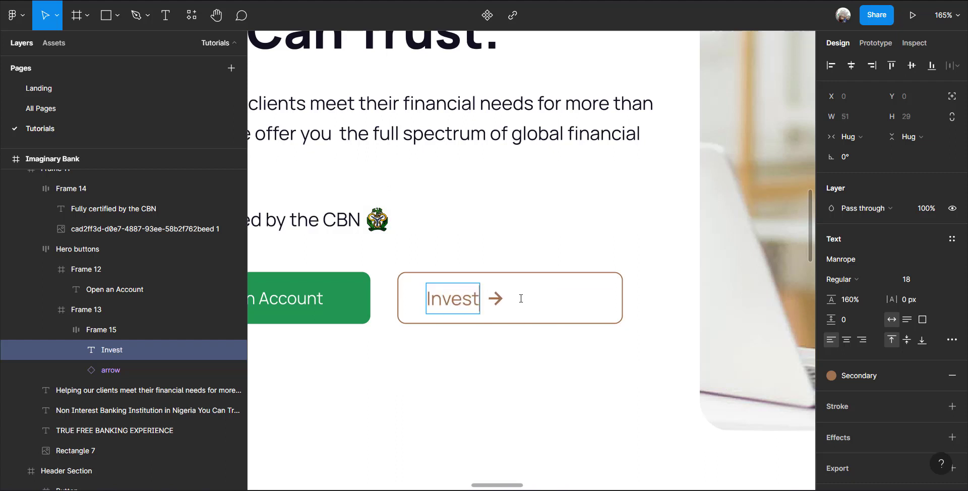
pyautogui.write('ors C')
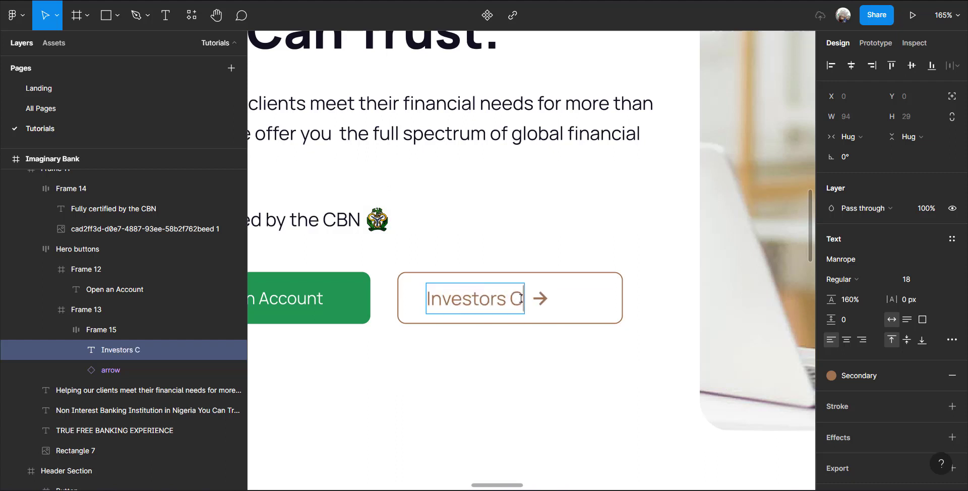
pyautogui.write('enter')
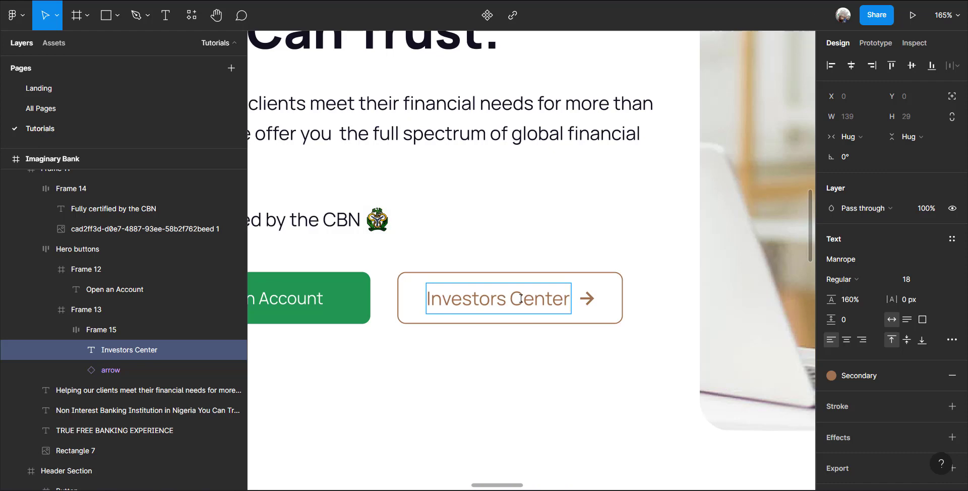
pyautogui.press('BackSpace')
pyautogui.press('BackSpace')
pyautogui.write('re')
pyautogui.press('Escape')
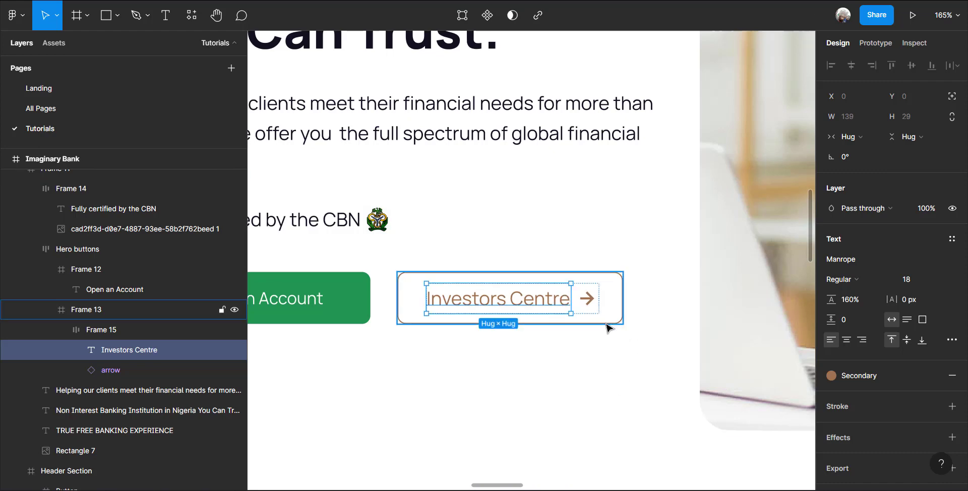
# Centre the "Investors Centre" label-and-arrow group horizontally in its button and review both hero buttons
pyautogui.click(581, 306)
pyautogui.click(580, 306)
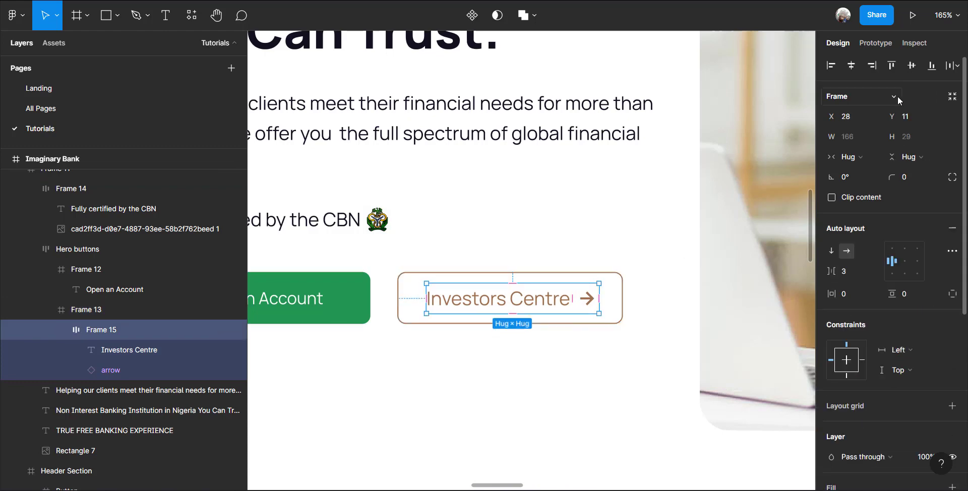
pyautogui.click(850, 66)
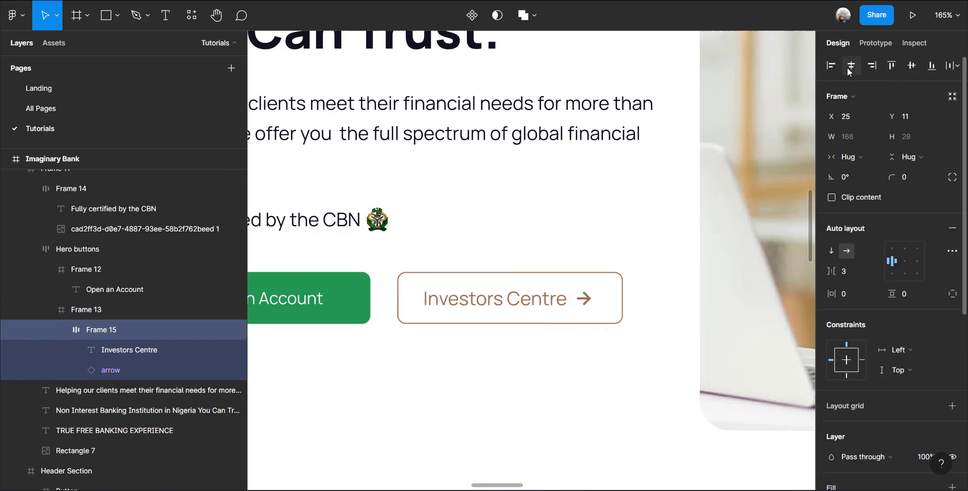
pyautogui.scroll(-5, 620, 330)
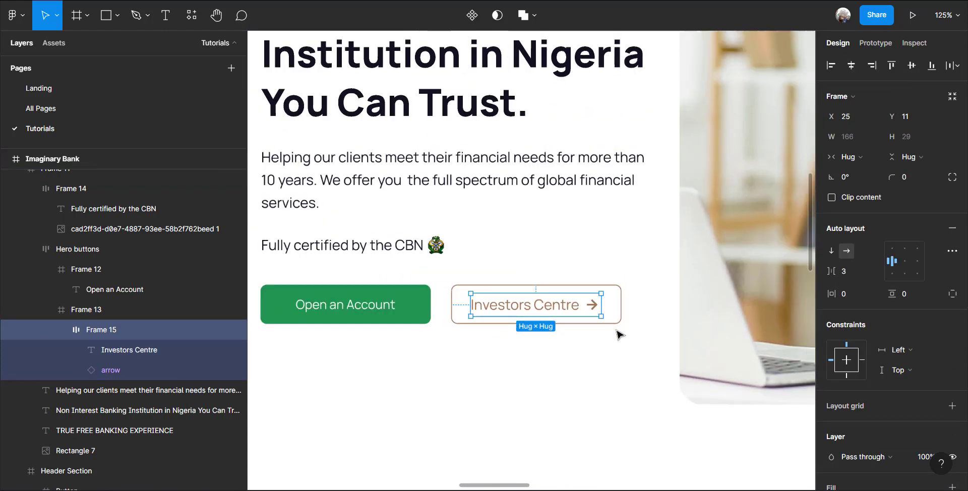
pyautogui.click(562, 357)
pyautogui.scroll(-4, 478, 333)
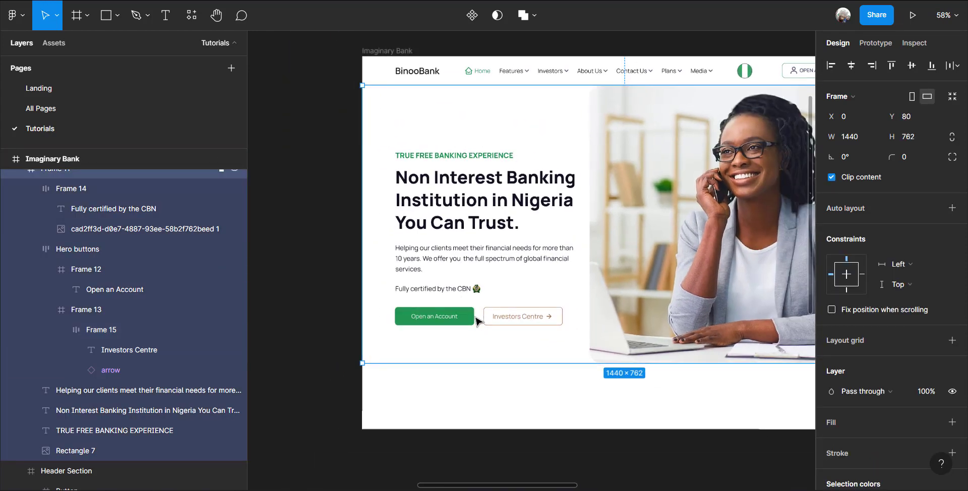
pyautogui.scroll(1, 491, 322)
pyautogui.scroll(3, 494, 324)
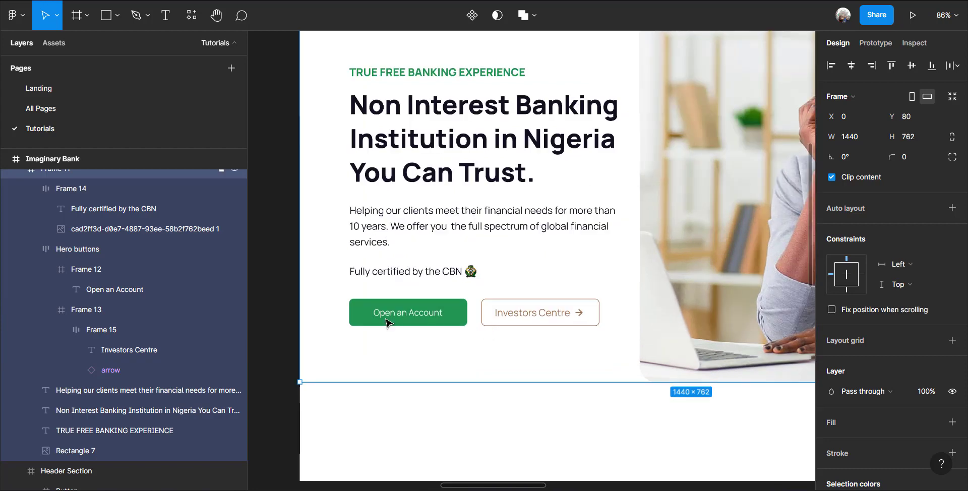
# Tidy up the spacing of the hero heading, paragraph, CBN certification line and button row, and wrap all four in a vertical auto layout
pyautogui.click(400, 315)
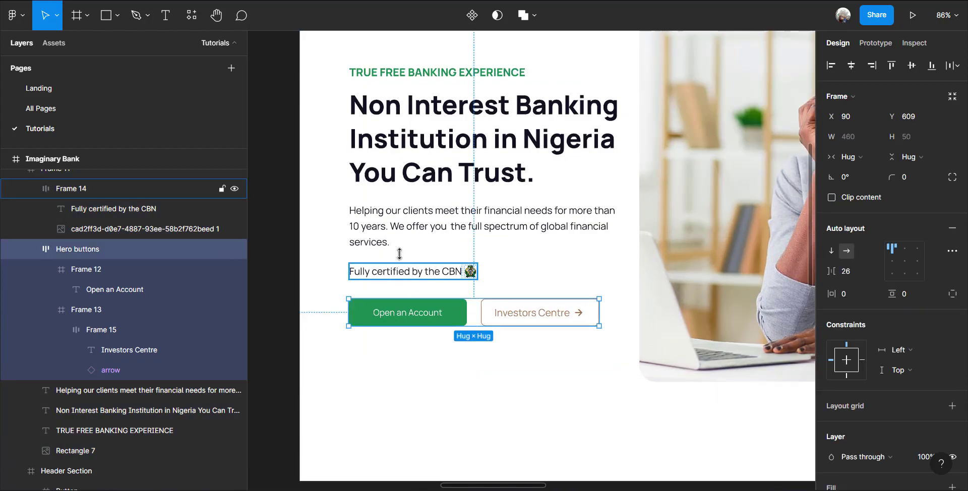
pyautogui.keyDown('shift'); pyautogui.click(409, 271); pyautogui.keyUp('shift')
pyautogui.keyDown('shift'); pyautogui.click(401, 228); pyautogui.keyUp('shift')
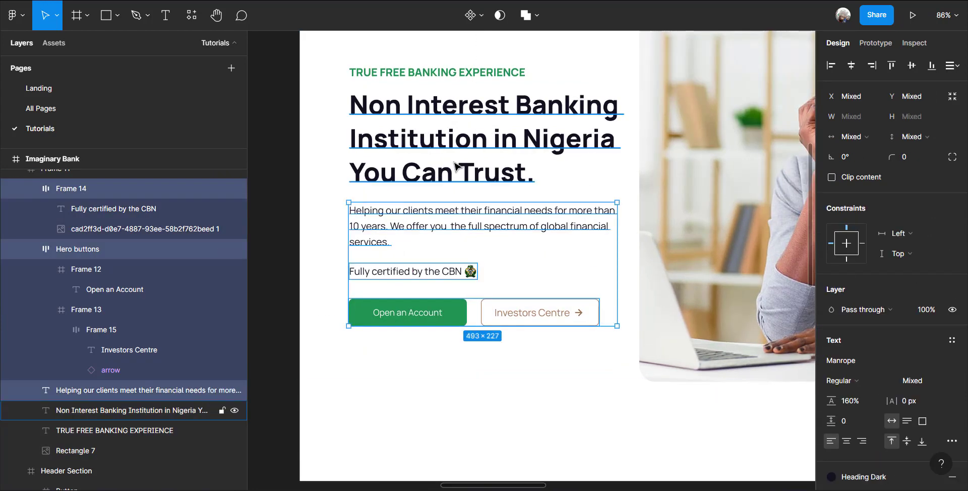
pyautogui.keyDown('shift'); pyautogui.click(457, 169); pyautogui.keyUp('shift')
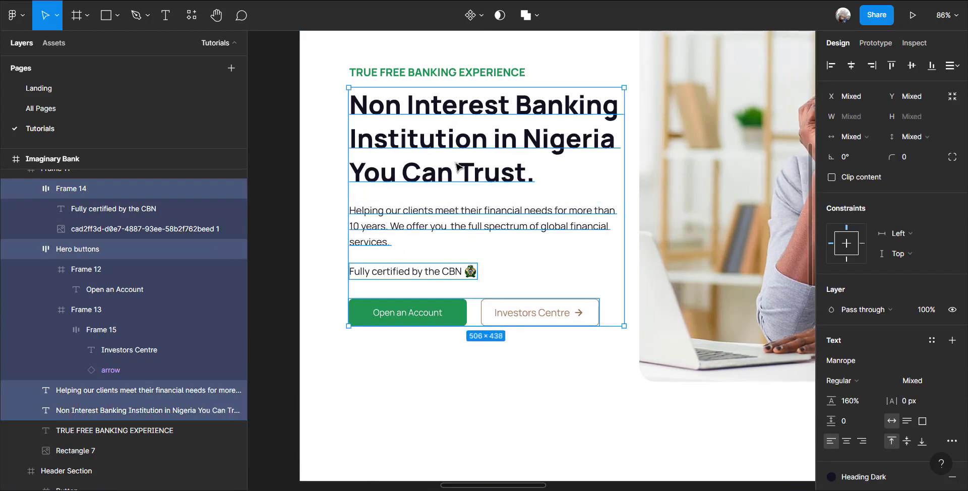
pyautogui.click(952, 65)
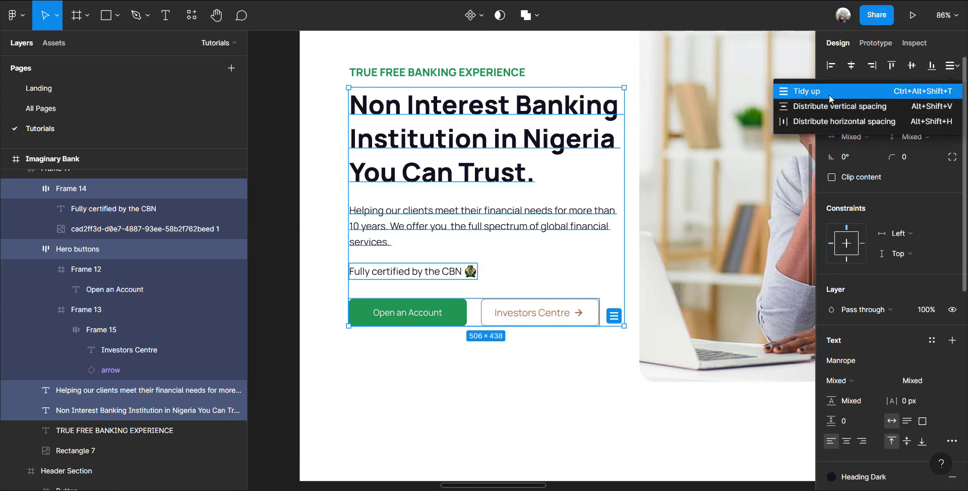
pyautogui.click(828, 95)
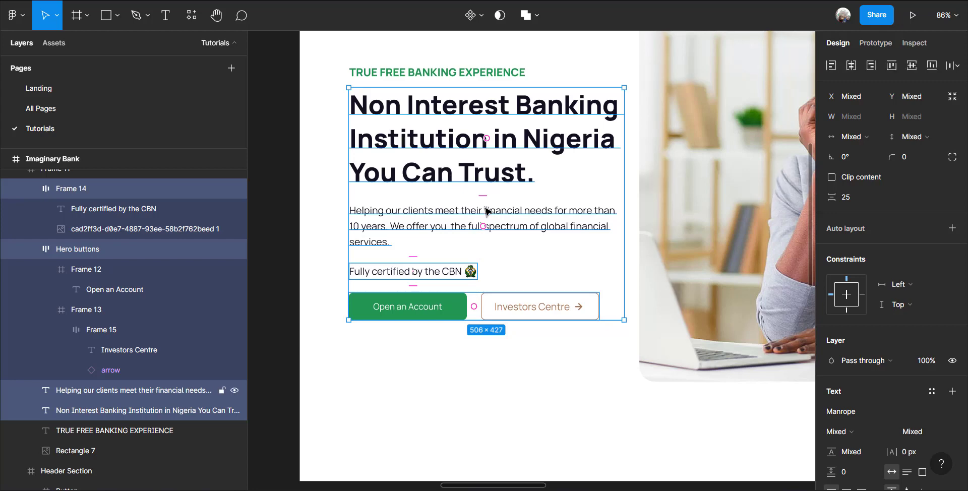
pyautogui.hotkey('shift', 'a')
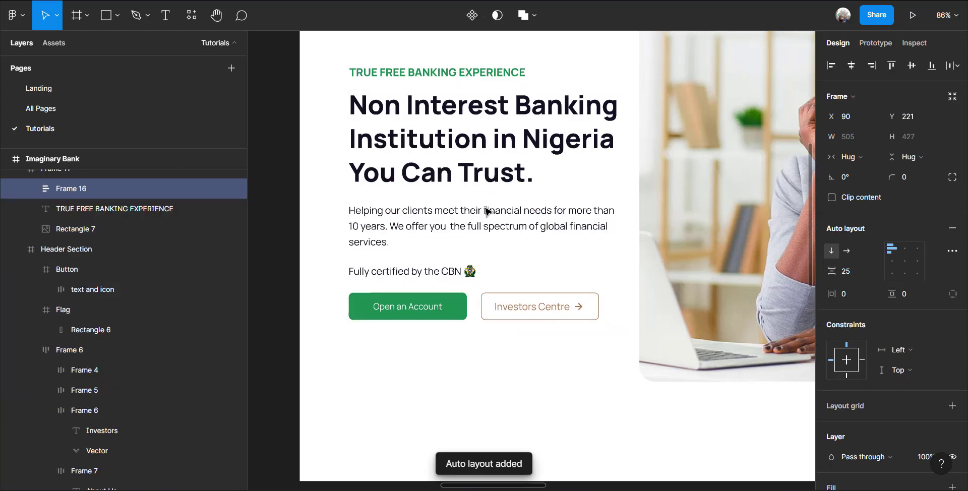
# Set the gap between the green tagline and the hero content block to 13 and move both higher in the hero section
pyautogui.keyDown('shift'); pyautogui.click(465, 74); pyautogui.keyUp('shift')
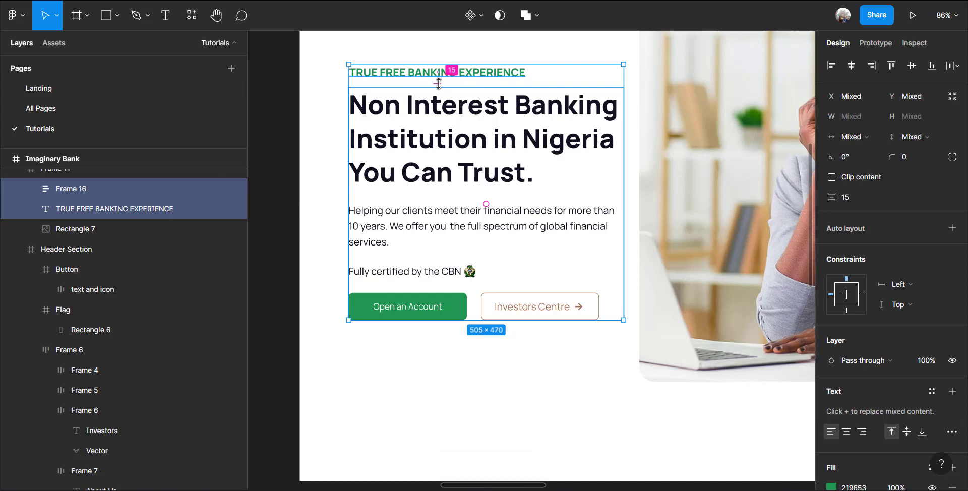
pyautogui.click(854, 192)
pyautogui.write('1')
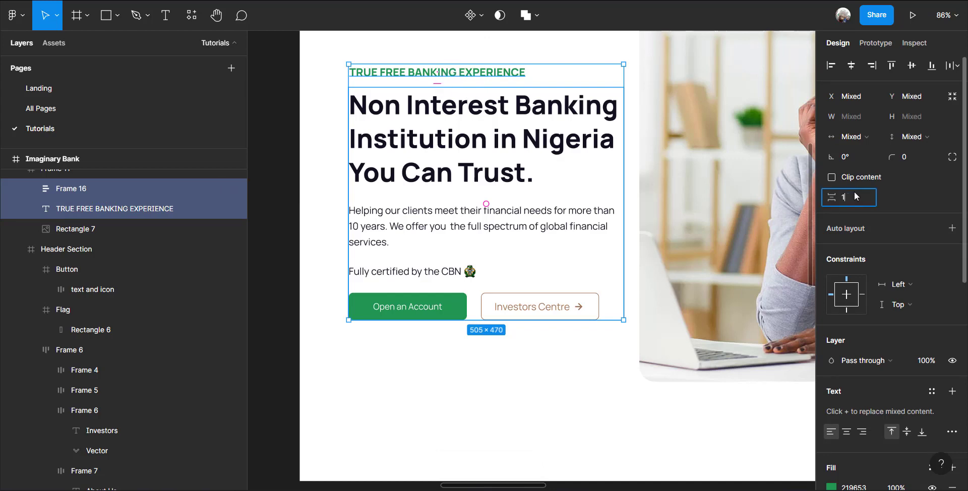
pyautogui.write('3')
pyautogui.press('Return')
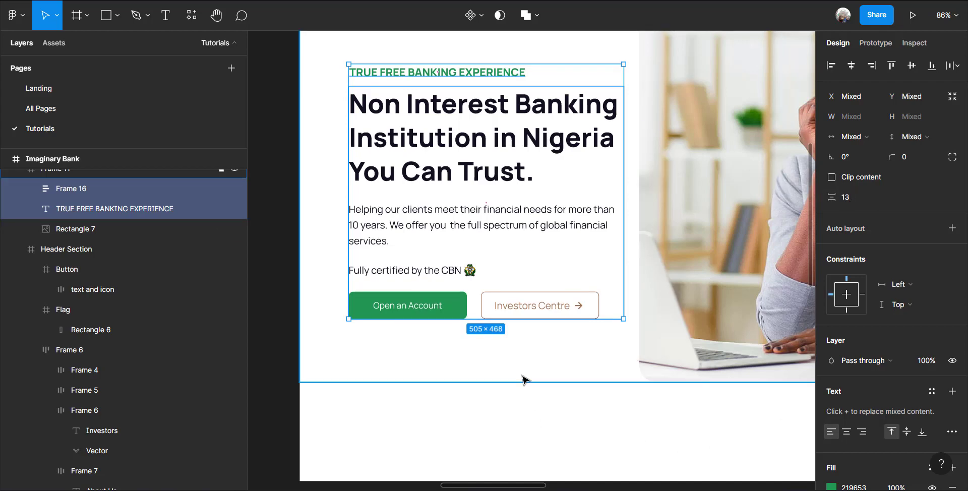
pyautogui.scroll(-3, 494, 371)
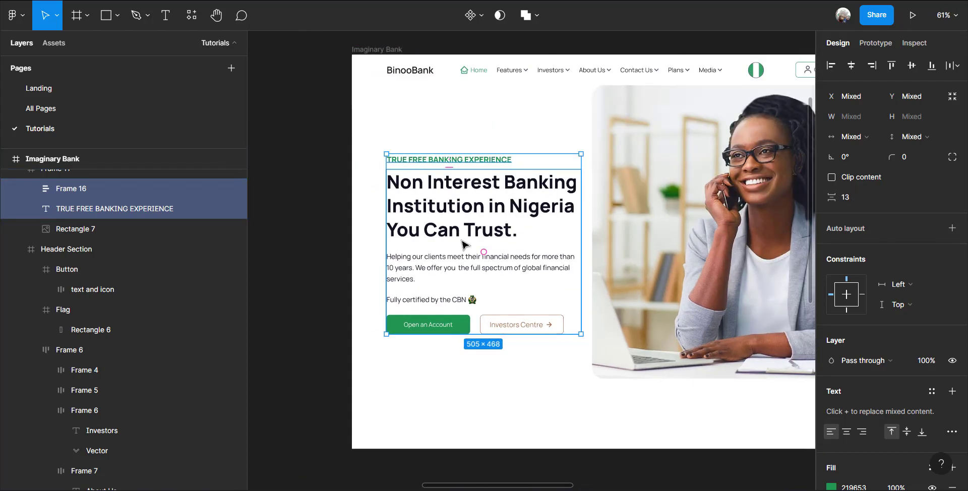
pyautogui.moveTo(462, 244); pyautogui.dragTo(462, 222)
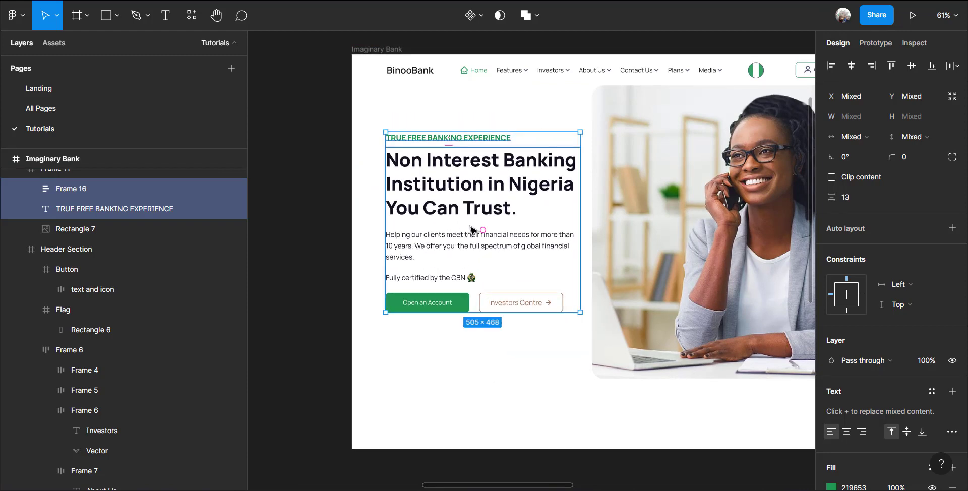
# Paste the copied Partners logo group into the hero frame and align it with the text's left edge below the buttons, at X 89, Y 687
pyautogui.scroll(1, 445, 395)
pyautogui.scroll(3, 444, 396)
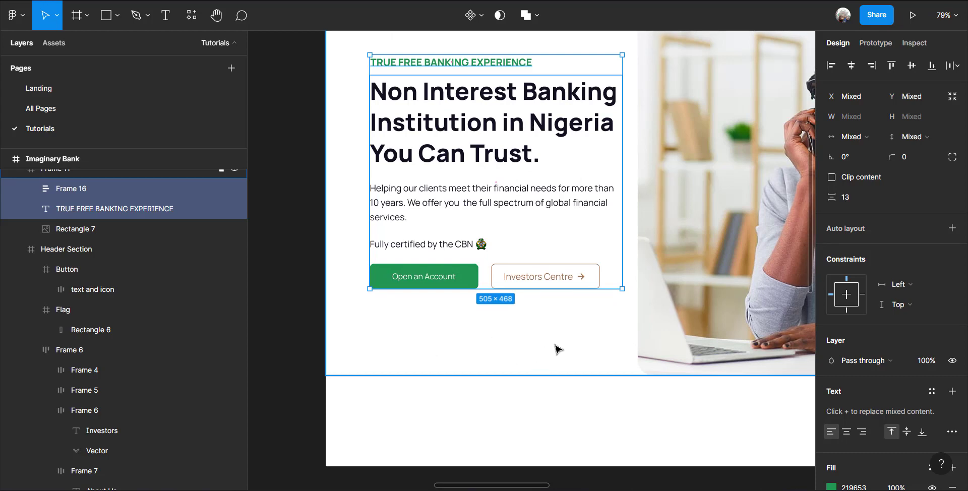
pyautogui.scroll(1, 504, 363)
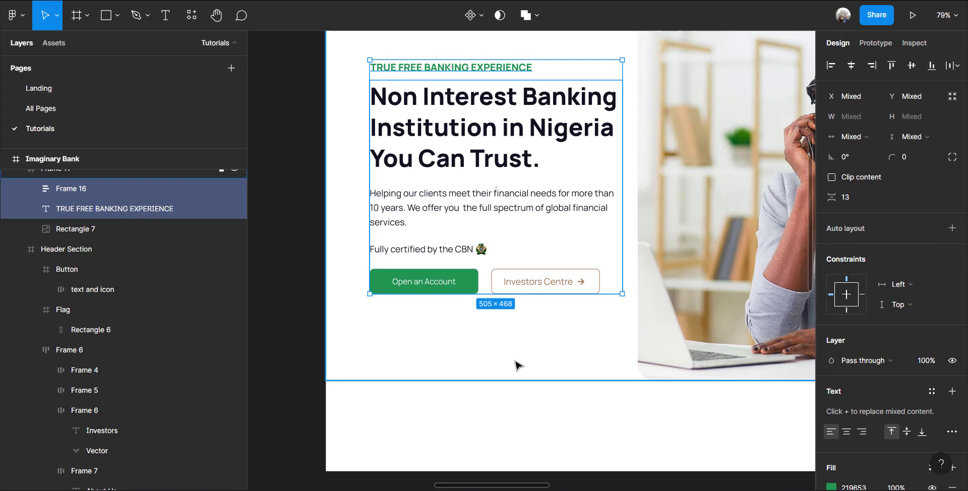
pyautogui.click(471, 358)
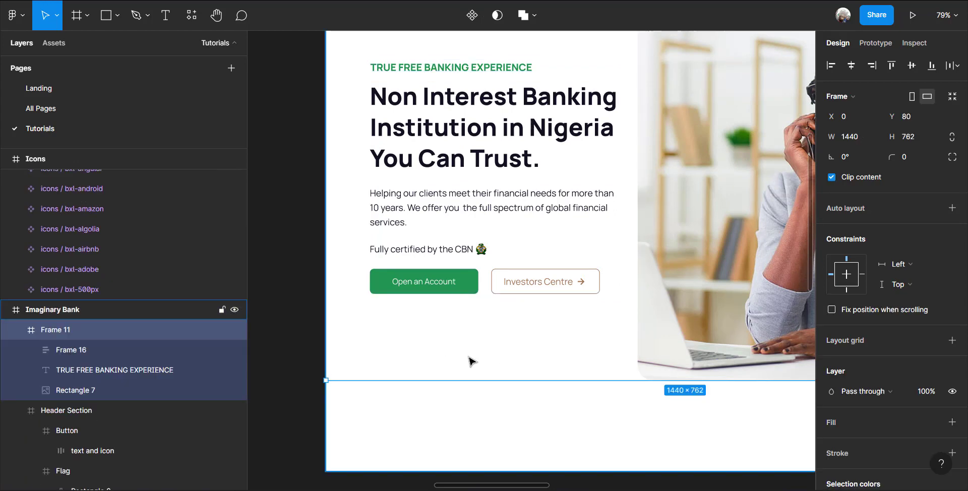
pyautogui.hotkey('ctrl', 'v')
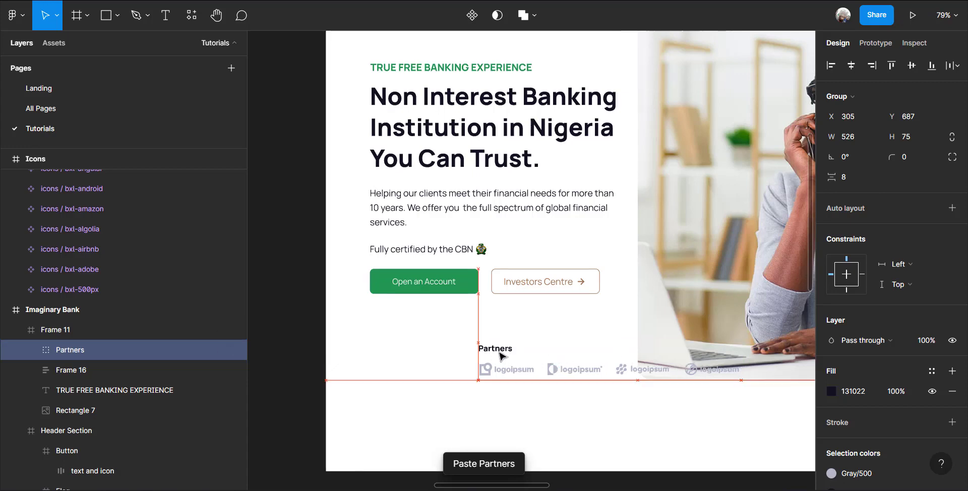
pyautogui.moveTo(502, 356); pyautogui.dragTo(448, 360)
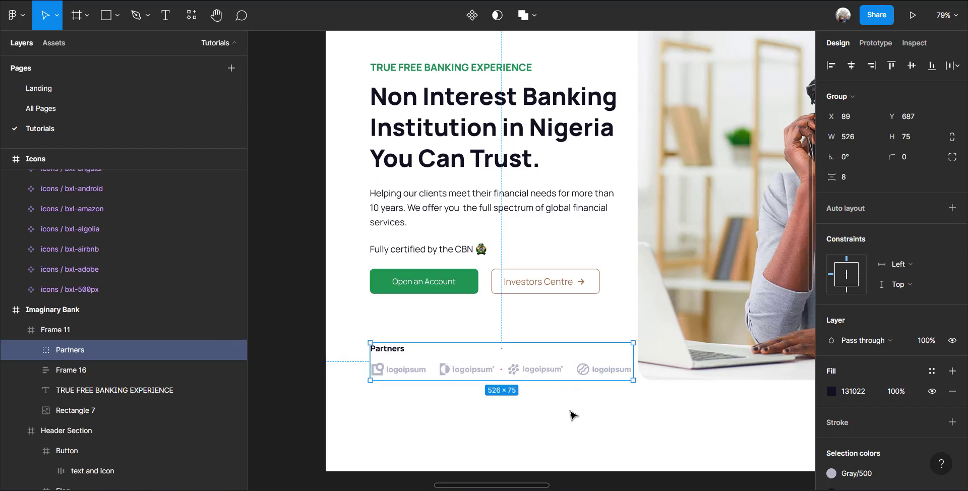
# Preview the Imaginary Bank frame in presentation mode and examine the page from the header down to the partner logos
pyautogui.scroll(-5, 342, 310)
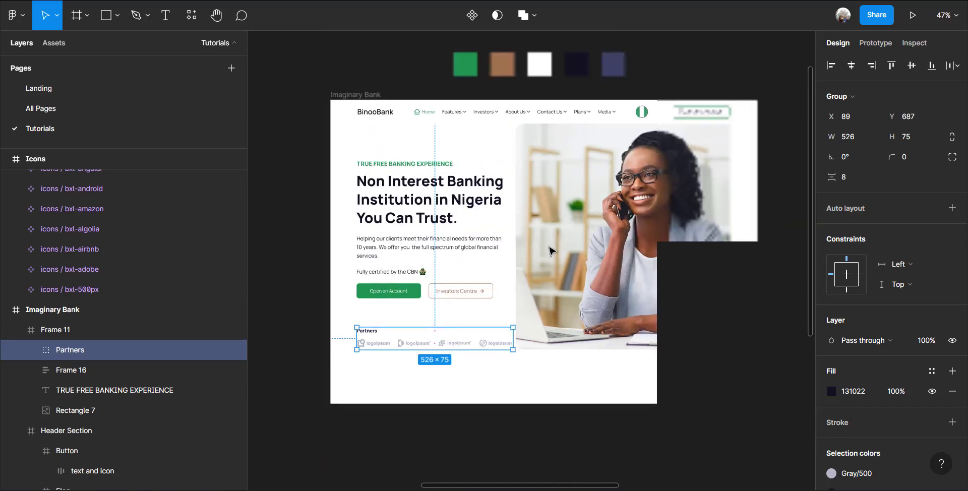
pyautogui.click(667, 74)
pyautogui.click(356, 95)
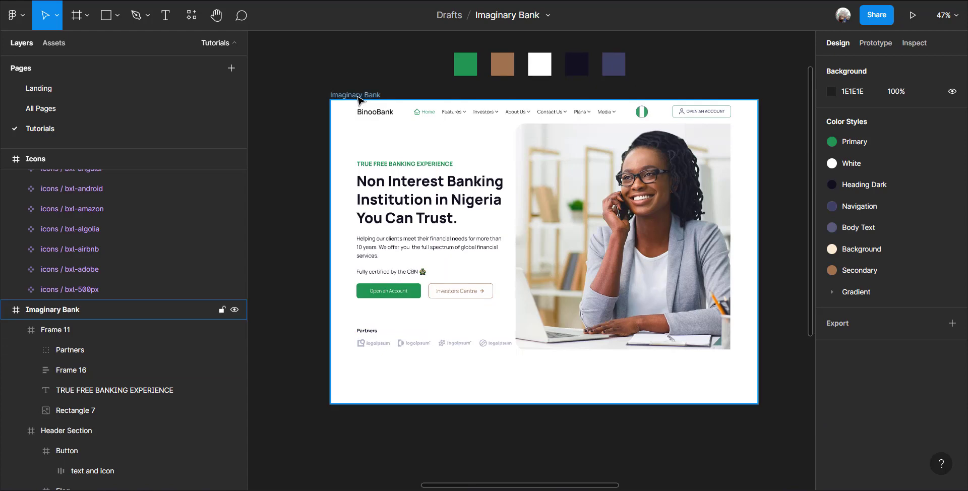
pyautogui.click(919, 17)
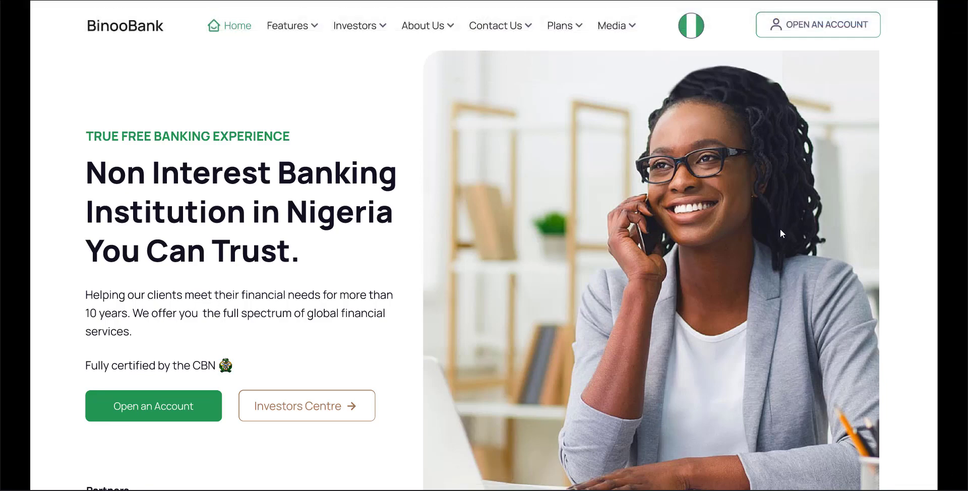
pyautogui.scroll(-2, 779, 228)
pyautogui.scroll(2, 780, 230)
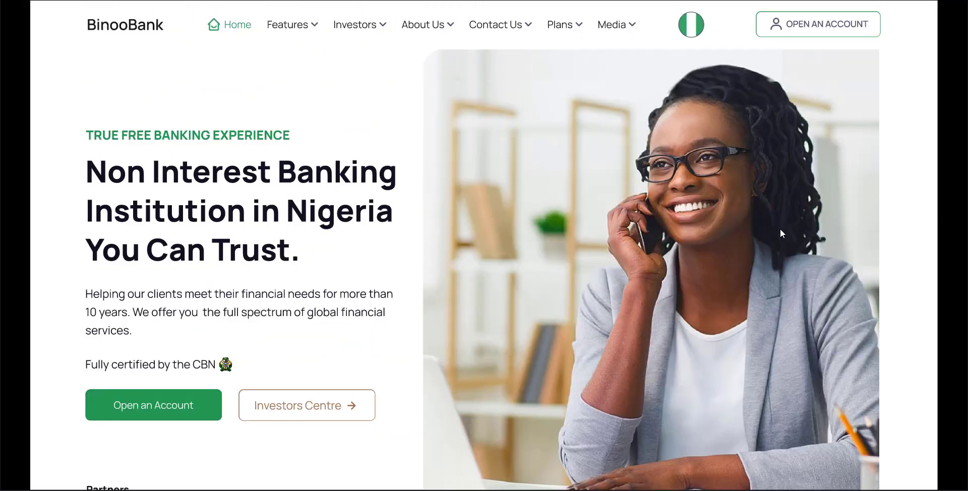
pyautogui.scroll(-2, 781, 232)
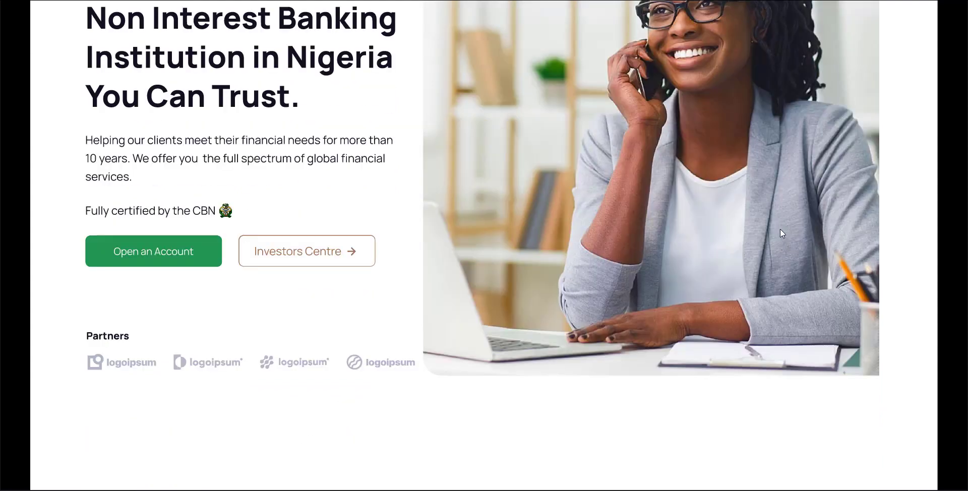
pyautogui.scroll(2, 781, 233)
pyautogui.scroll(-2, 781, 233)
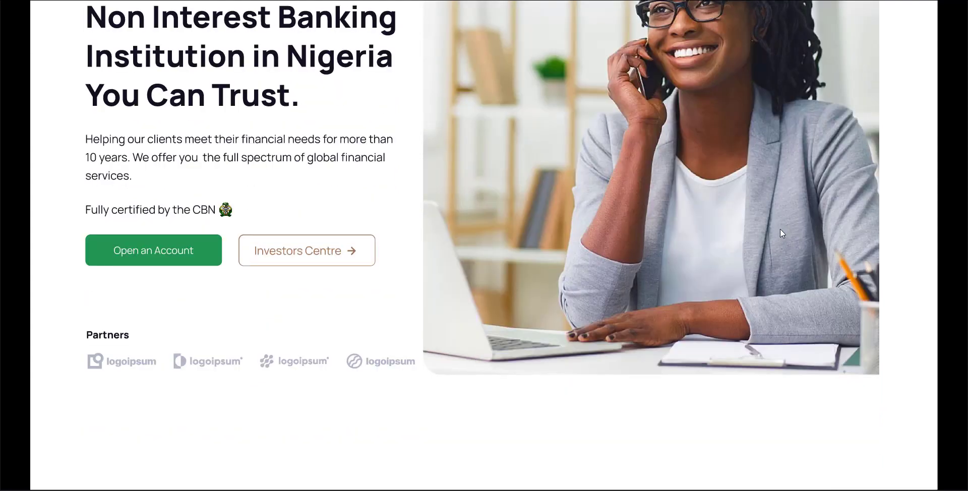
pyautogui.scroll(2, 781, 233)
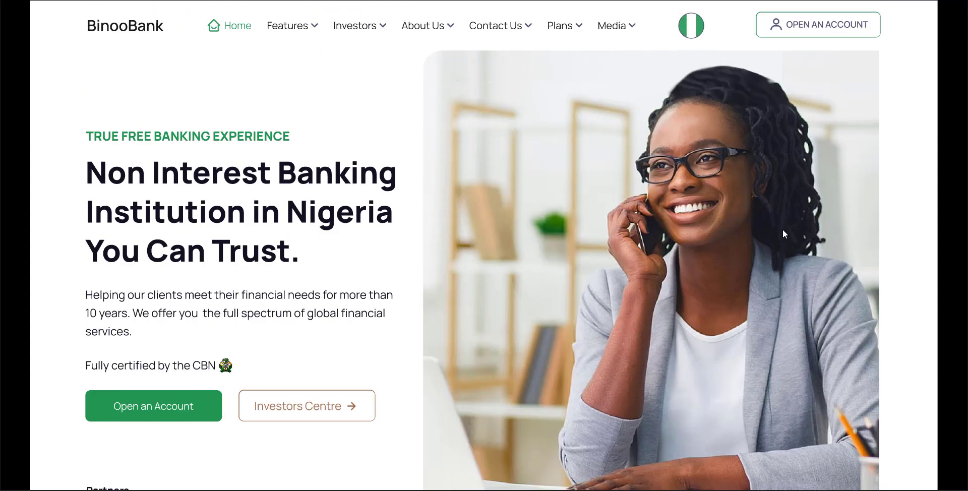